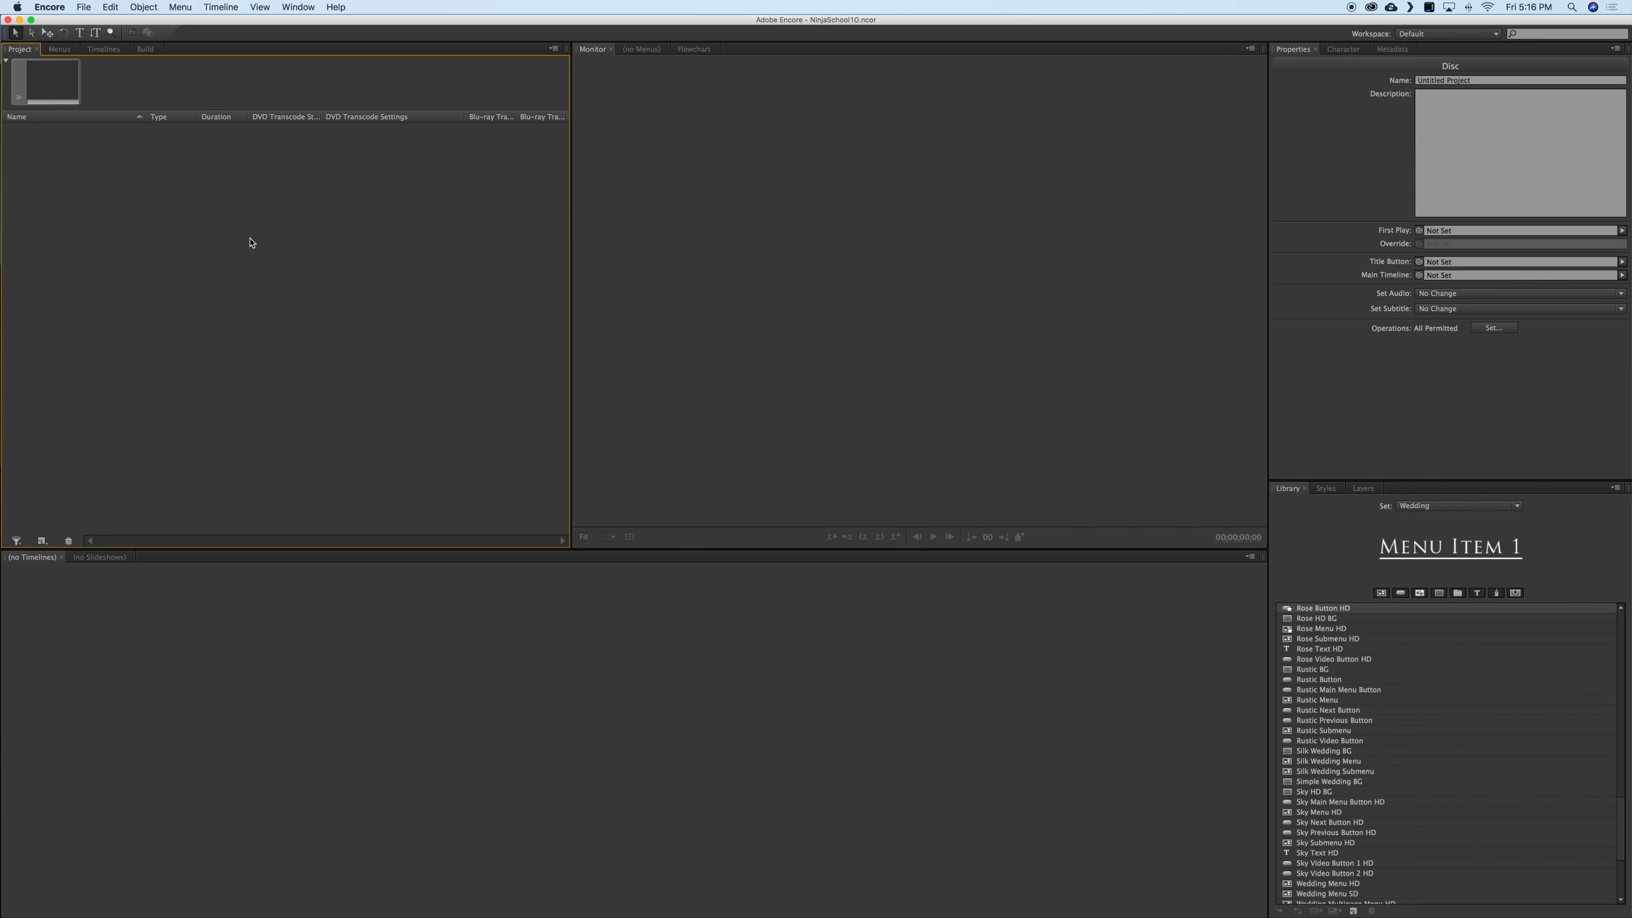
Step: Import the 101417 Full Wedding Film and the first 101417 Wedding Highlight Film .mov files from the Weddings folder together as timelines
right_click(287, 247)
mouse_move(321, 275)
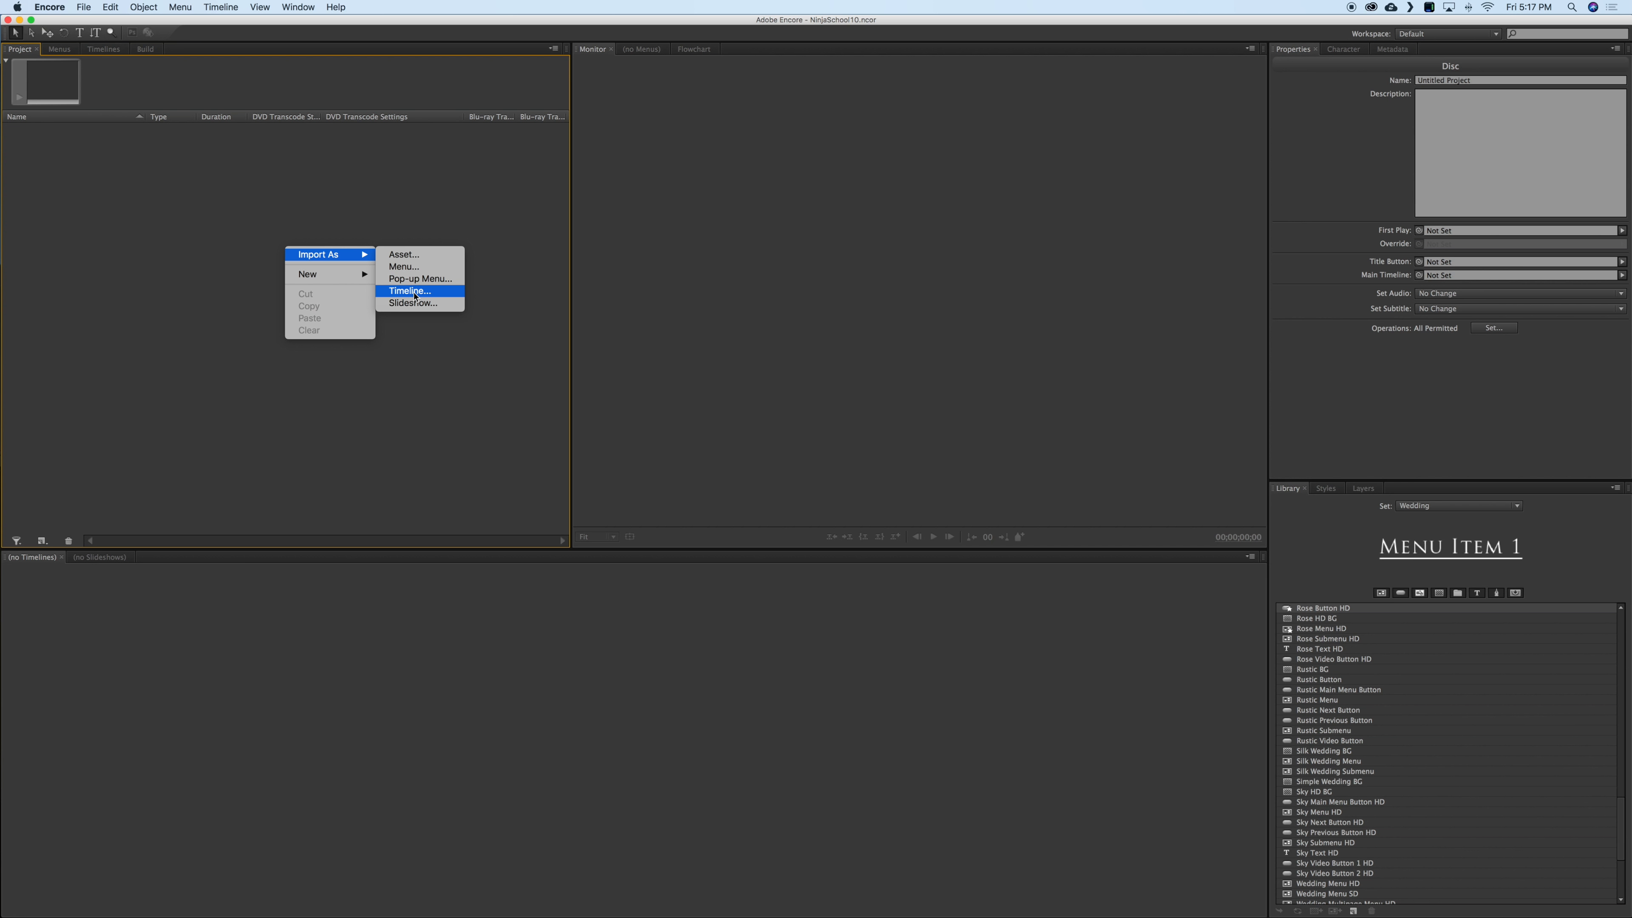
left_click(415, 292)
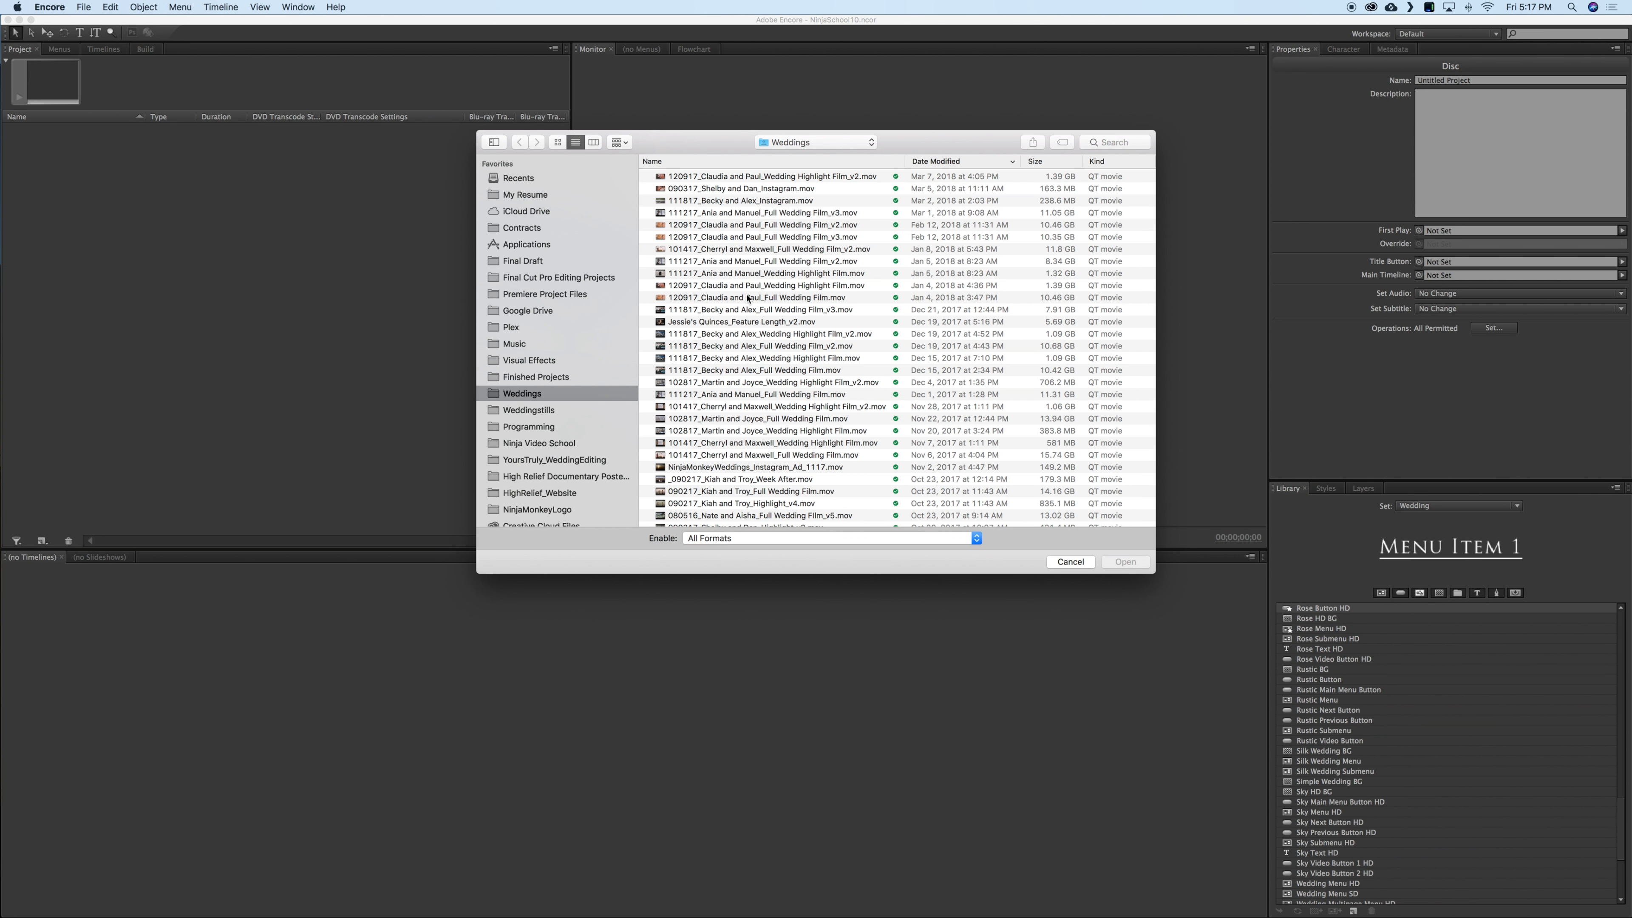
scroll(744, 265, "down", 1)
scroll(744, 268, "down", 3)
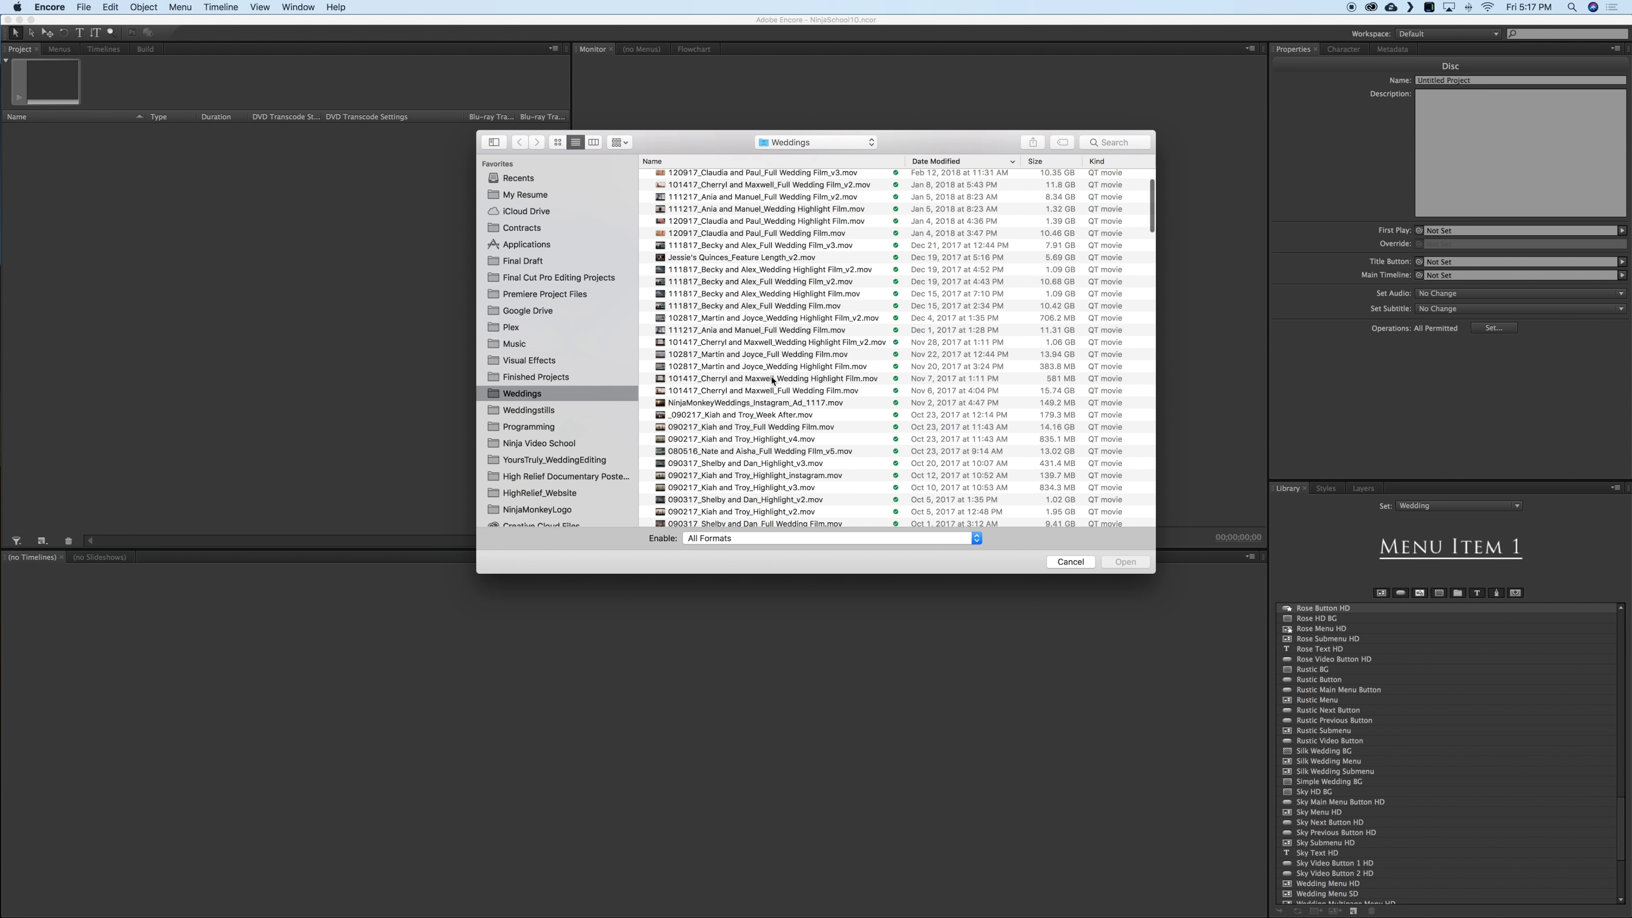
scroll(794, 402, "up", 2)
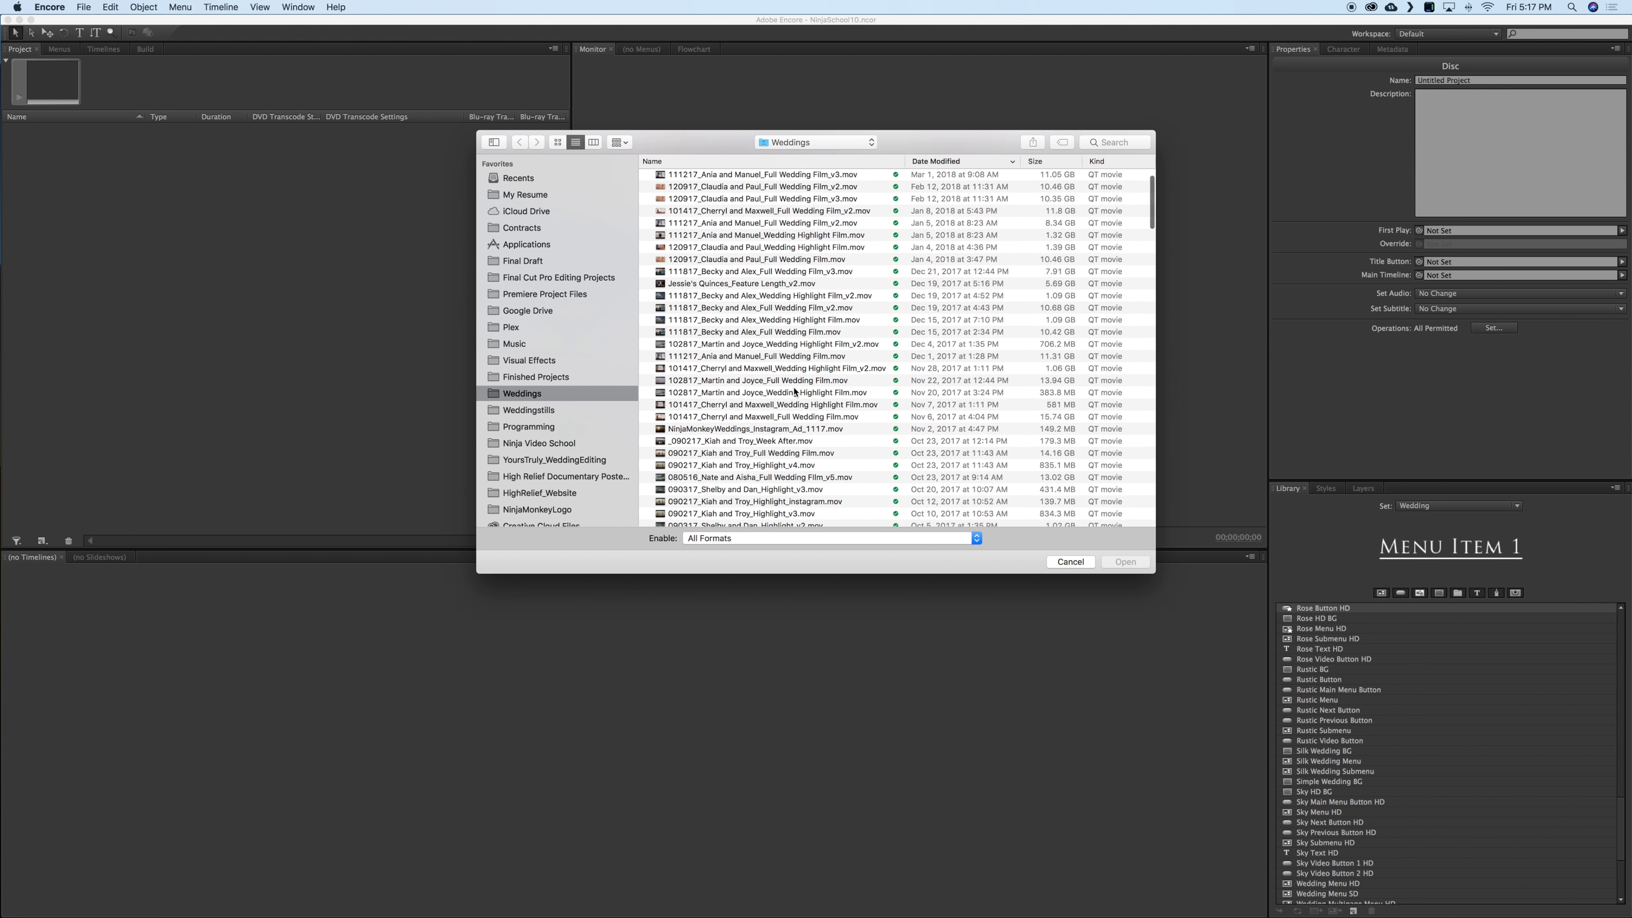
left_click(805, 409)
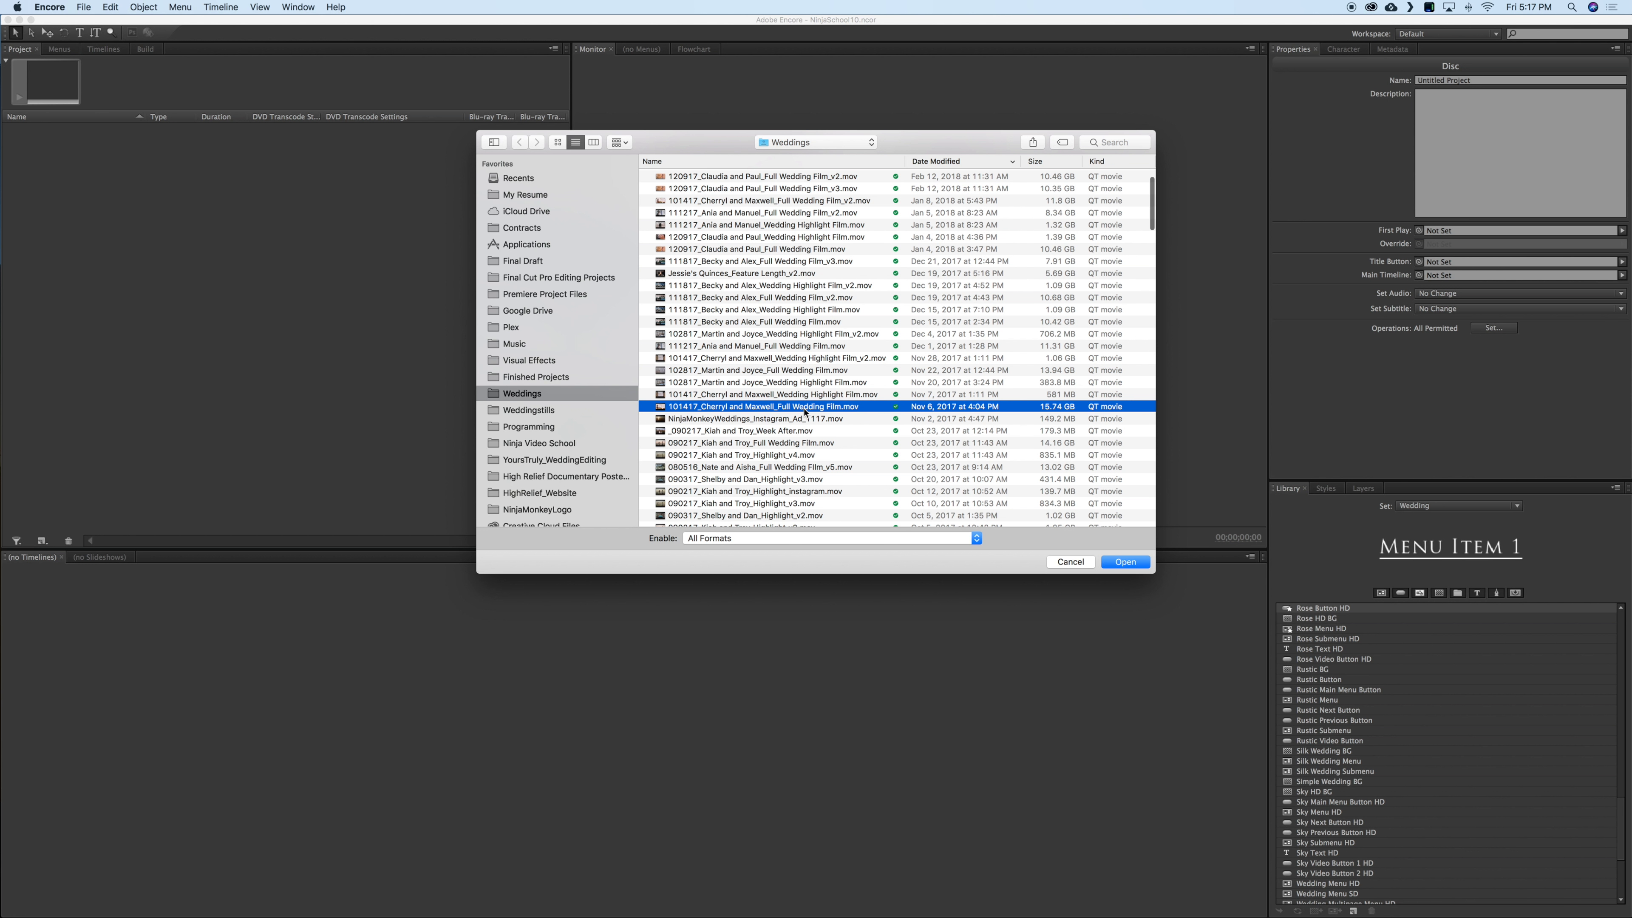
left_click(803, 398, "super")
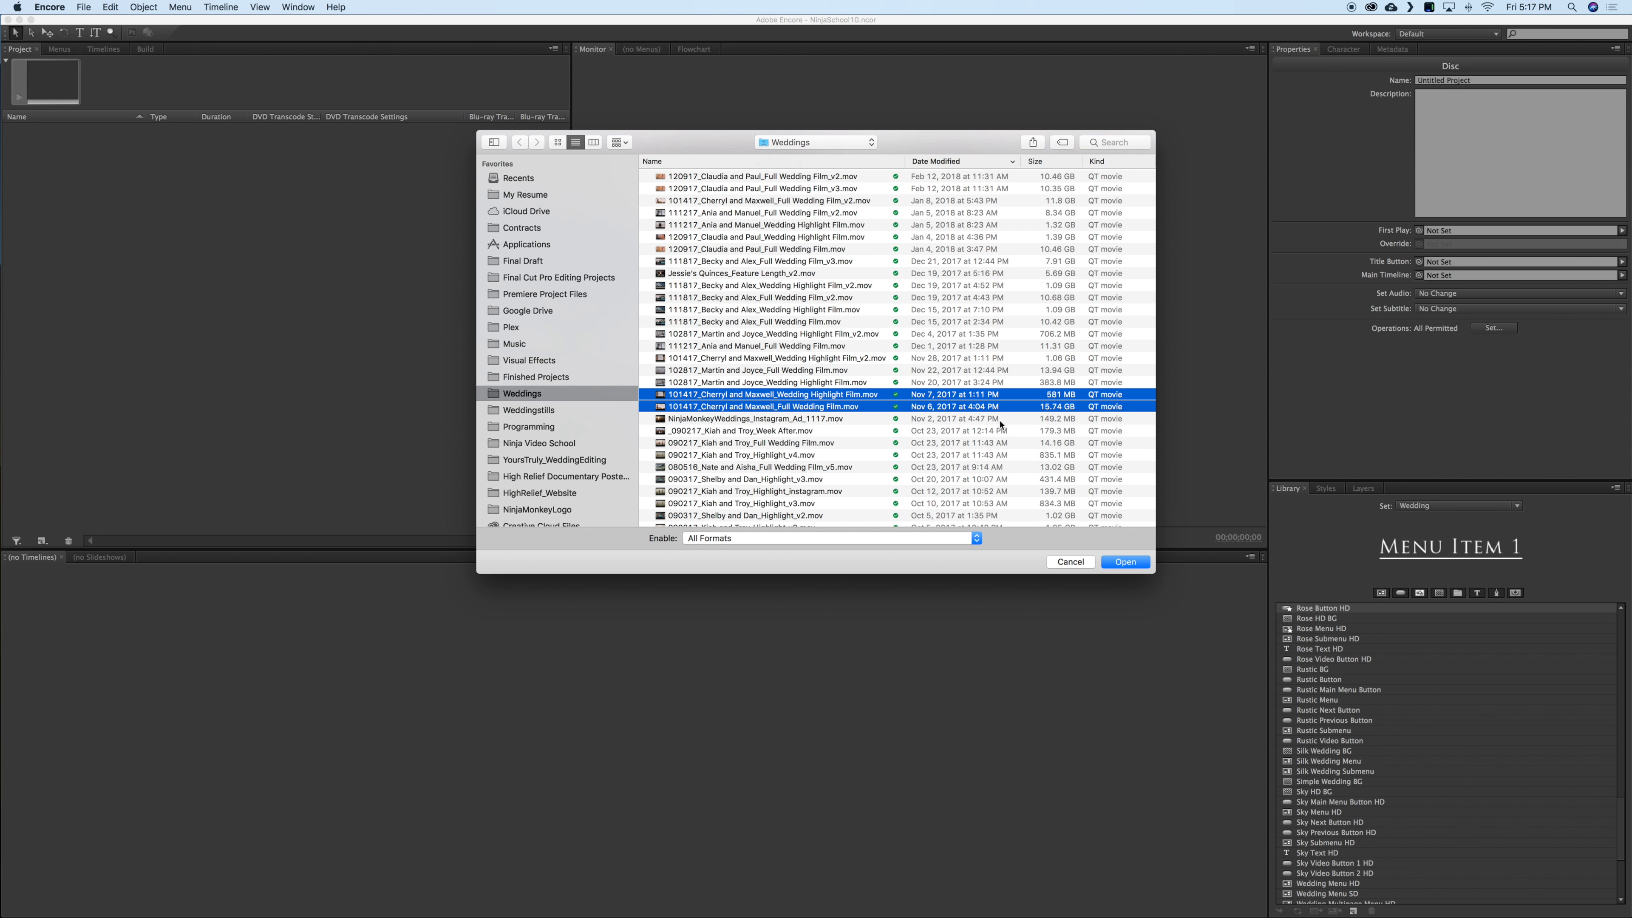
left_click(1134, 564)
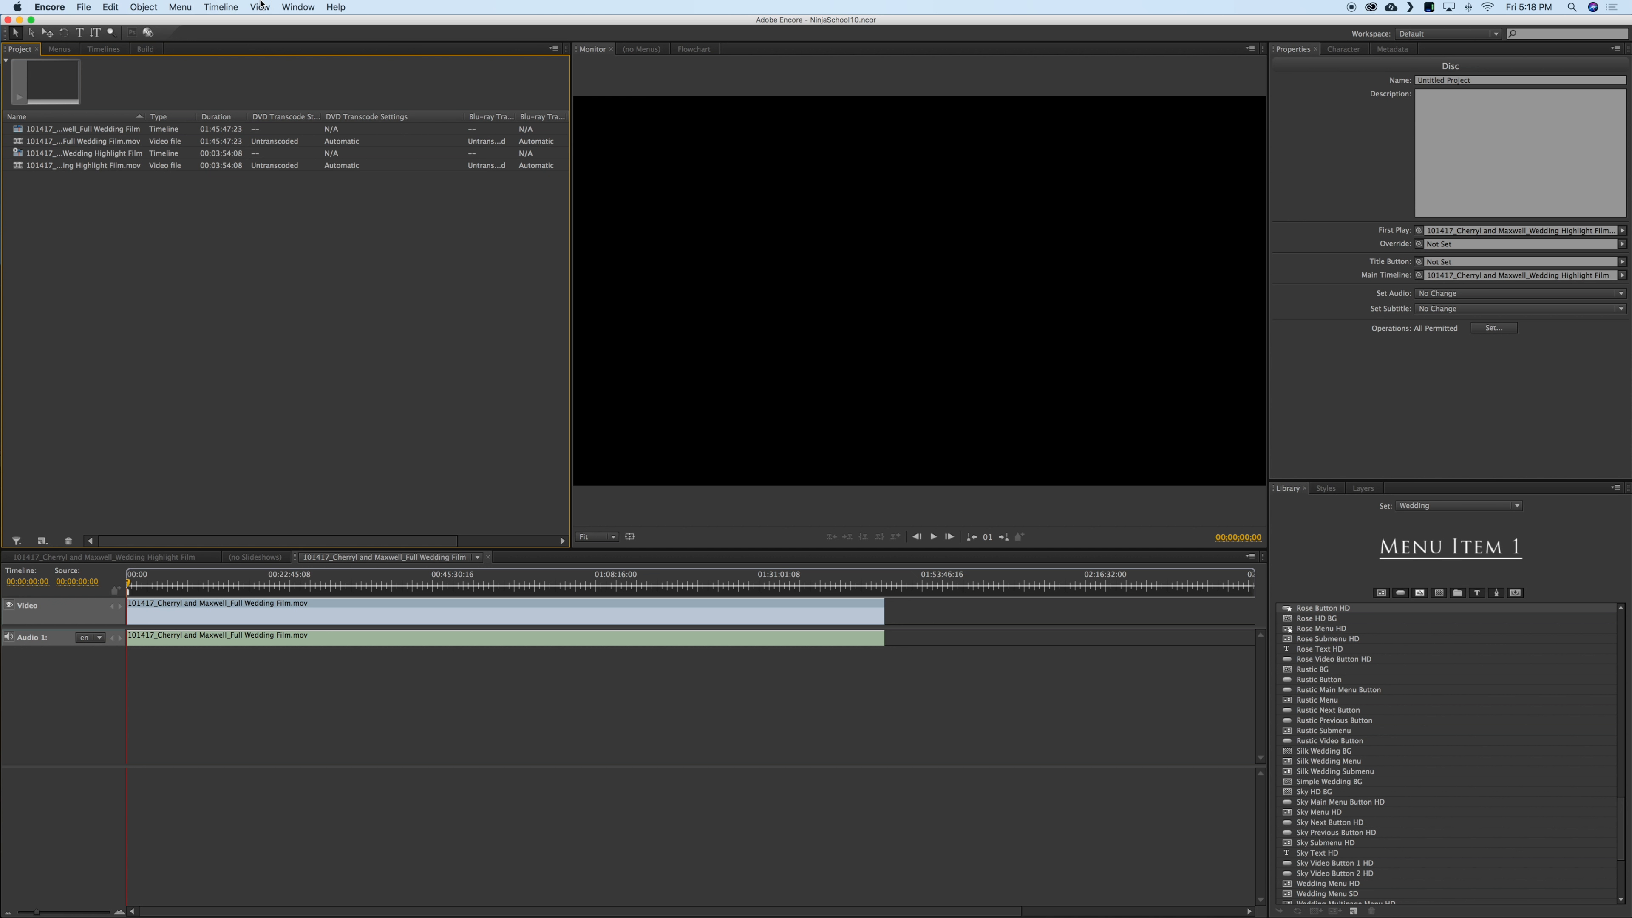
Step: Show only menus in the Wedding library set and add the Wedding Menu HD template to the project
left_click(288, 9)
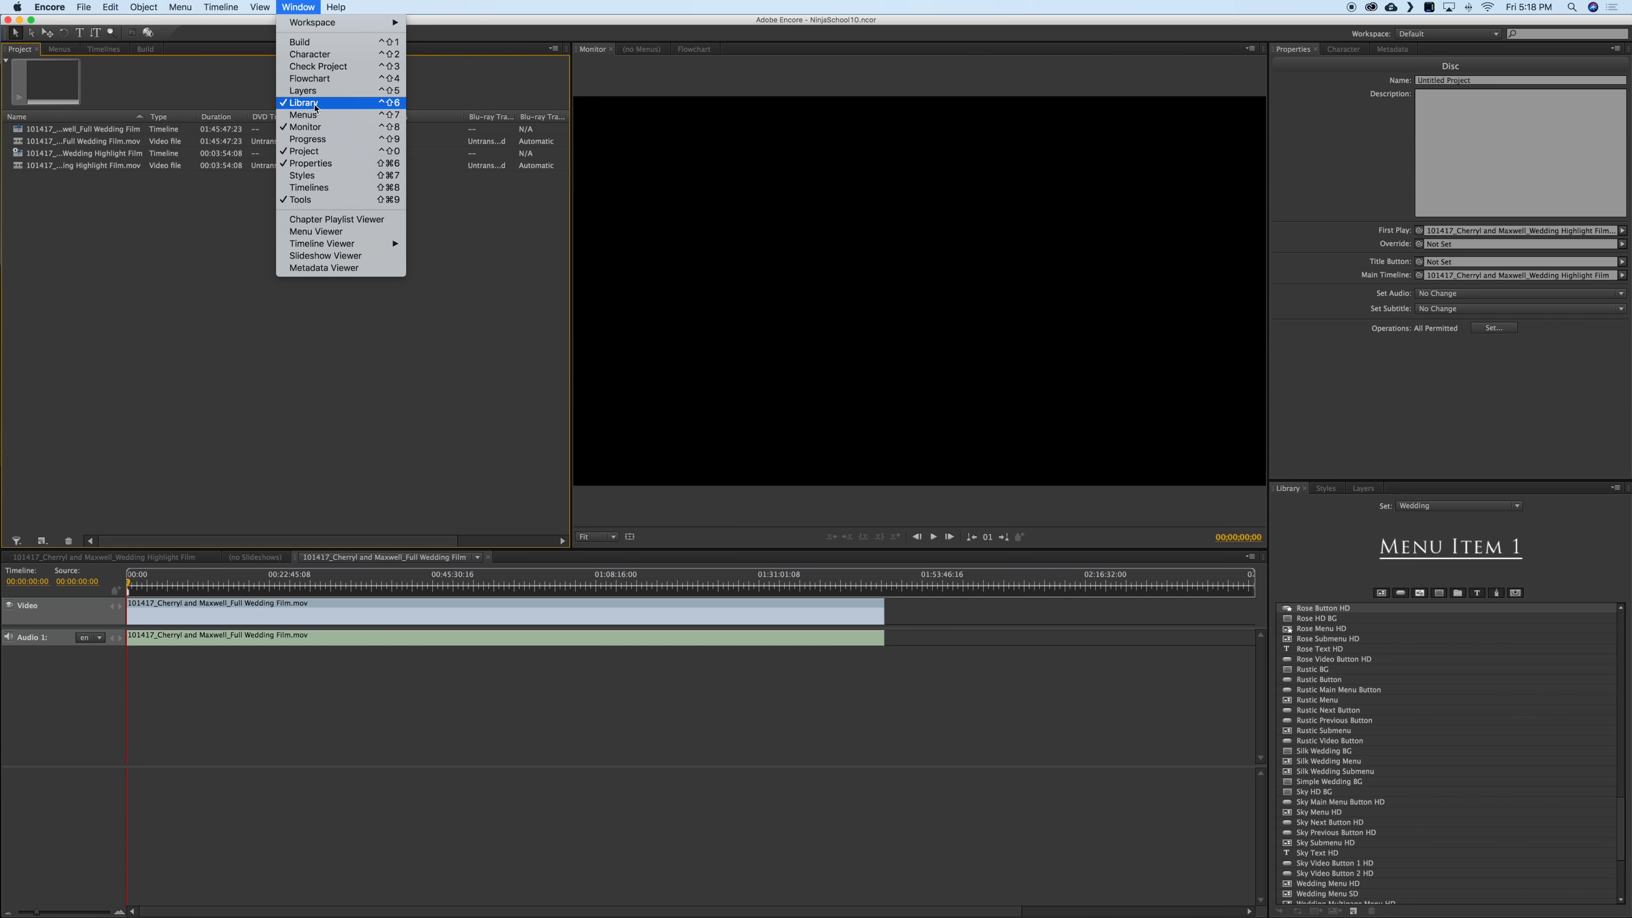
left_click(298, 7)
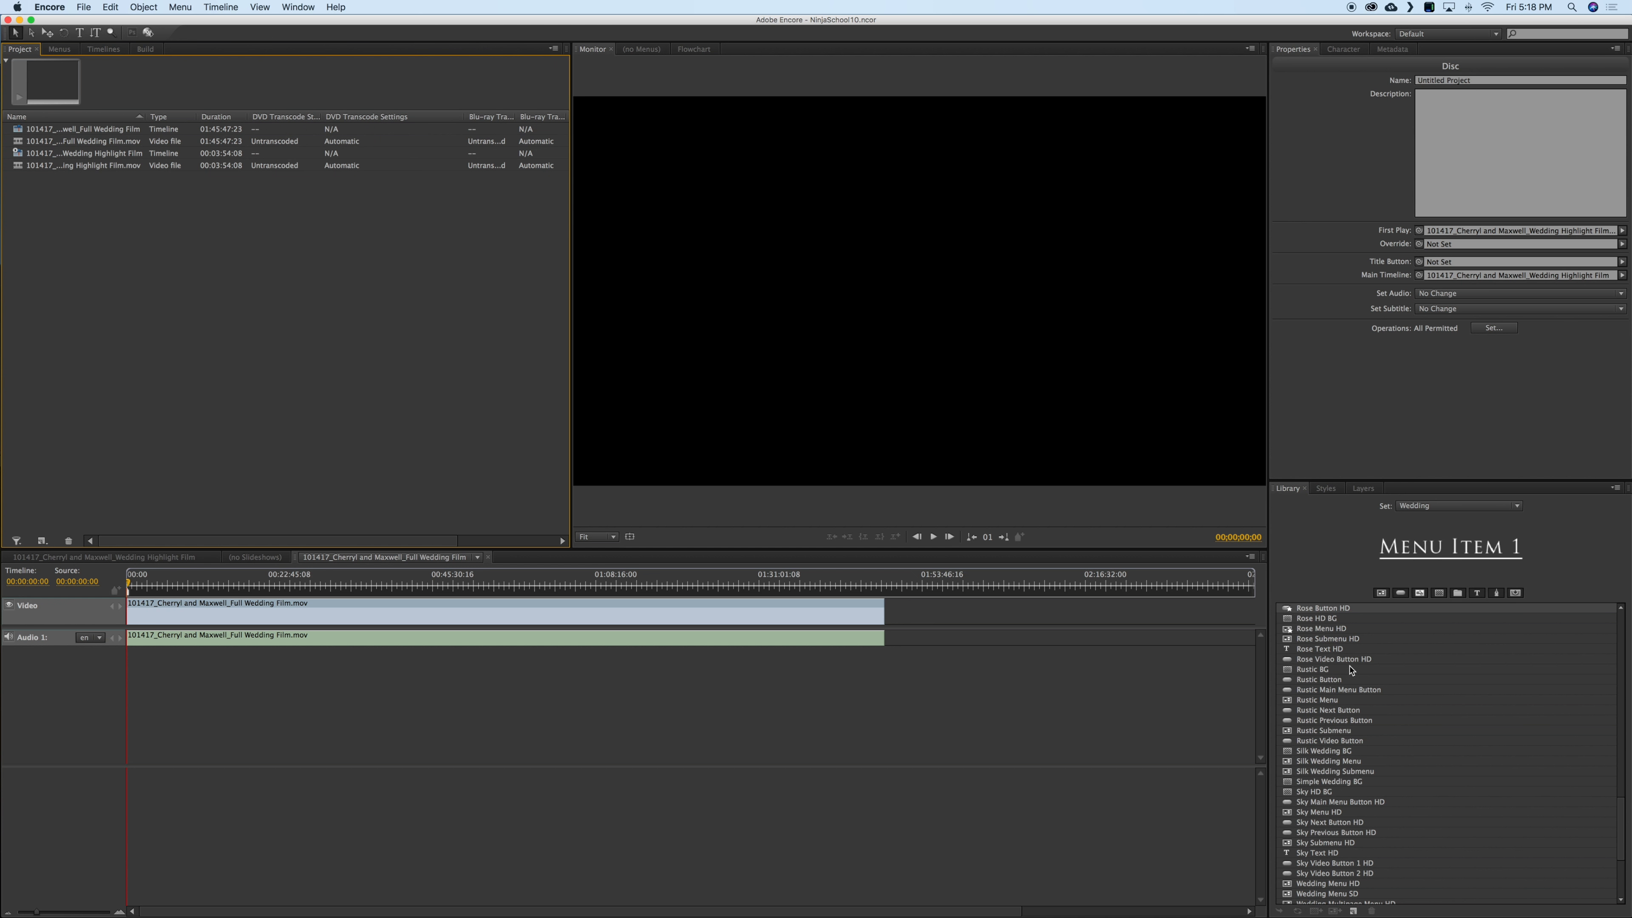
left_click(1382, 593)
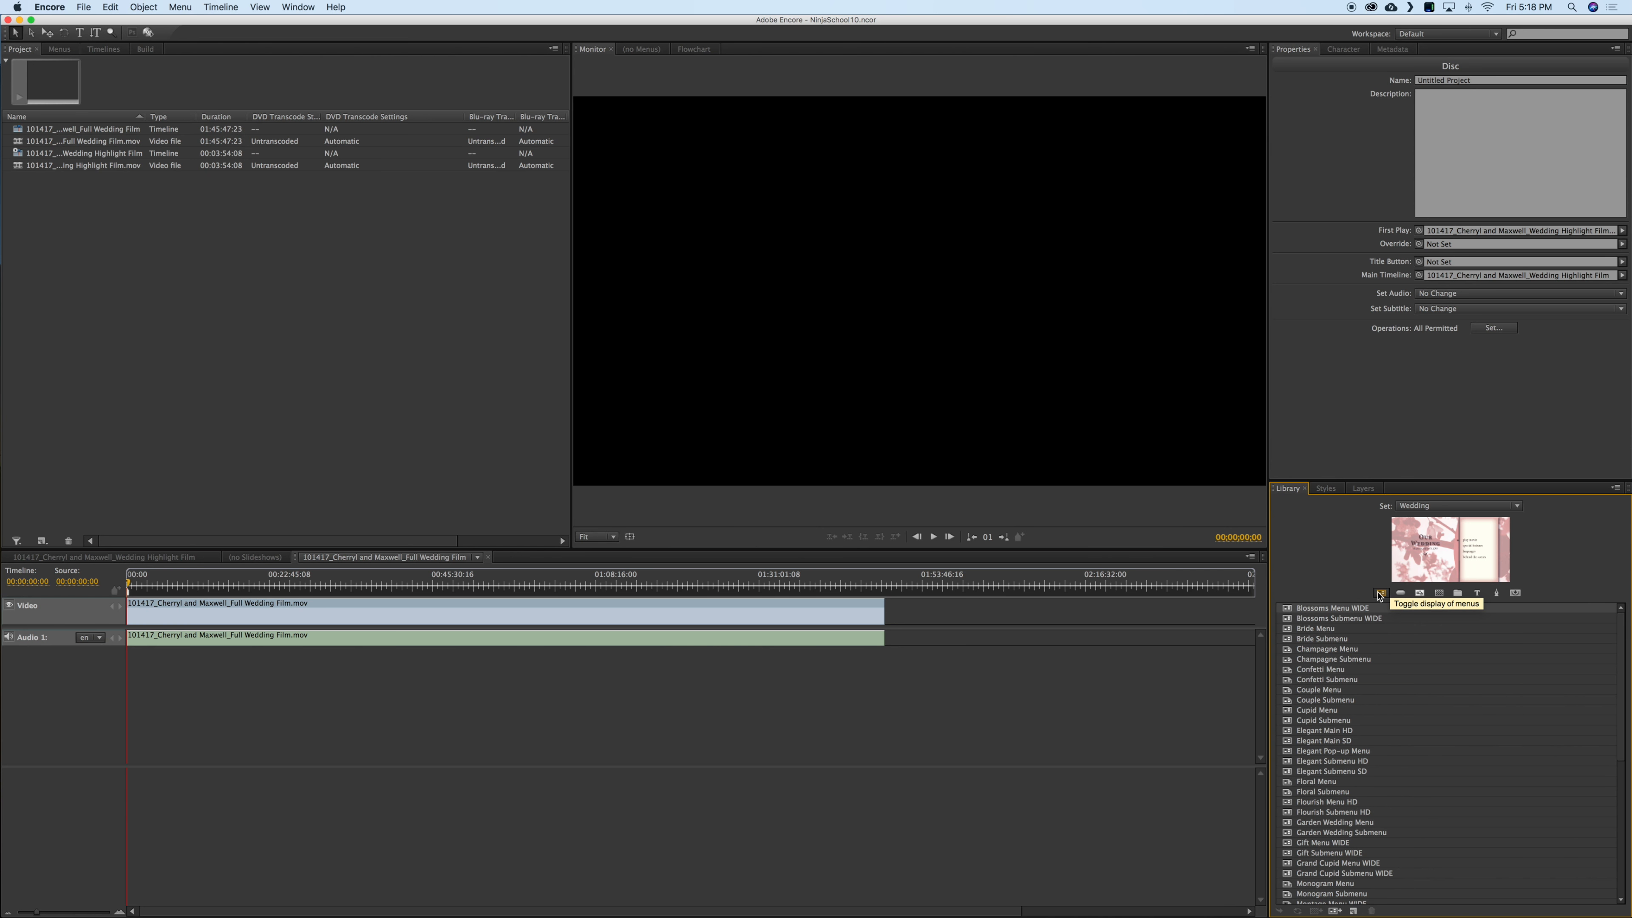
scroll(1343, 706, "down", 7)
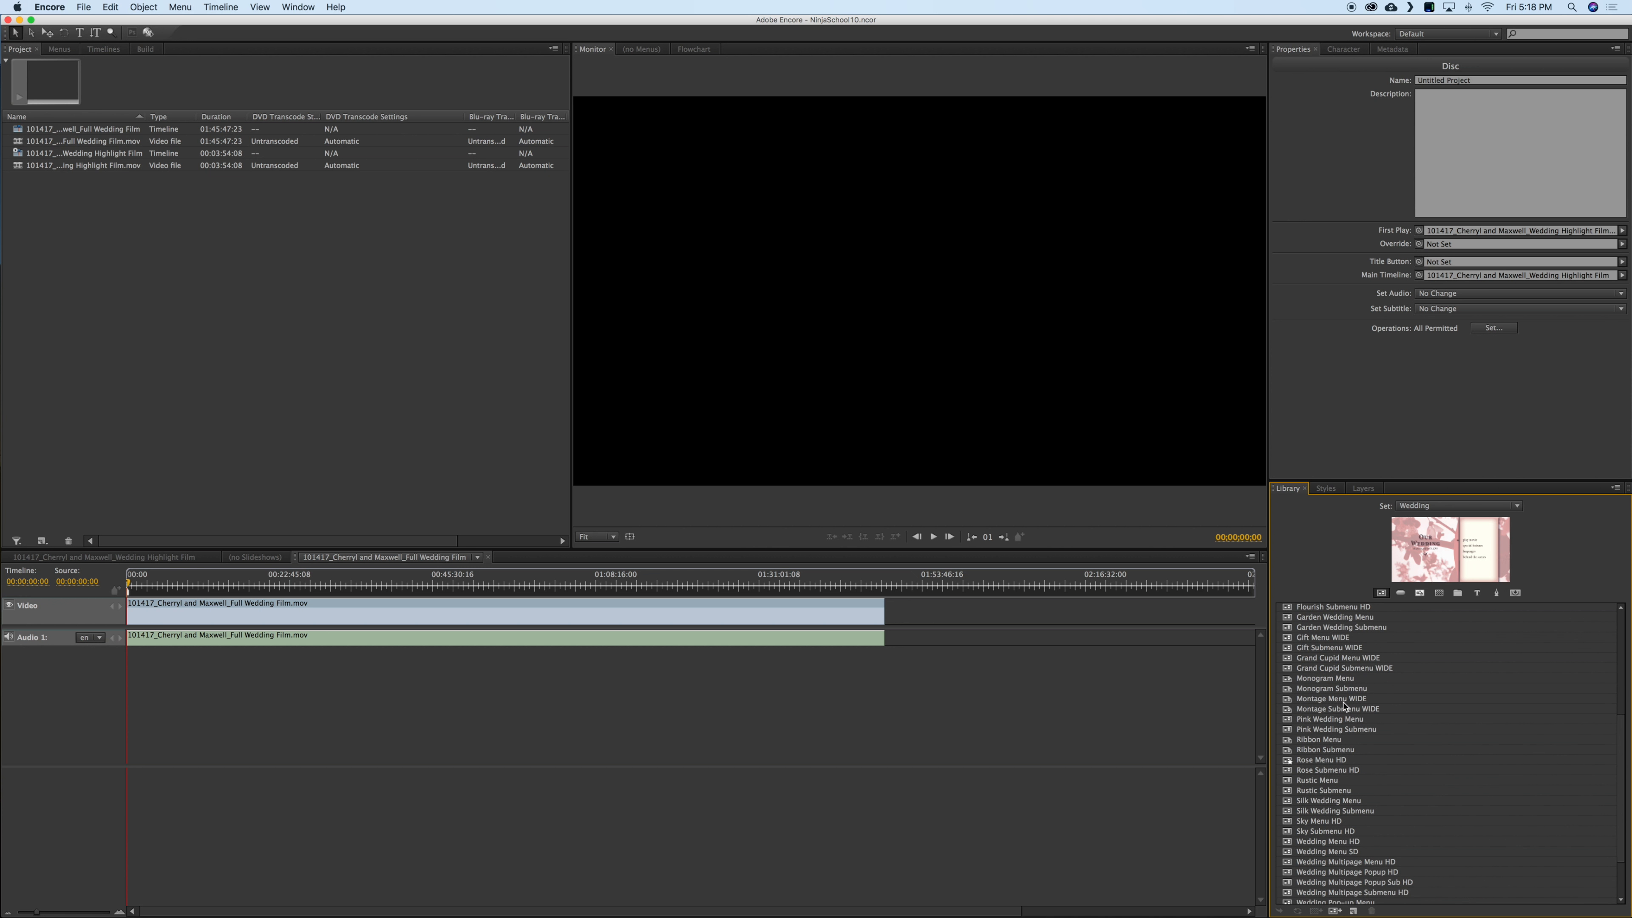
scroll(1344, 706, "down", 2)
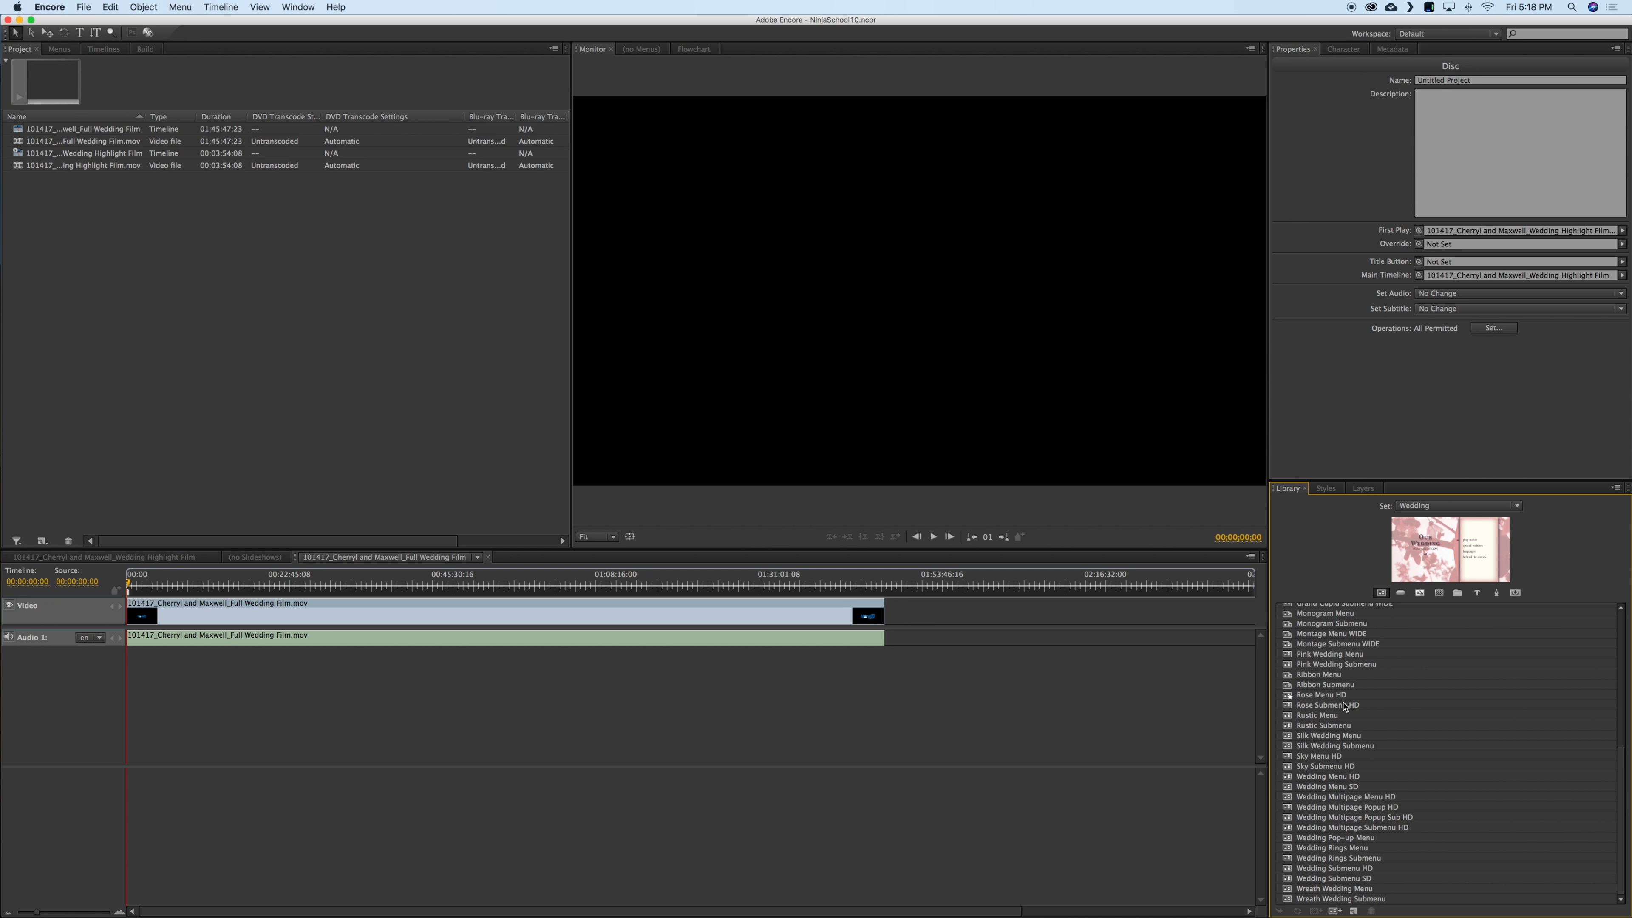
left_click(1355, 807)
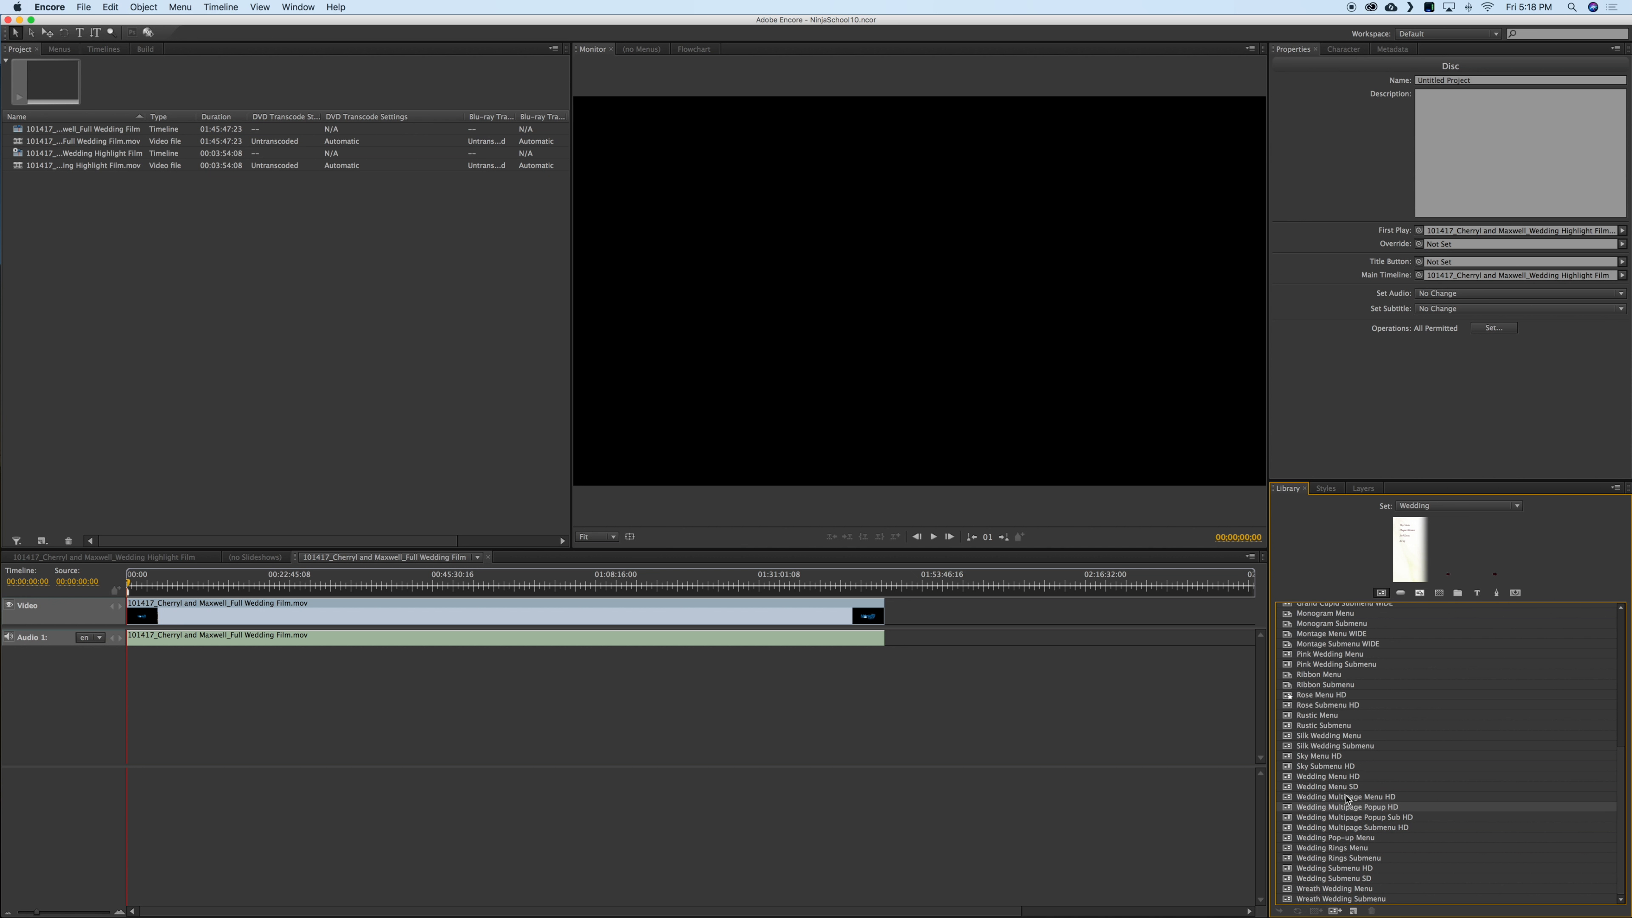
left_click(1348, 798)
left_click(1343, 777)
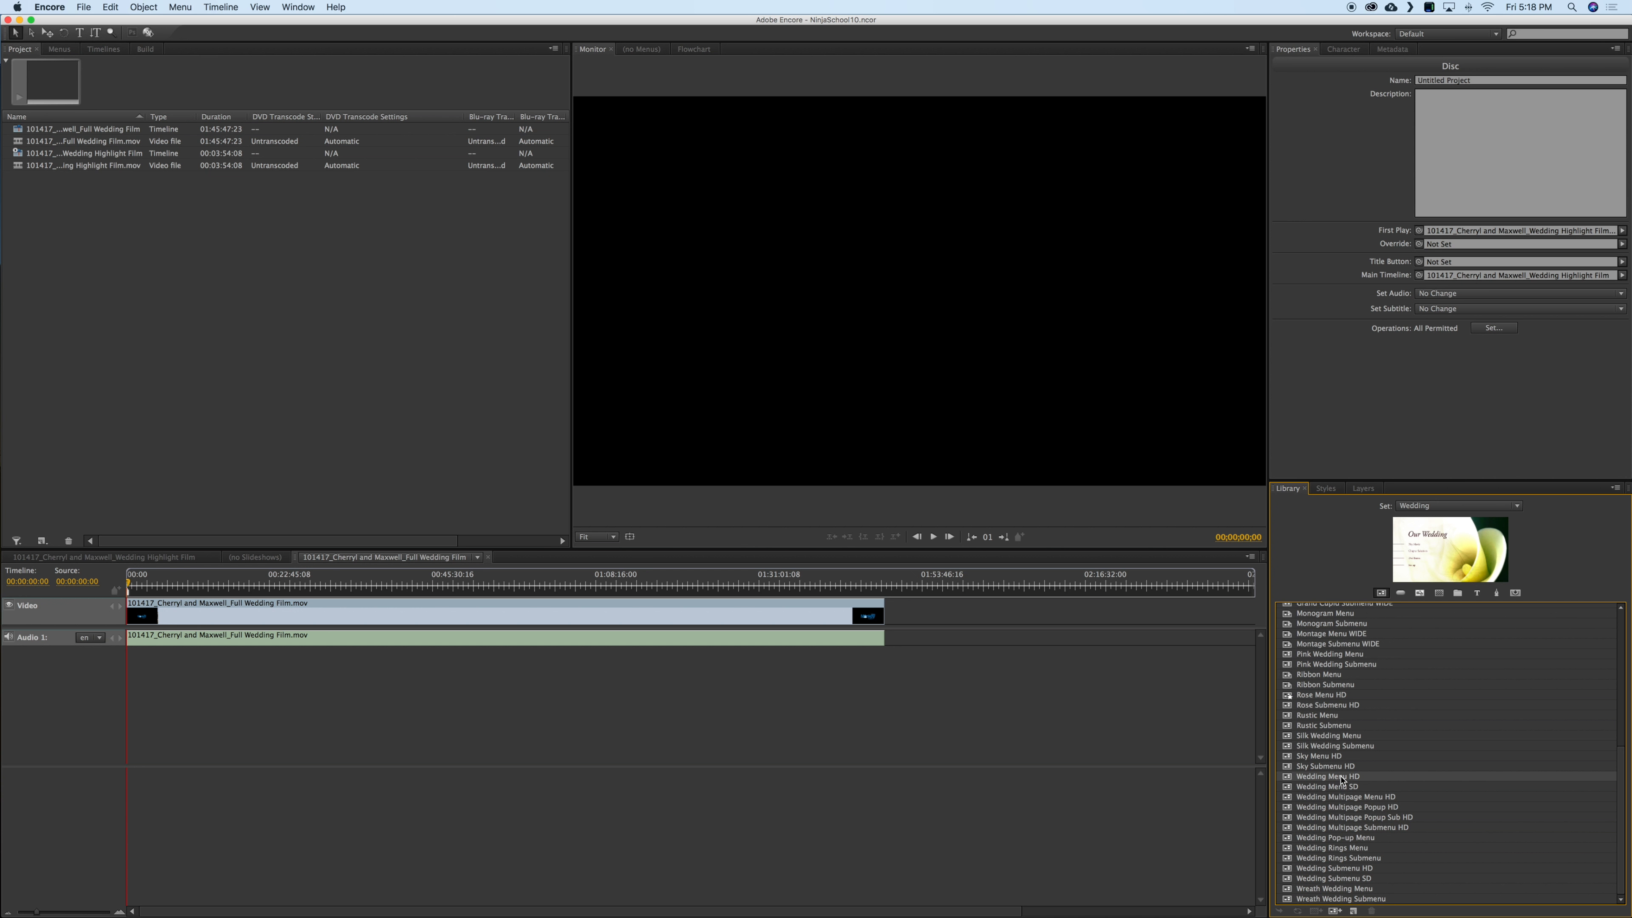
left_click(1343, 788)
left_click(1337, 779)
double_click(1288, 778)
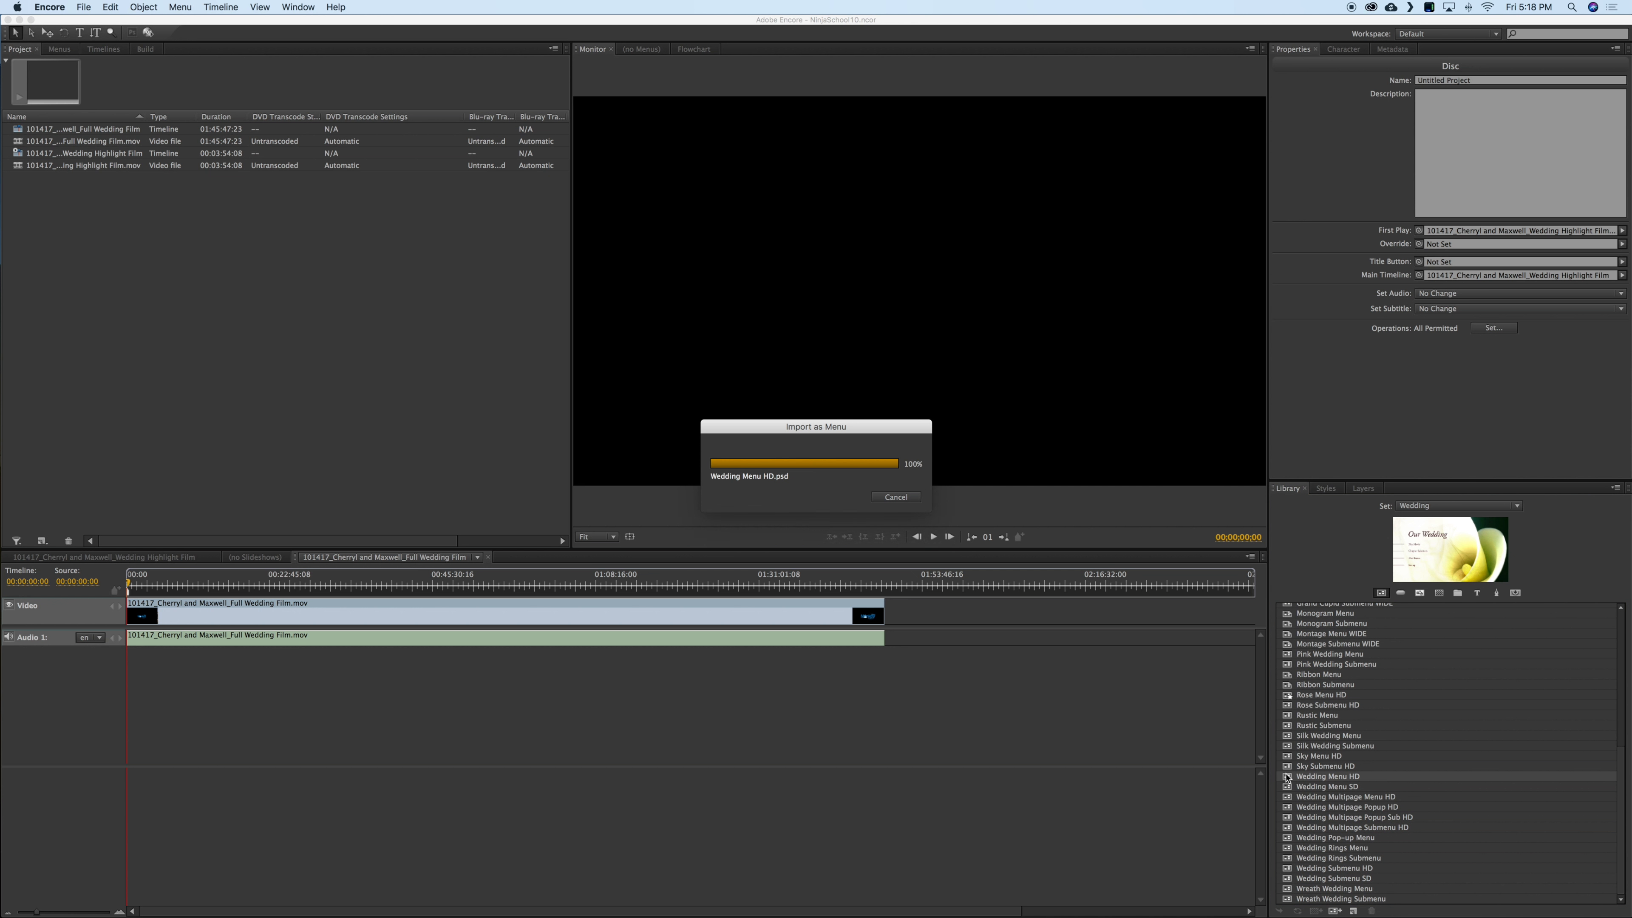
Step: Add the Wedding Multipage Submenu HD template from the library to the project as a second menu
left_click(1372, 797)
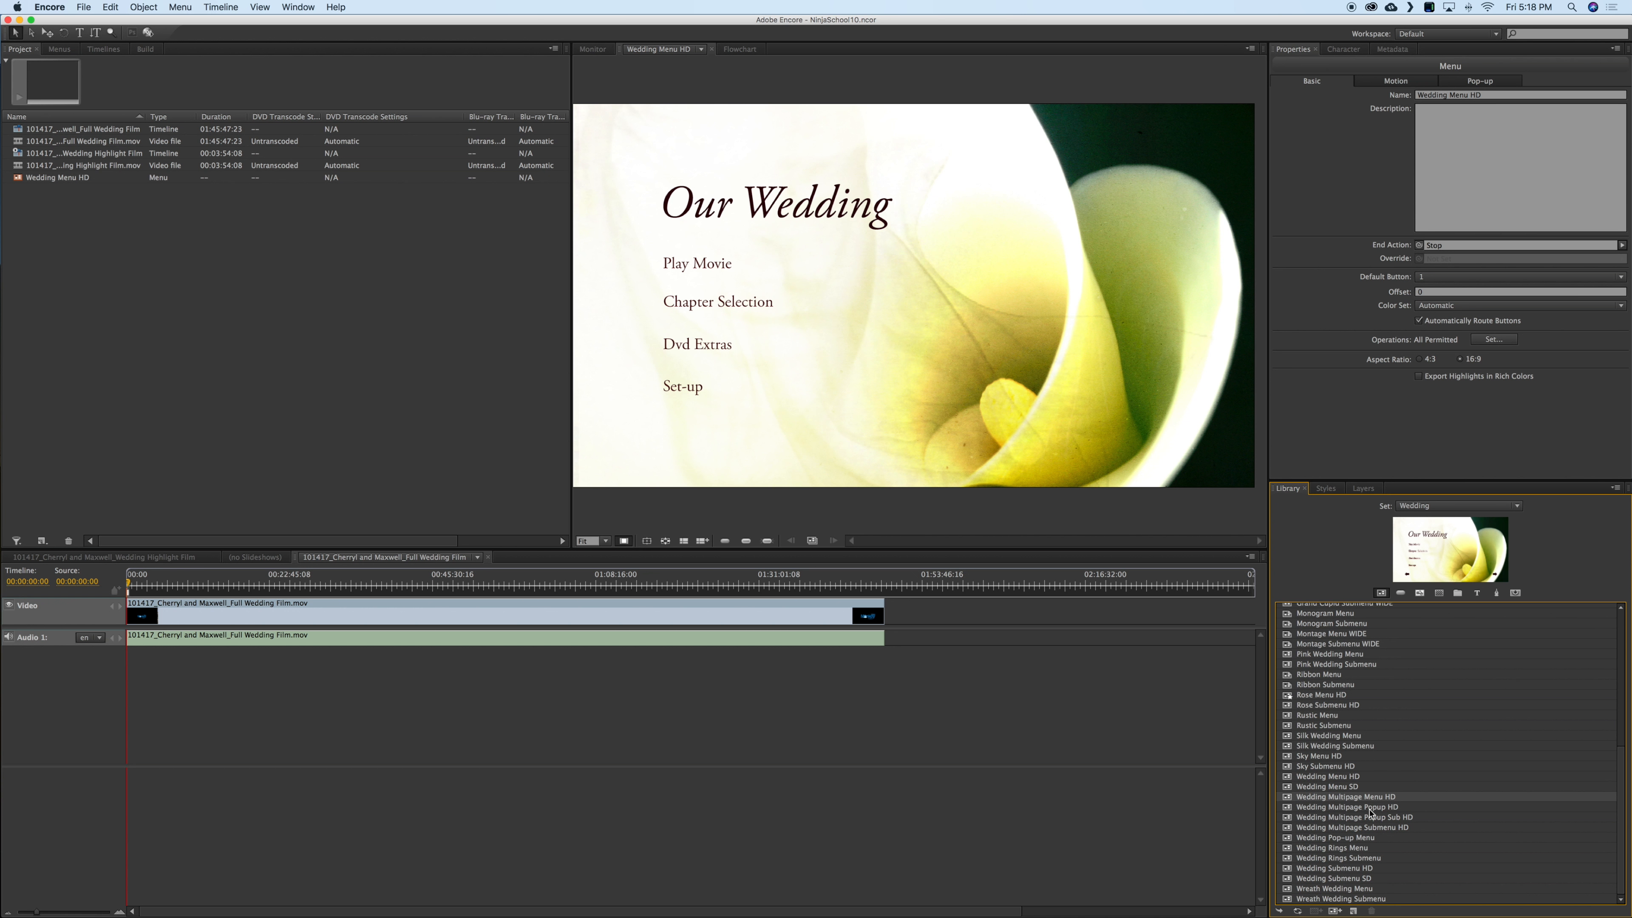
left_click(1366, 829)
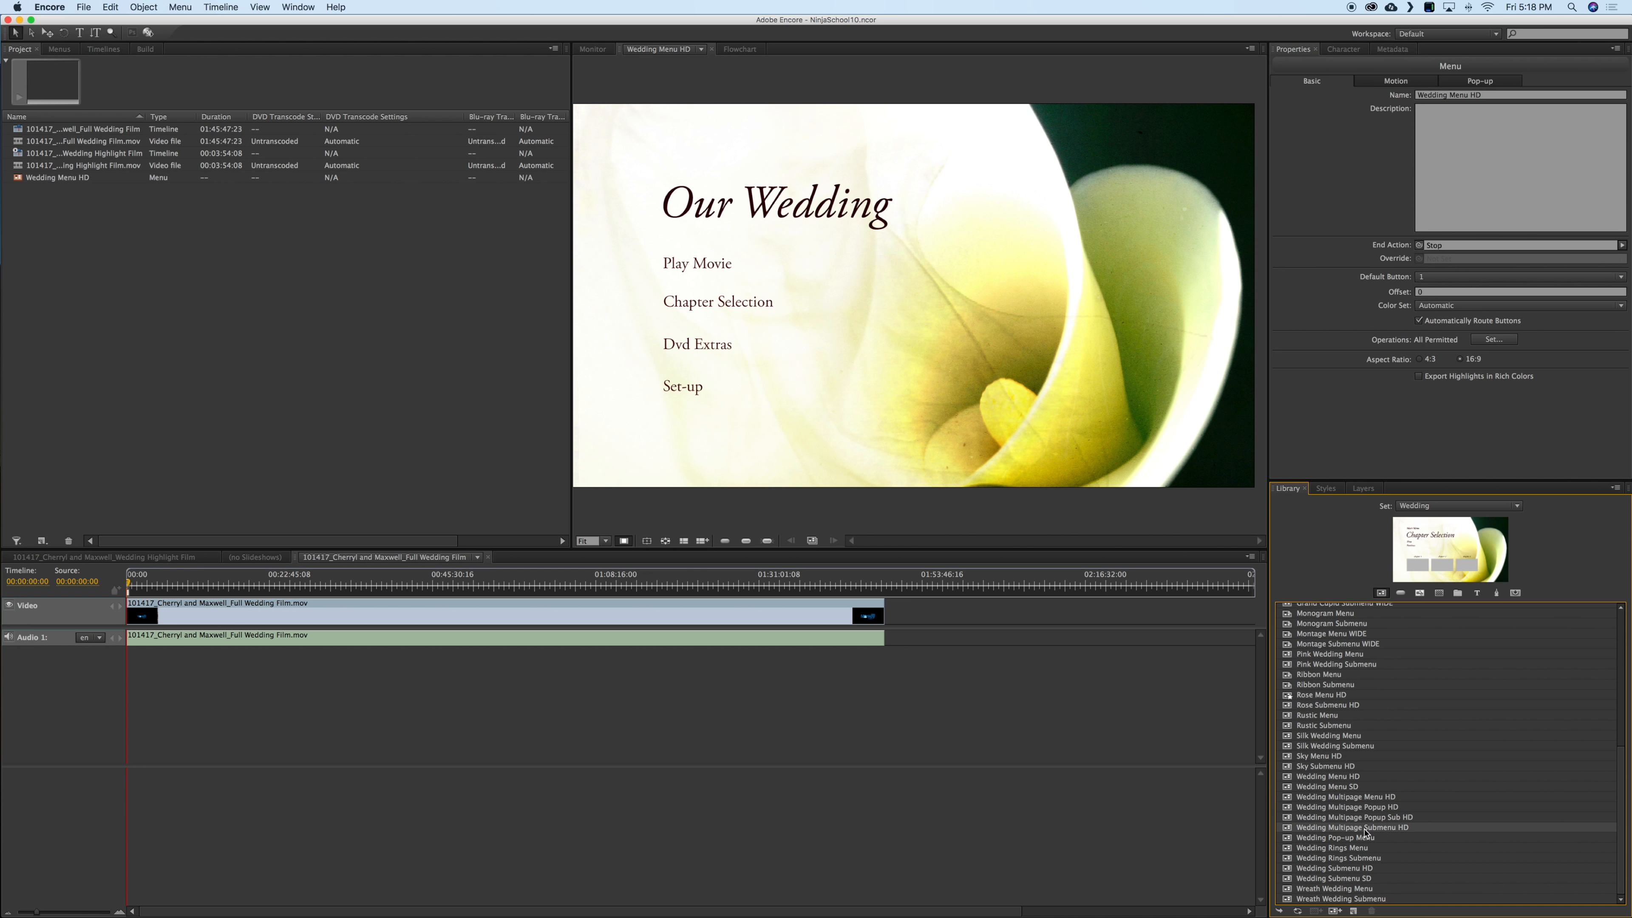
double_click(1289, 830)
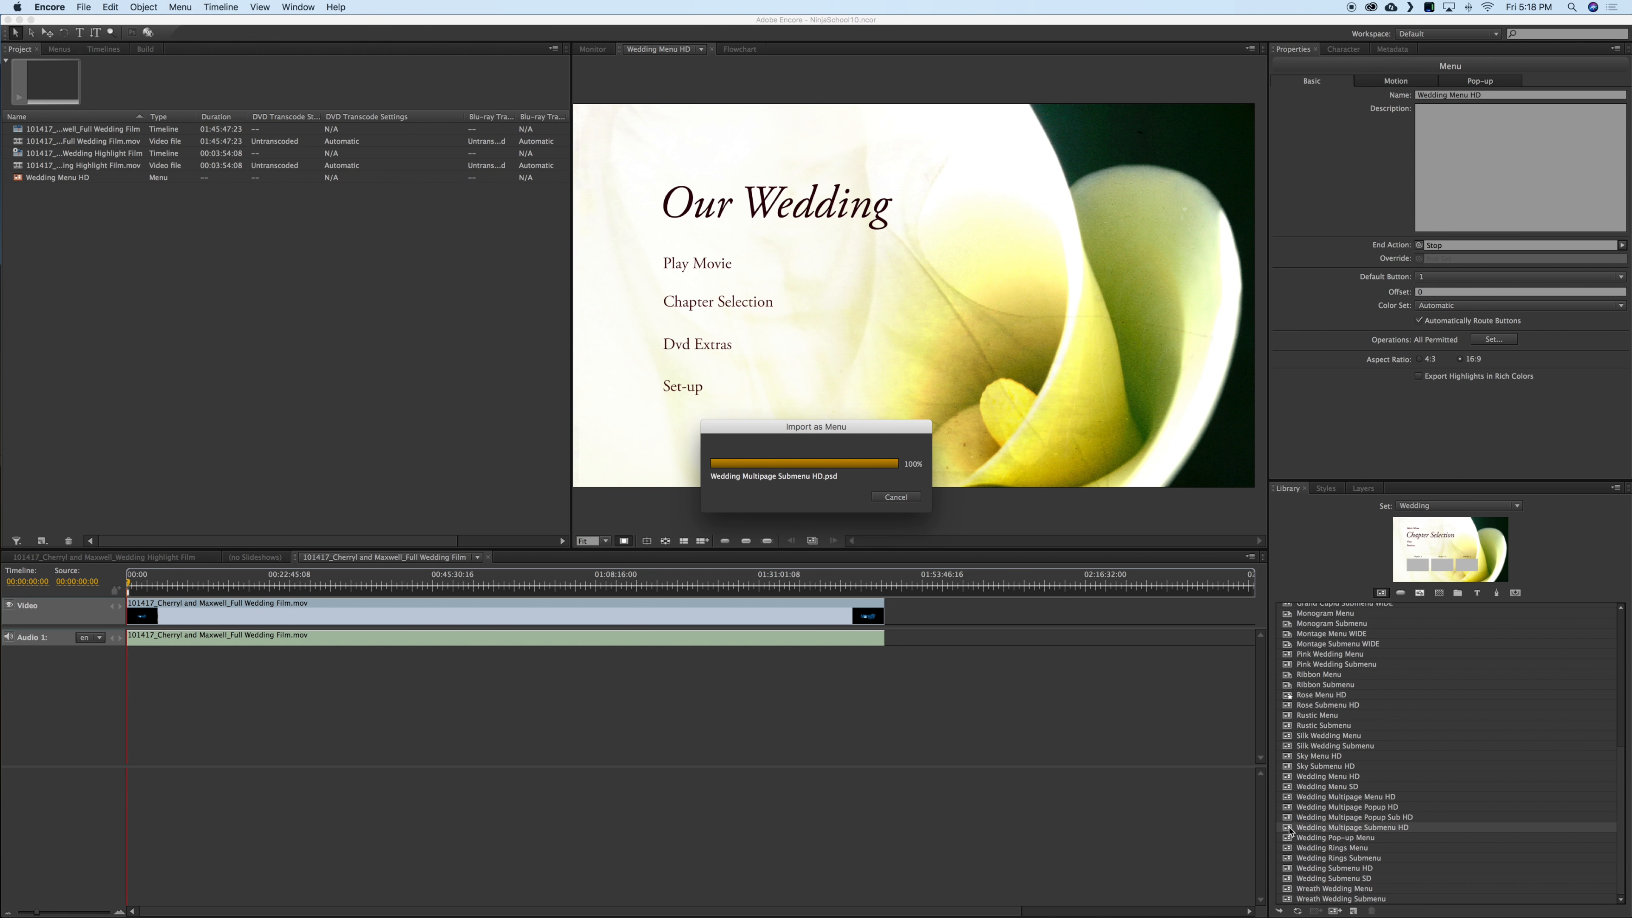
Step: Open the Wedding Menu HD menu and rename its Play Movie button to "play full wedding"
left_click(17, 179)
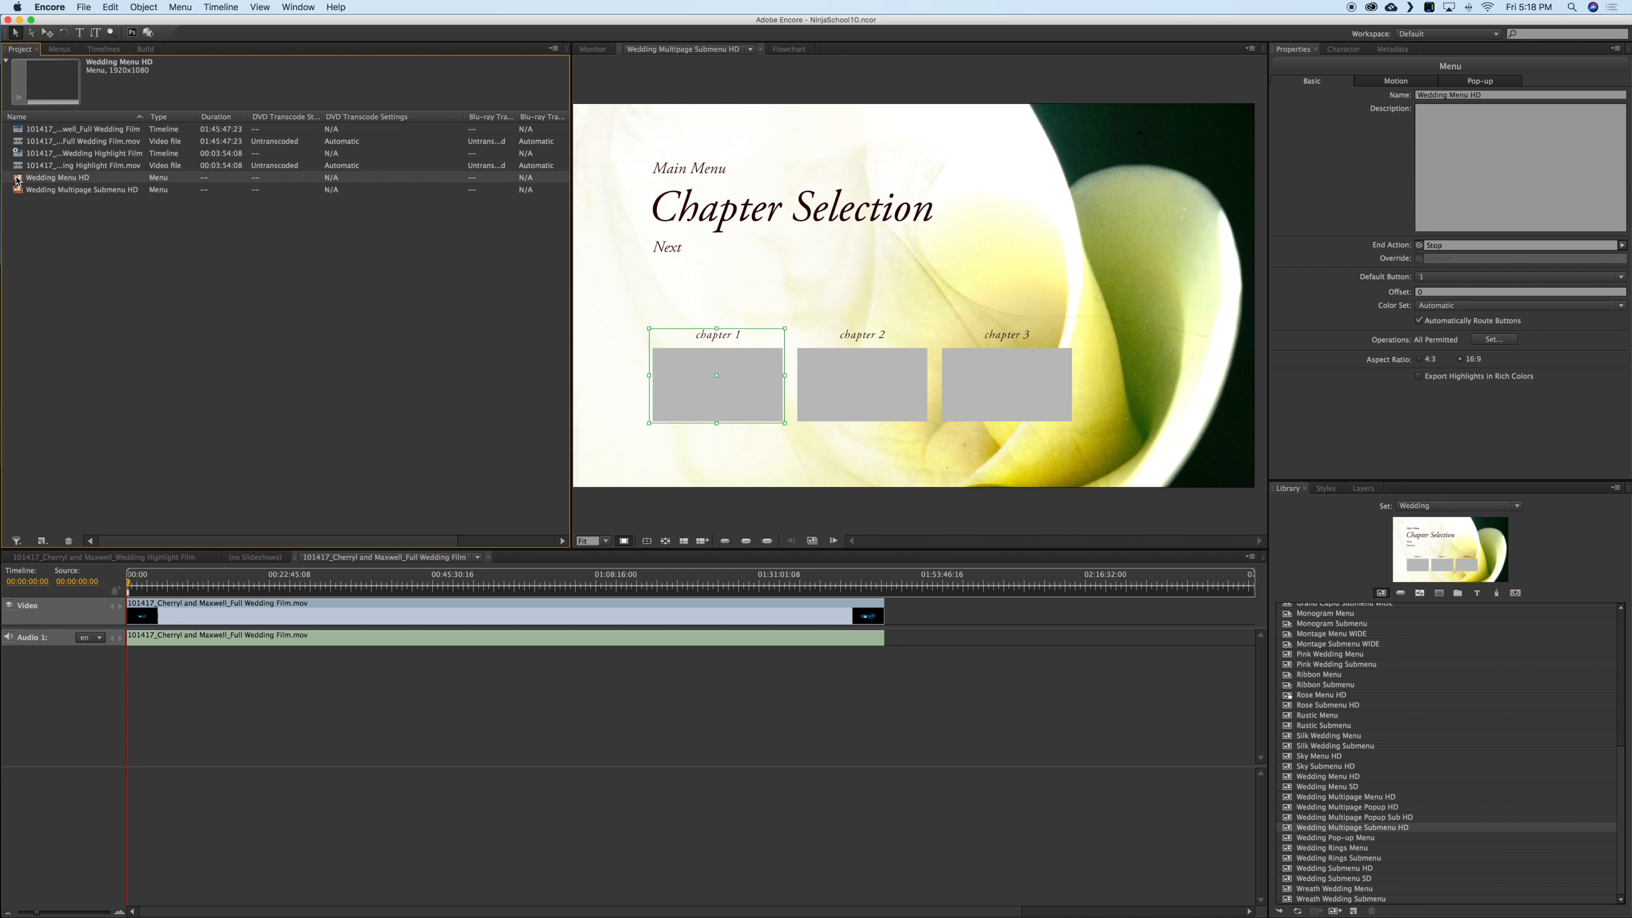
double_click(18, 181)
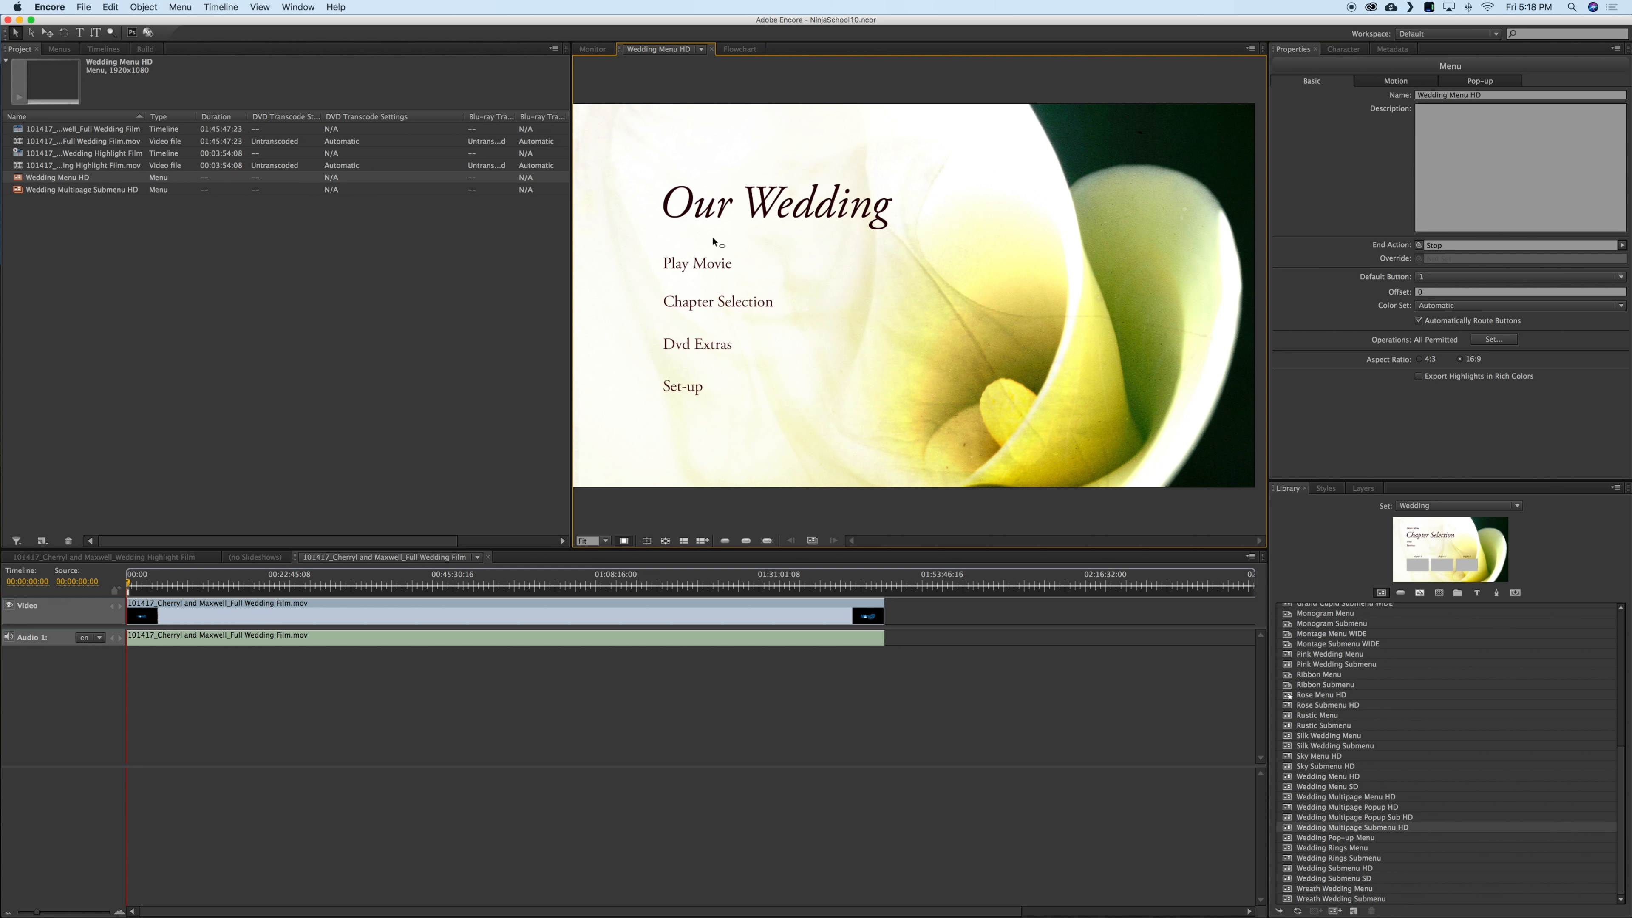
left_click(700, 265)
left_click(1463, 94)
type("play fu")
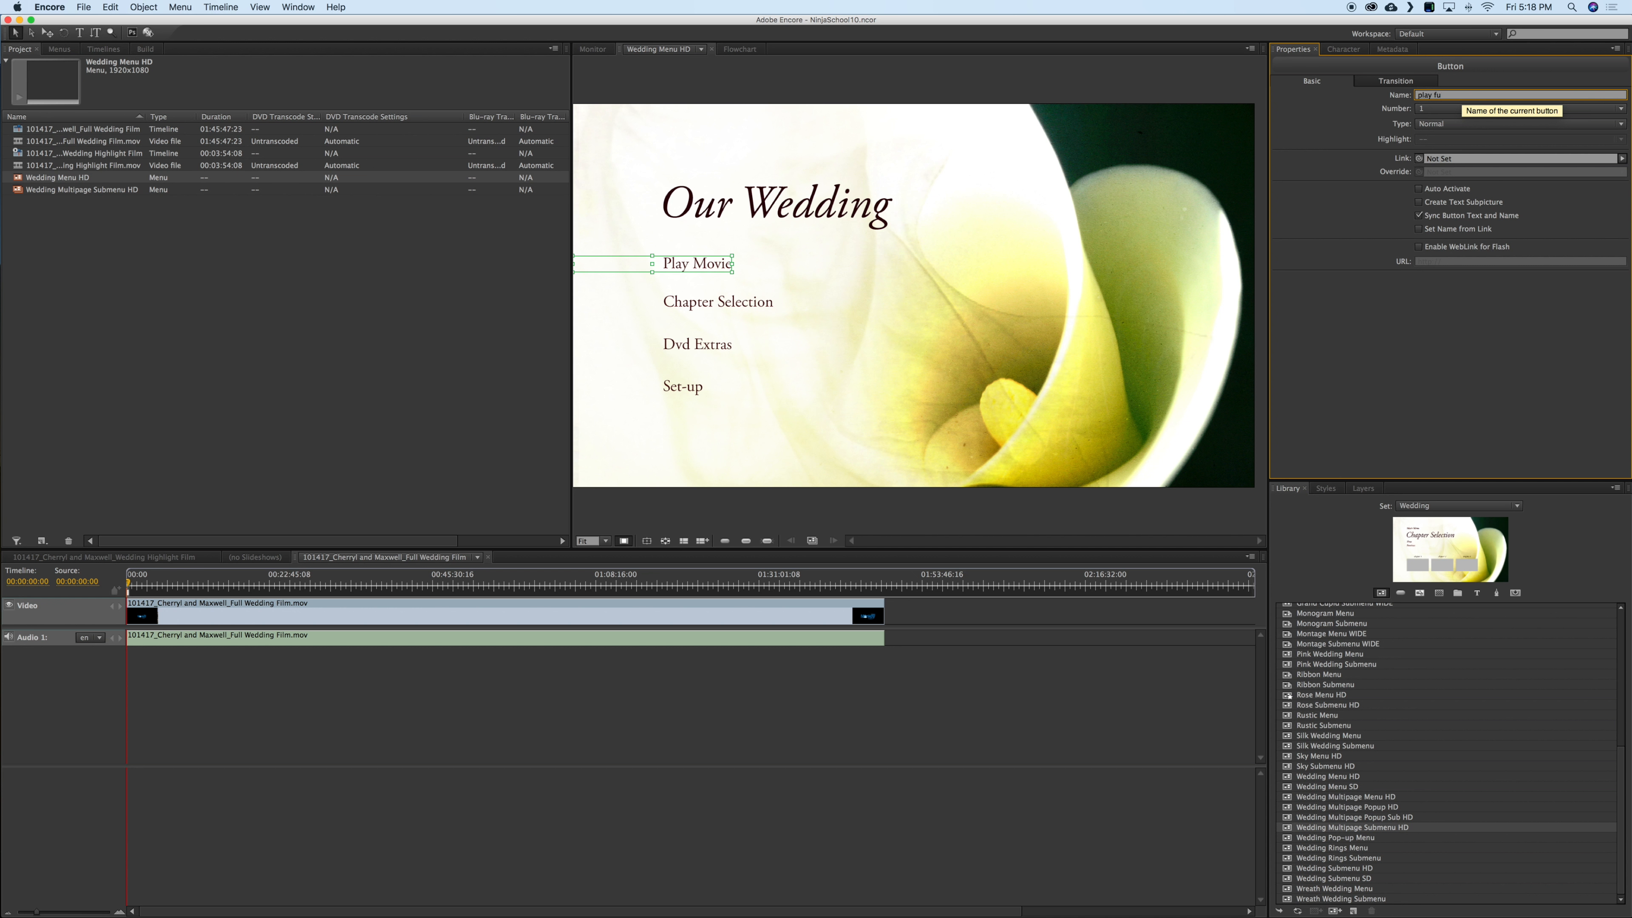
type("ll wedding")
key("Return")
left_click(703, 306)
left_click(1489, 100)
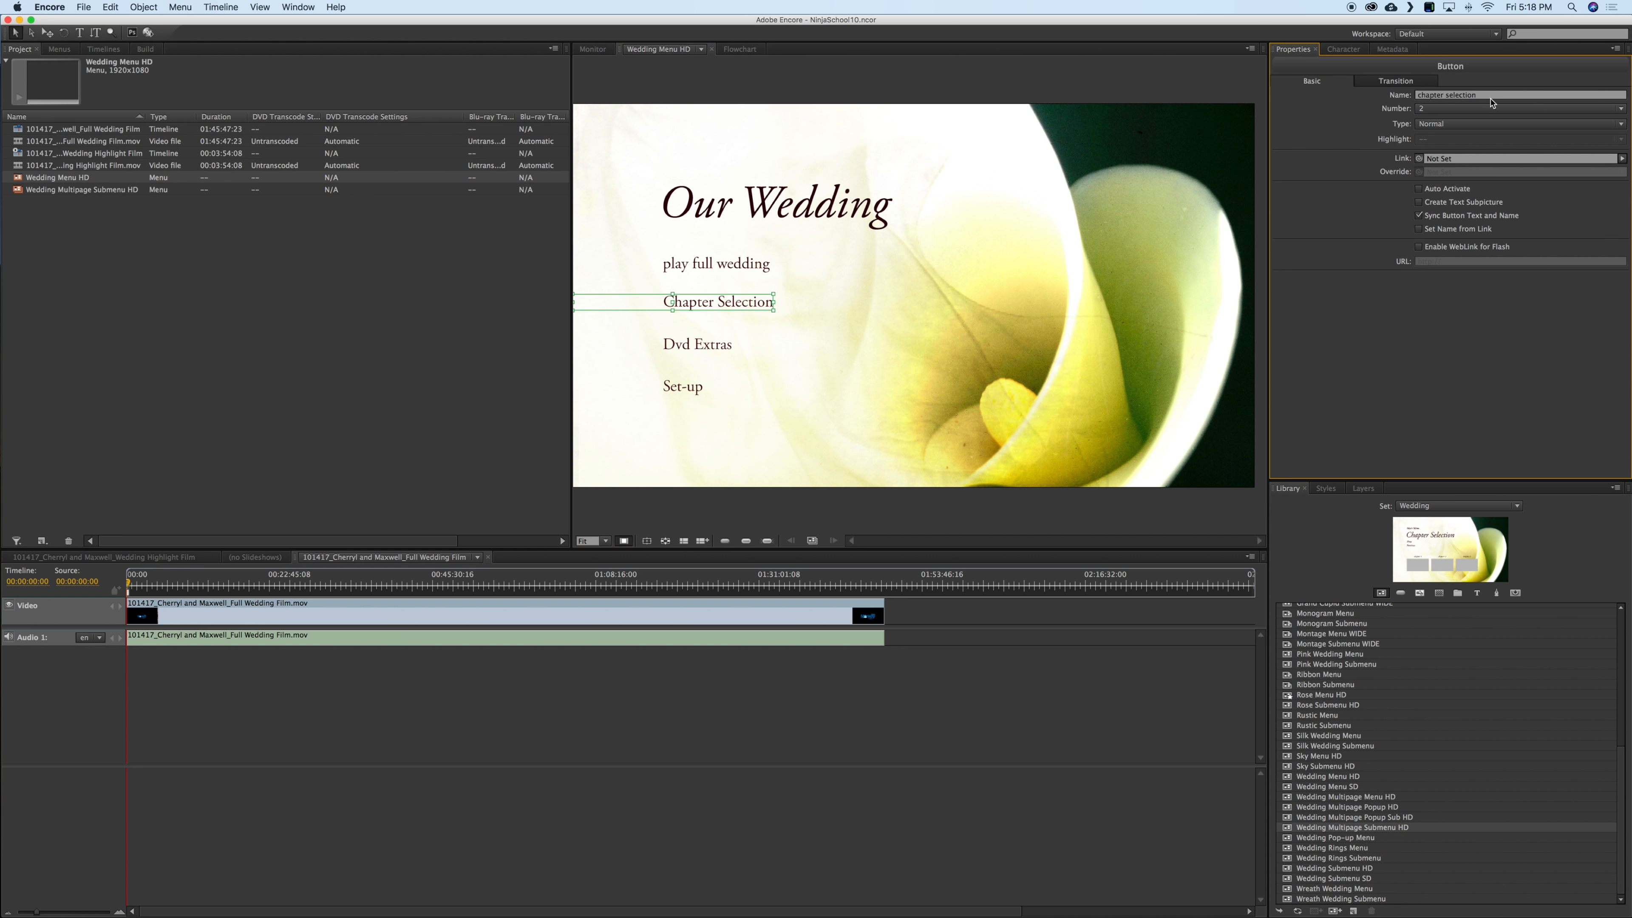
double_click(1487, 94)
triple_click(1487, 95)
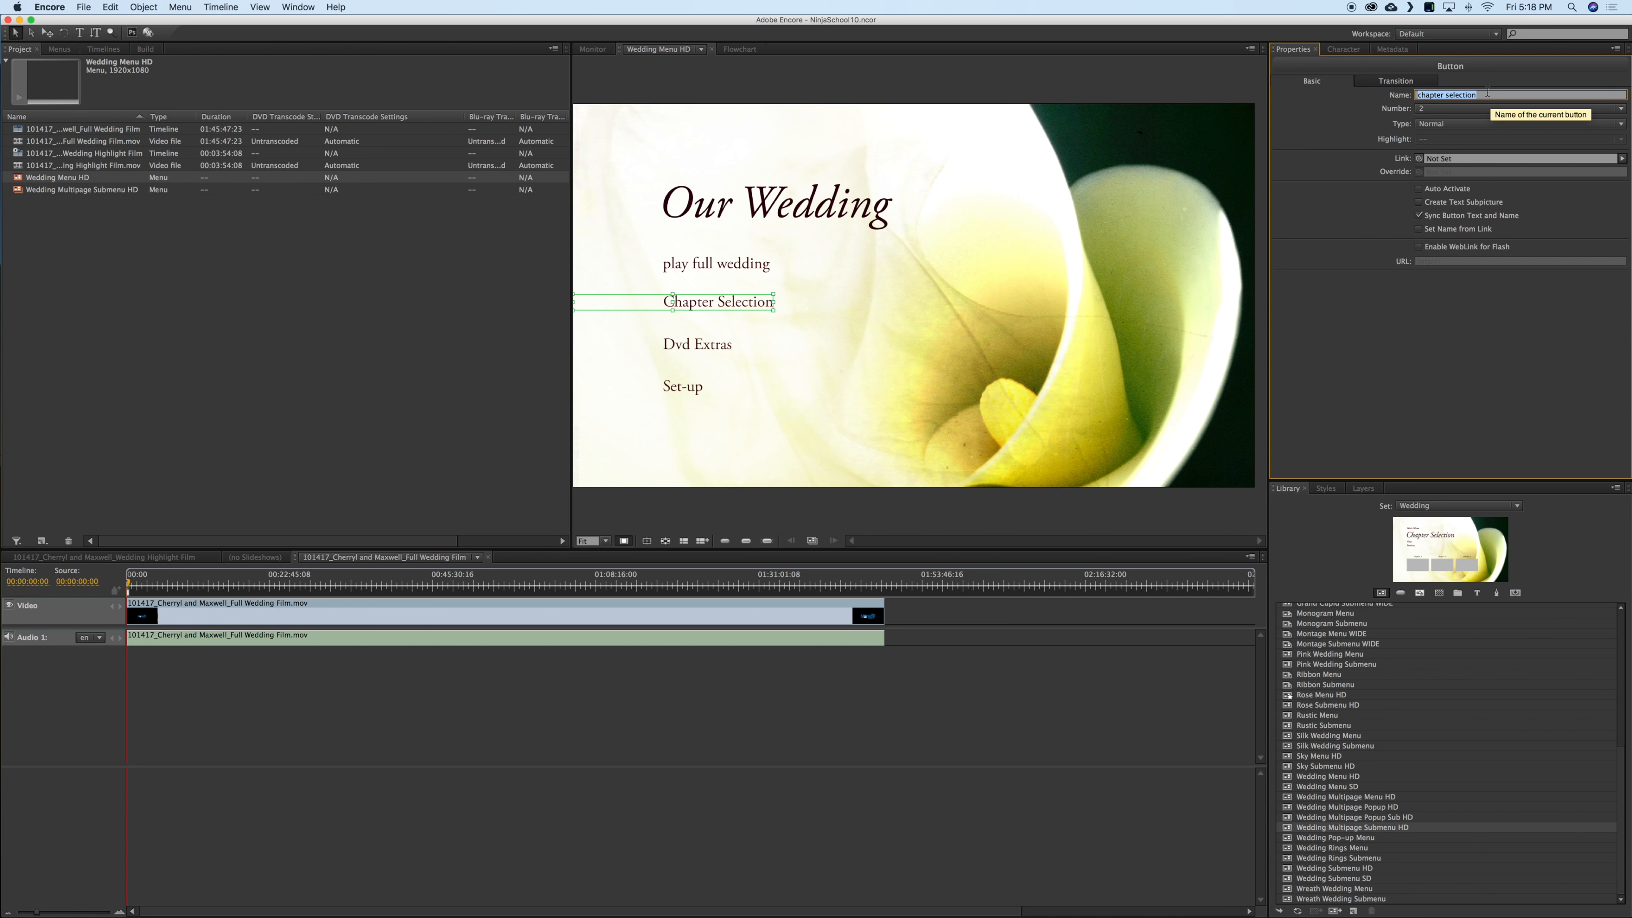
type("chapter select")
key("Return")
Step: Delete the Set-up button from the Wedding Menu HD menu
left_click(714, 347)
left_click(685, 397)
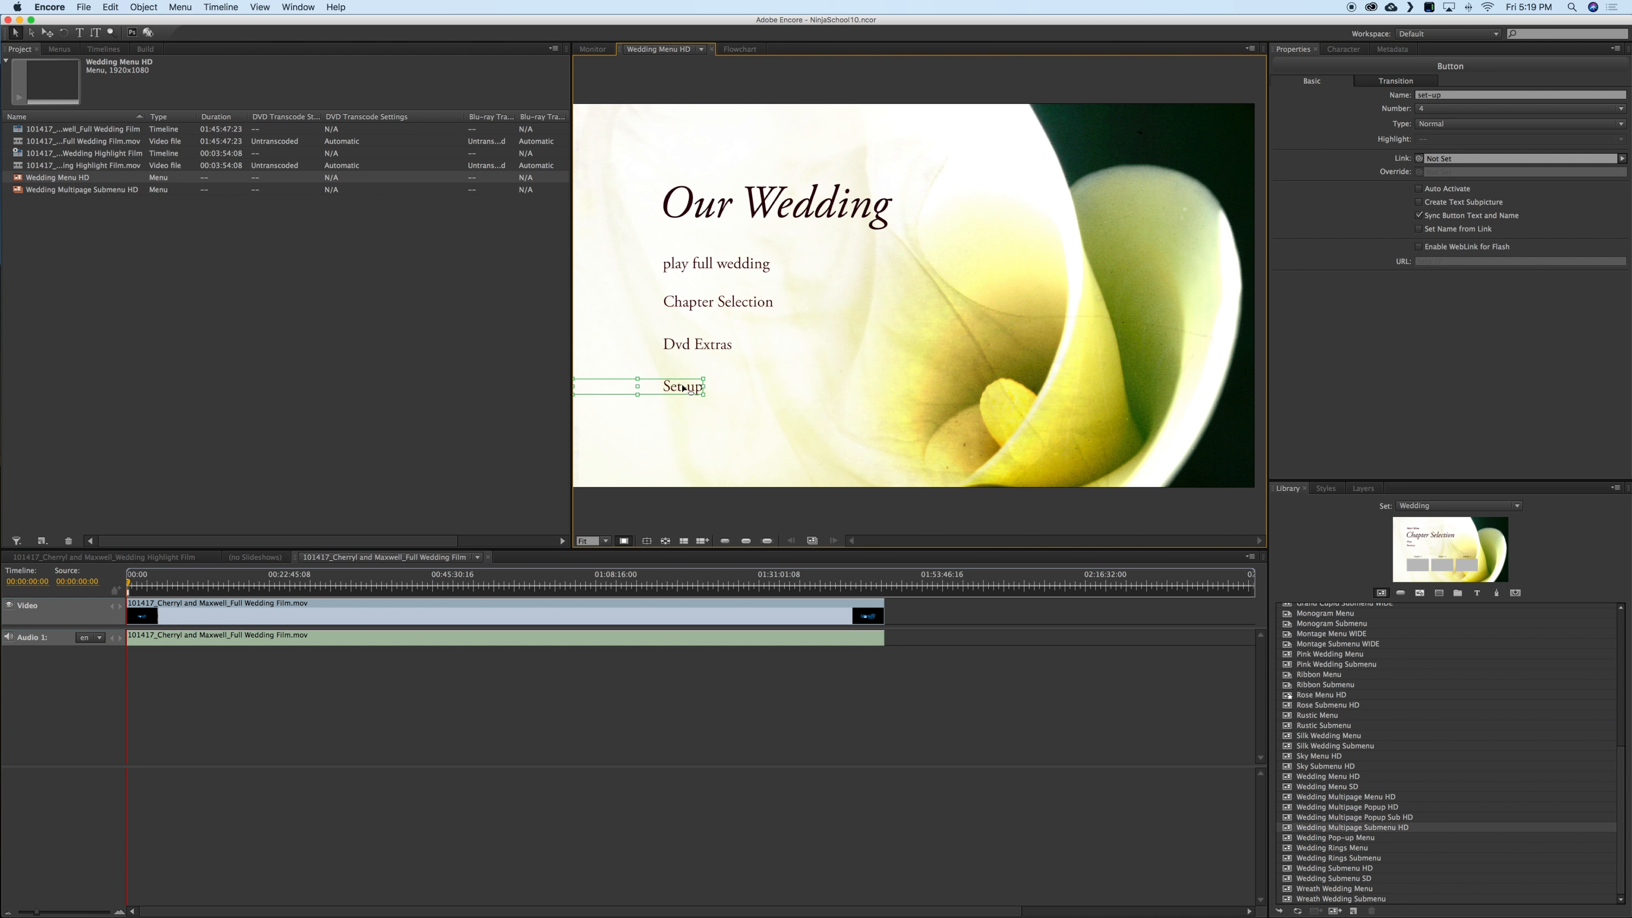
left_click(742, 388)
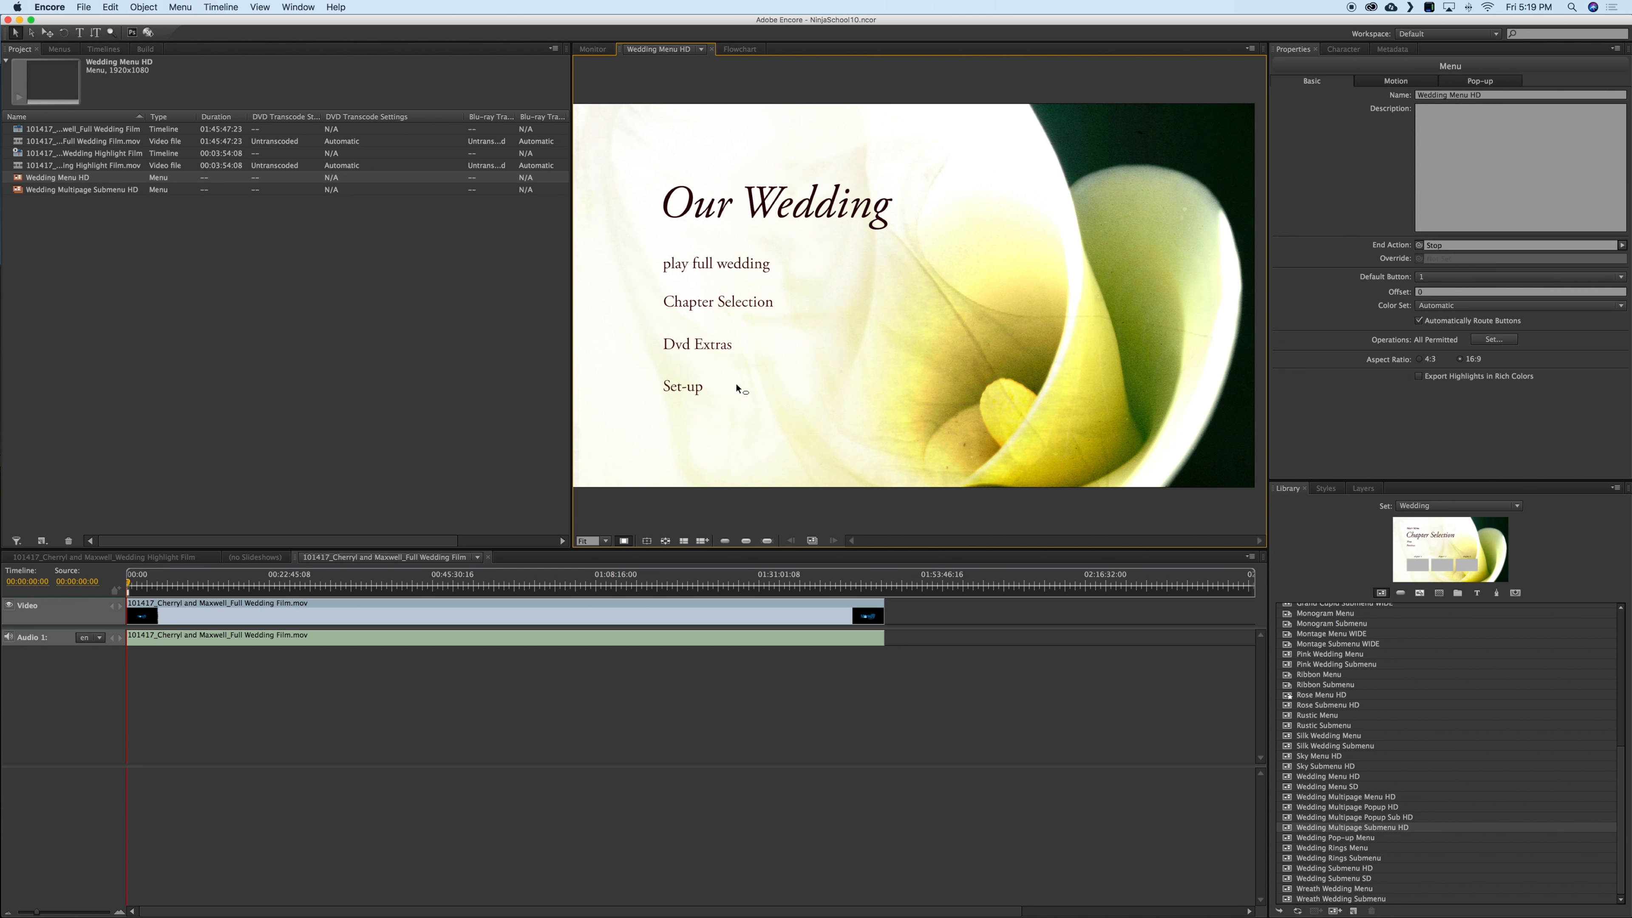
left_click(685, 389)
key("Delete")
Step: Rename the Dvd Extras button to "play highlight" and deselect it
left_click(707, 345)
left_click(1462, 95)
type("pl")
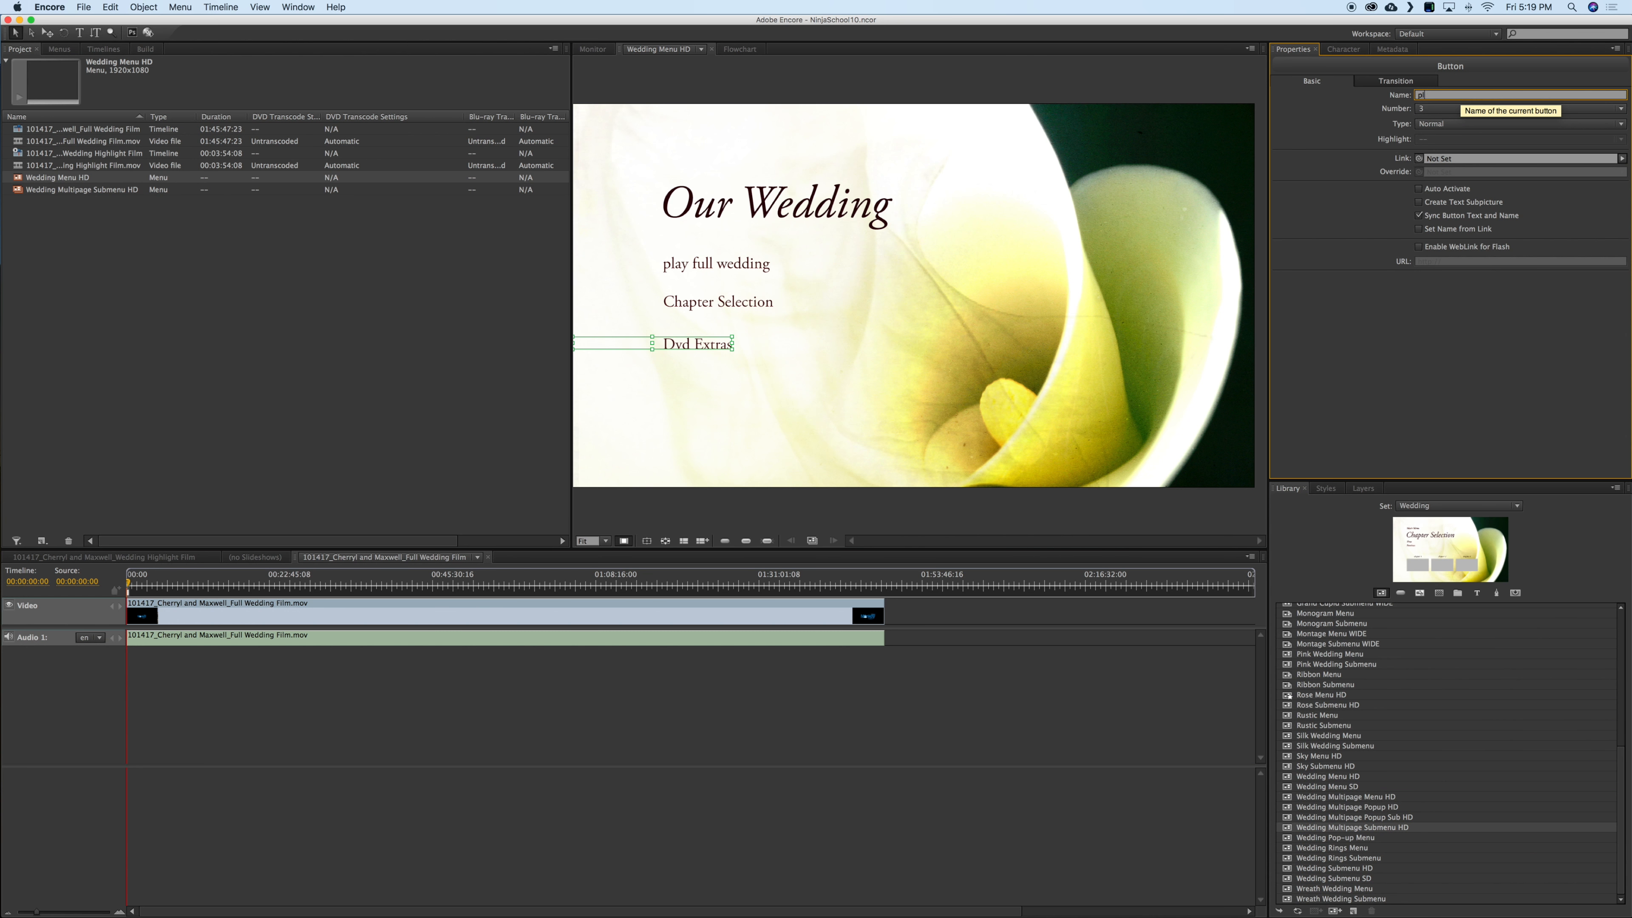
type("ay highligh")
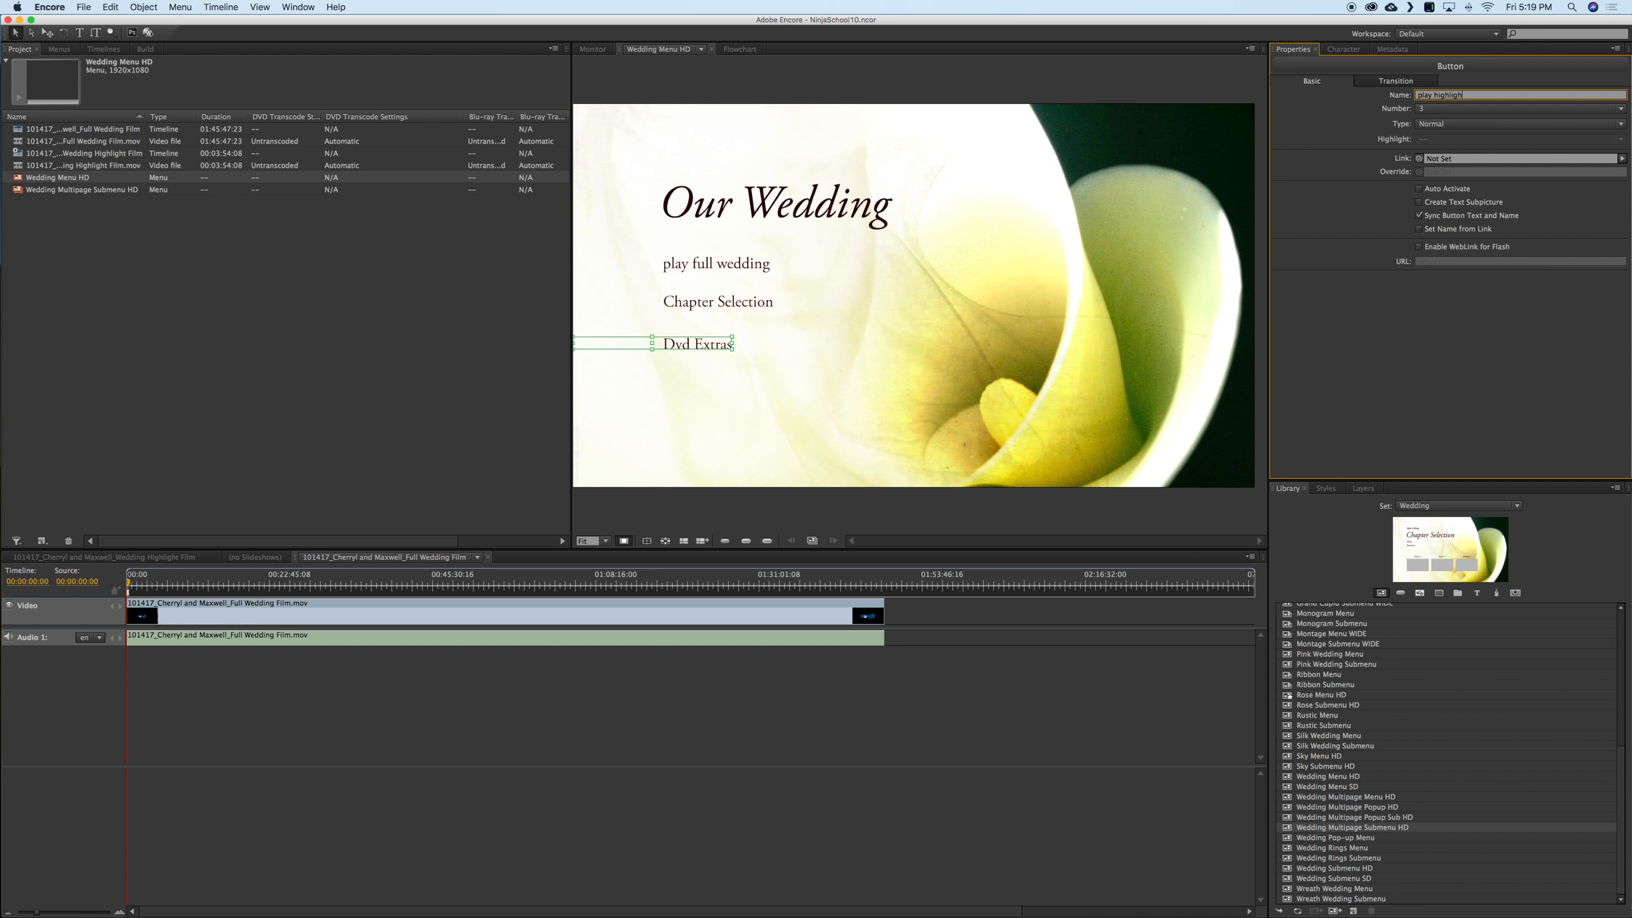
key("Return")
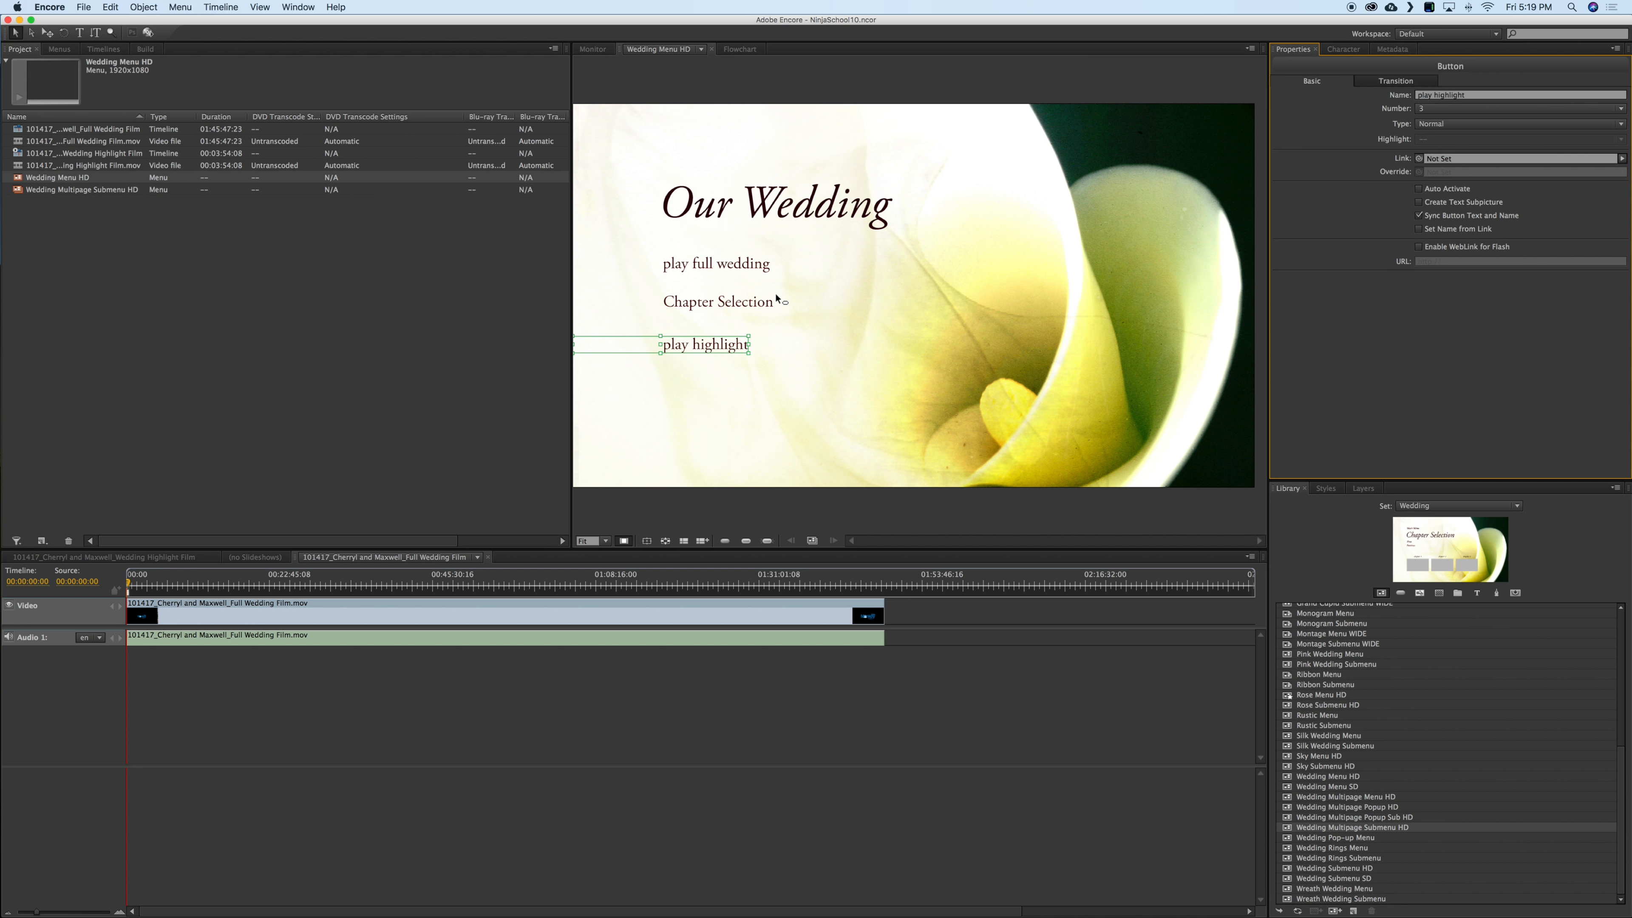
left_click(828, 256)
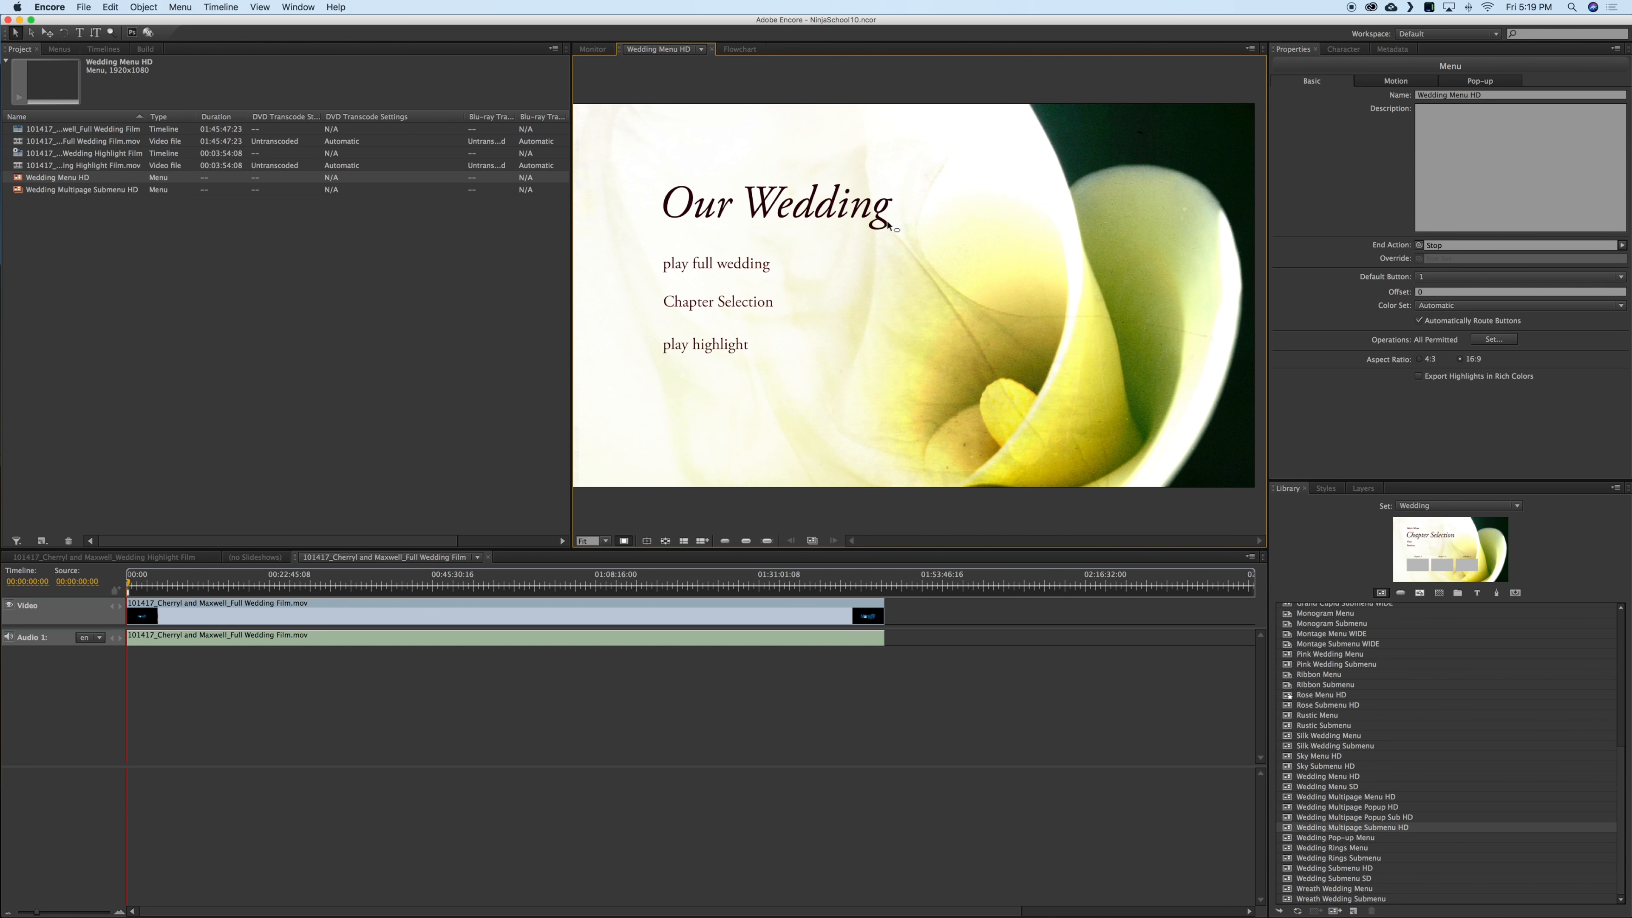
Step: Link the play full wedding button to the Full Wedding Film timeline and the play highlight button to the Wedding Highlight Film timeline
left_click(737, 271)
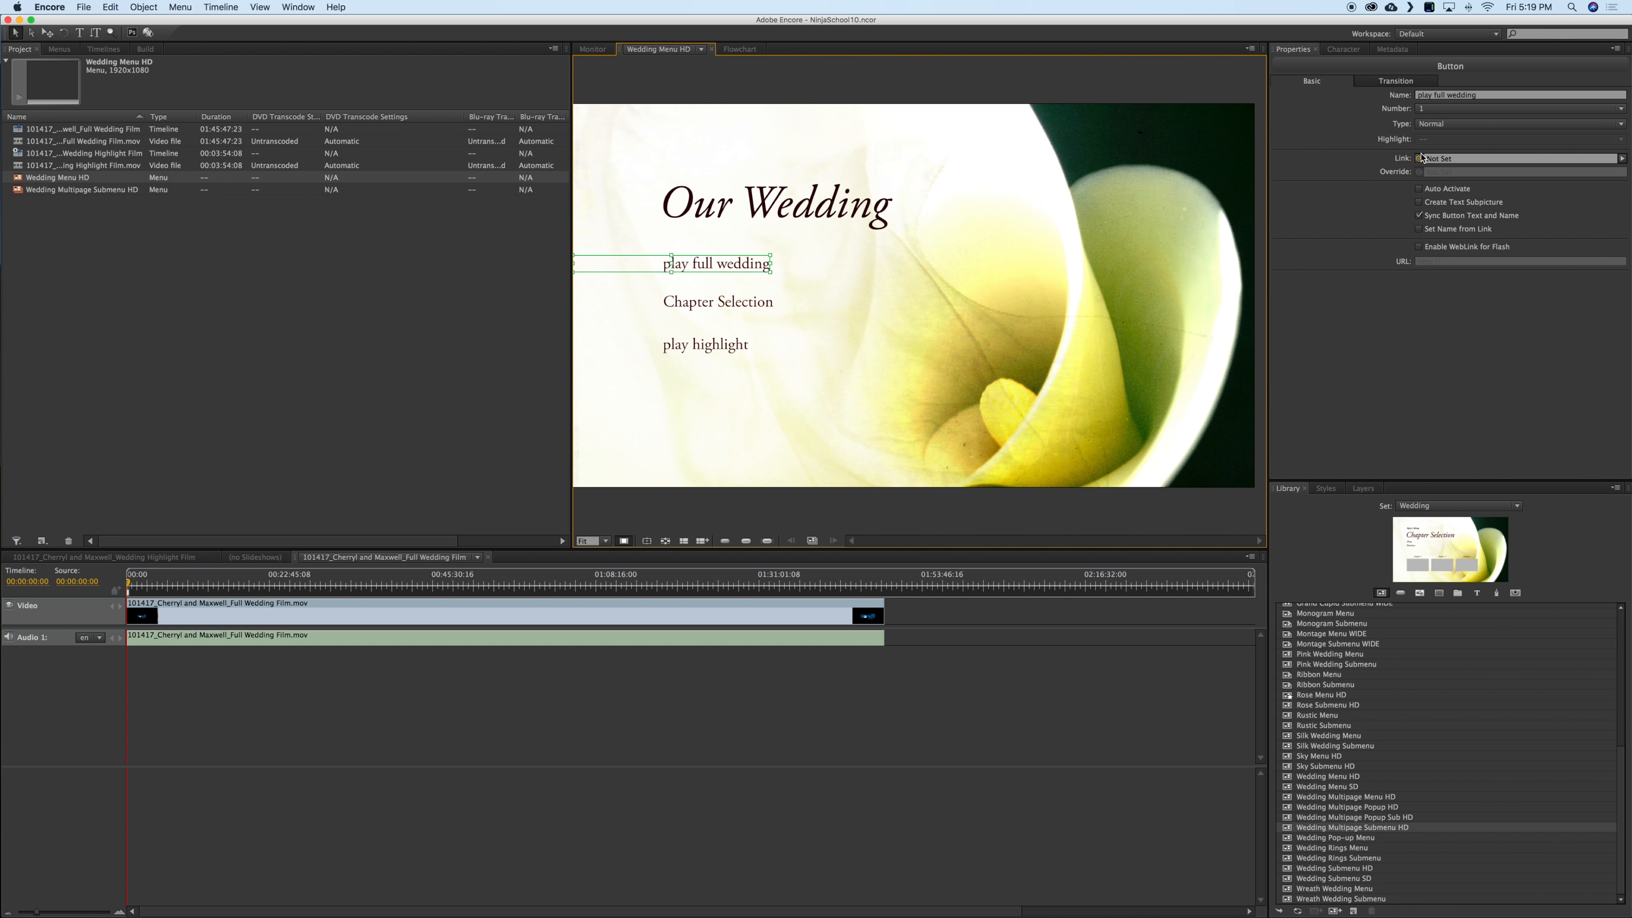
left_click_drag(1419, 161, 63, 132)
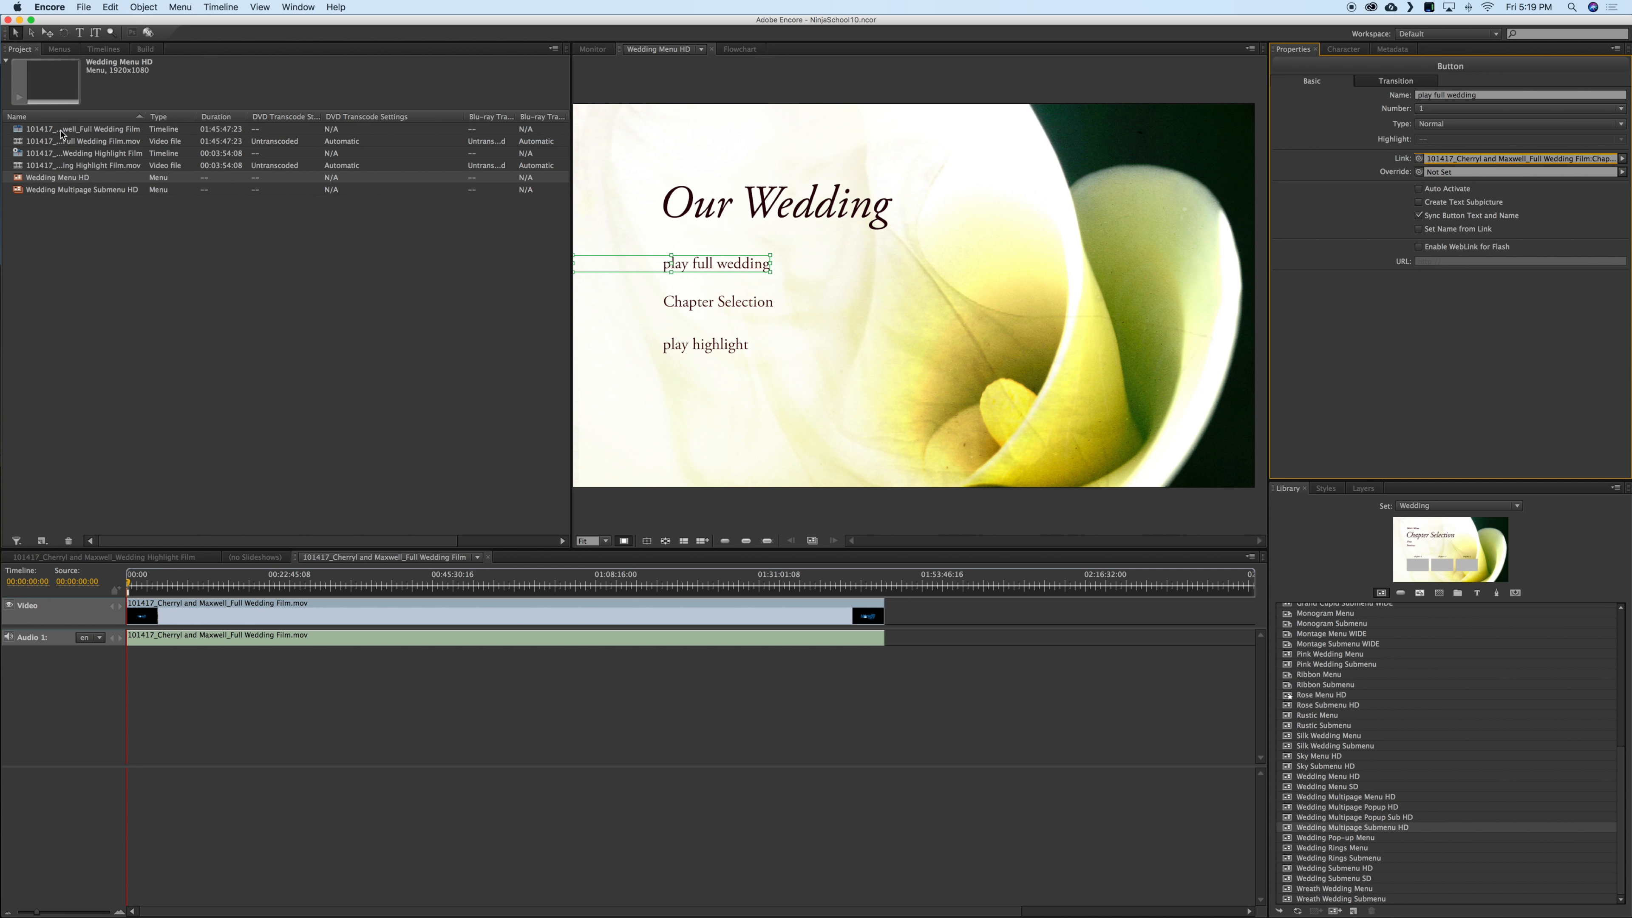
left_click(708, 352)
left_click_drag(1419, 159, 74, 156)
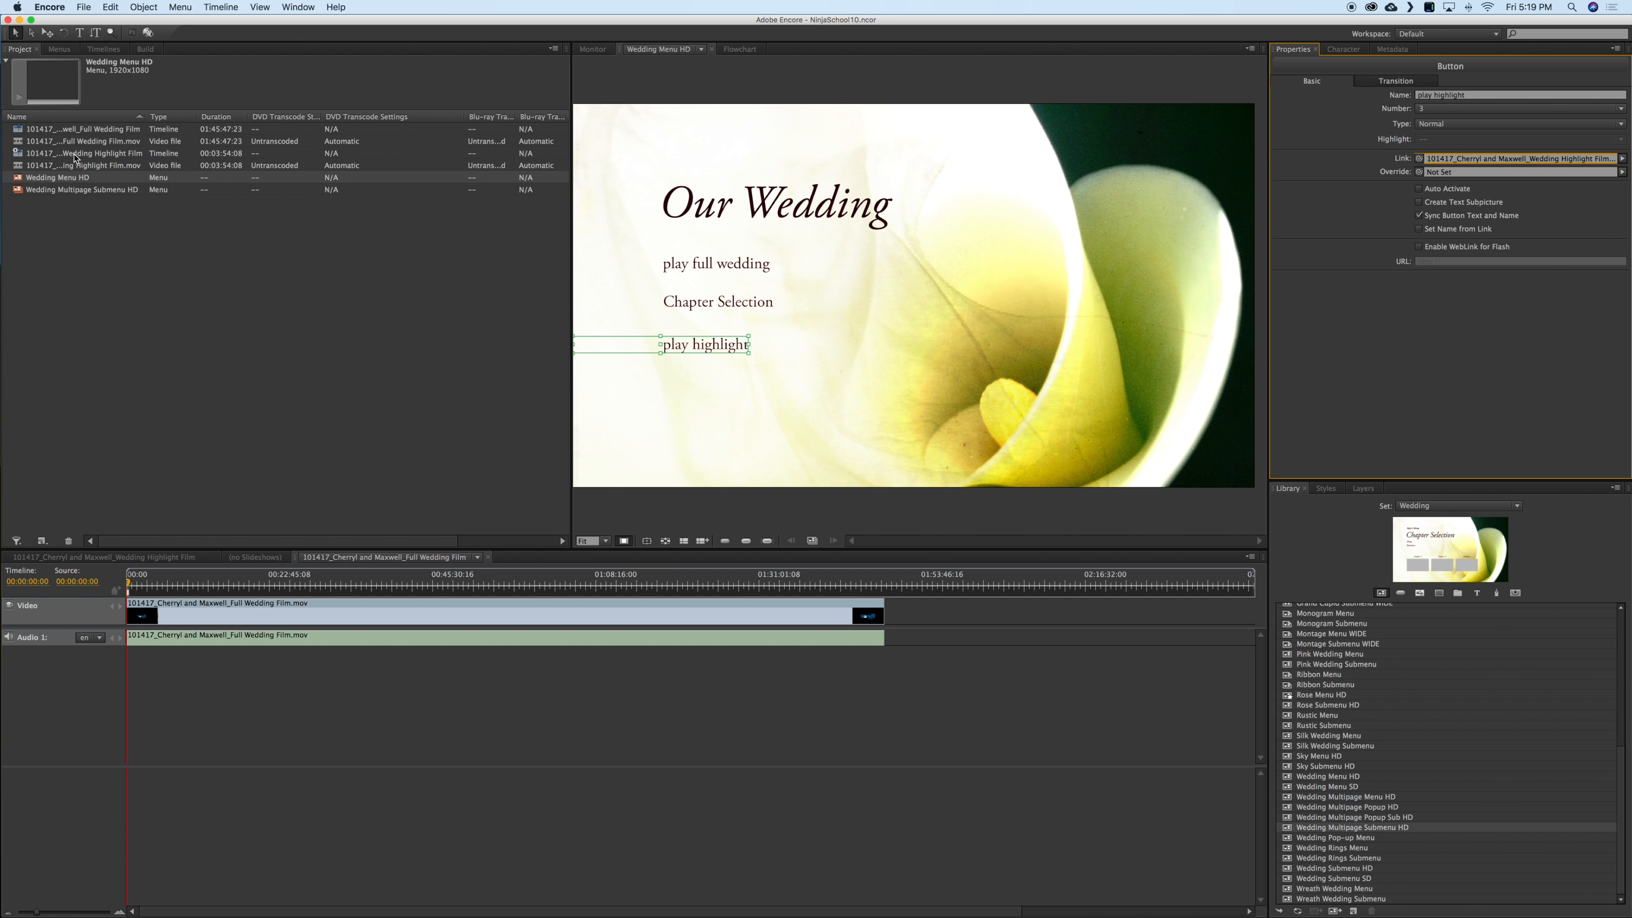
Step: Link the Chapter Selection button to the Wedding Multipage Submenu HD menu
left_click(709, 306)
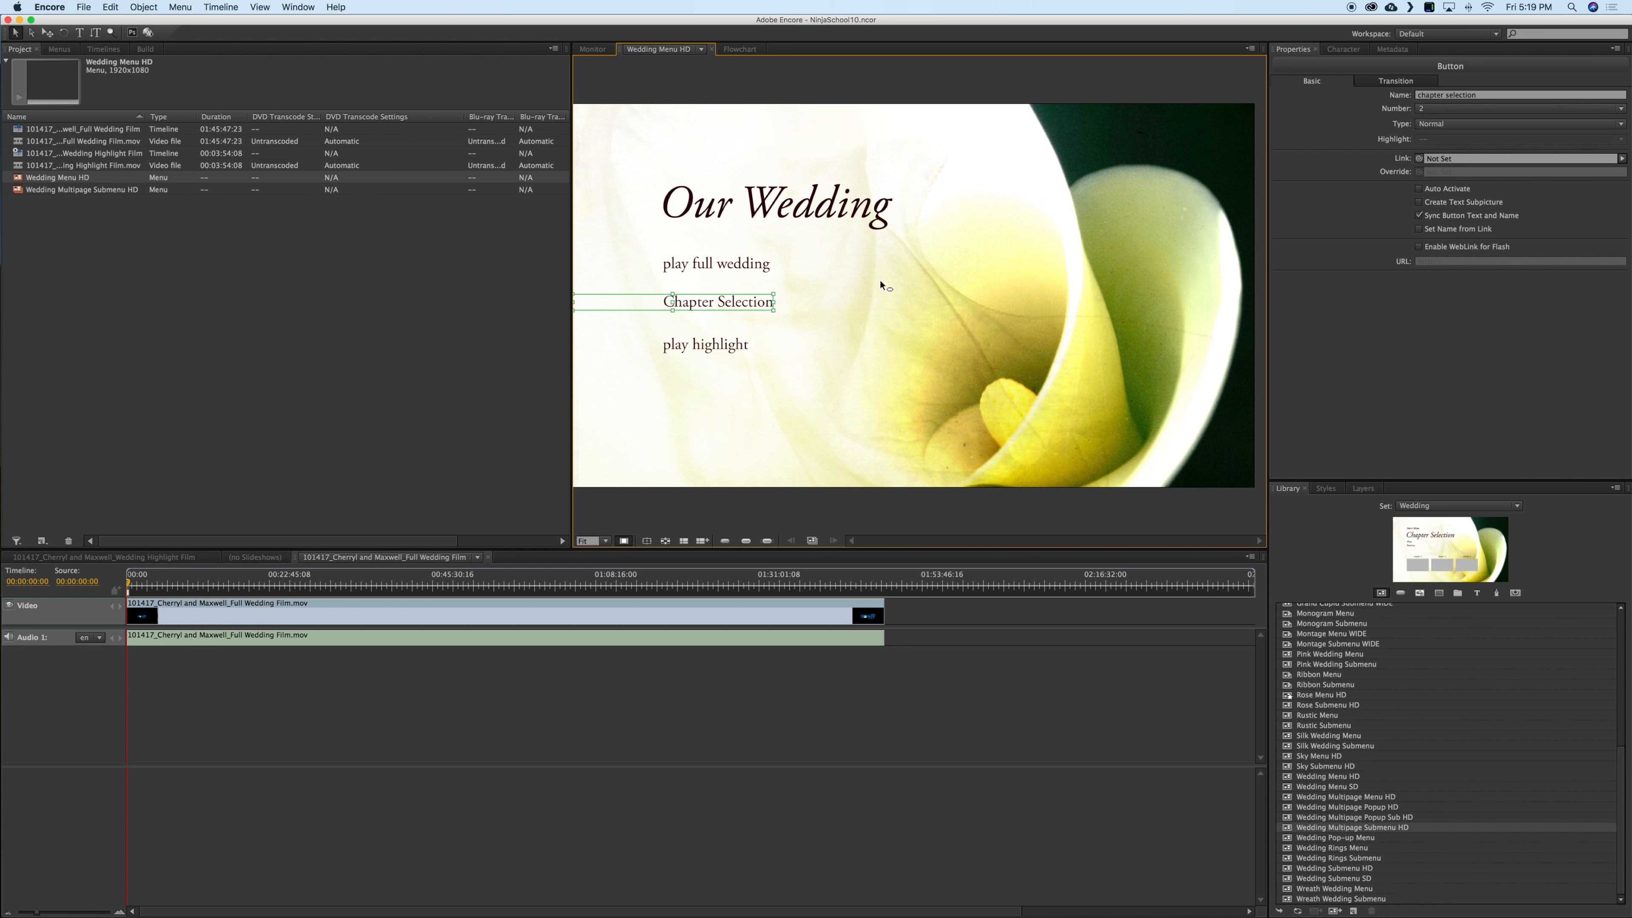
left_click_drag(1419, 158, 103, 192)
Step: Open the Wedding Multipage Submenu HD menu and select its chapter 1 button
left_click(25, 191)
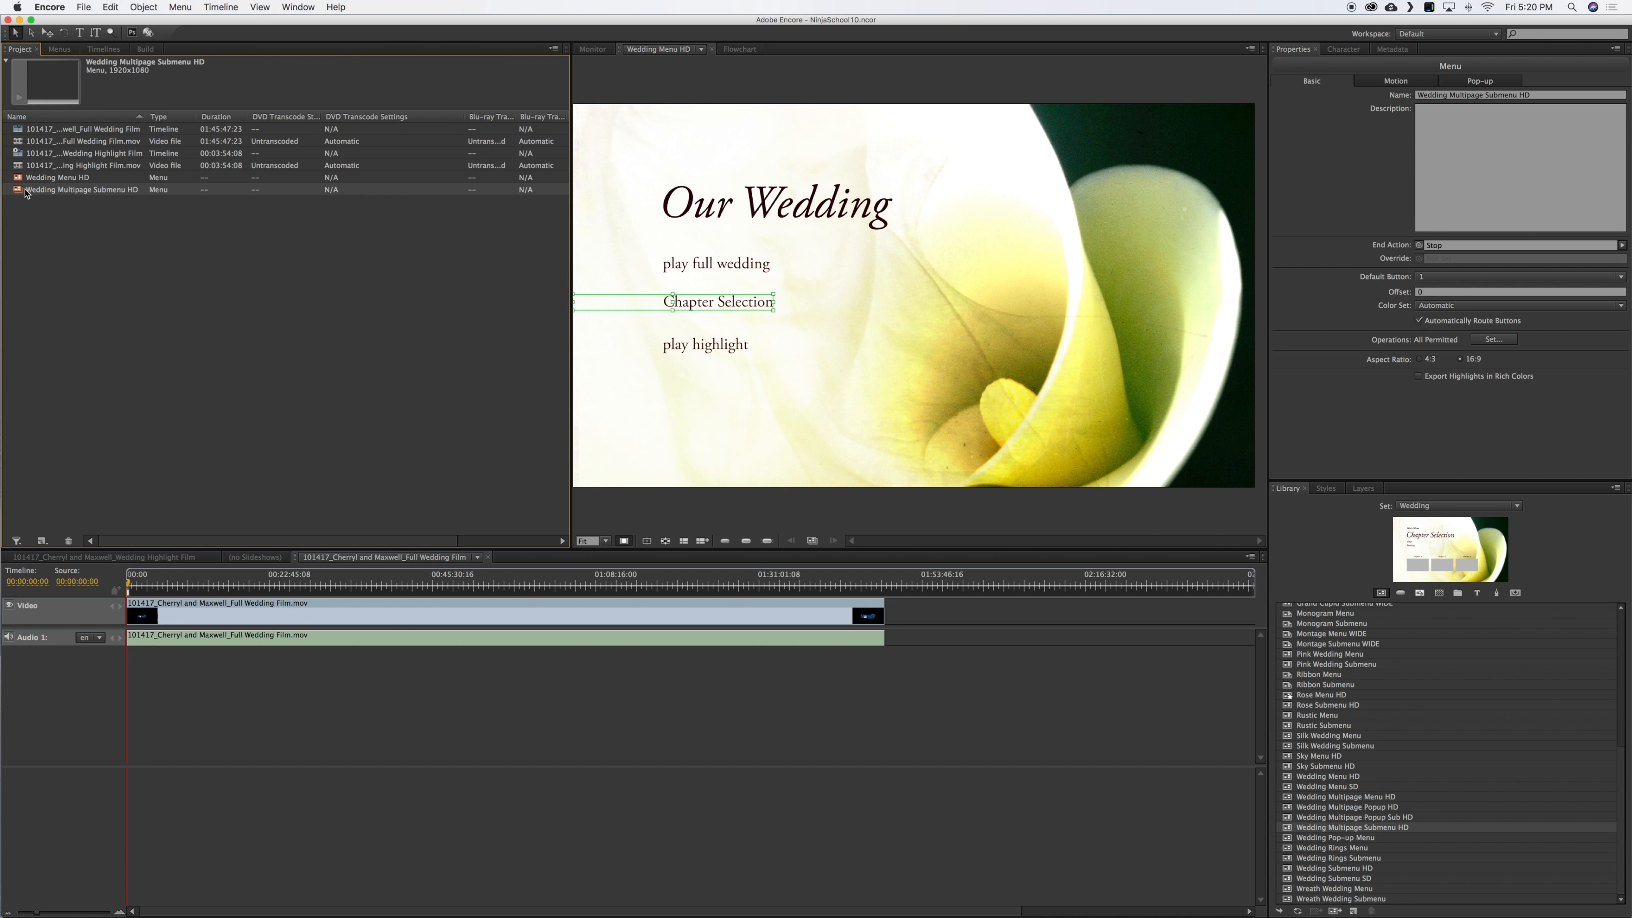
double_click(18, 191)
left_click(853, 359)
left_click(1031, 372)
left_click(675, 383)
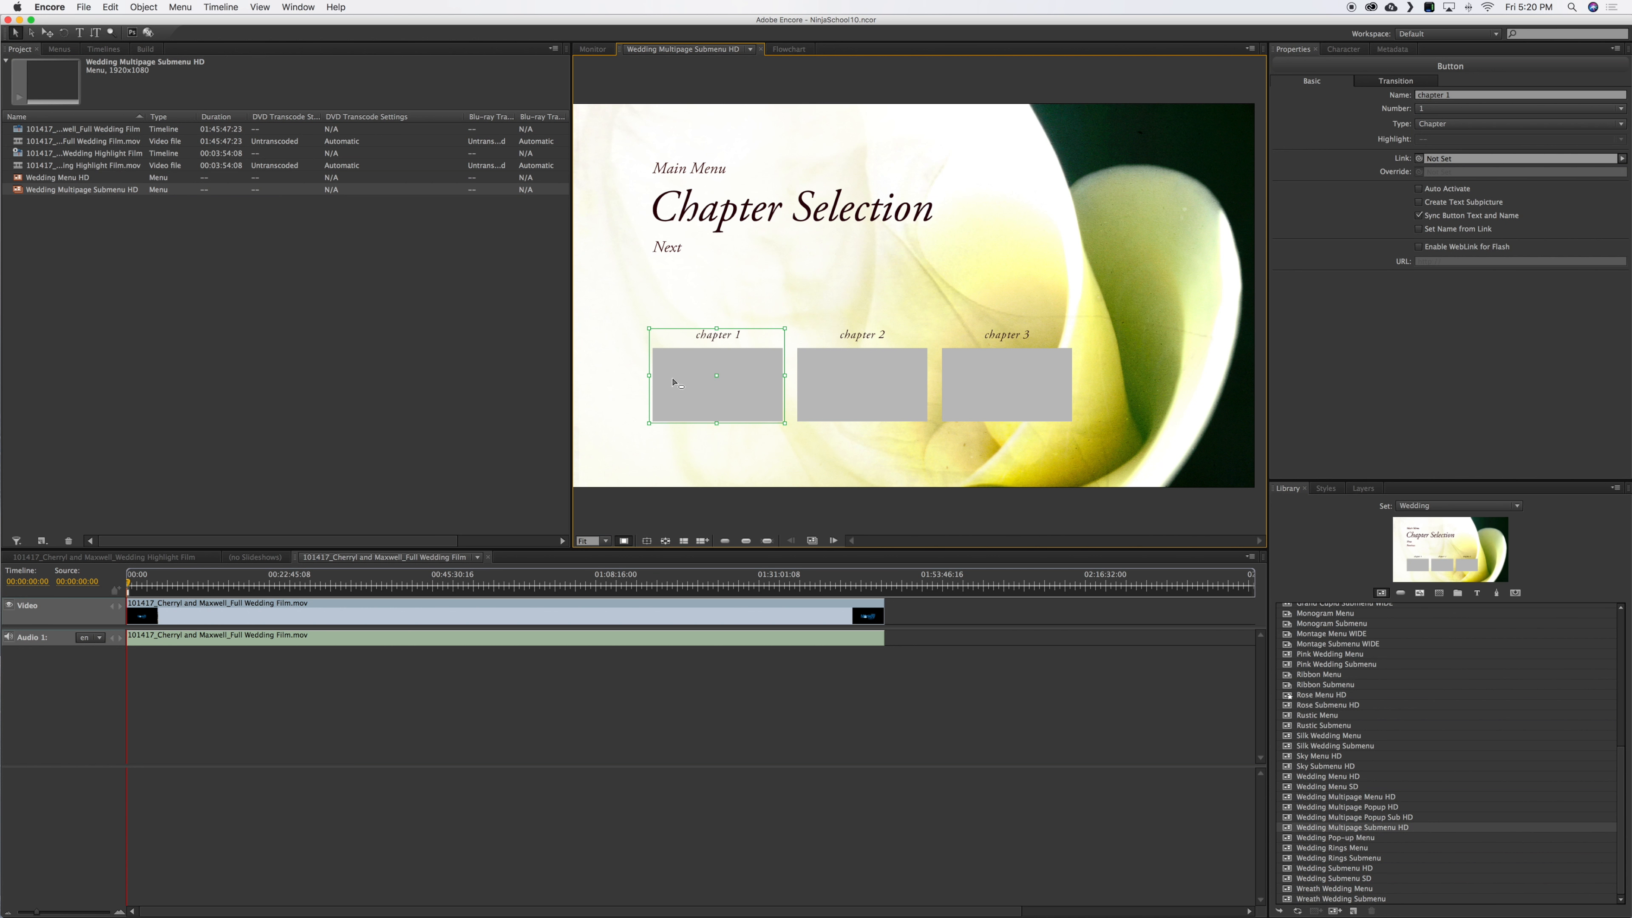
Step: Add two chapter points to the Full Wedding Film timeline, just after the 00:22:45:08 and 00:45:30:16 ruler marks
left_click(144, 586)
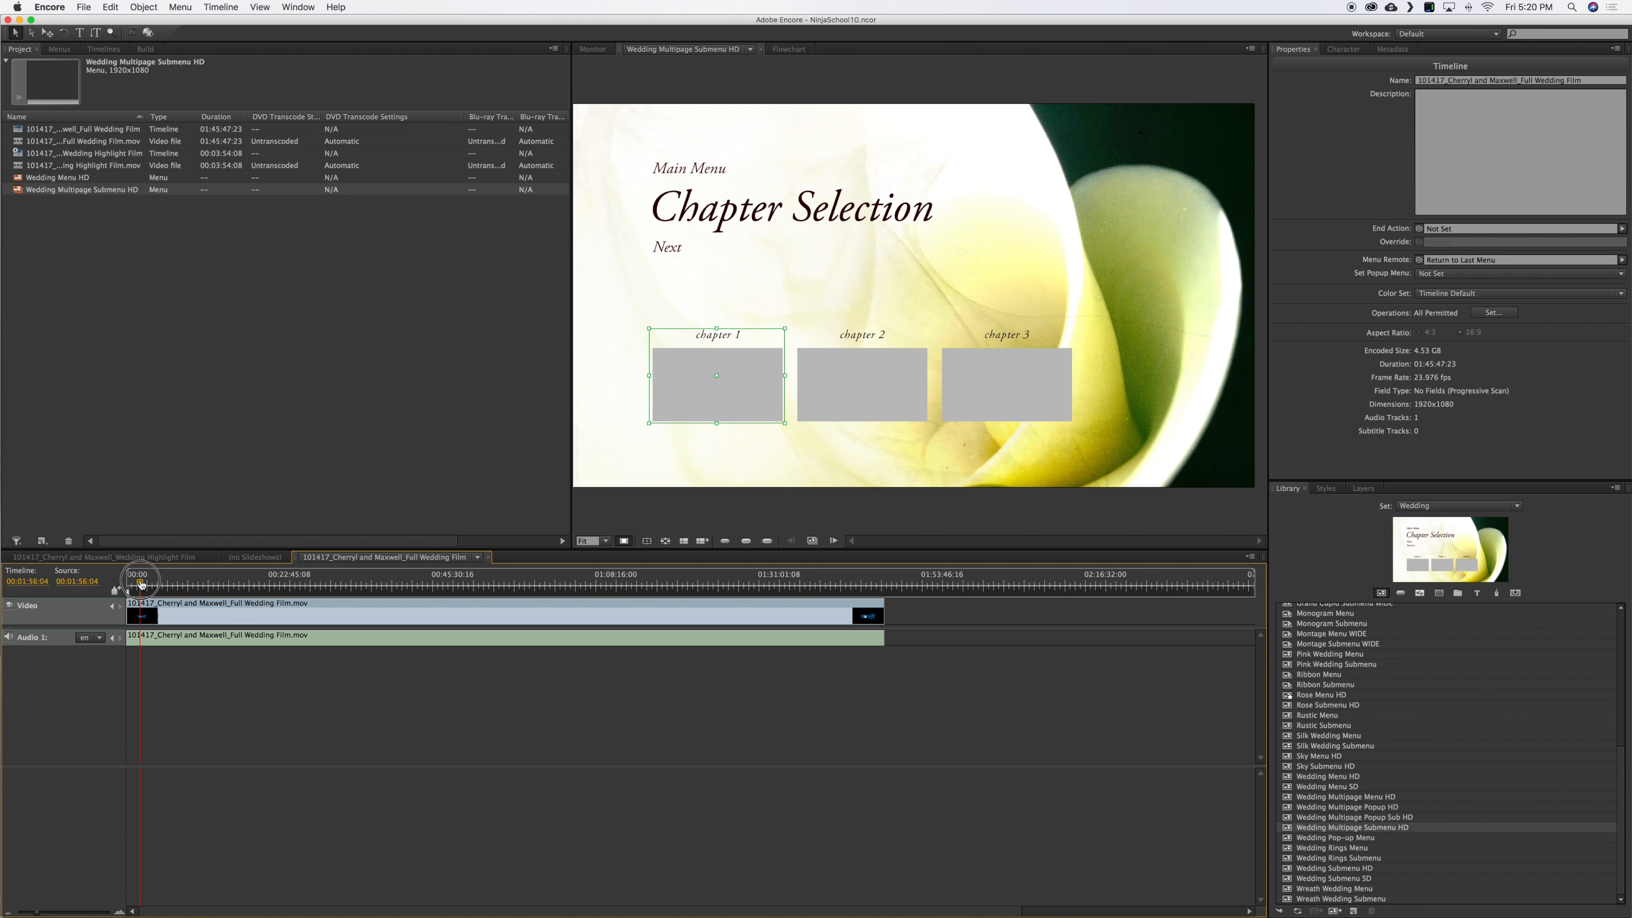
left_click(594, 51)
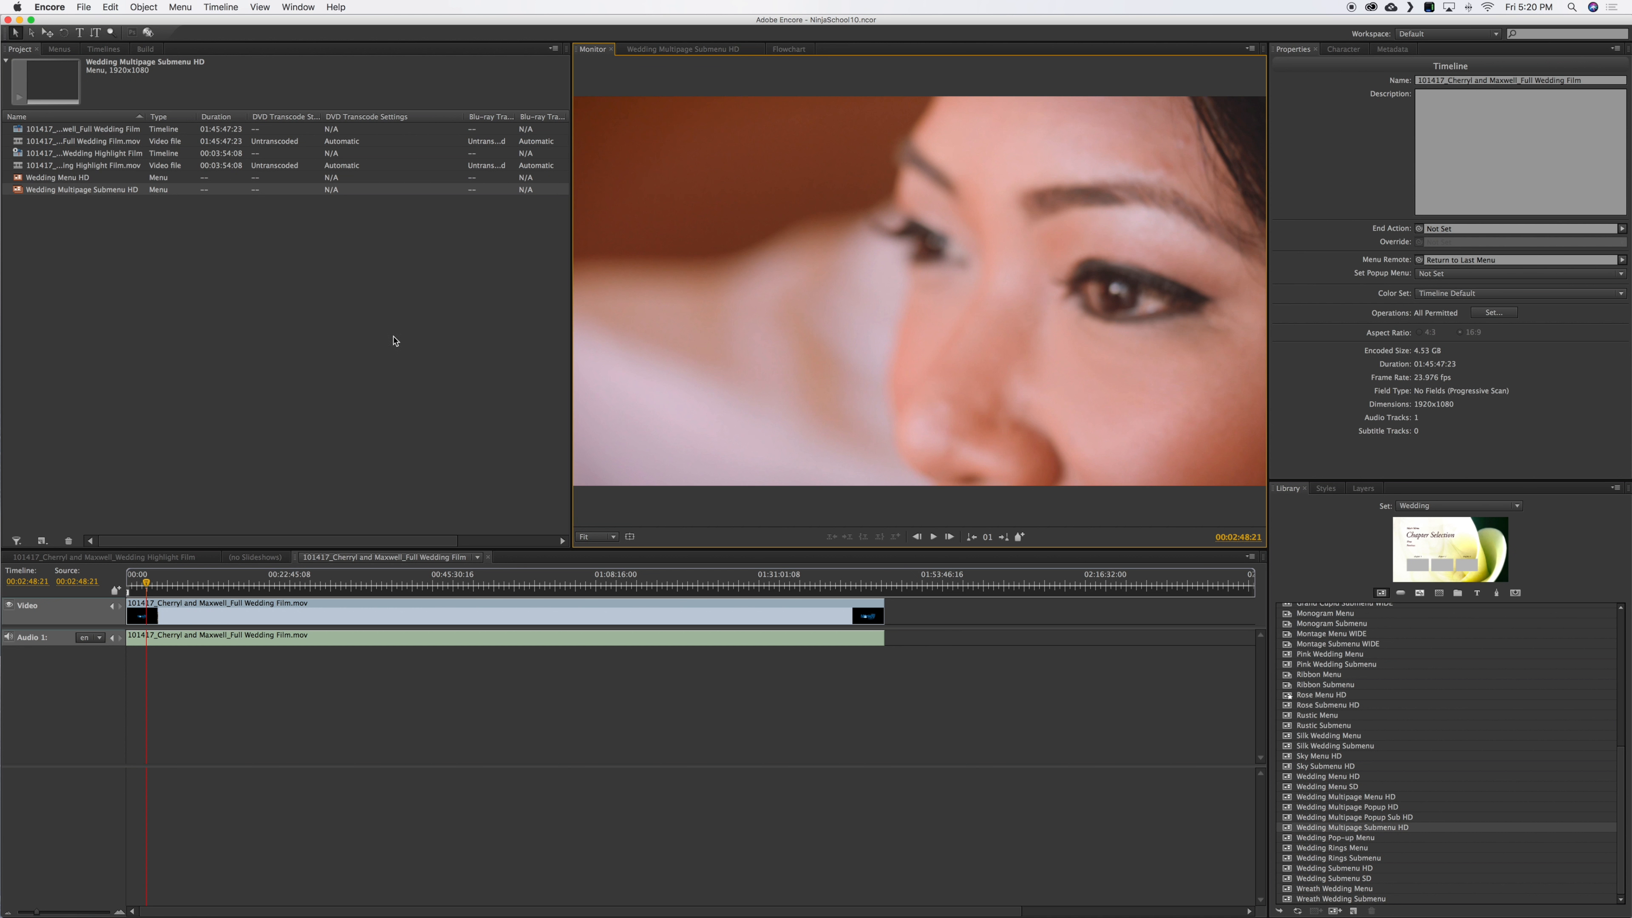
left_click_drag(146, 582, 181, 581)
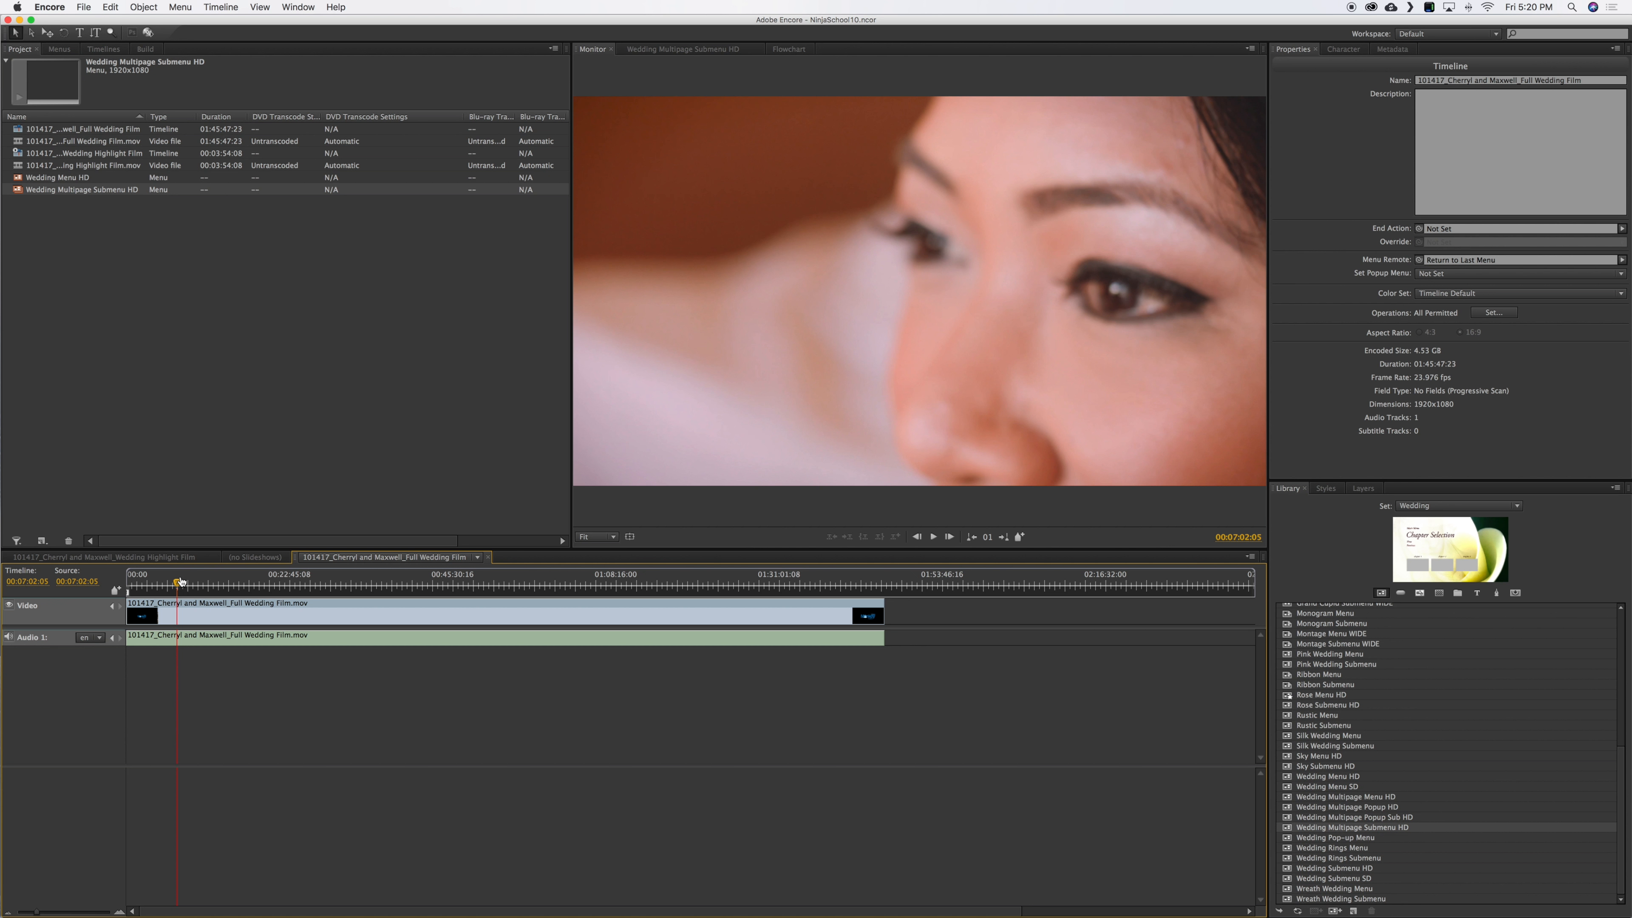
left_click(145, 582)
left_click_drag(146, 583, 302, 582)
left_click(116, 590)
left_click_drag(444, 583, 474, 582)
left_click(116, 590)
Step: Set the poster frame of Chapter 1 in the Full Wedding Film timeline to the frame at 00:02:54:07
left_click(152, 583)
mouse_move(152, 582)
left_mouse_down()
mouse_move(128, 583)
mouse_move(180, 584)
left_mouse_up()
left_click(129, 595)
left_click(829, 262)
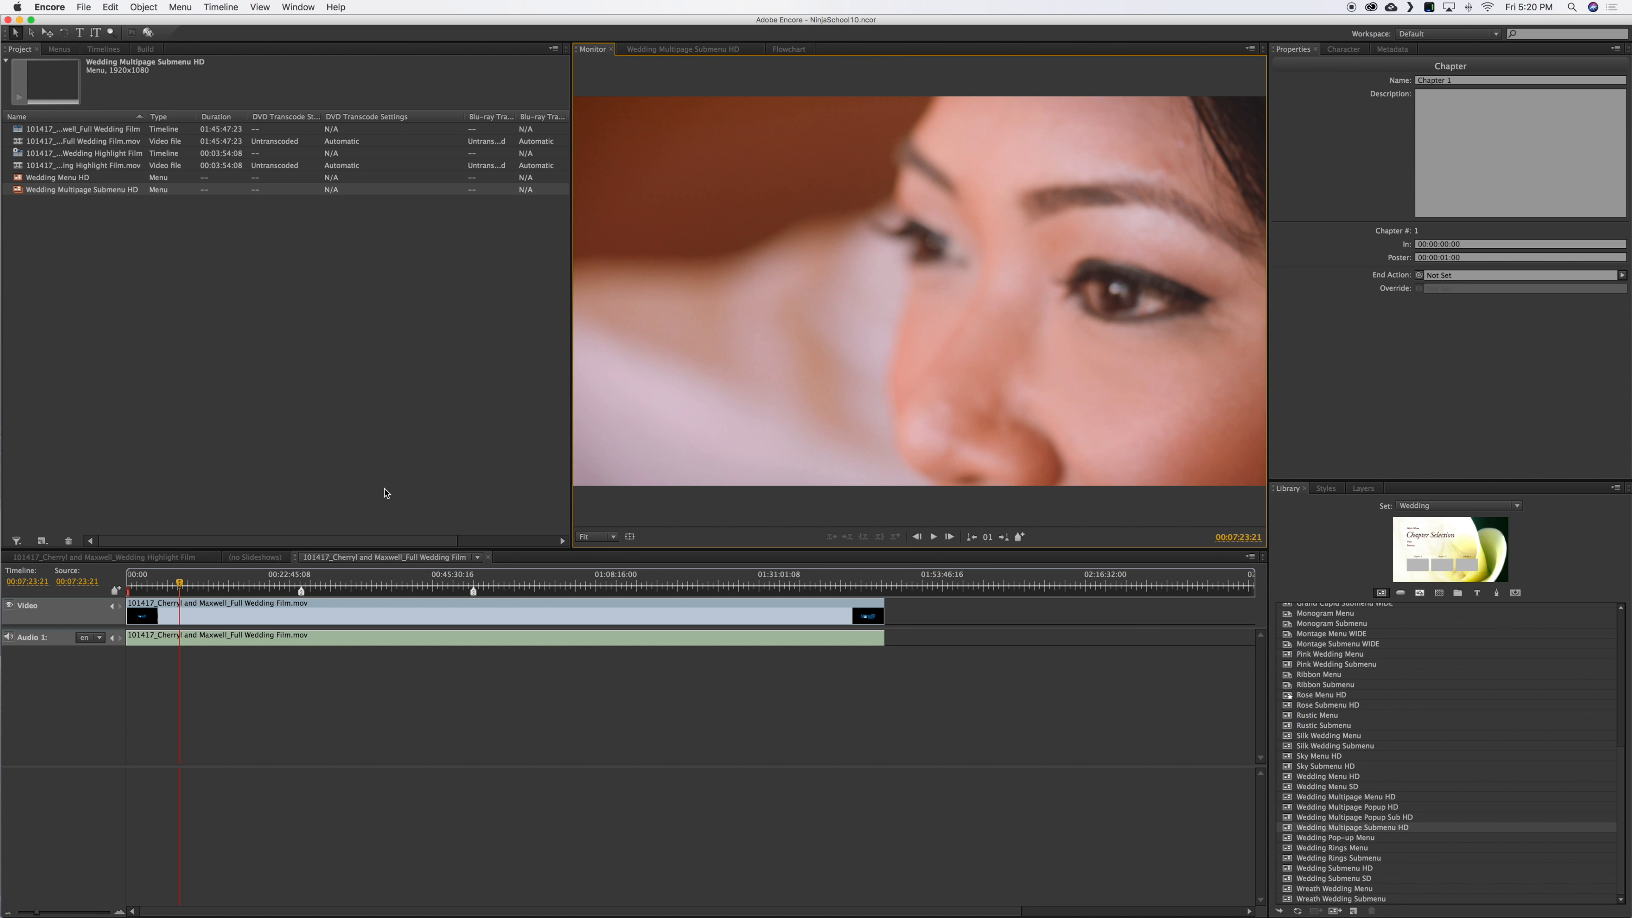
left_click(182, 582)
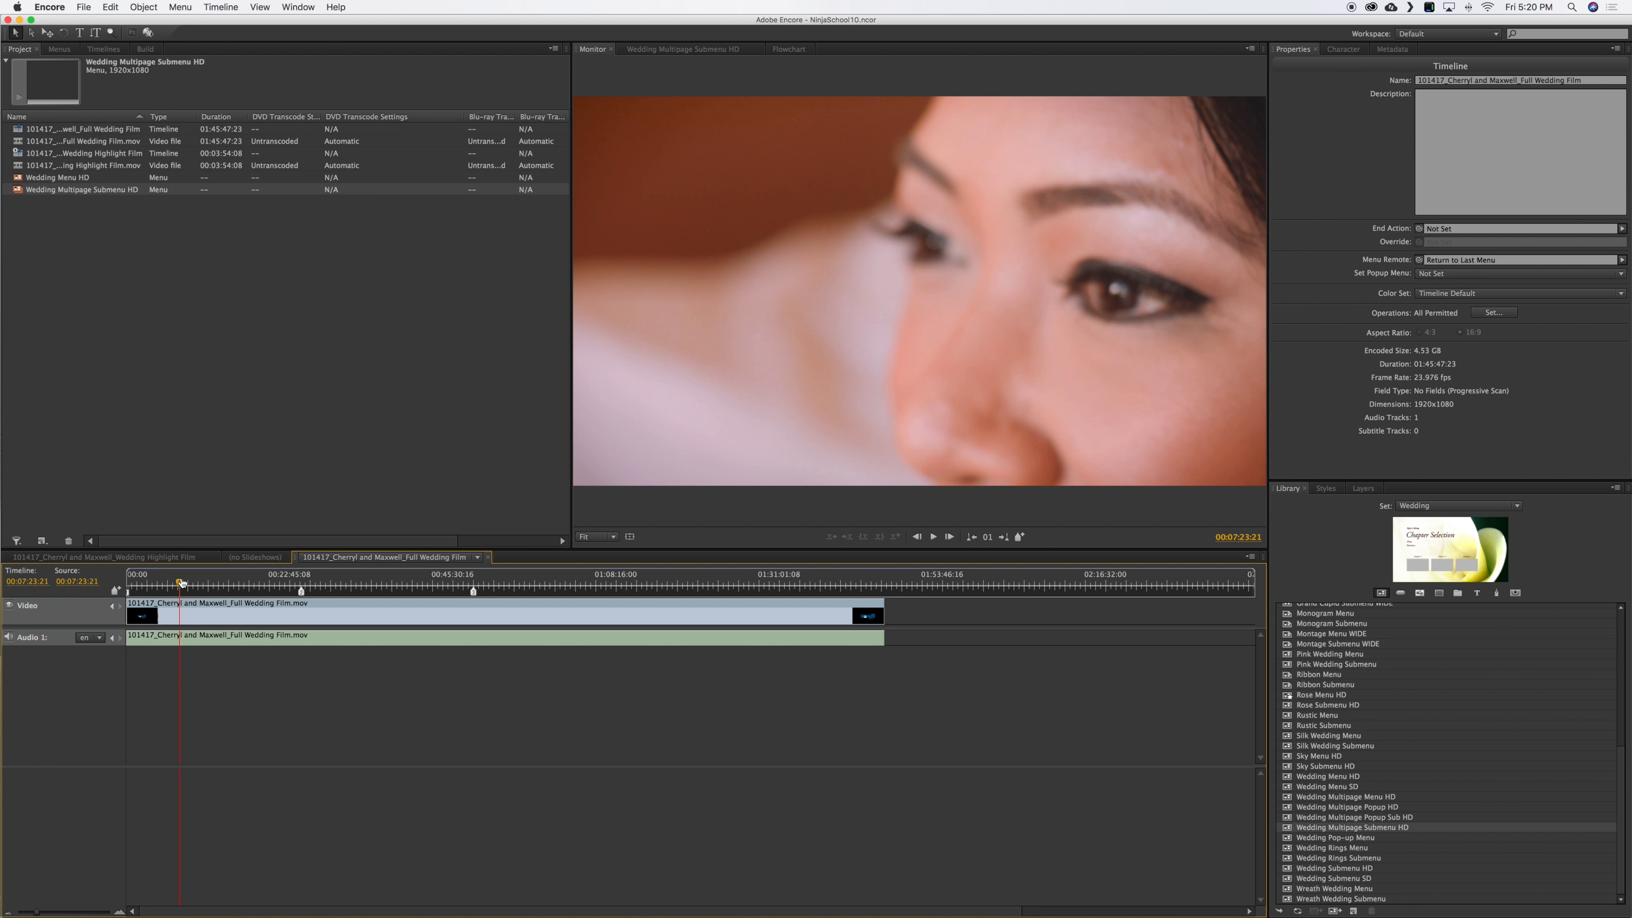
left_click(254, 585)
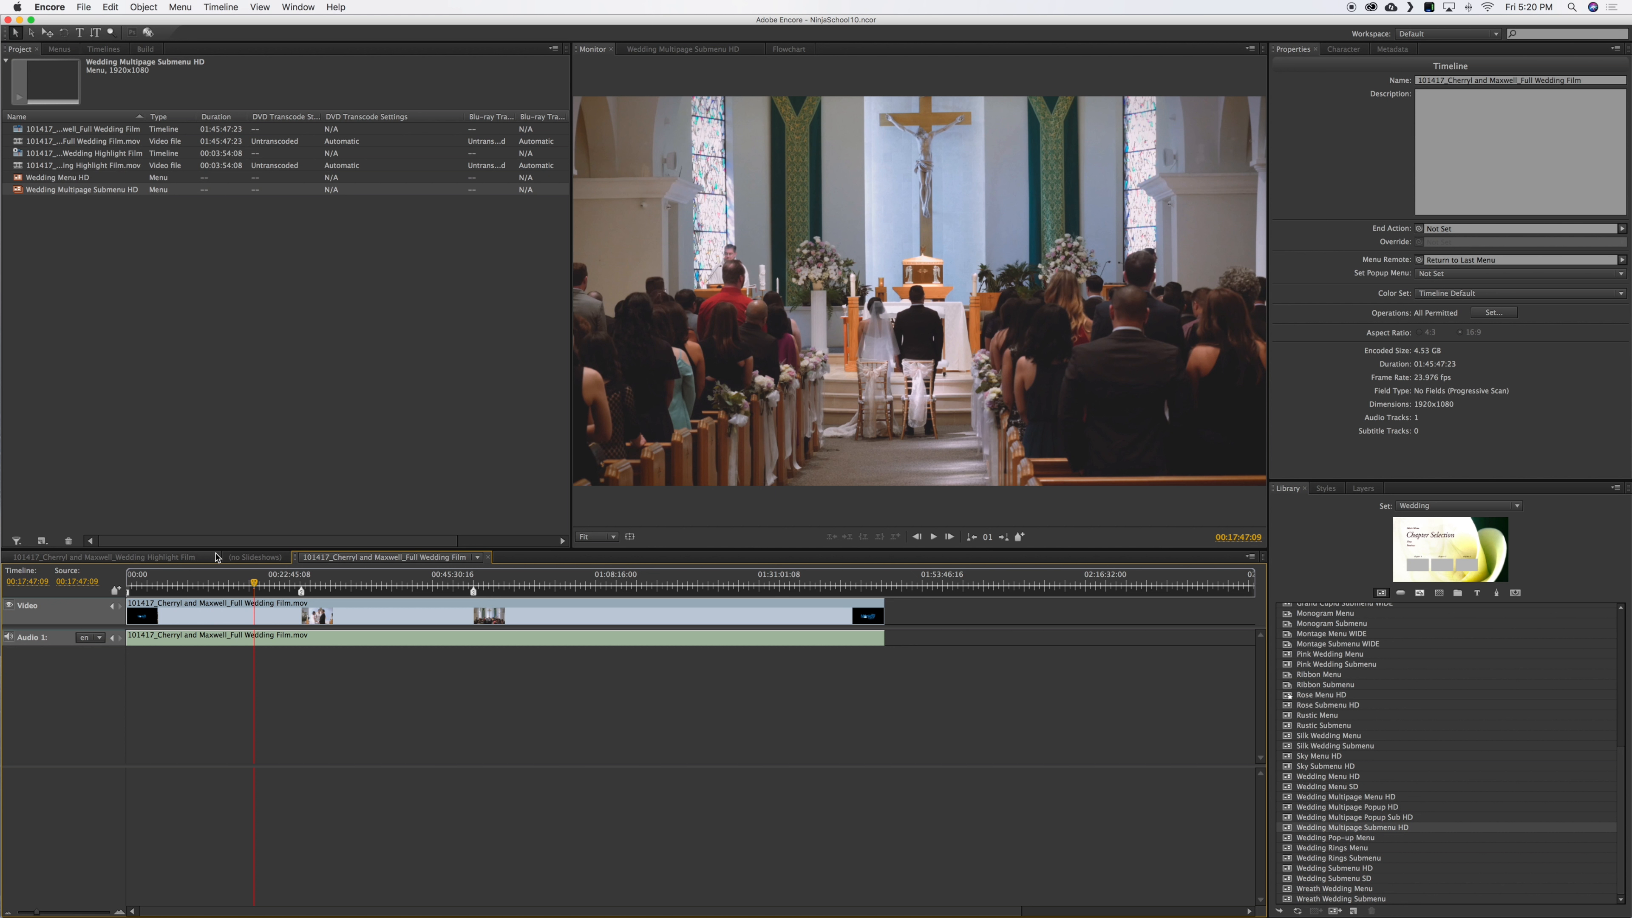
left_click(175, 585)
left_click_drag(174, 585, 157, 586)
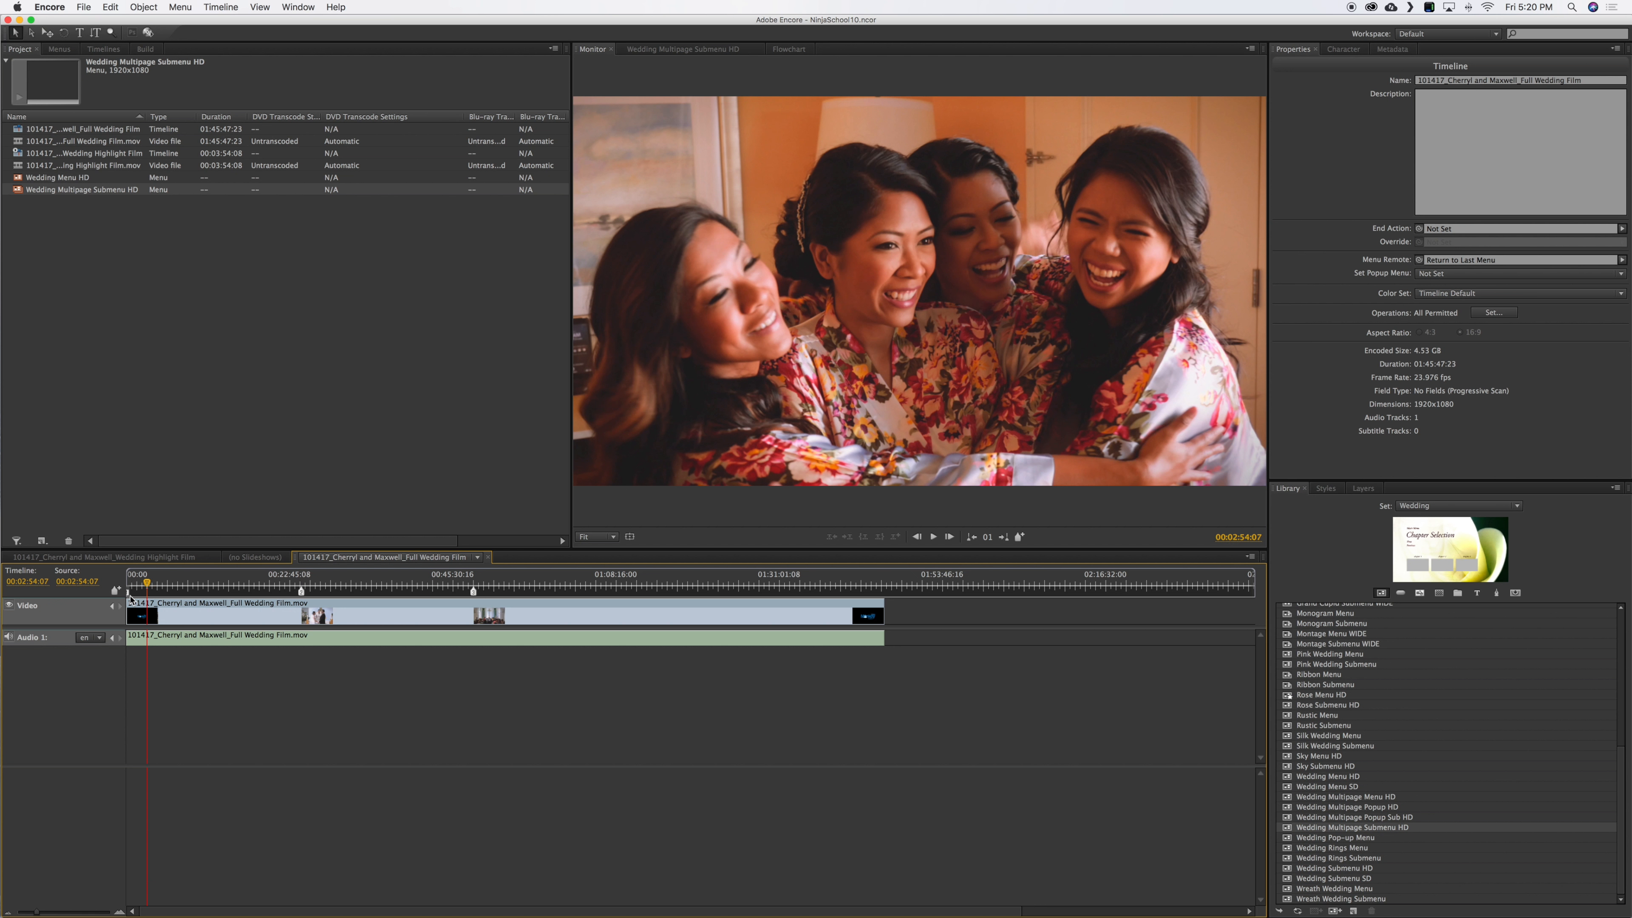
left_click(130, 593)
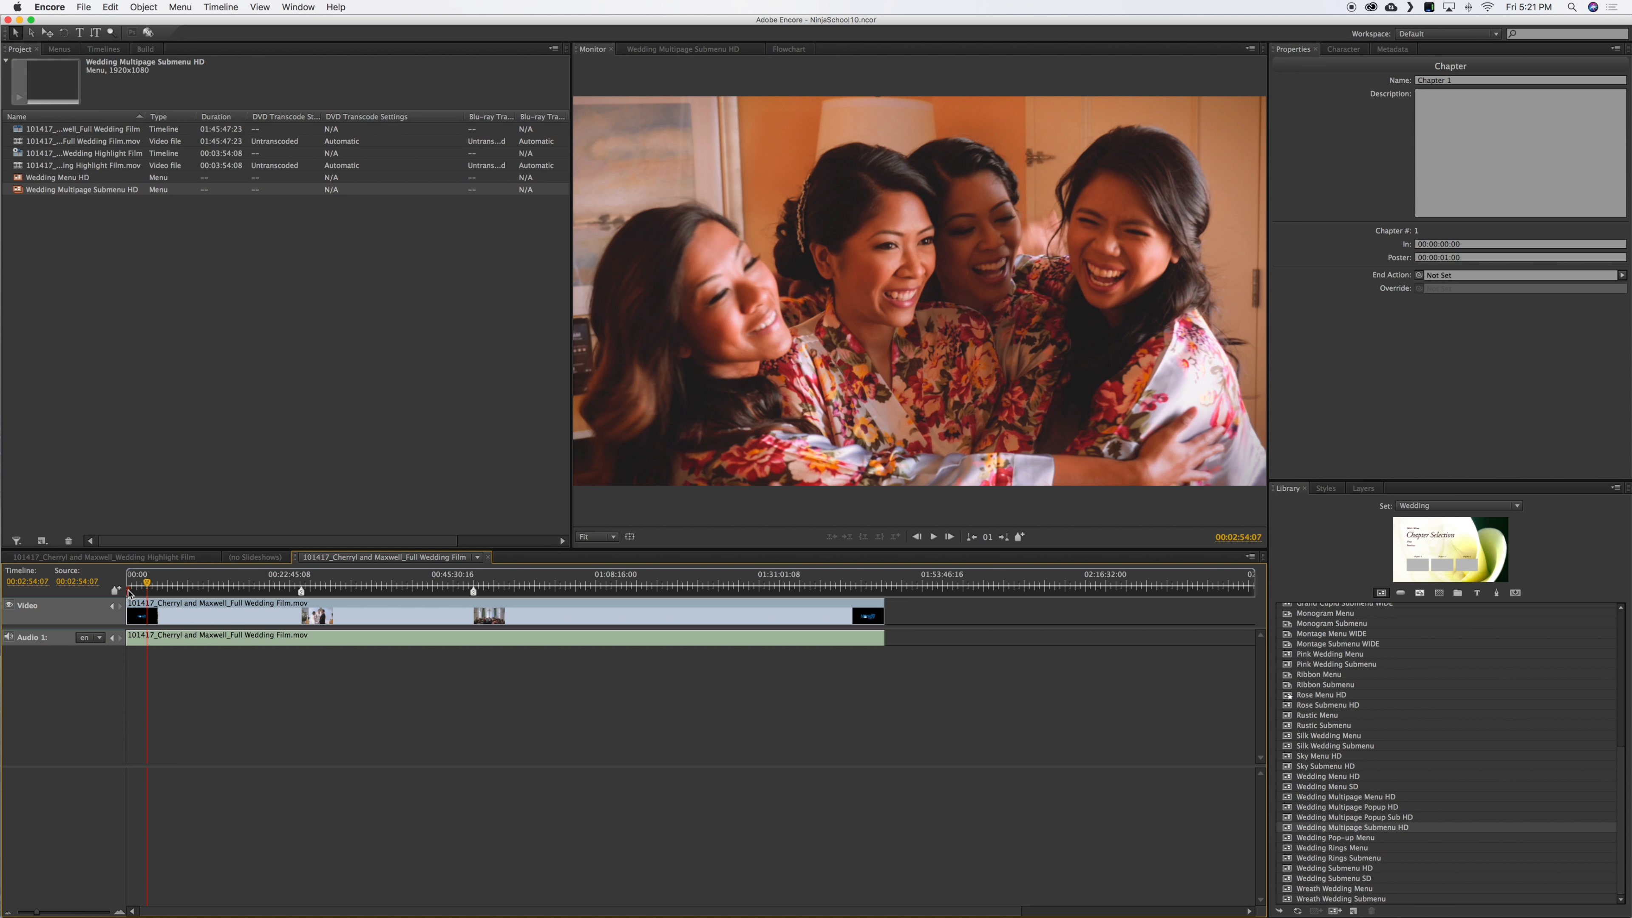
right_click(129, 593)
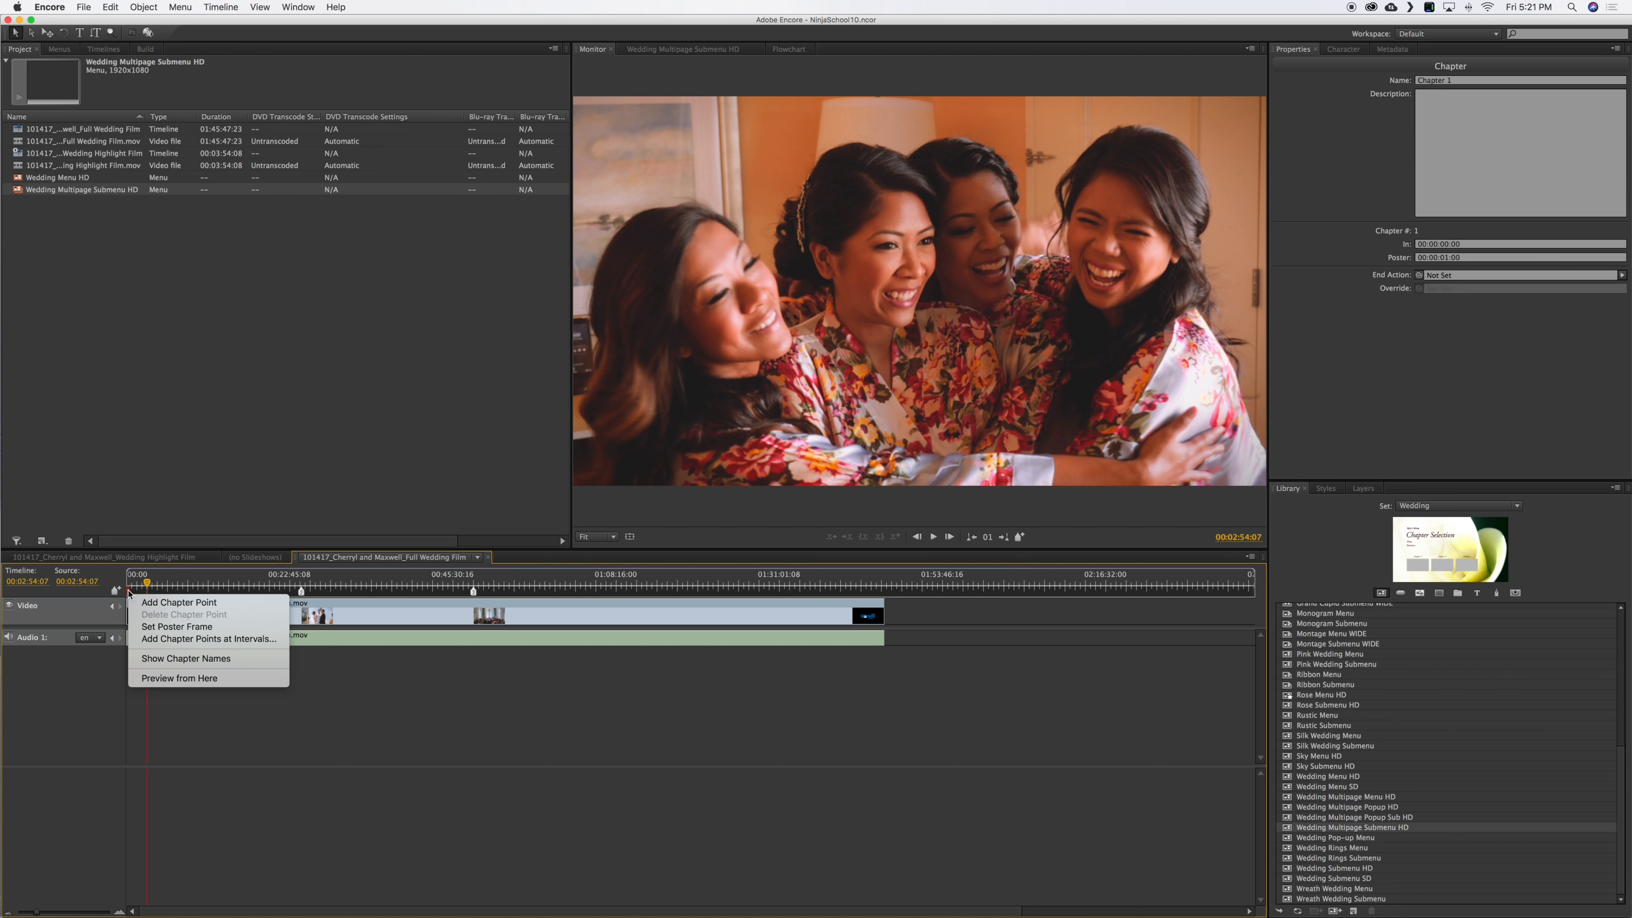
left_click(180, 627)
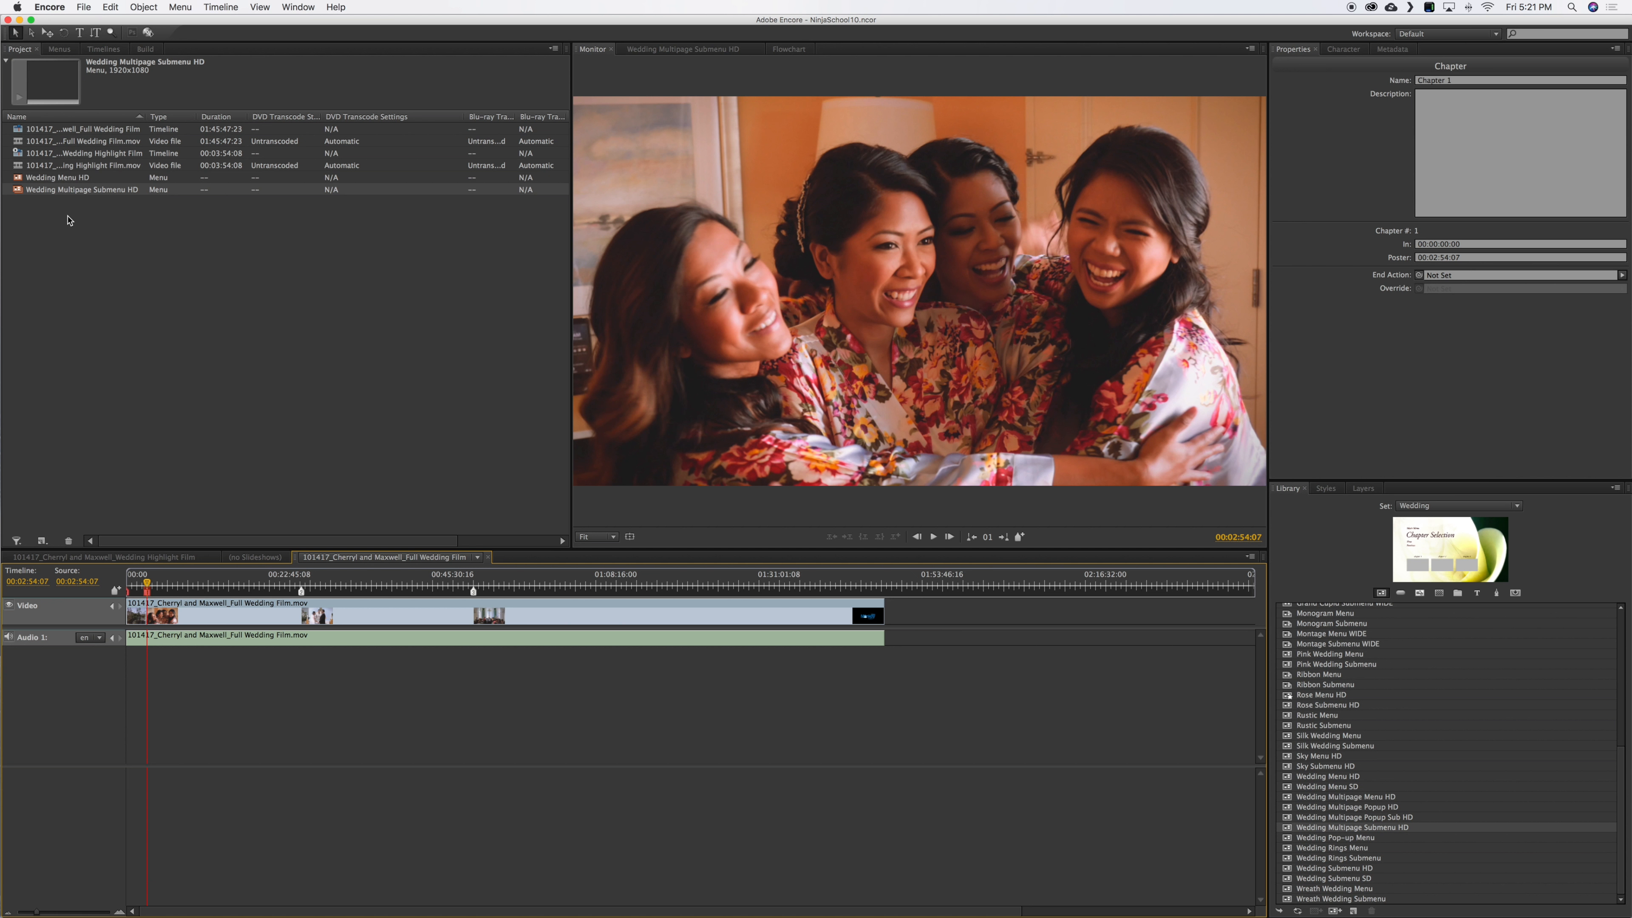
Step: Reopen the Wedding Multipage Submenu HD menu and link its chapter 1 button to the first chapter point of the Full Wedding Film timeline
double_click(28, 192)
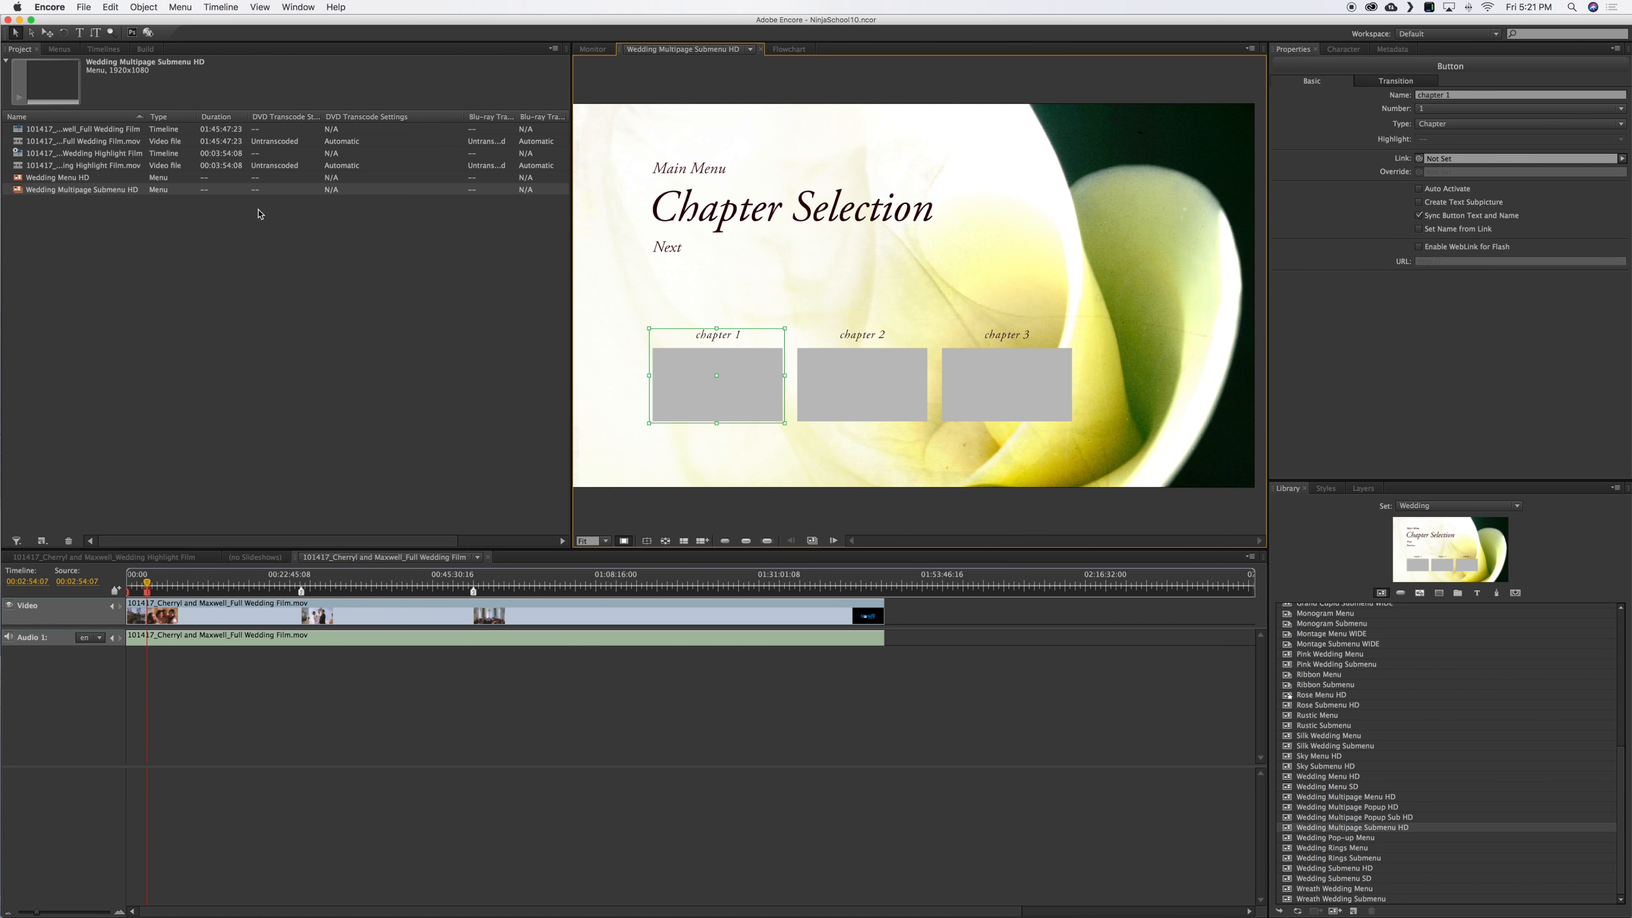
left_click(904, 353)
left_click(1018, 371)
left_click(721, 392)
left_click_drag(1420, 161, 143, 592)
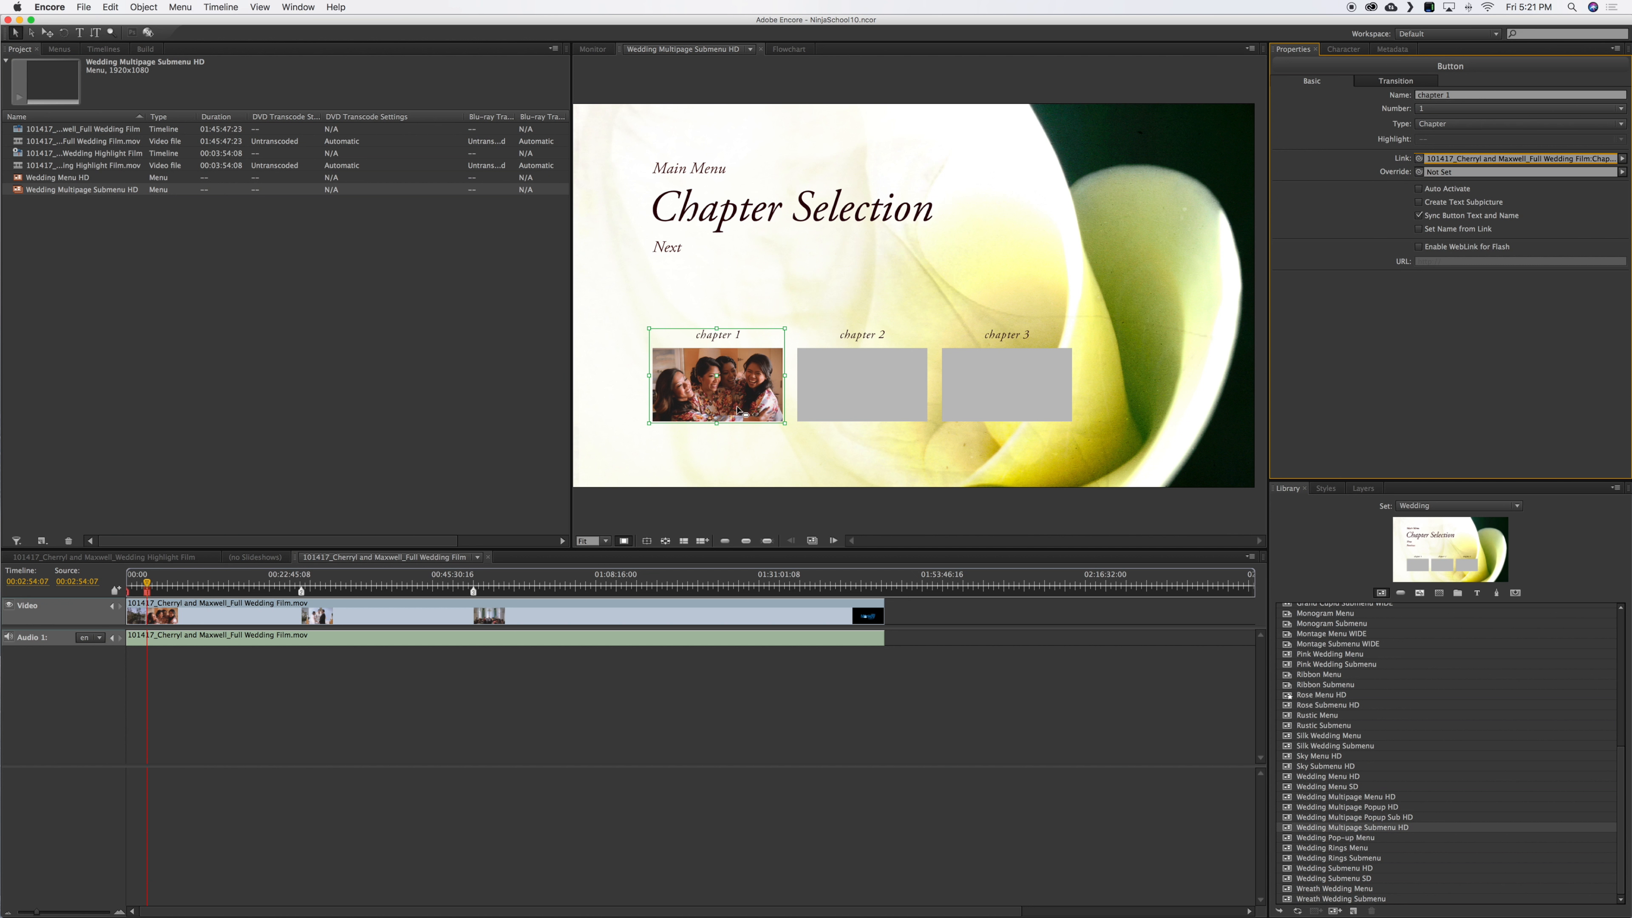
Step: Link the chapter 2 and chapter 3 buttons to the second and third chapter points of the Full Wedding Film timeline
left_click(863, 397)
mouse_move(1420, 158)
left_mouse_down()
mouse_move(419, 521)
mouse_move(321, 598)
mouse_move(302, 592)
left_mouse_up()
left_click(999, 374)
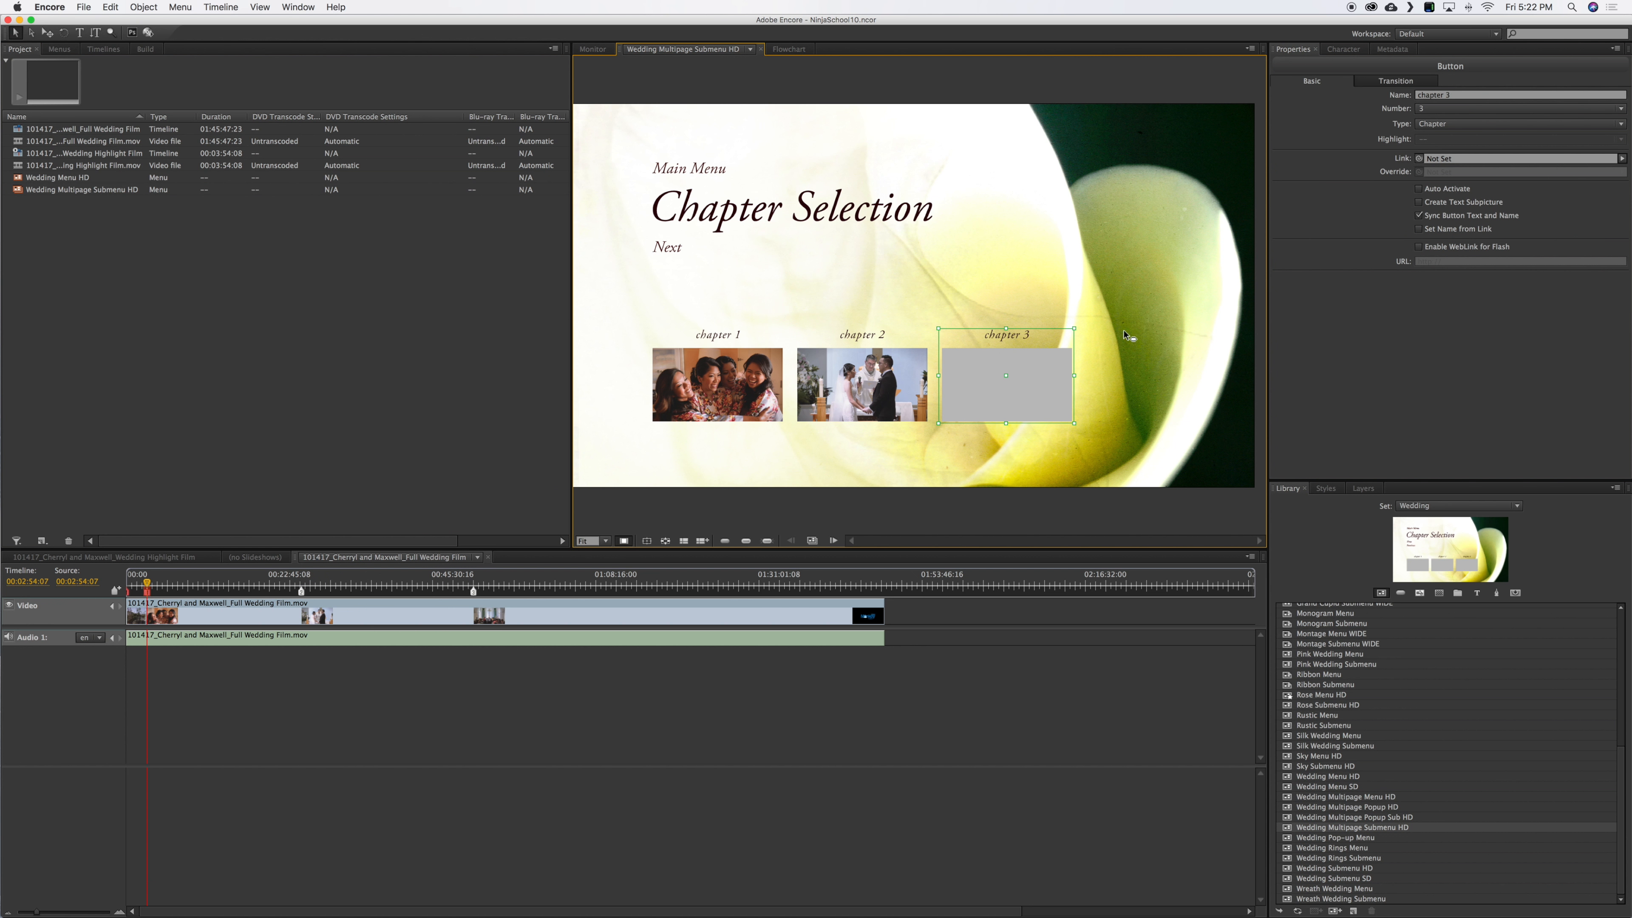
mouse_move(1420, 158)
left_mouse_down()
mouse_move(540, 610)
mouse_move(473, 591)
left_mouse_up()
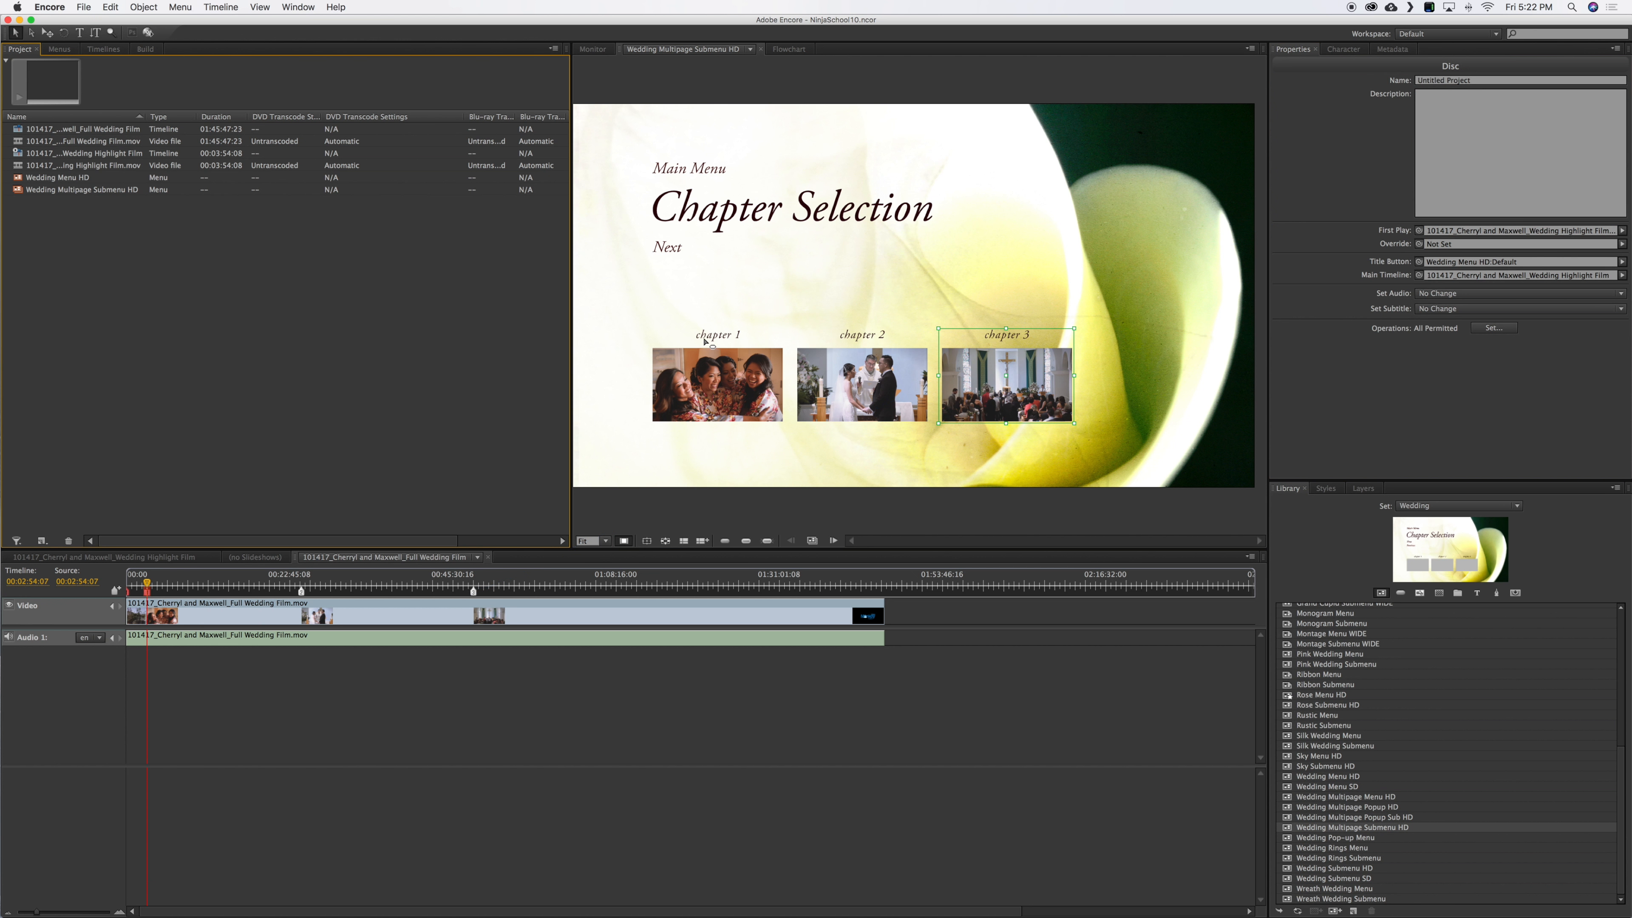
Step: Rename the chapter 1 button to "preceremony"
left_click(699, 341)
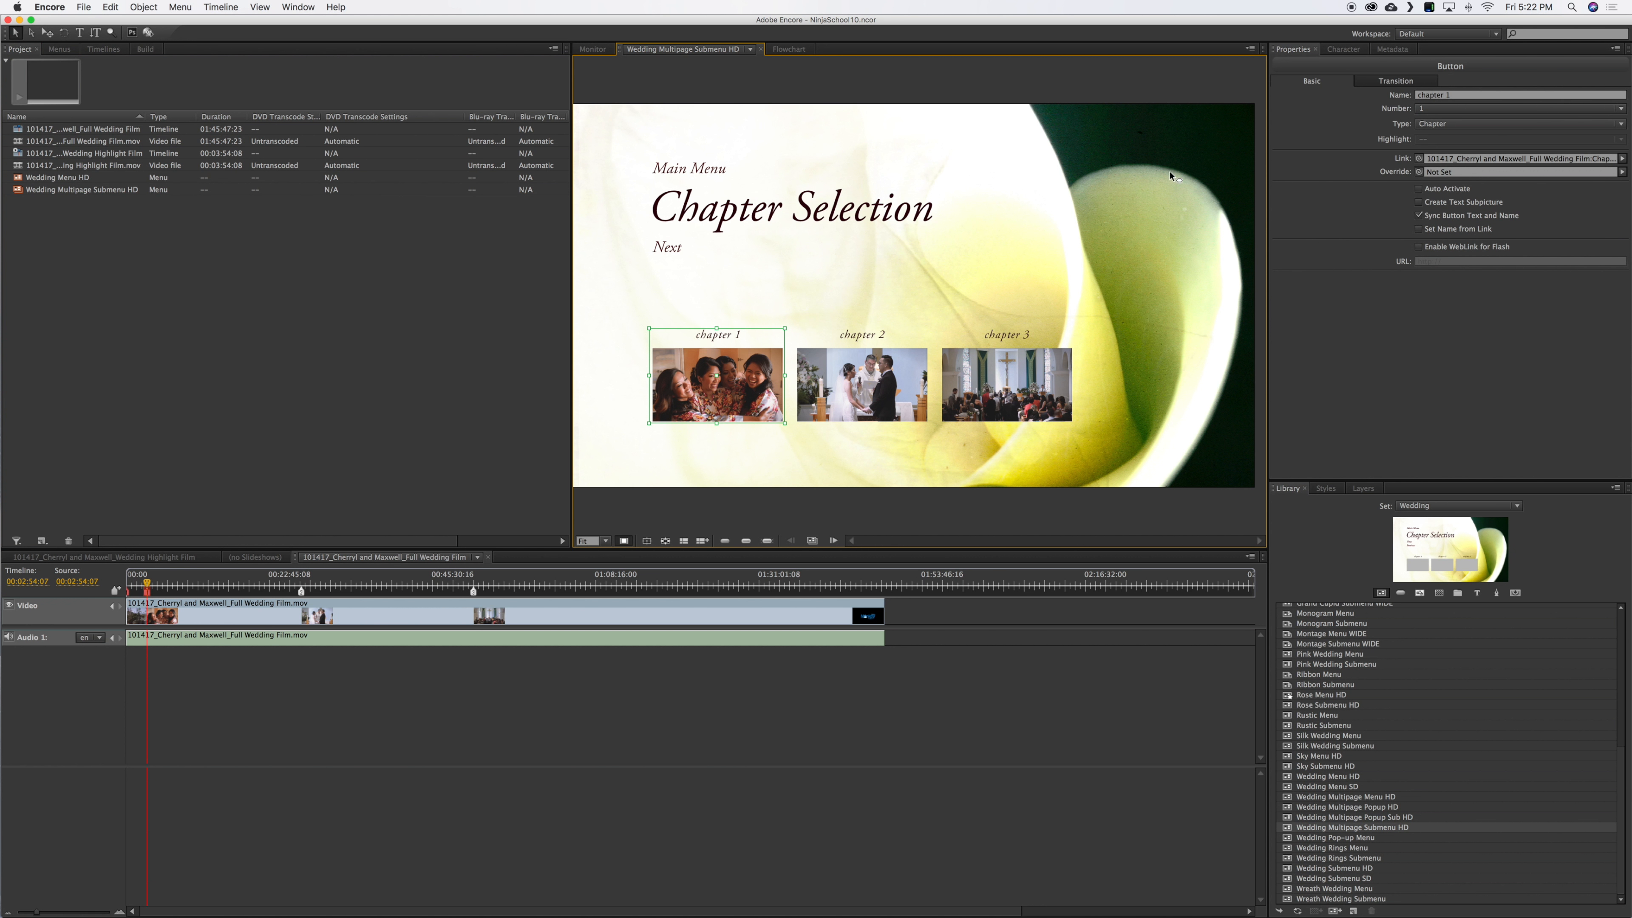
left_click(1467, 95)
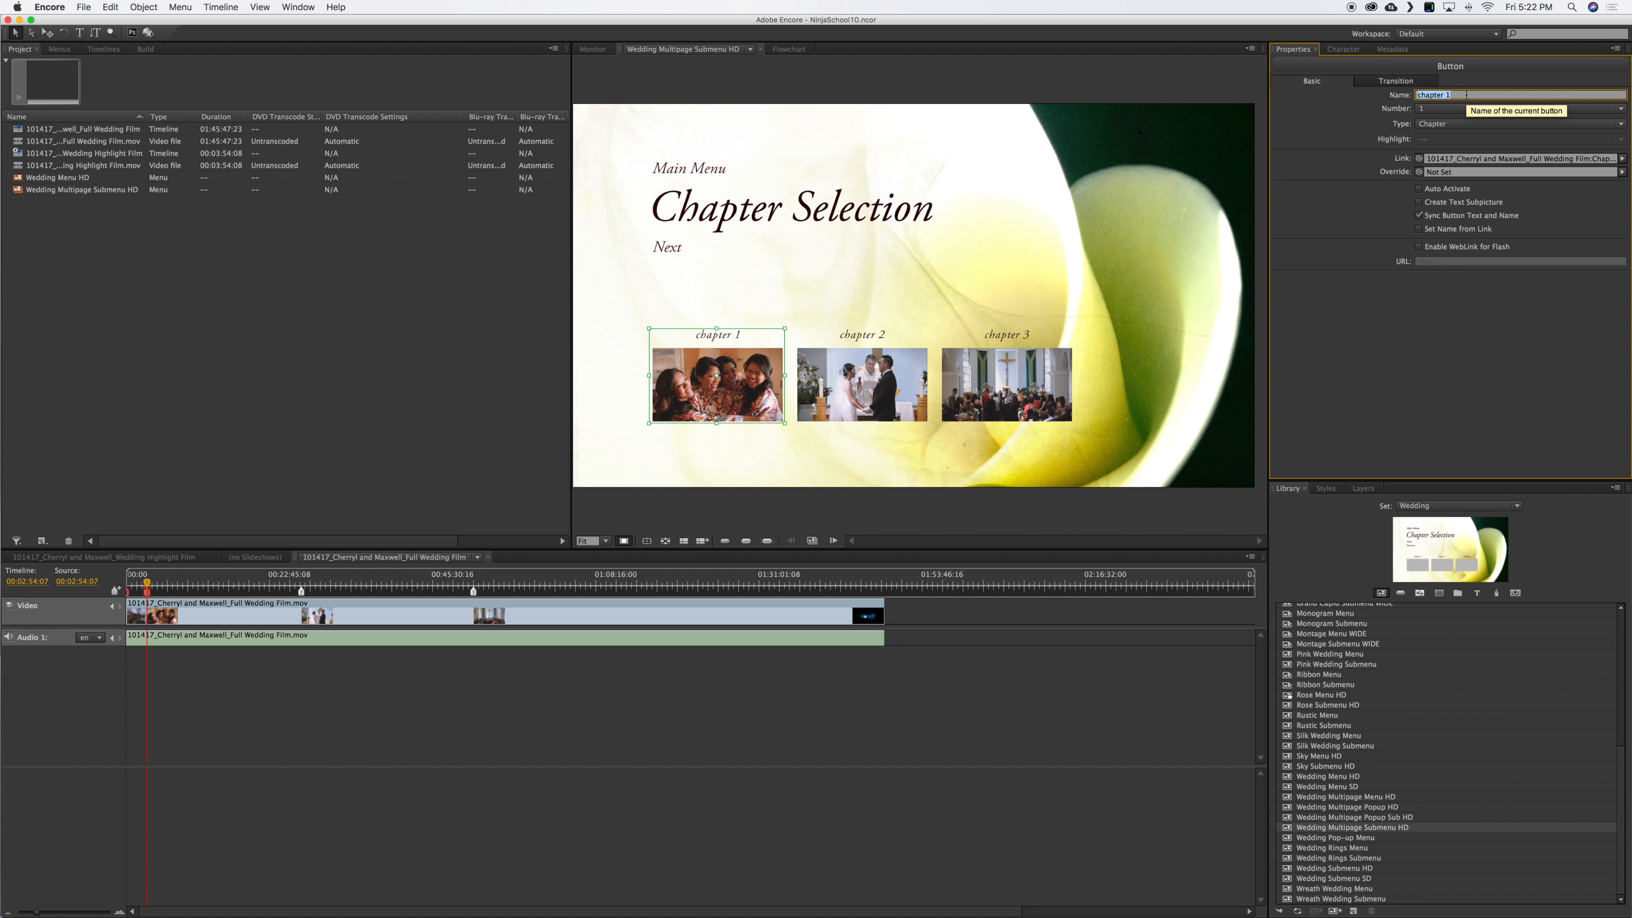
type("preceremont")
key("Return")
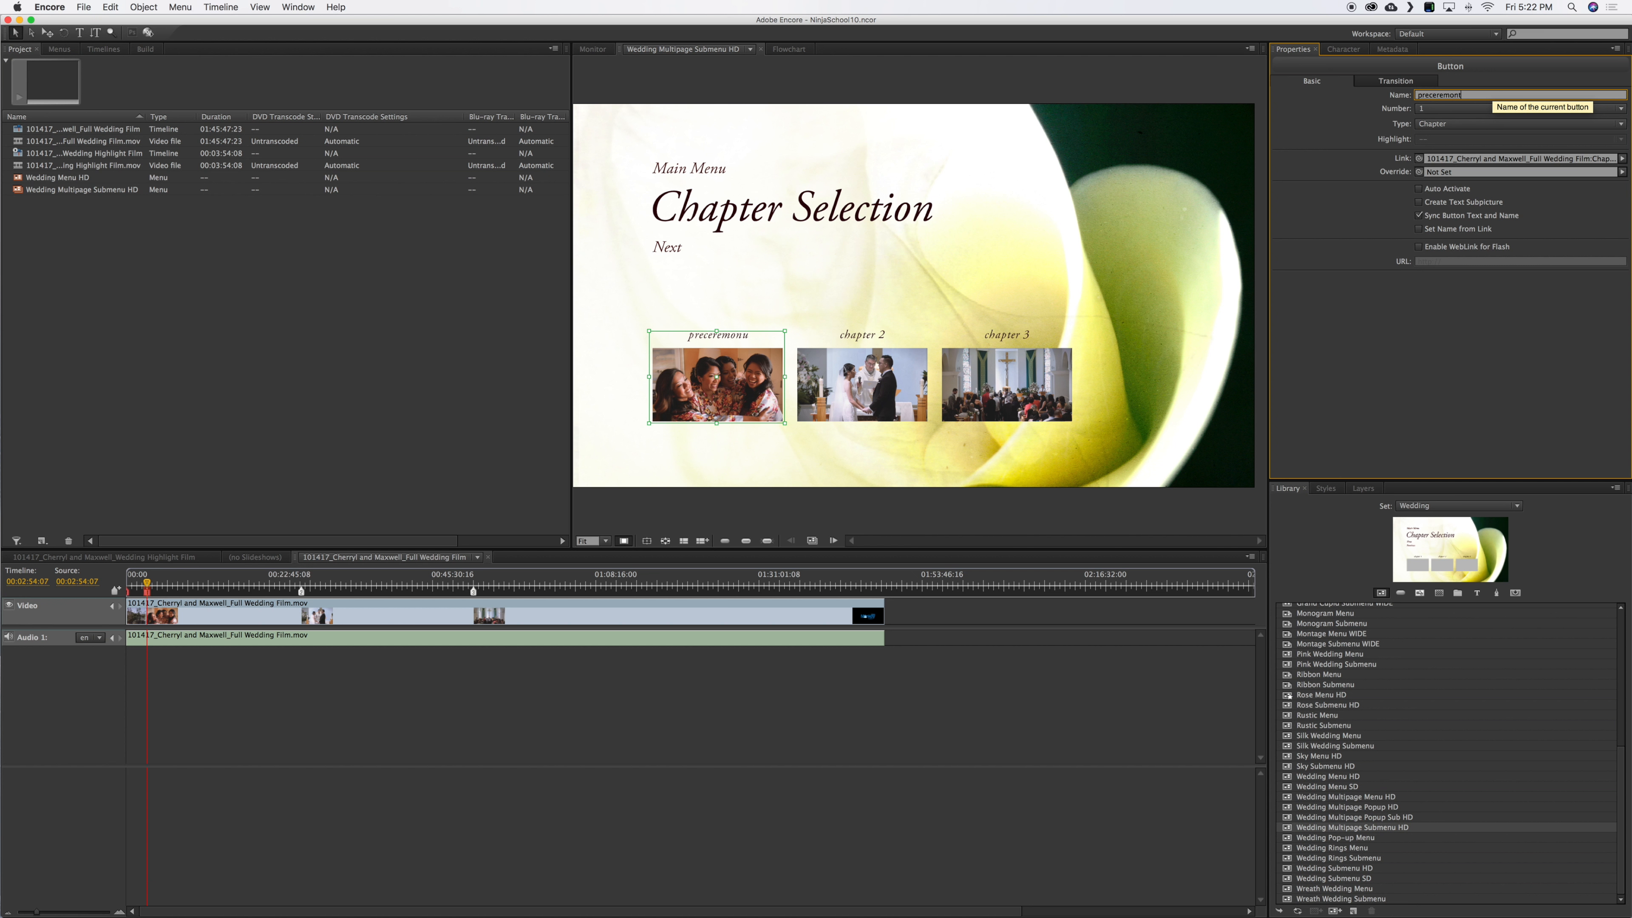
key("Return")
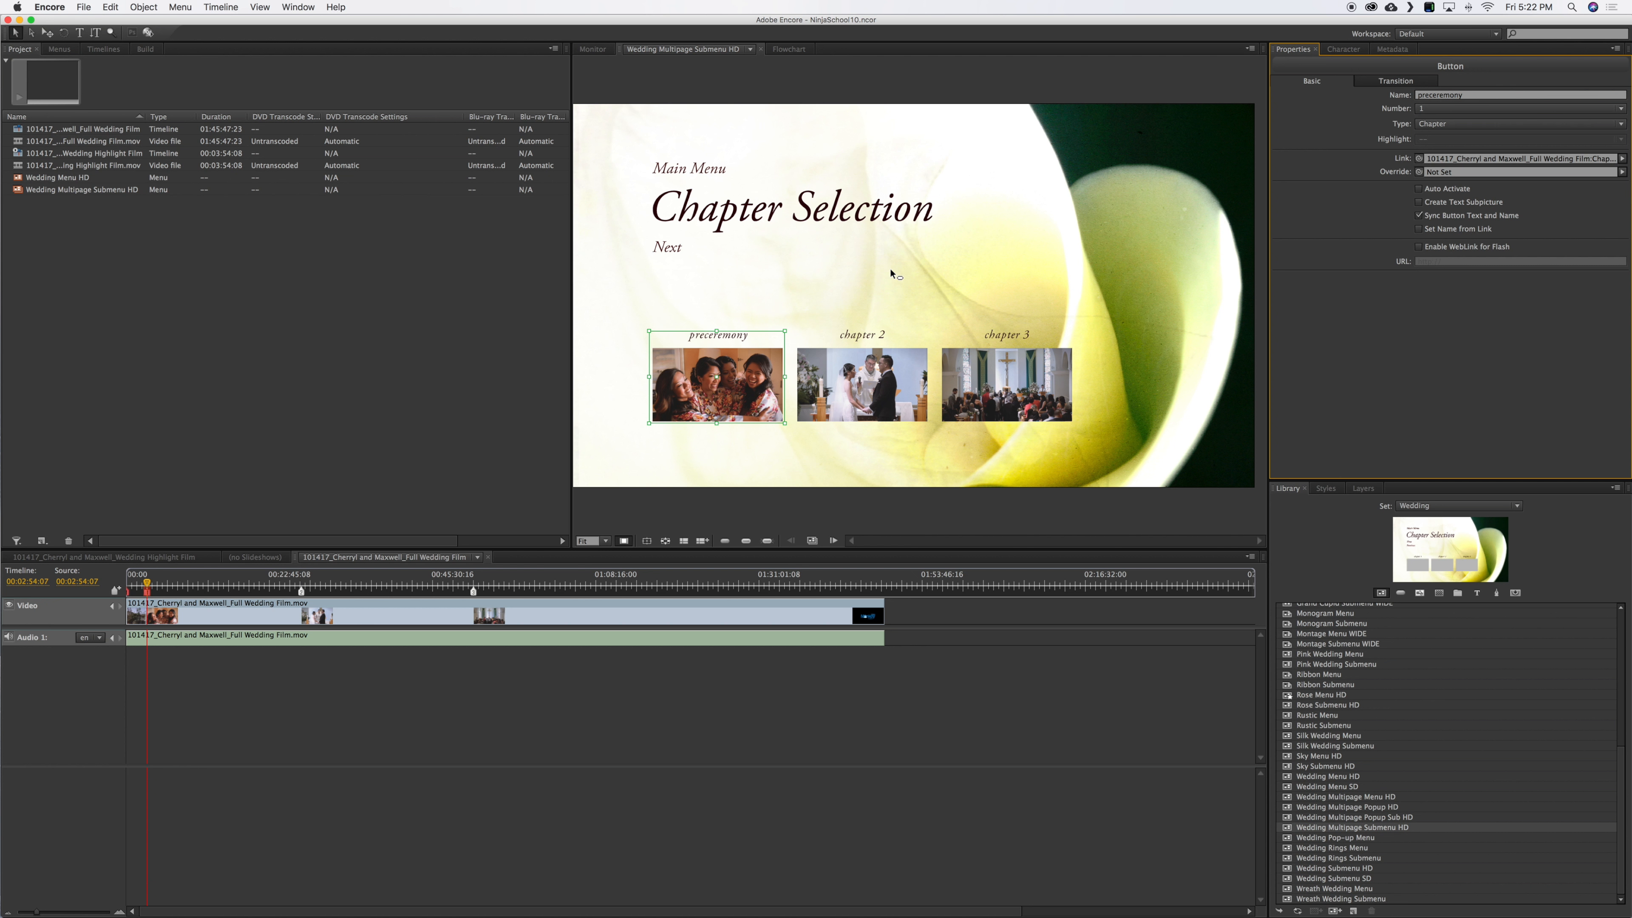
Step: Rename the chapter 2 button to "ceremony"
left_click(887, 381)
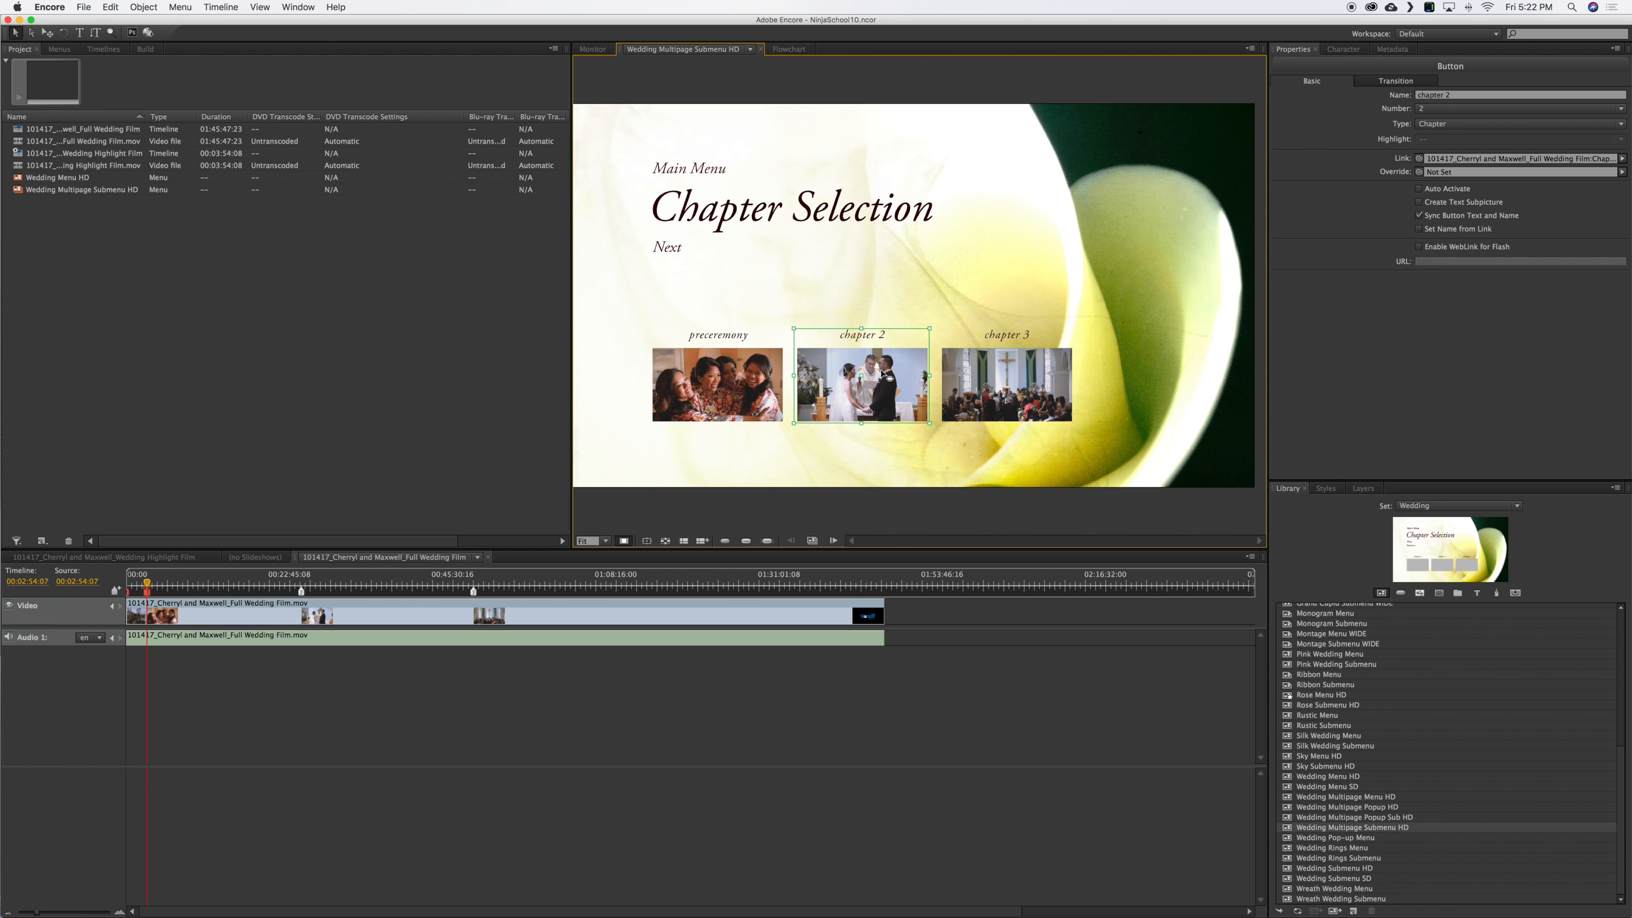
left_click(1470, 98)
type("cerem")
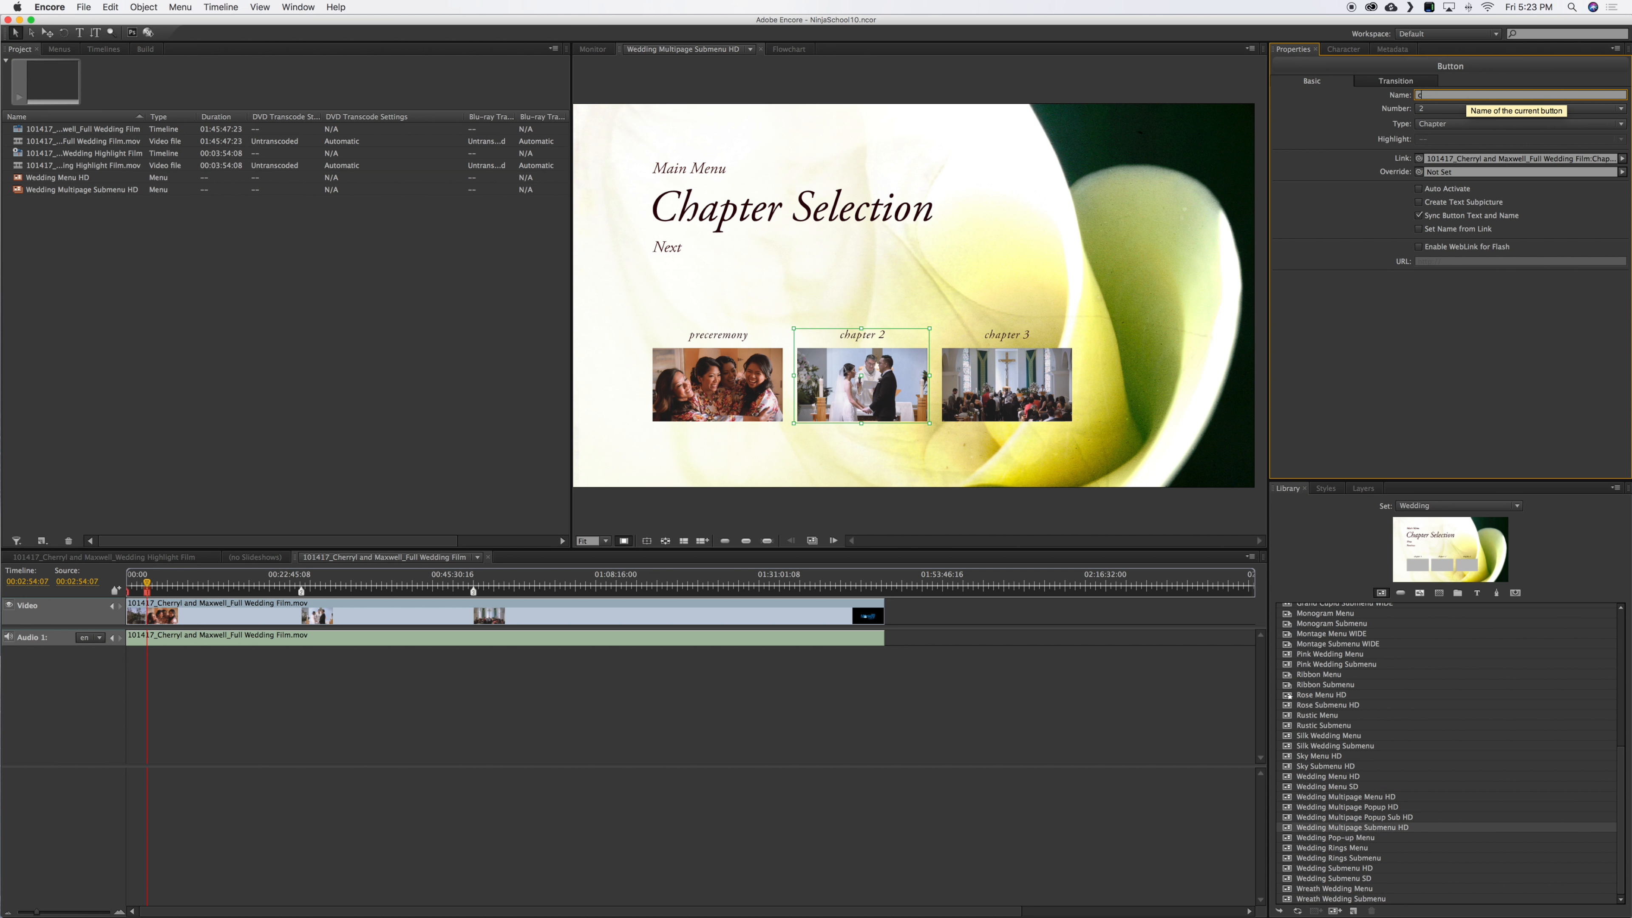
key("super+a")
key("Return")
Step: Rename the chapter 3 button to "postceremony" and deselect it
left_click(1039, 383)
left_click(1472, 95)
type("postceremony")
key("Return")
left_click(1123, 318)
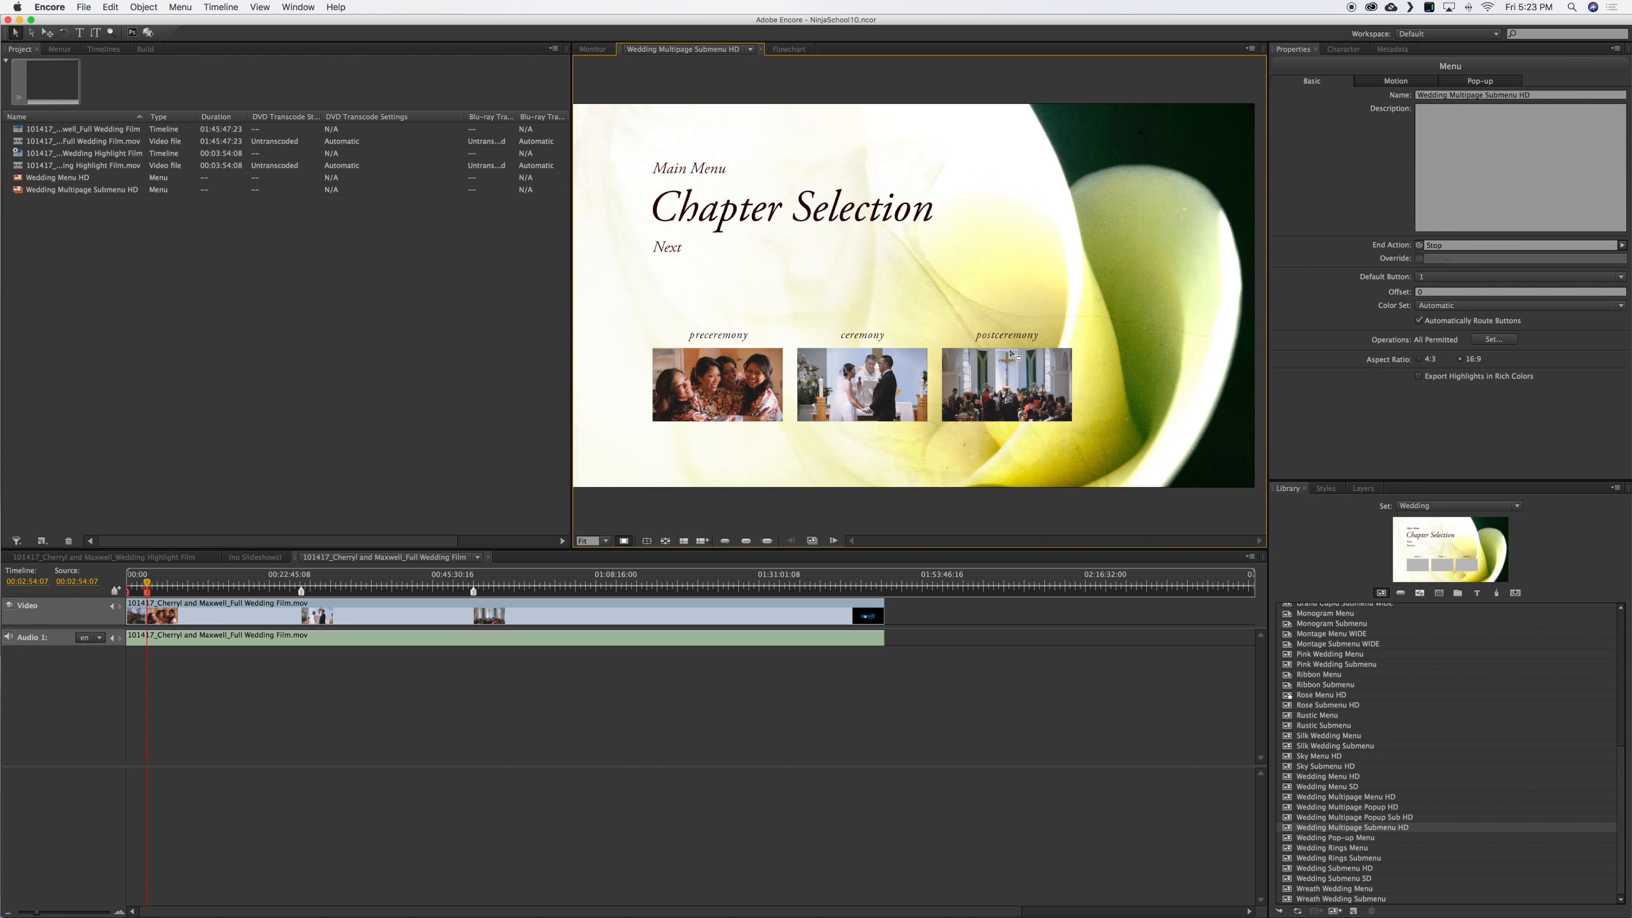
Step: Delete the Next button from the chapter selection submenu
left_click(834, 386)
left_click(719, 382)
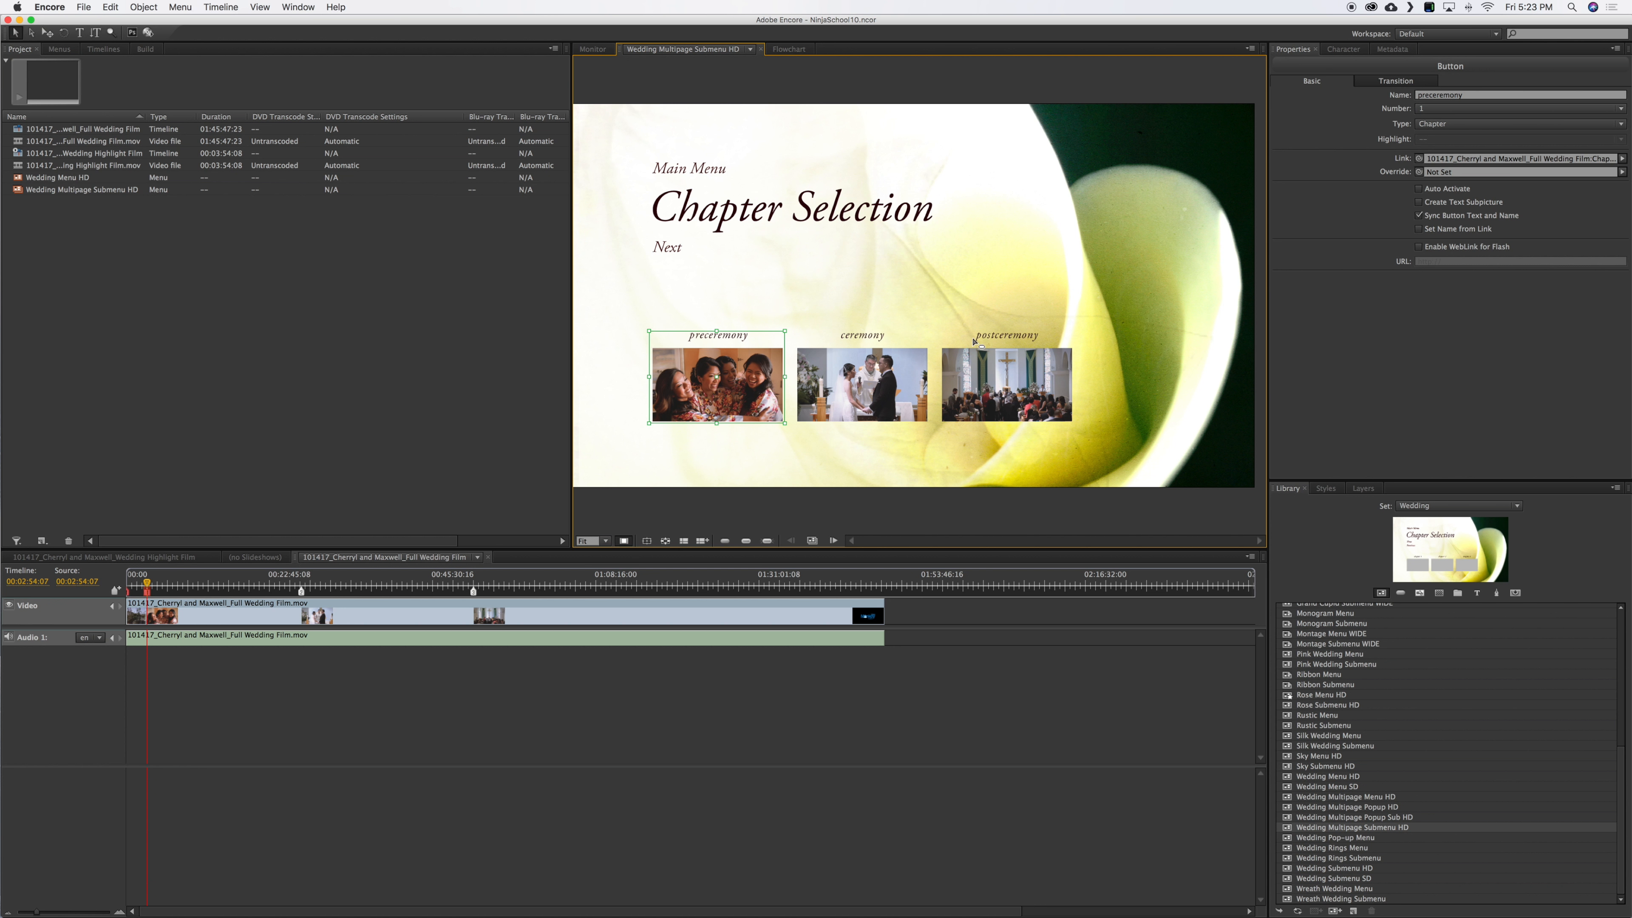
left_click(668, 252)
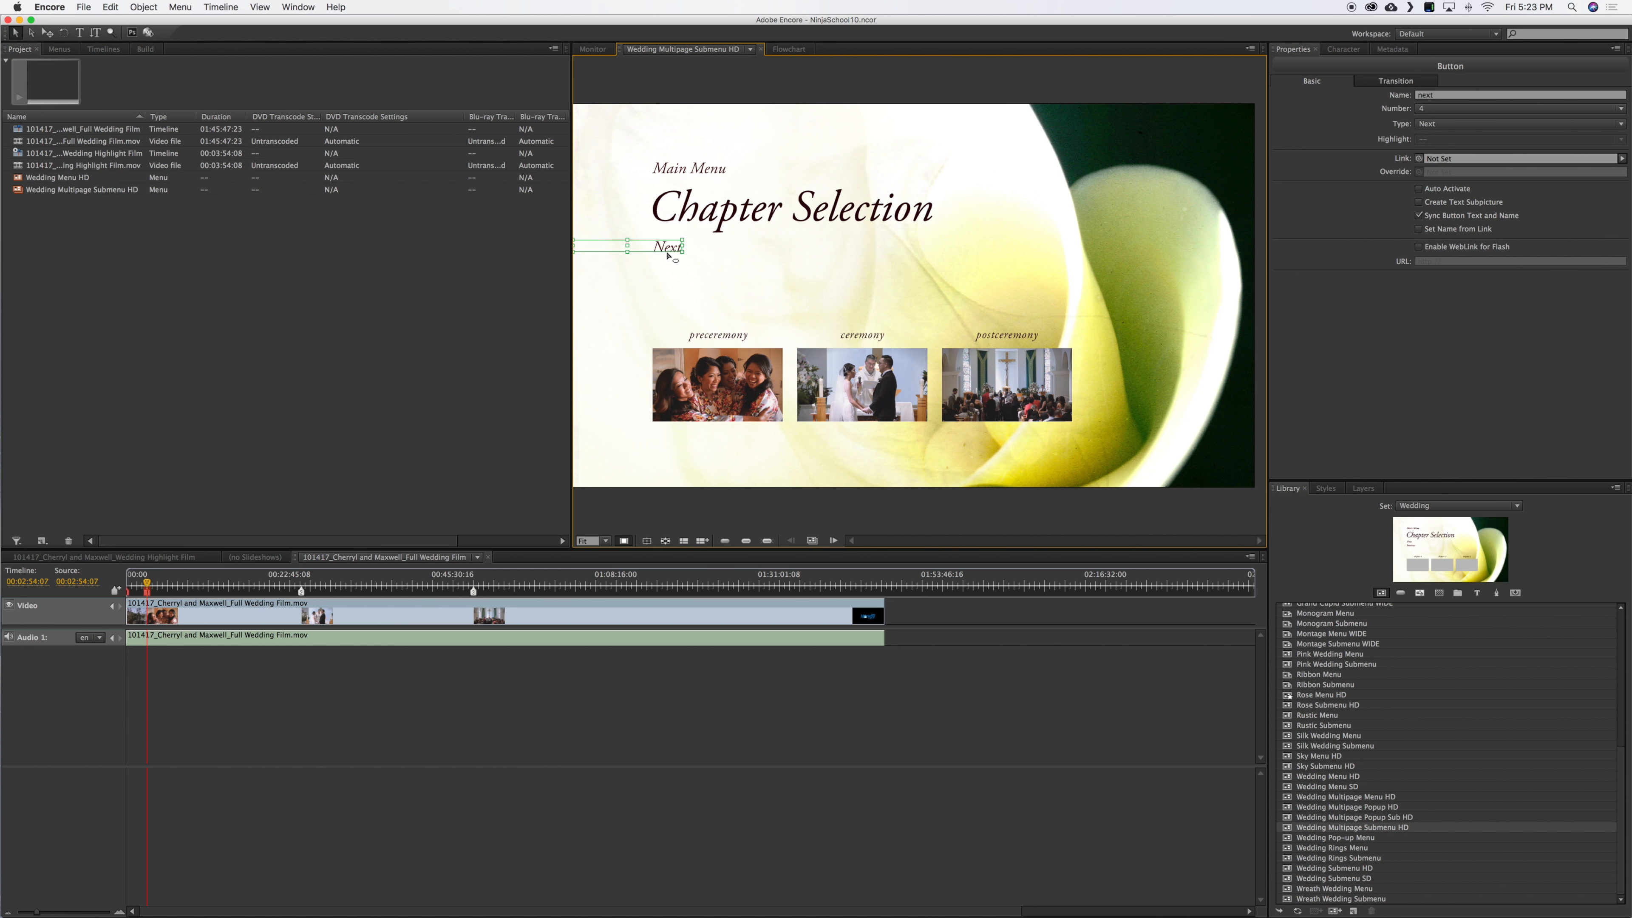
key("Delete")
Step: Link the Main Menu button to the Wedding Menu HD menu and deselect it
left_click(696, 169)
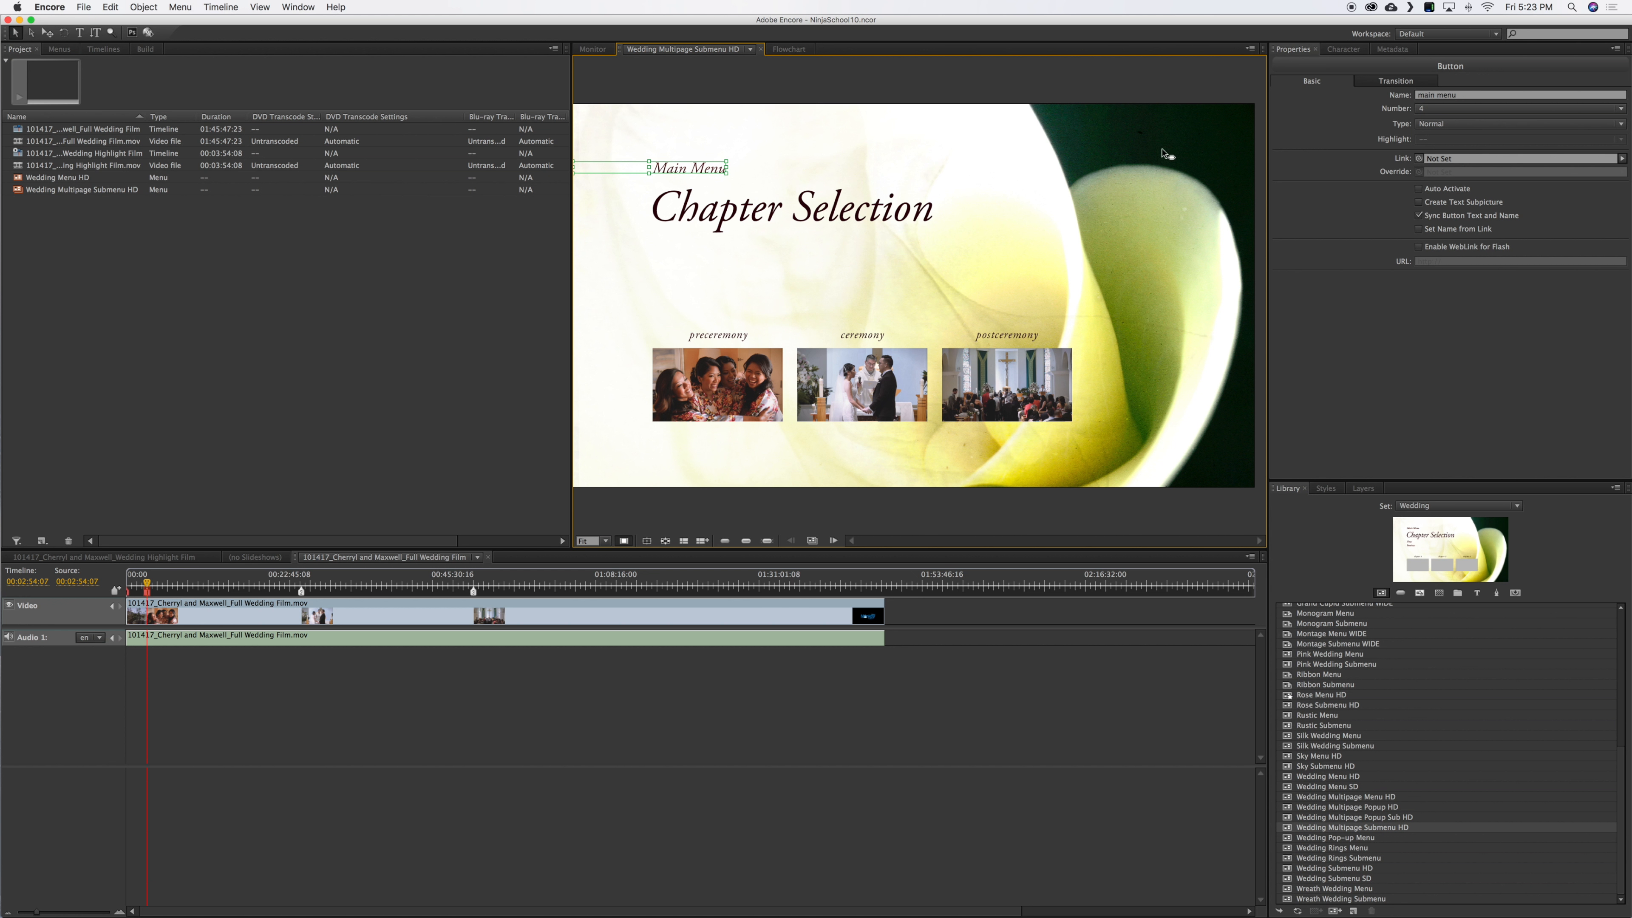
left_click_drag(1420, 158, 270, 177)
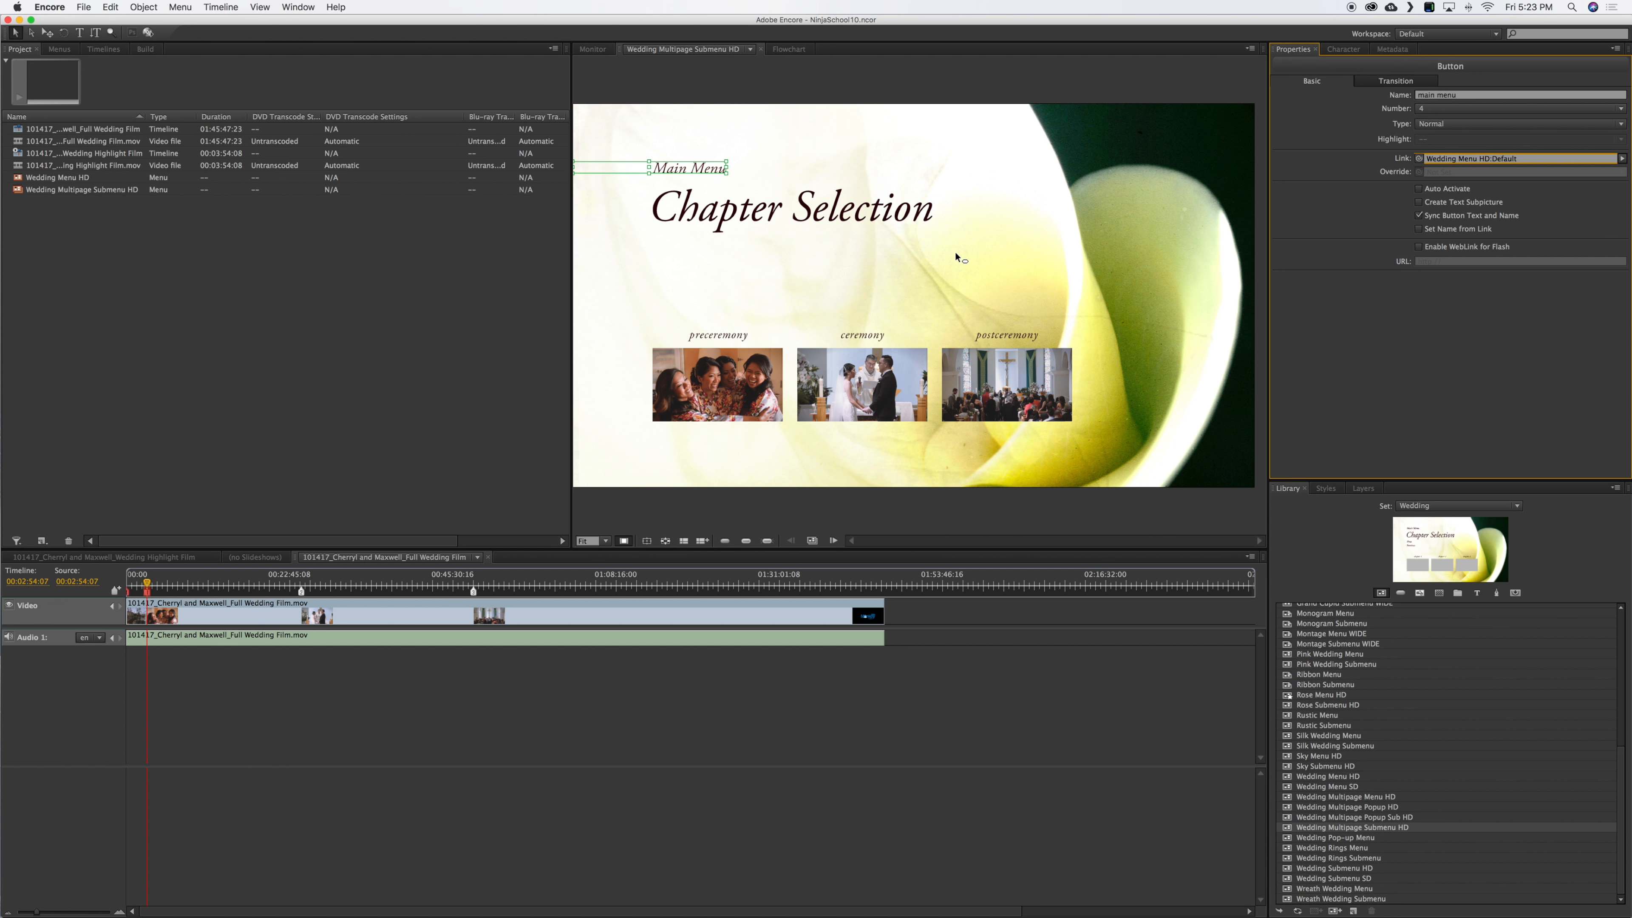
left_click(626, 264)
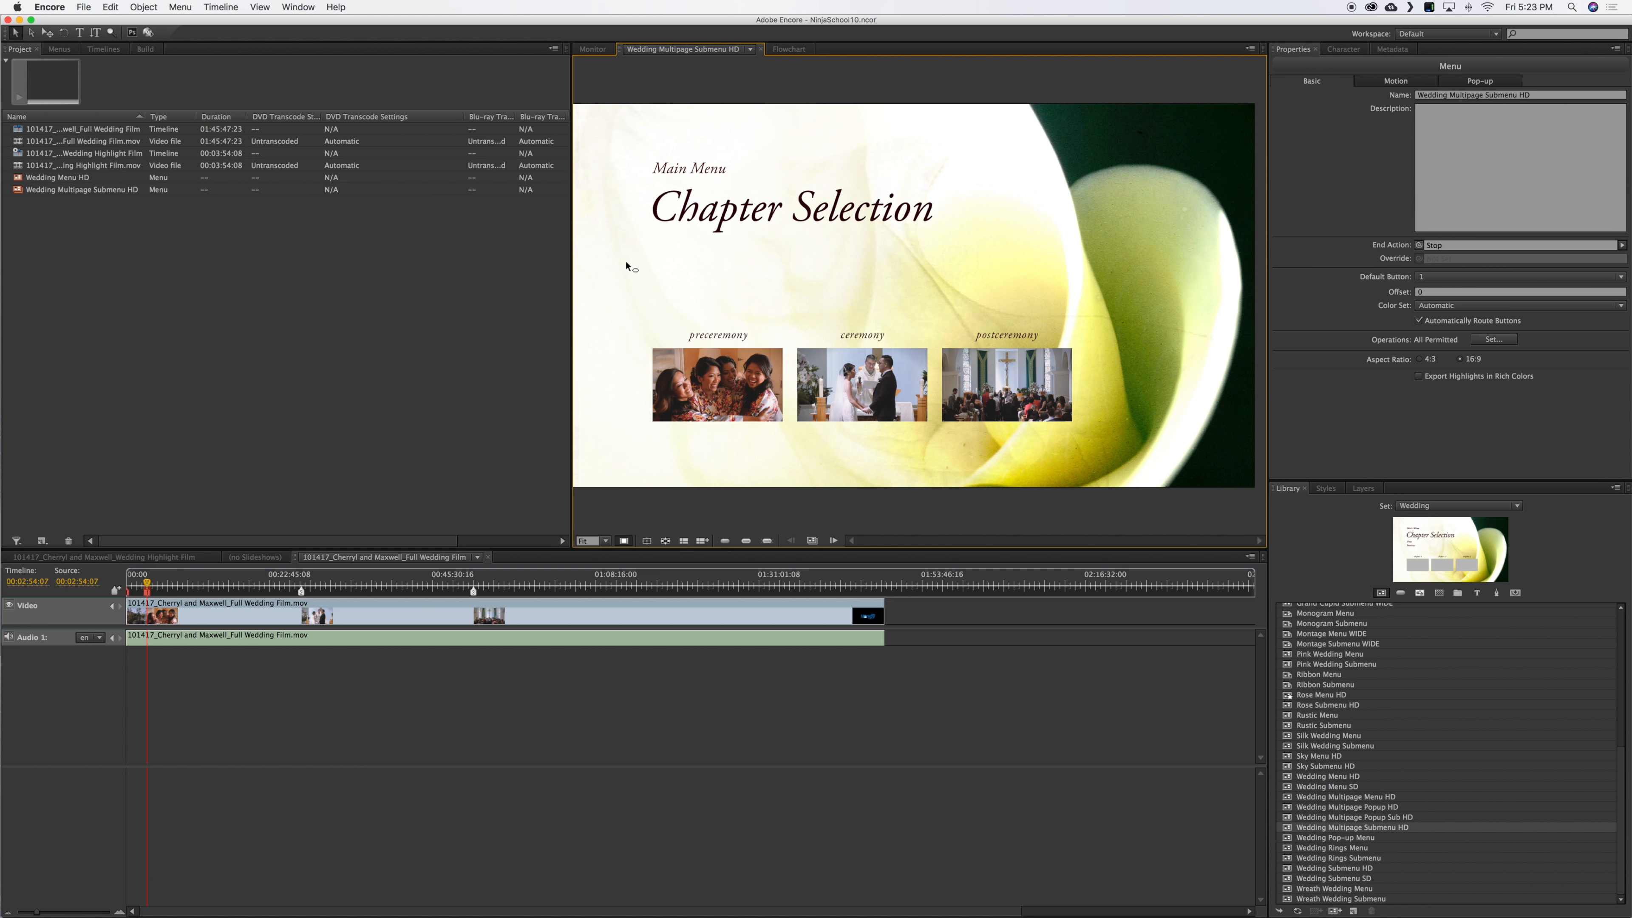
Step: Open the Wedding Menu HD menu and send it to Photoshop for editing
double_click(16, 178)
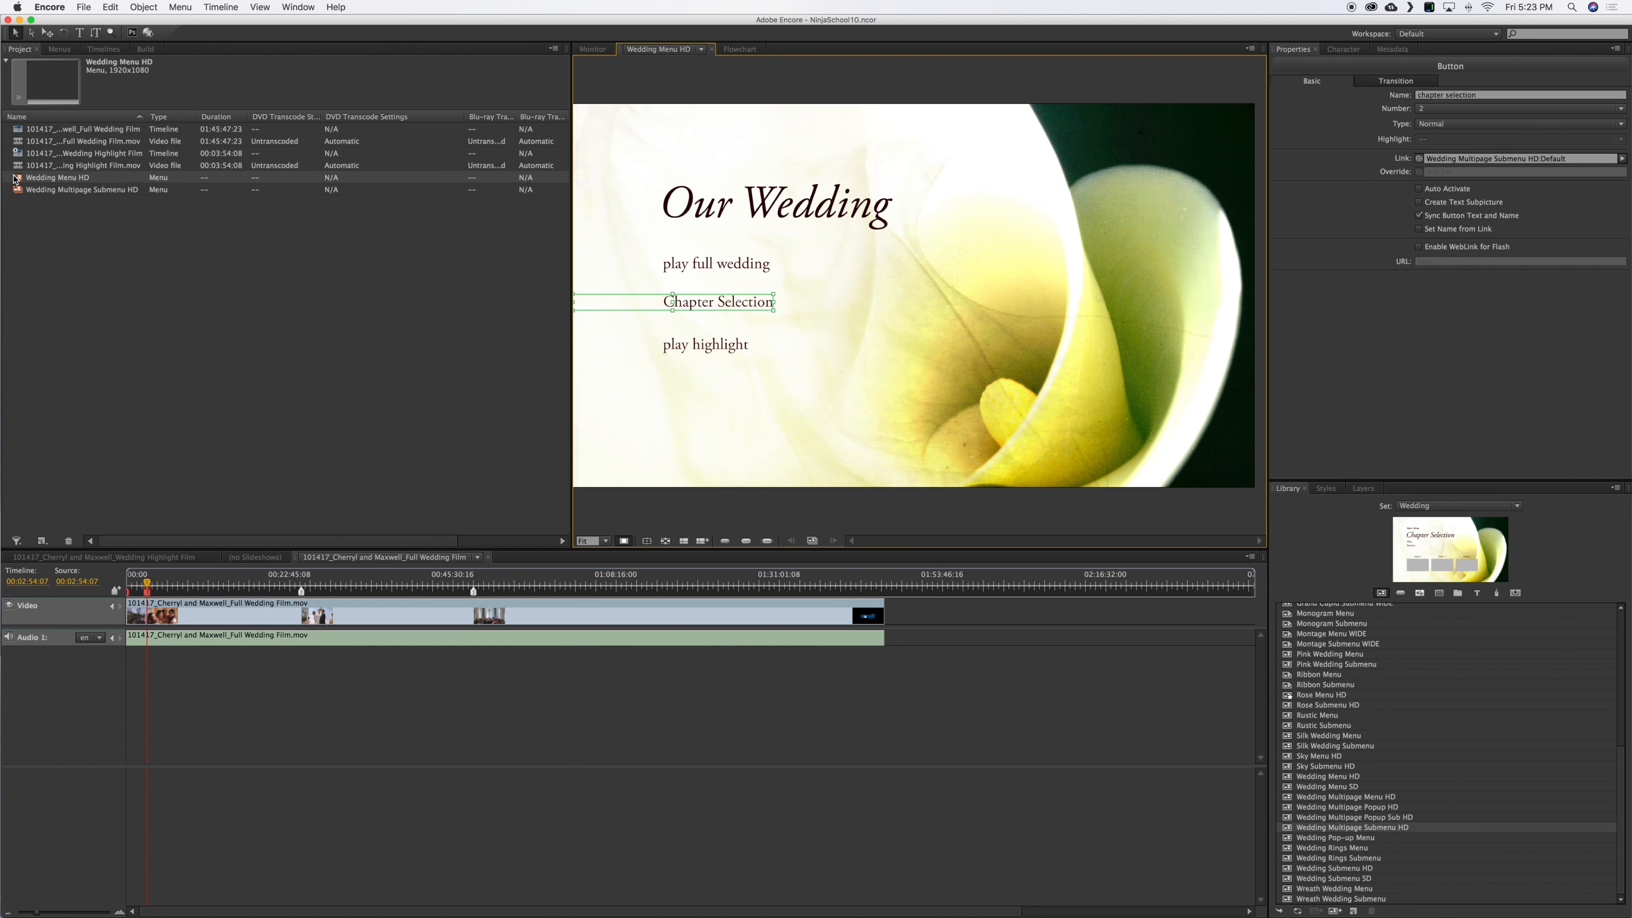
right_click(931, 264)
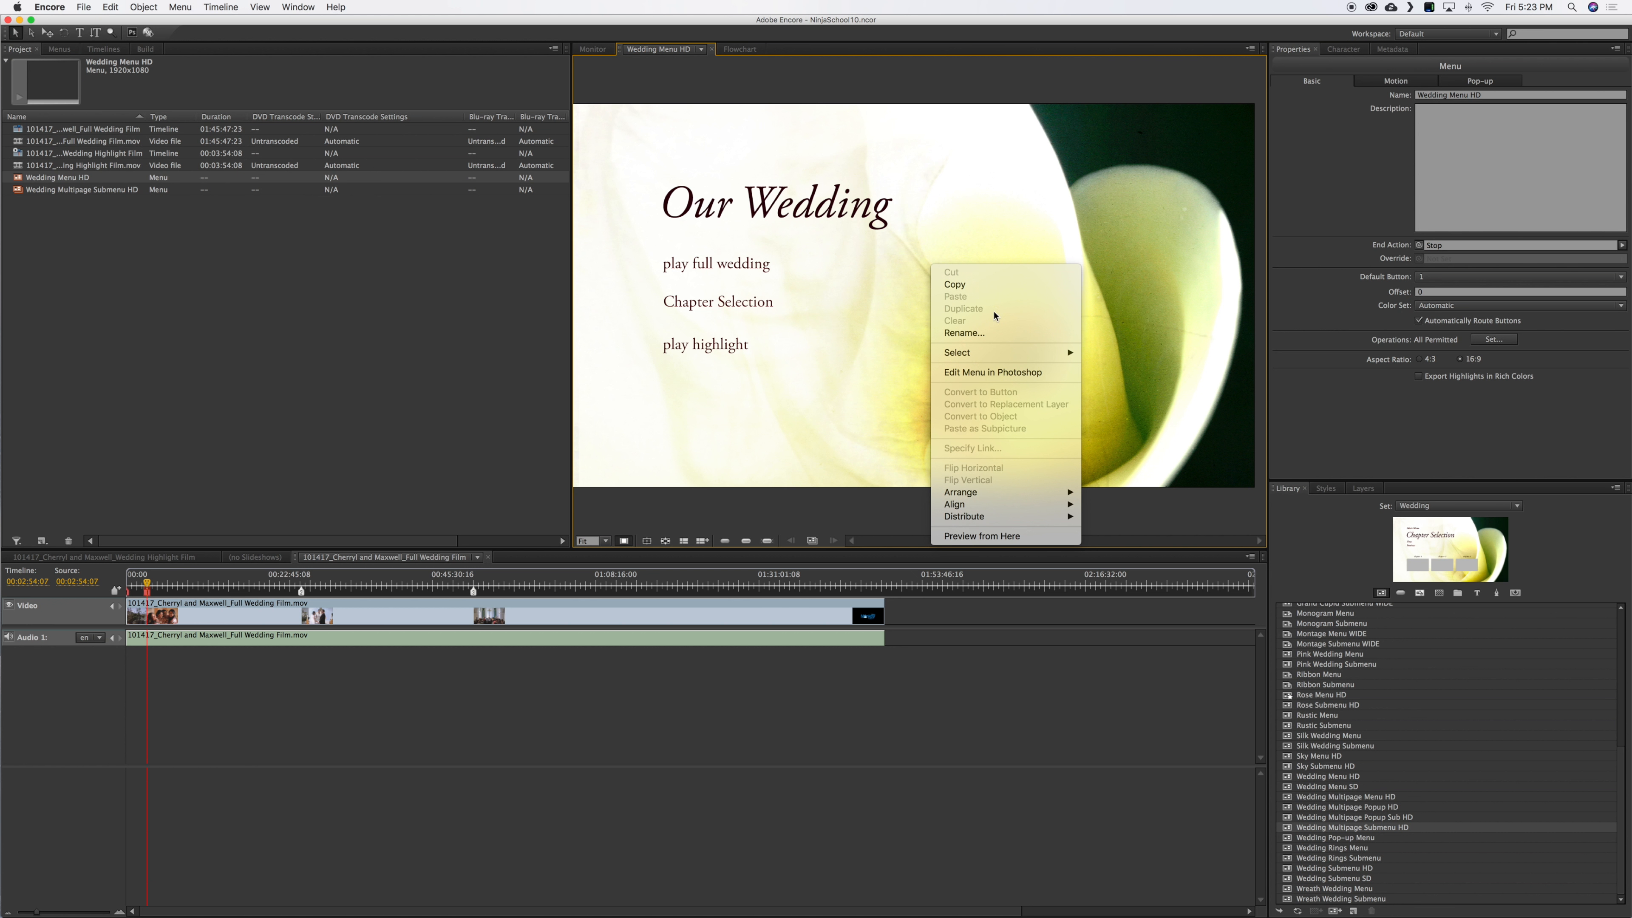
left_click(1011, 374)
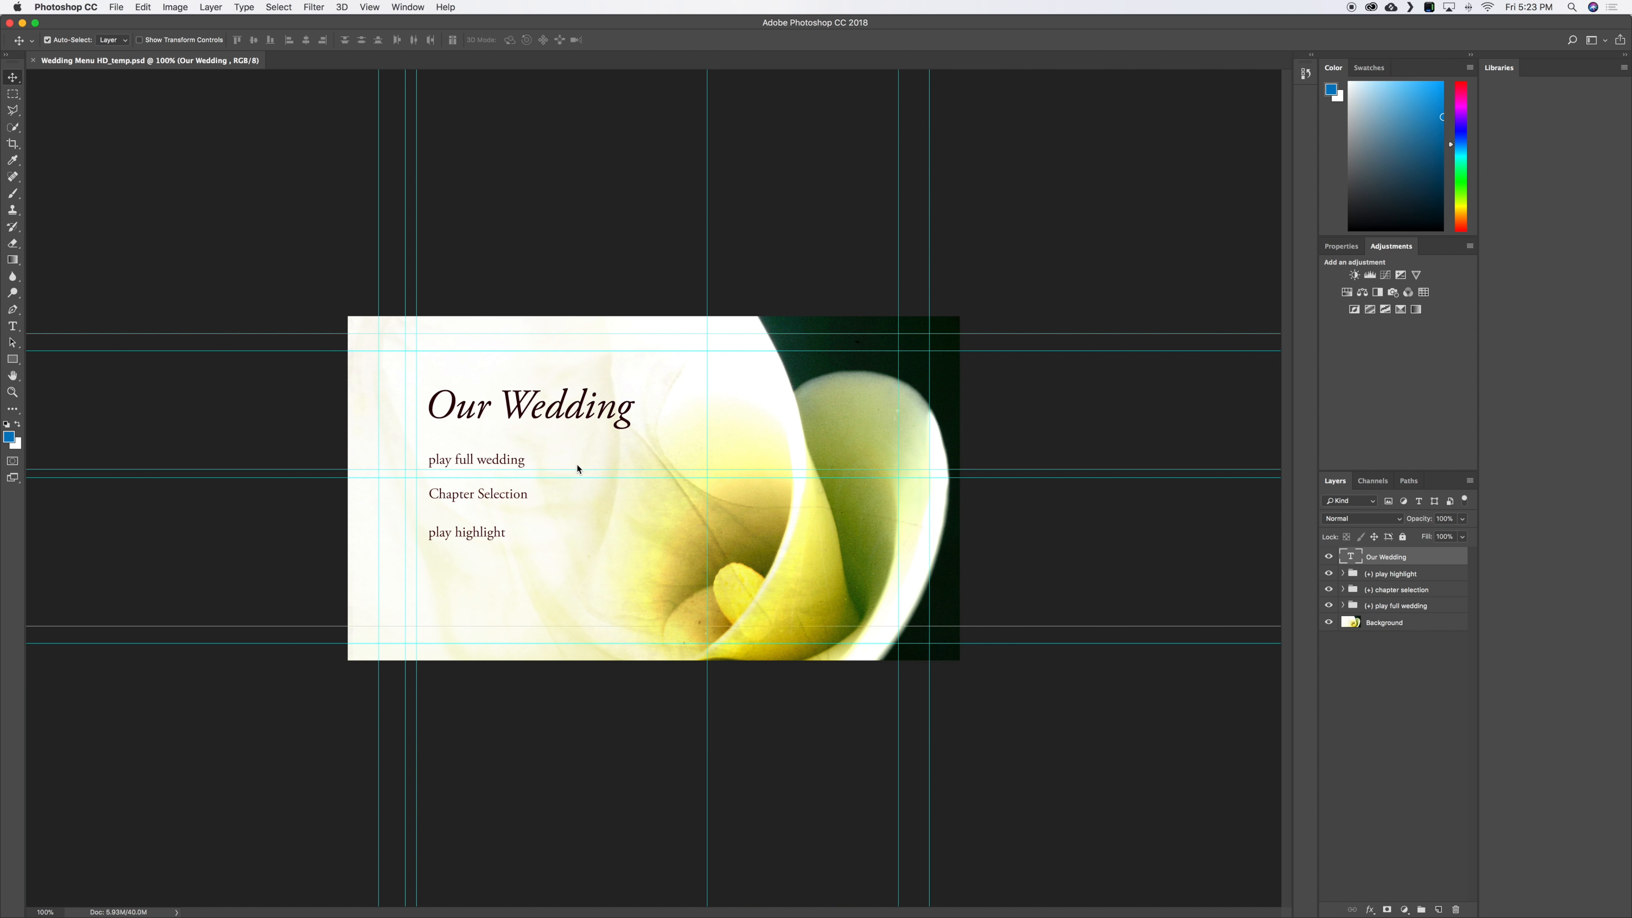
Step: Replace the "Our Wedding" title text with "Ninja School 10" and move the title below the buttons, near the canvas's lower centre
double_click(1350, 557)
type("N")
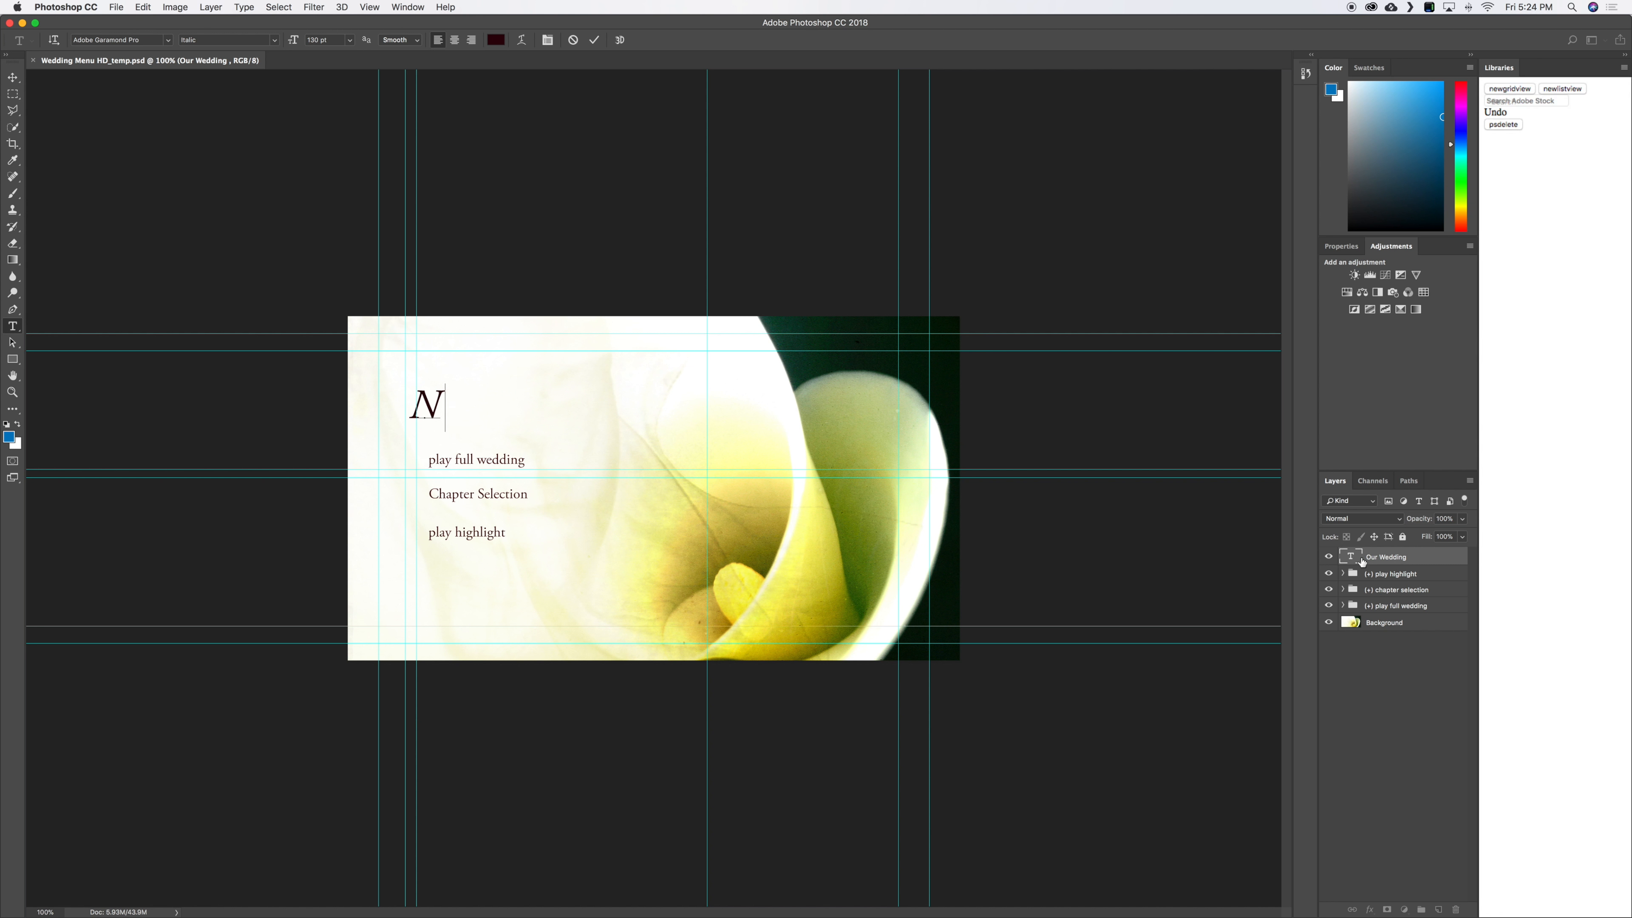
type("inja Sc")
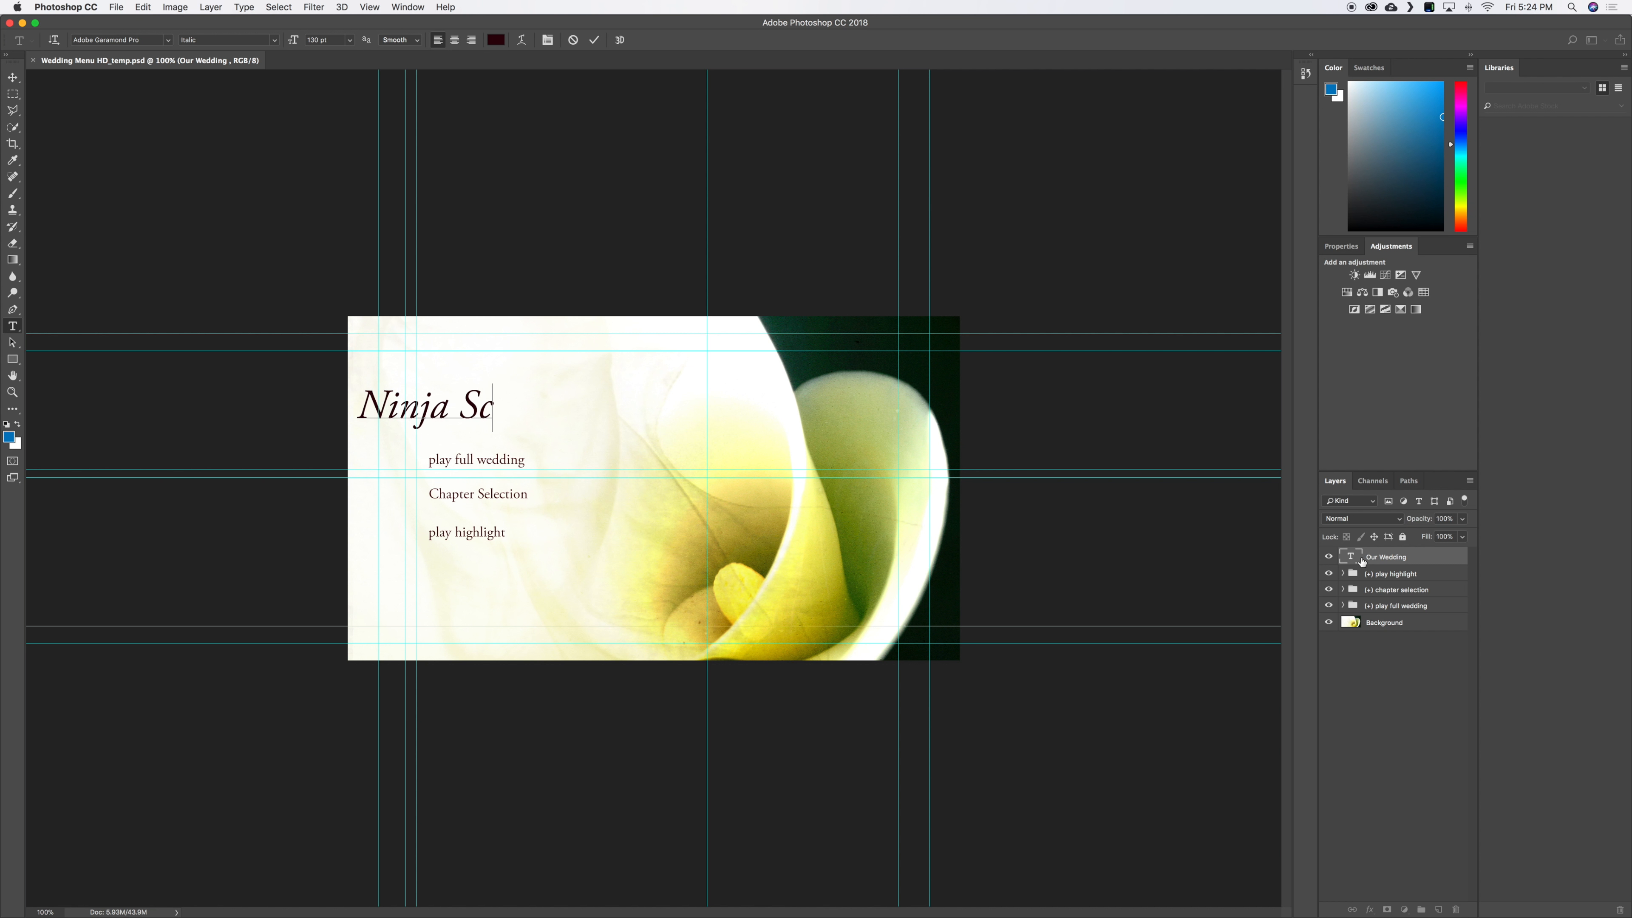
type("hool 10")
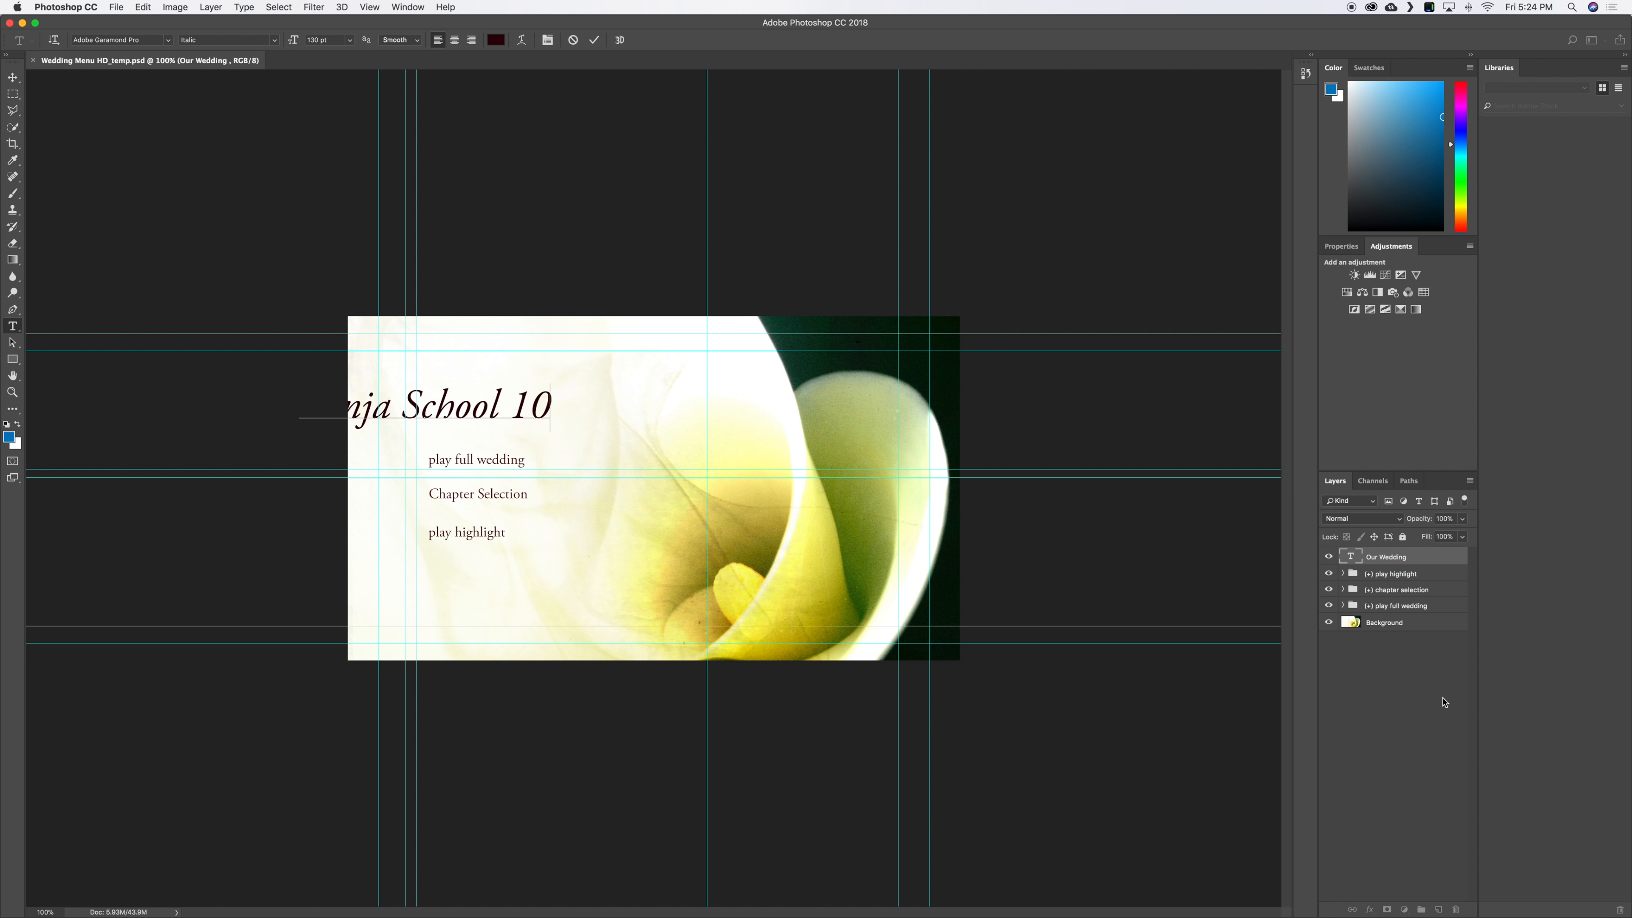
key("super+Return")
key("v")
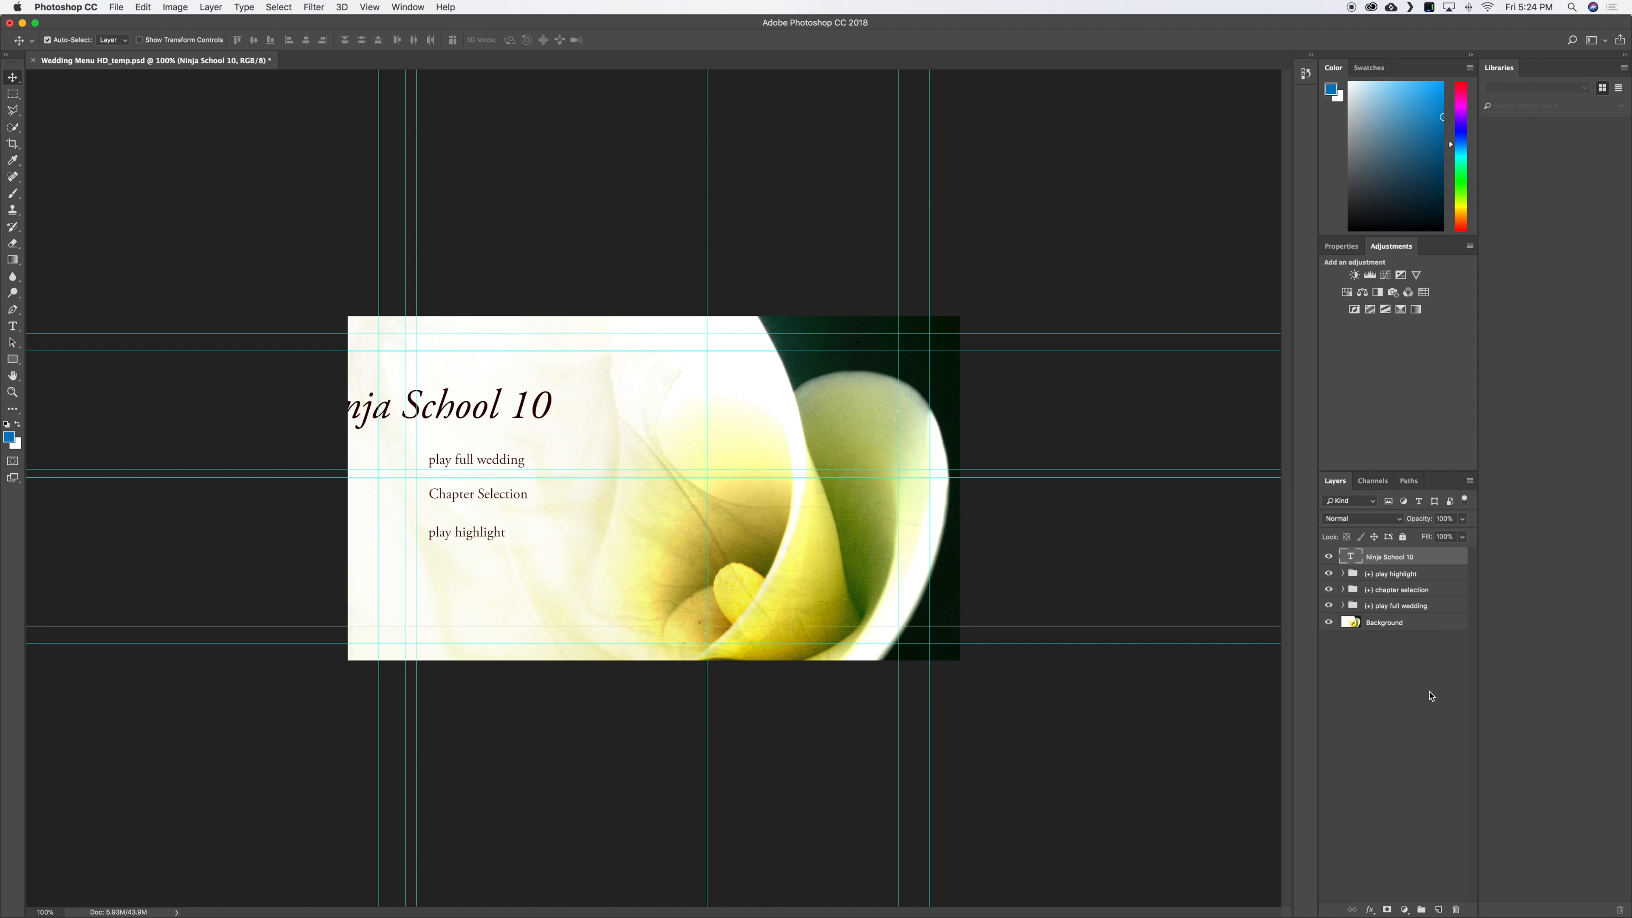
left_click(506, 406)
left_click_drag(507, 407, 732, 606)
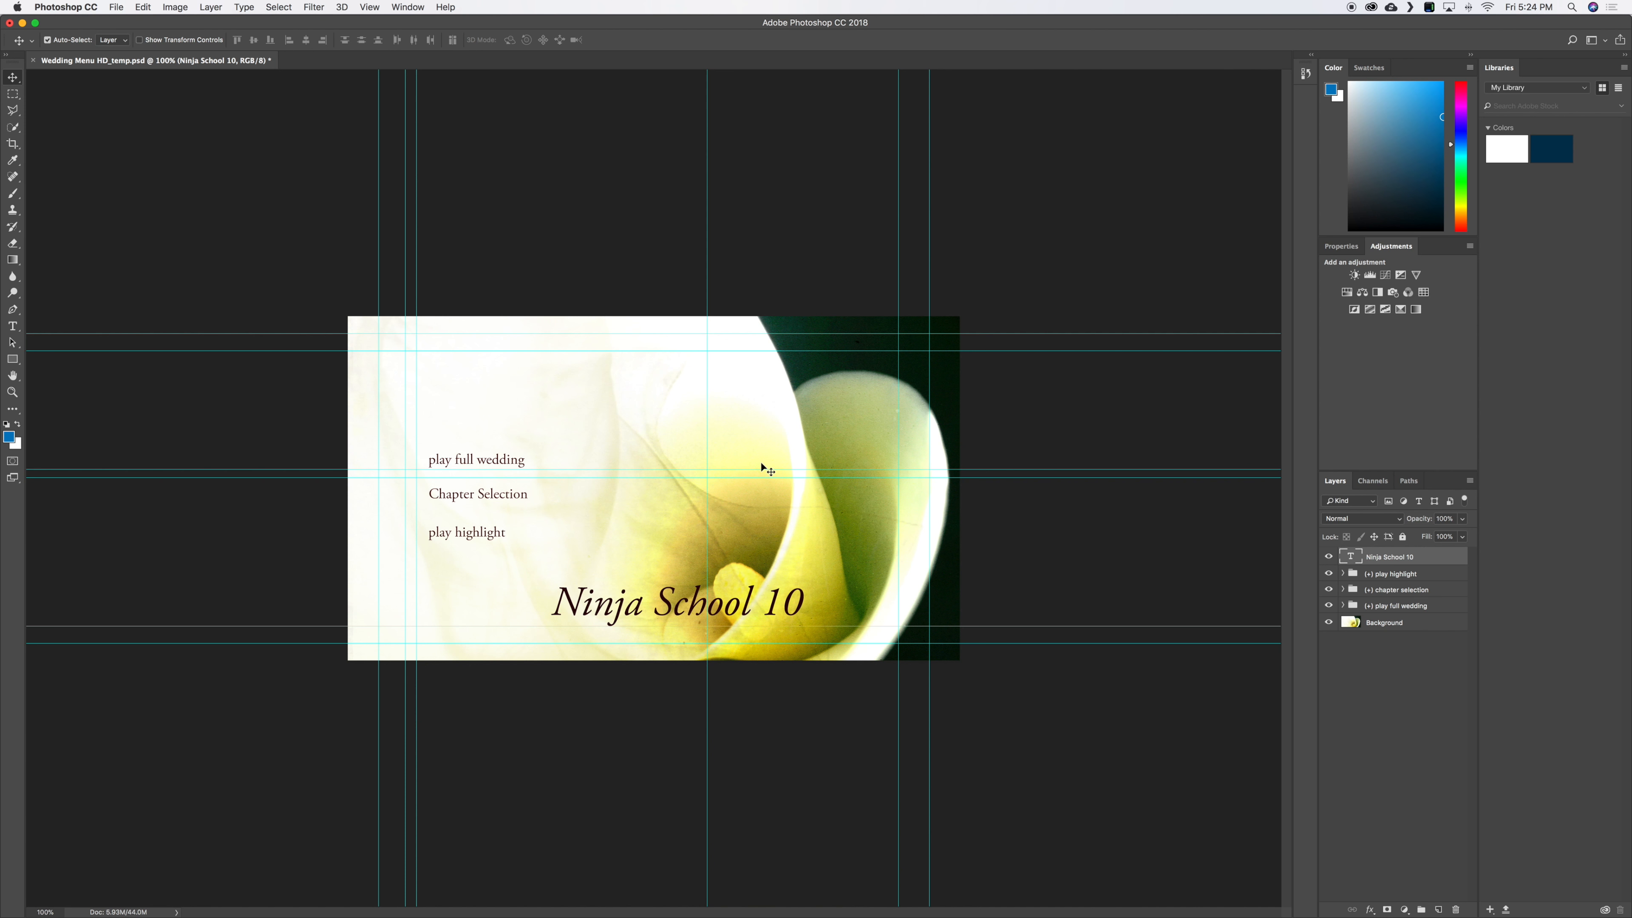
Step: Change the Chapter Selection button's text to lowercase "chapter selection" and collapse its layer group
left_click(1342, 589)
double_click(1361, 627)
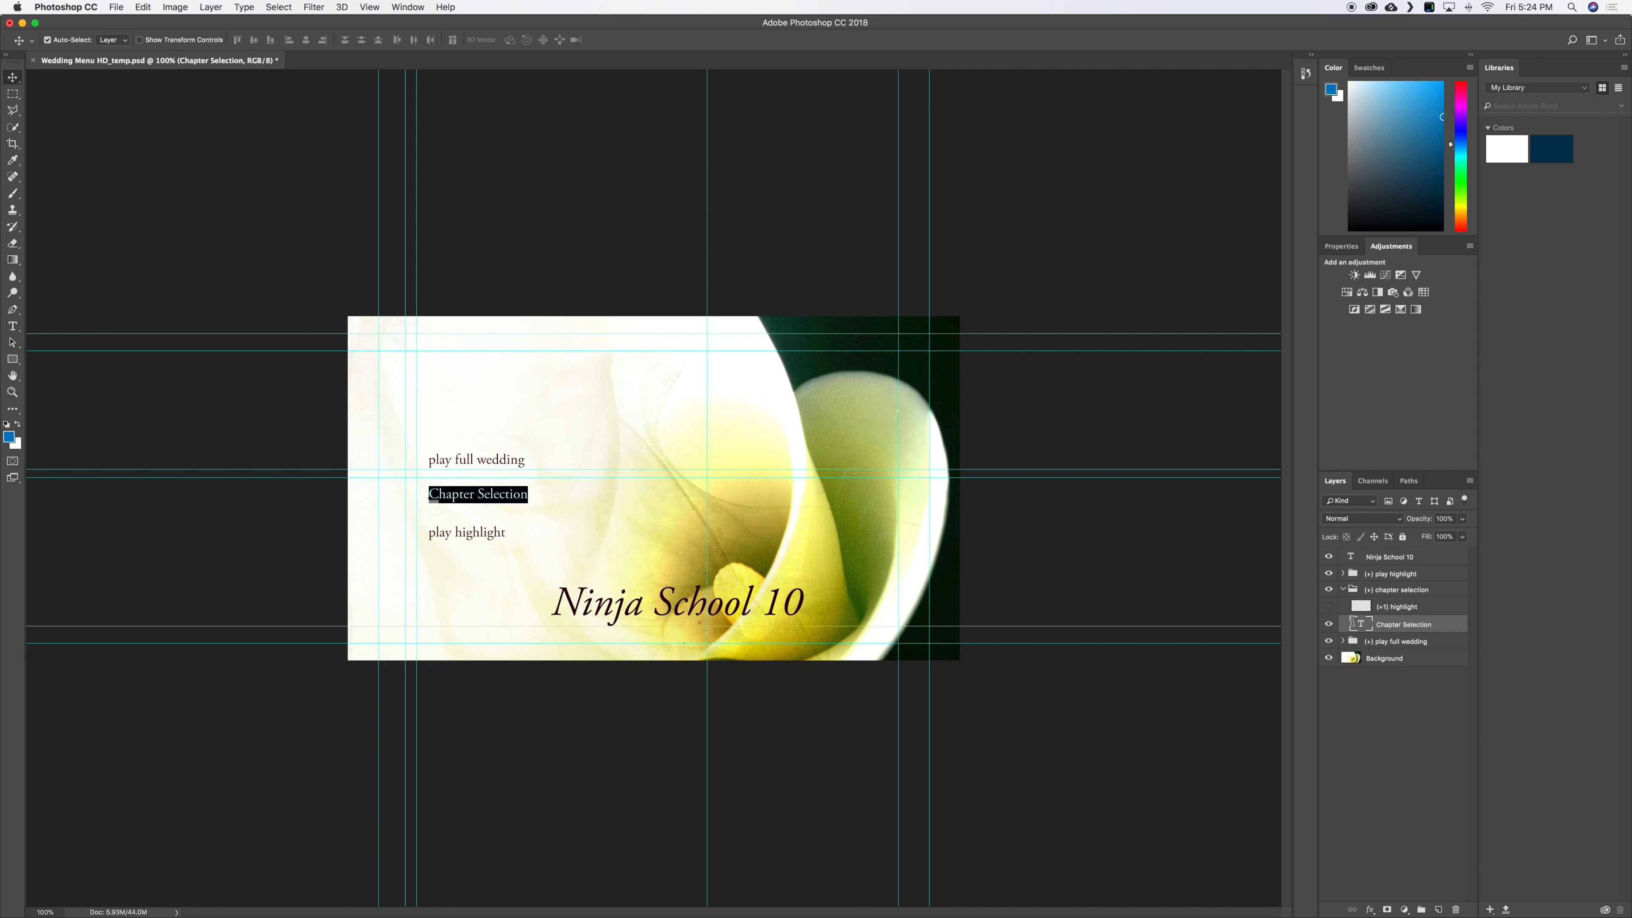
left_click(436, 495)
key("BackSpace")
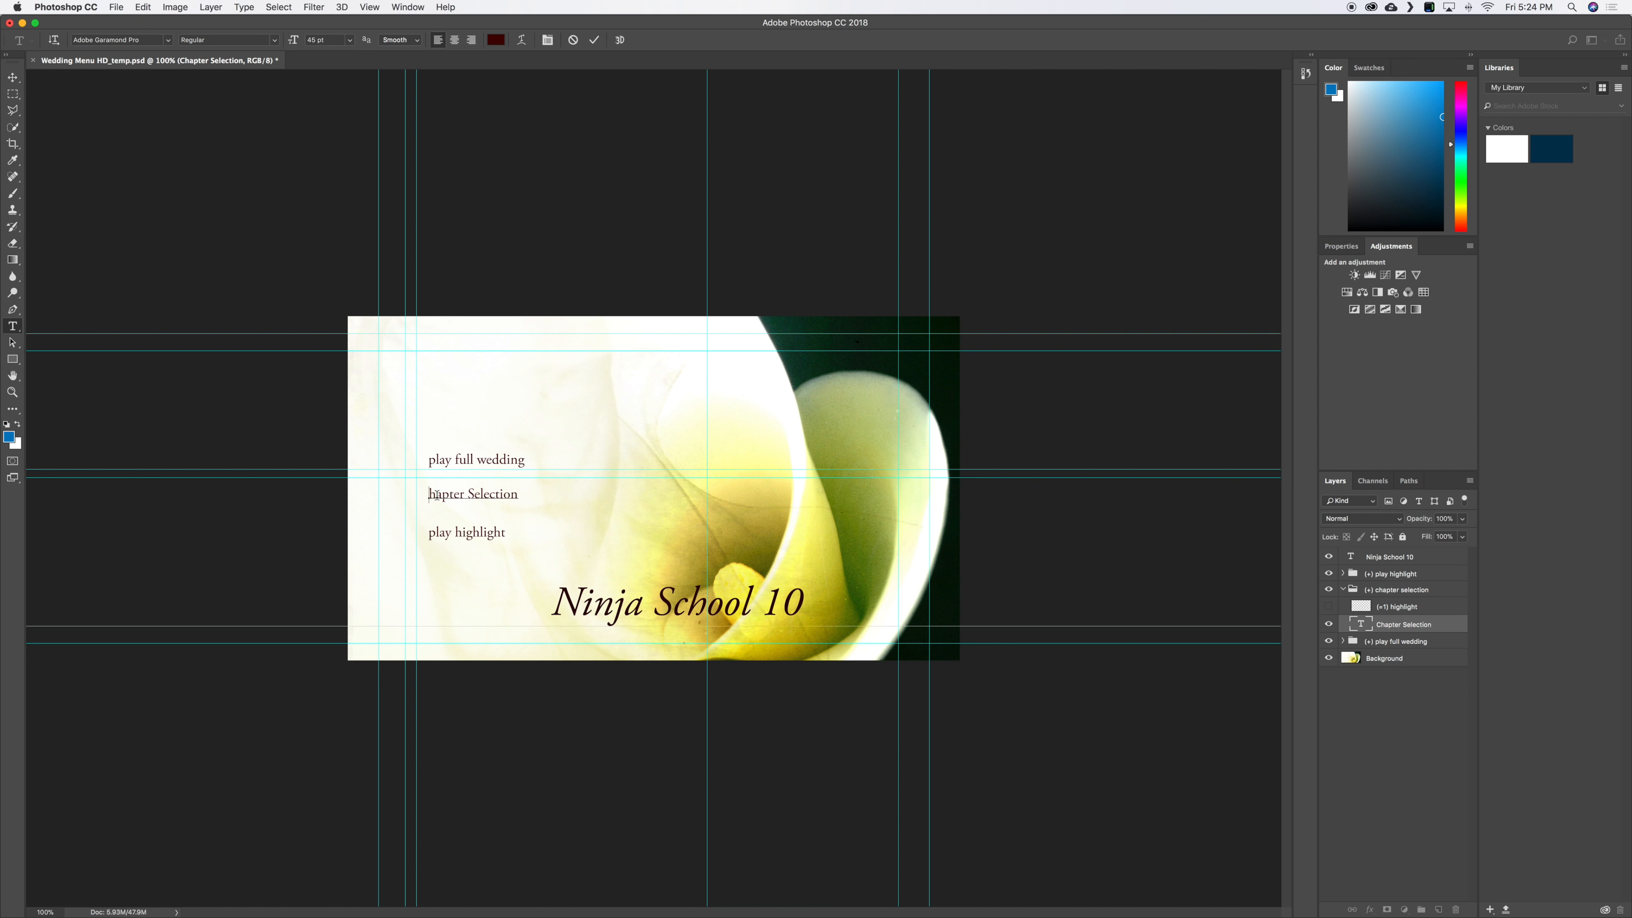
type("c")
key("BackSpace")
type("s")
key("ctrl+Return")
key("v")
left_click(1343, 590)
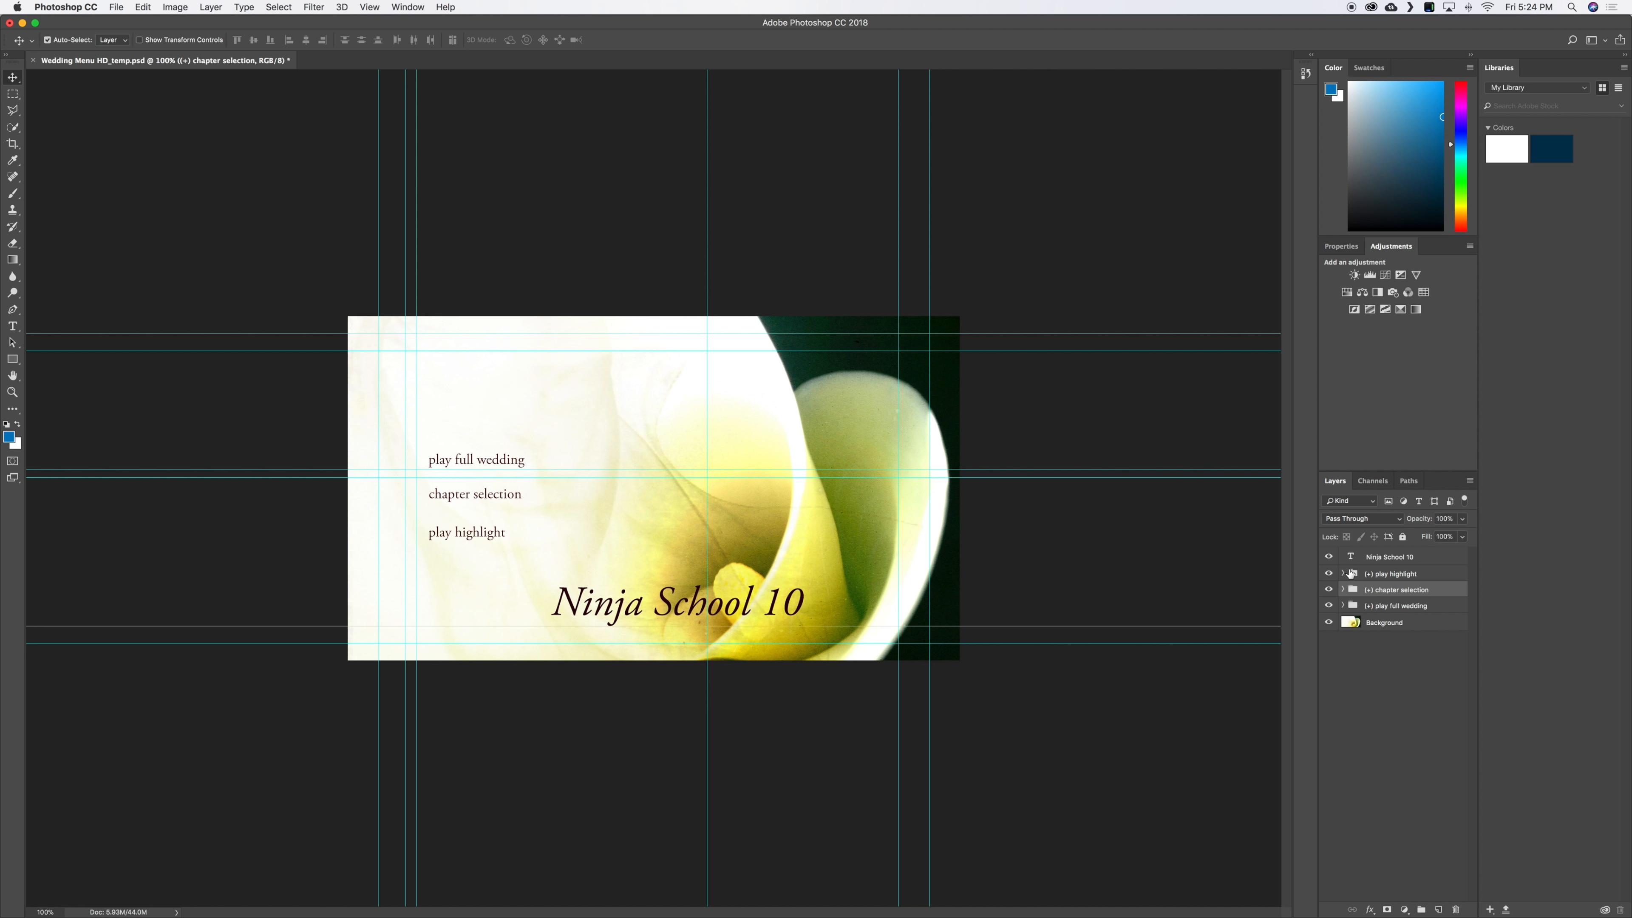
Step: Expand the play highlight group and switch its highlight layer on and off to examine it, leaving it shown
left_click(1343, 574)
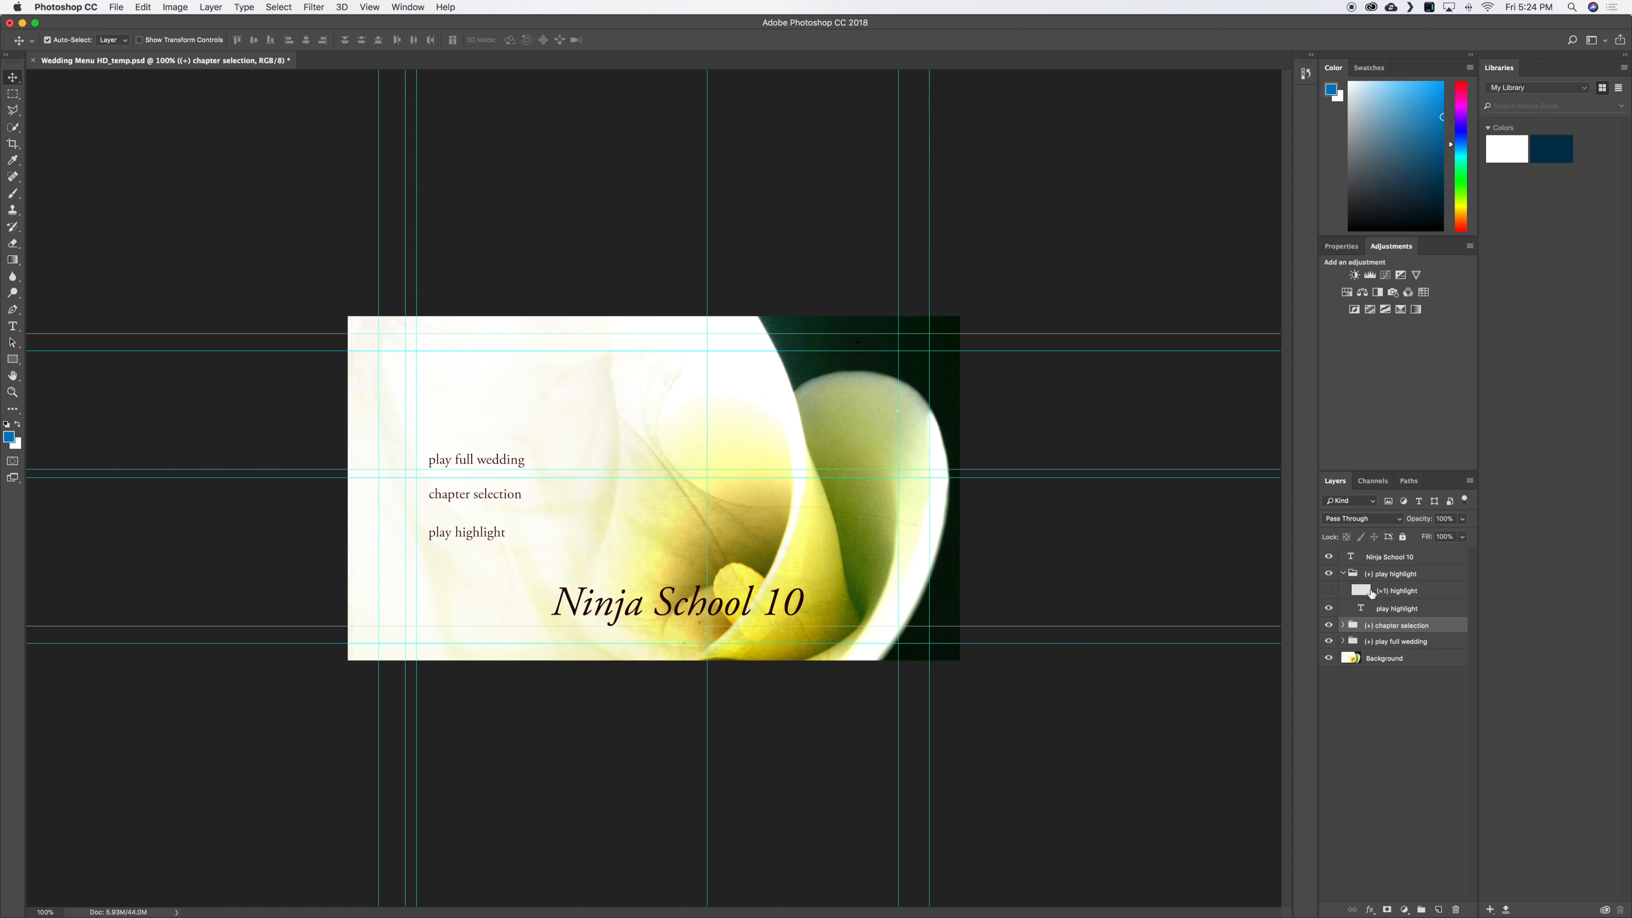
left_click(1329, 591)
left_click(1329, 590)
left_click(1329, 591)
left_click(1329, 591)
left_click(1329, 590)
left_click(1329, 591)
left_click(1329, 590)
Step: Nudge the chapter selection button slightly to the left on the canvas
key("Right")
key("Right")
key("Right")
key("Right")
key("Right")
key("Left")
key("Left")
key("Left")
key("Left")
key("Left")
key("Left")
key("Left")
key("Left")
key("Left")
key("Left")
key("Left")
key("Left")
key("Left")
key("Left")
key("Left")
Step: Nudge the highlight layer in the play highlight group slightly right and down, and hide the layer
left_click(1402, 593)
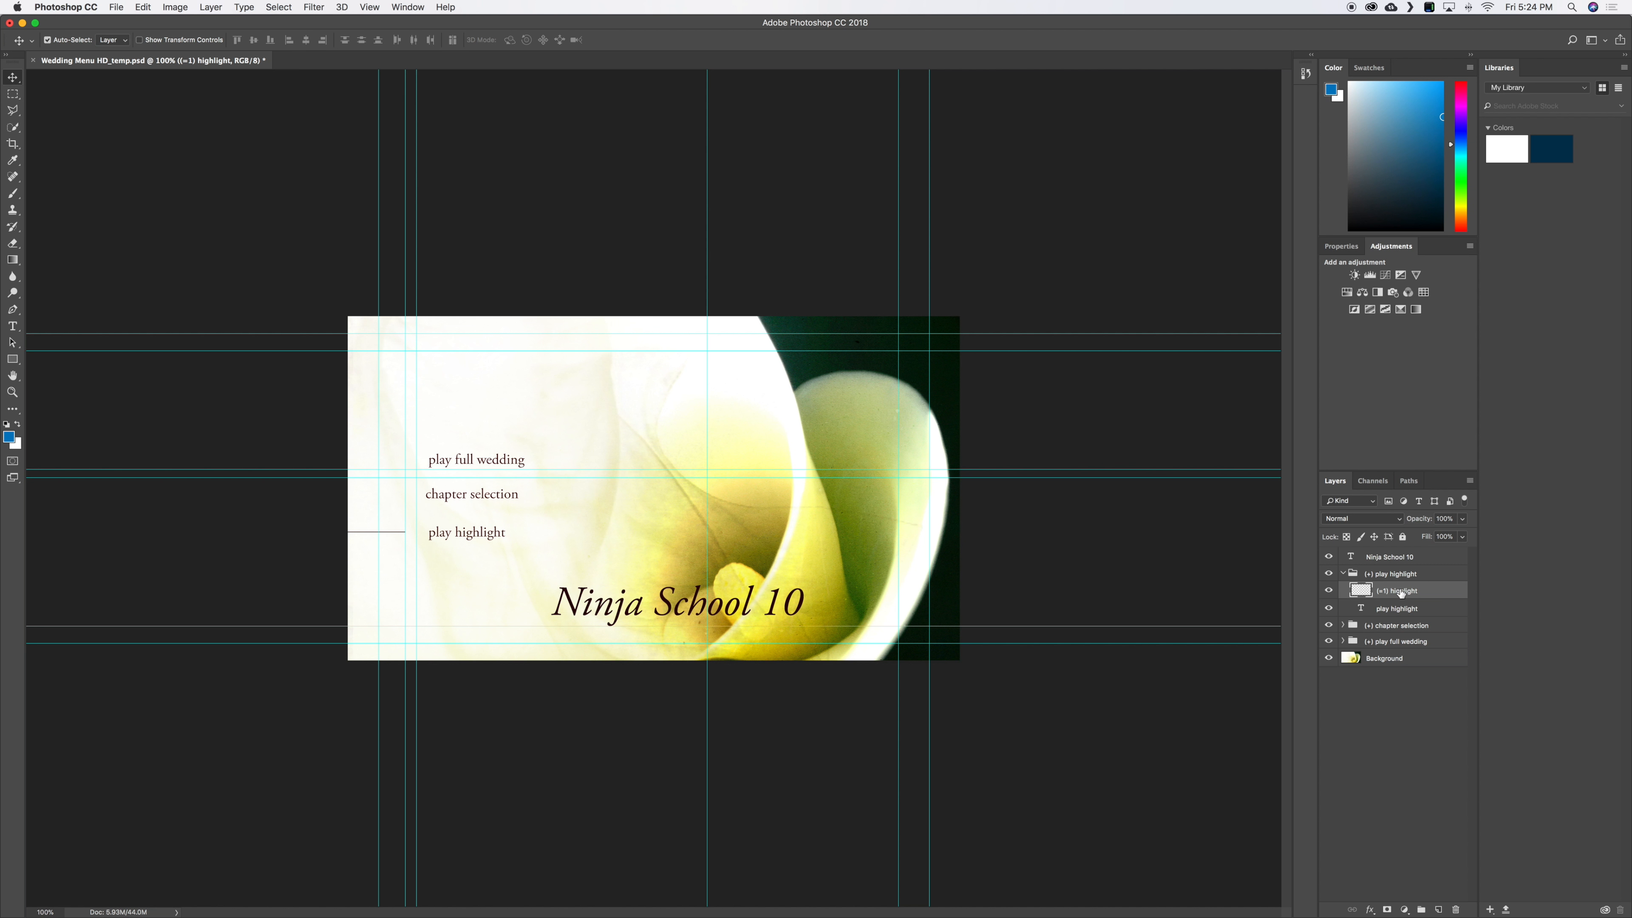
key("Right")
key("Right")
key("Right")
key("Right")
key("Right")
key("Right")
key("Right")
key("Down")
key("Down")
left_click(1329, 591)
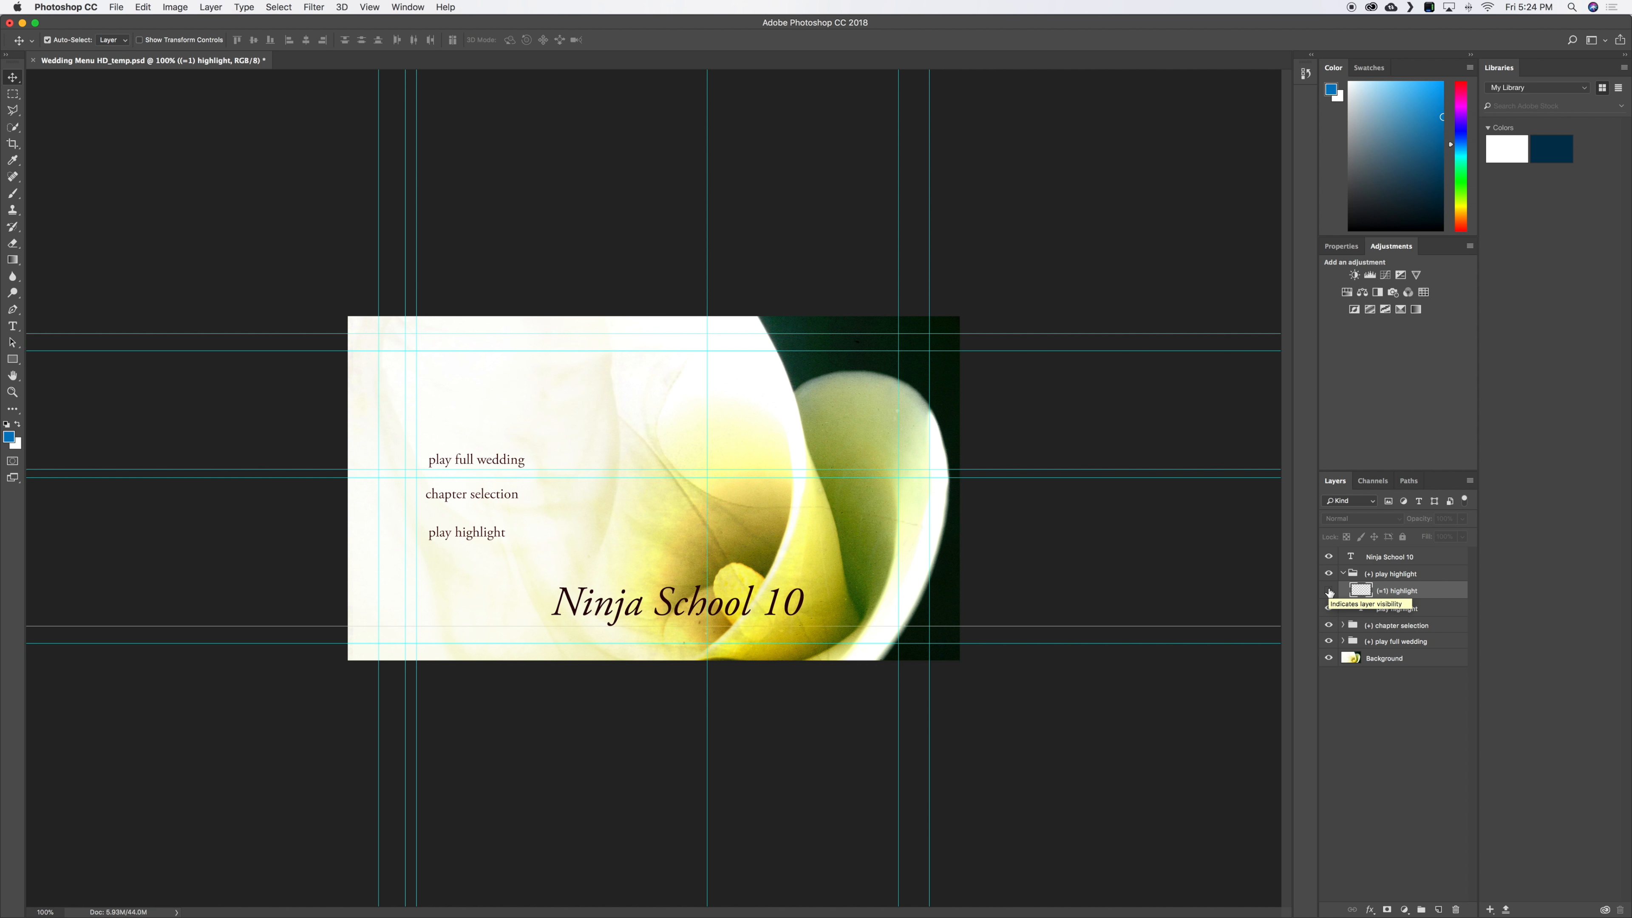
left_click(1329, 590)
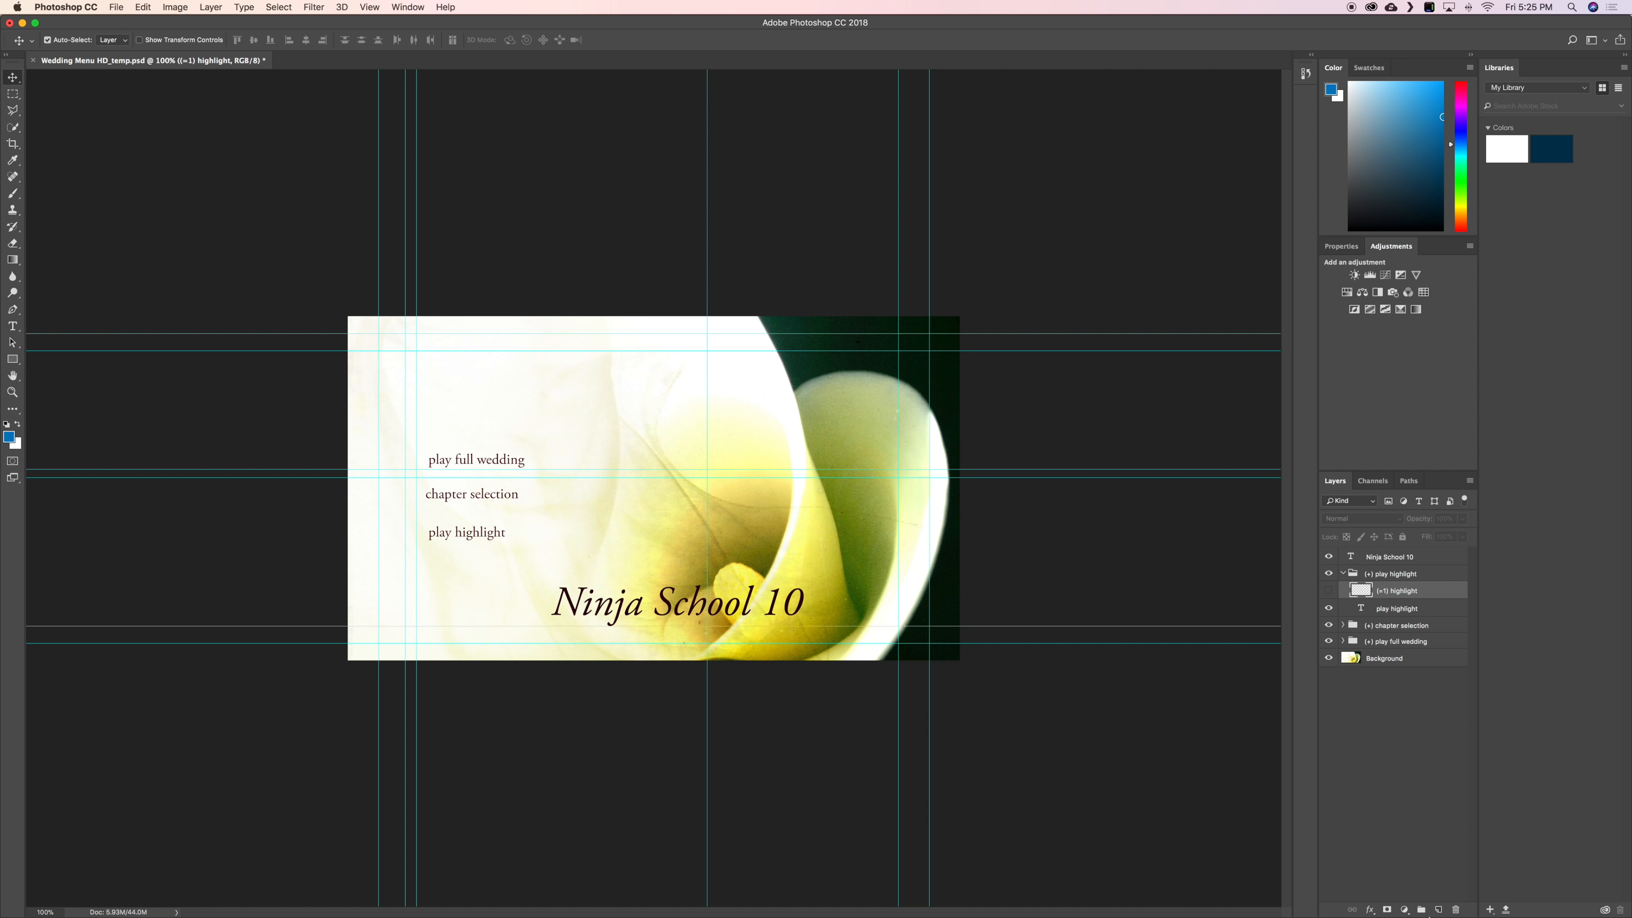
Step: Place the newest still, Screen Shot 2018-02-14 at 11.06.30 AM from the Weddingstills folder, directly above the Background layer, filling the canvas
left_click(1393, 659)
left_click(1329, 658)
left_click(1329, 657)
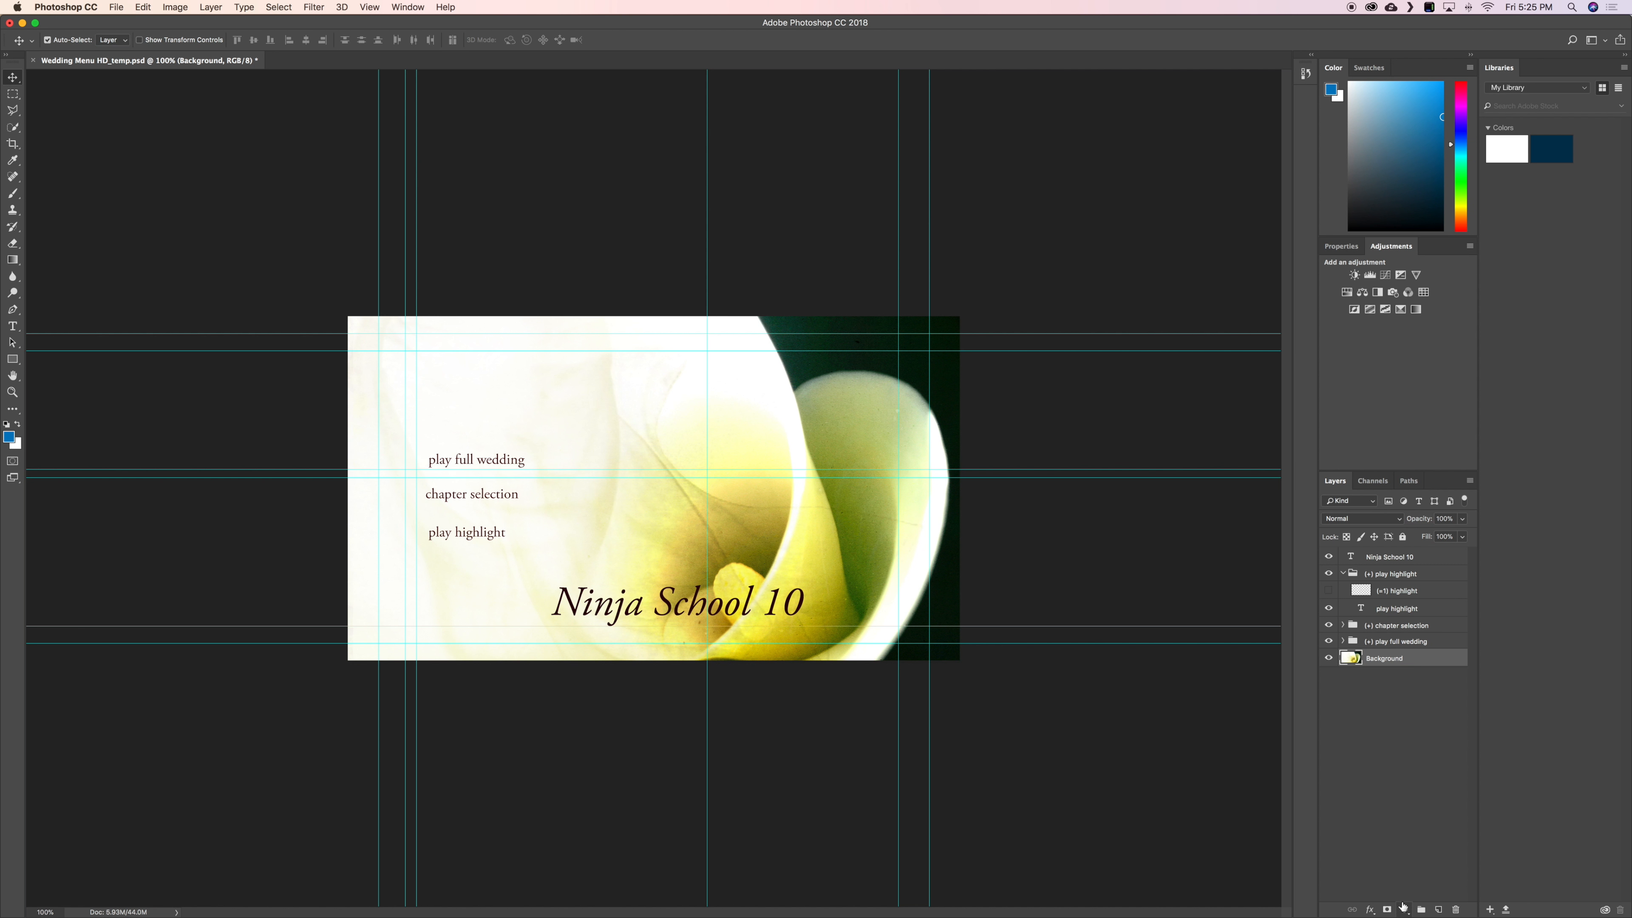
left_click(182, 853)
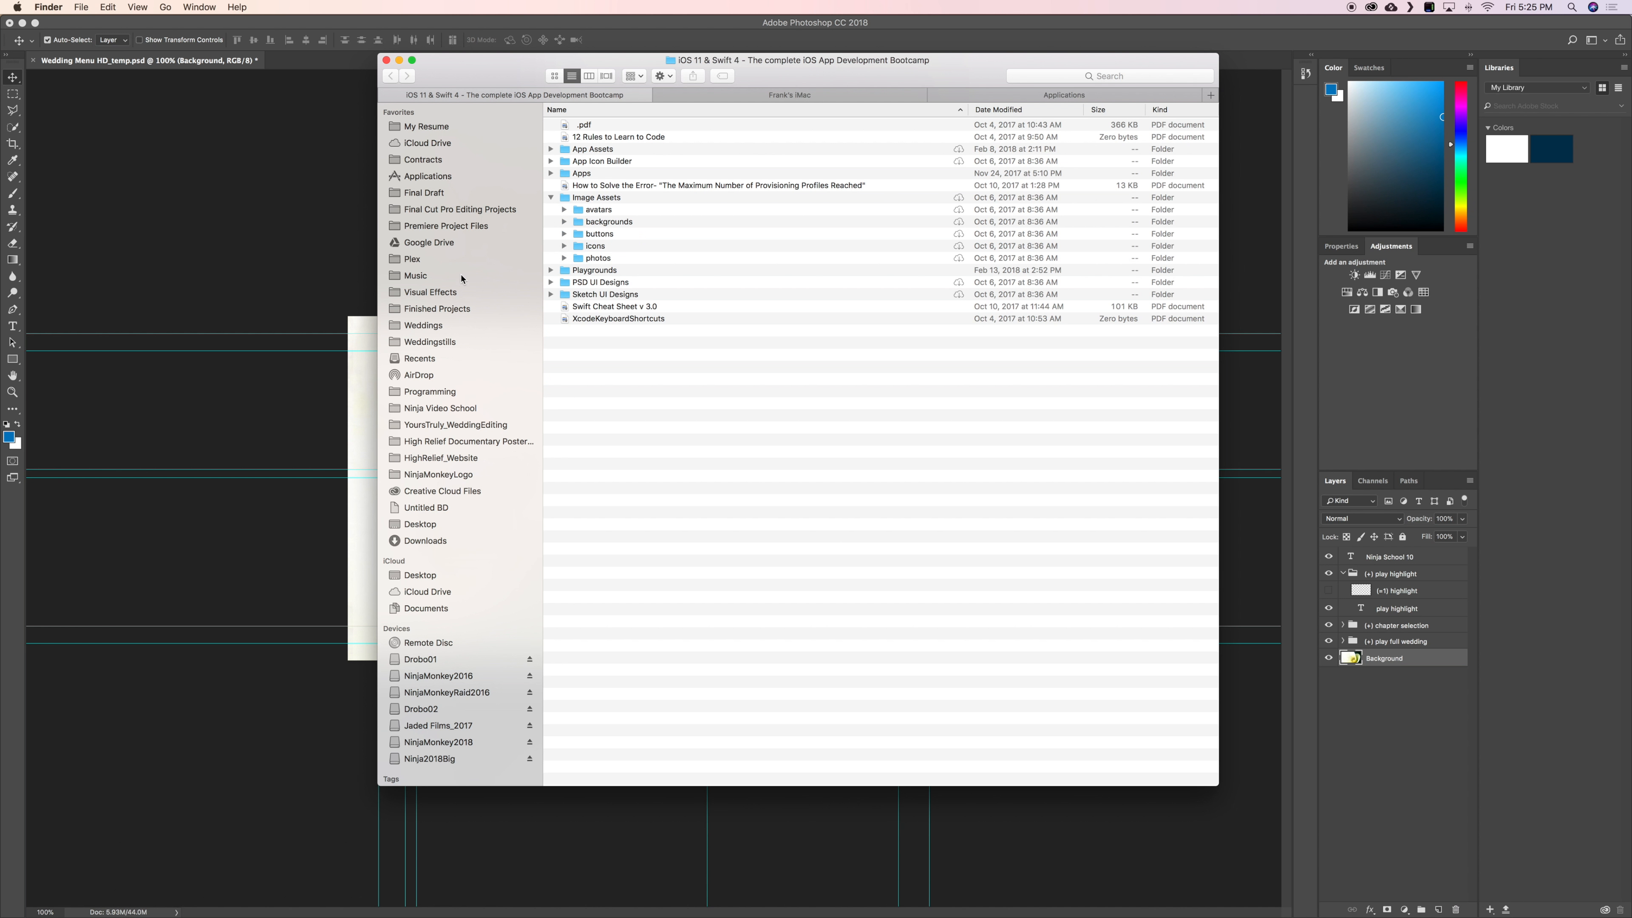
left_click(429, 341)
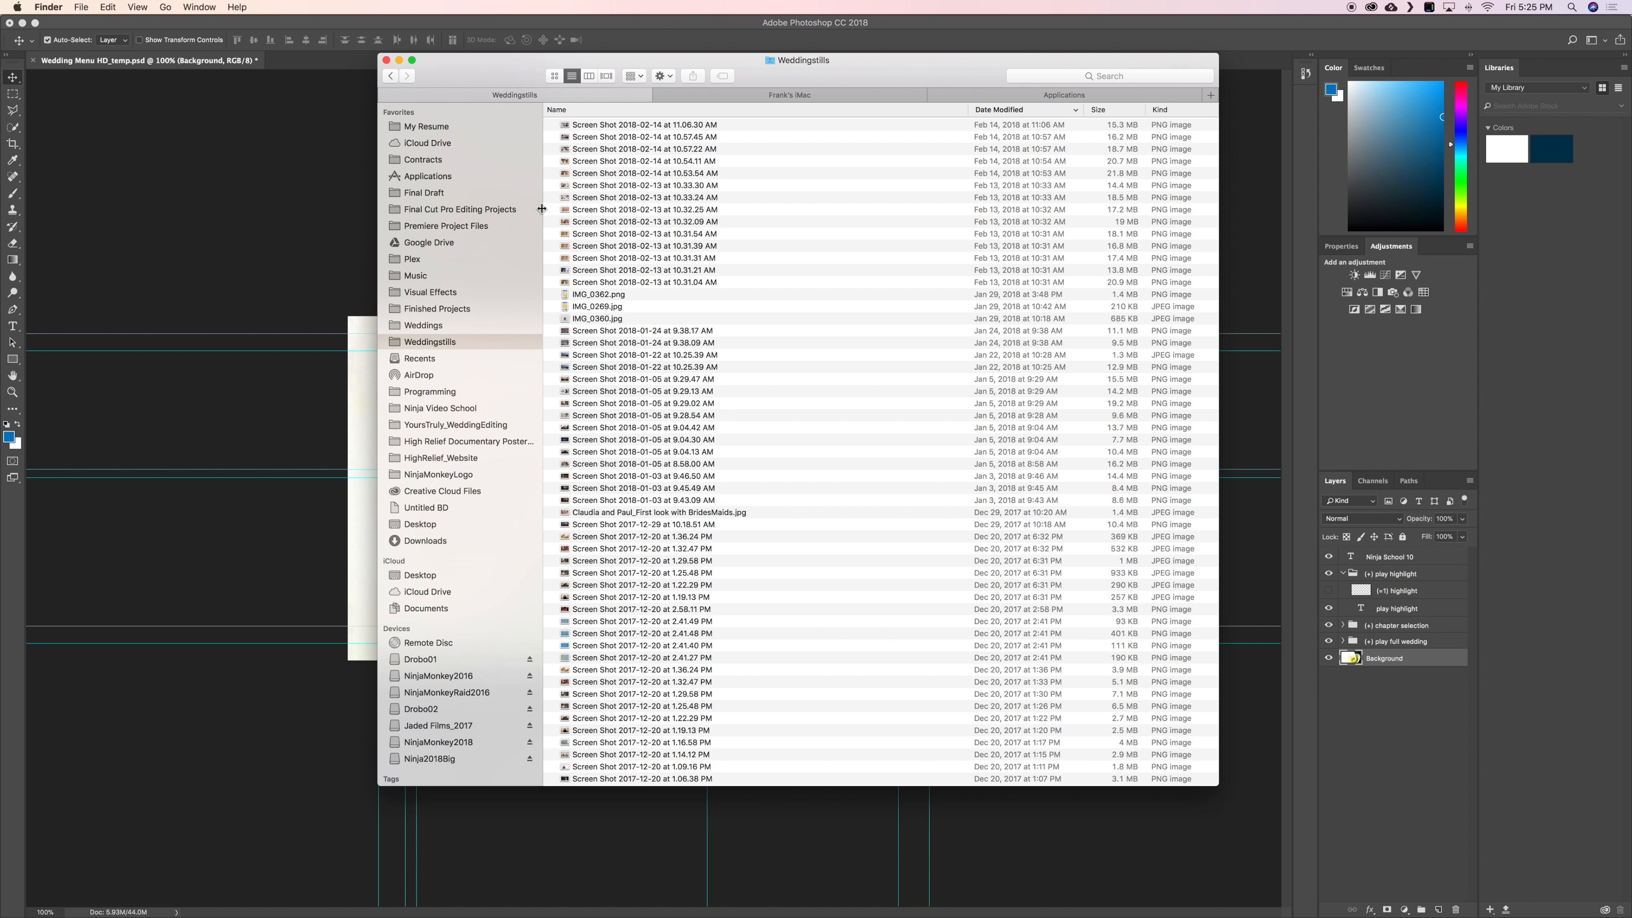
left_click(640, 125)
key("space")
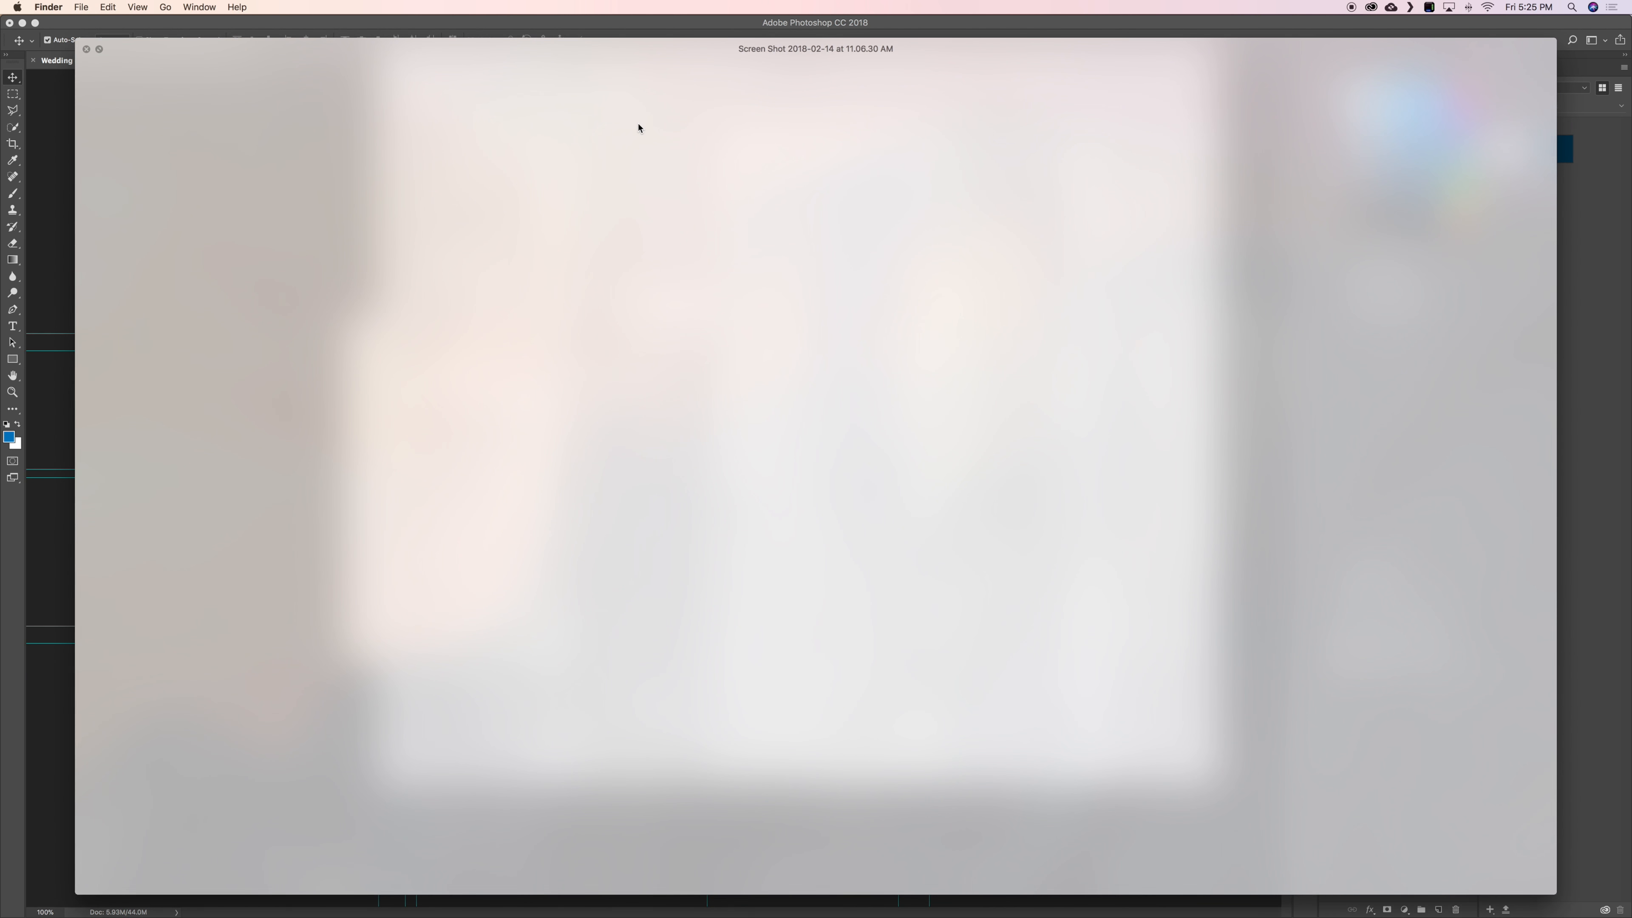
key("space")
left_click(673, 126)
left_click_drag(673, 126, 205, 497)
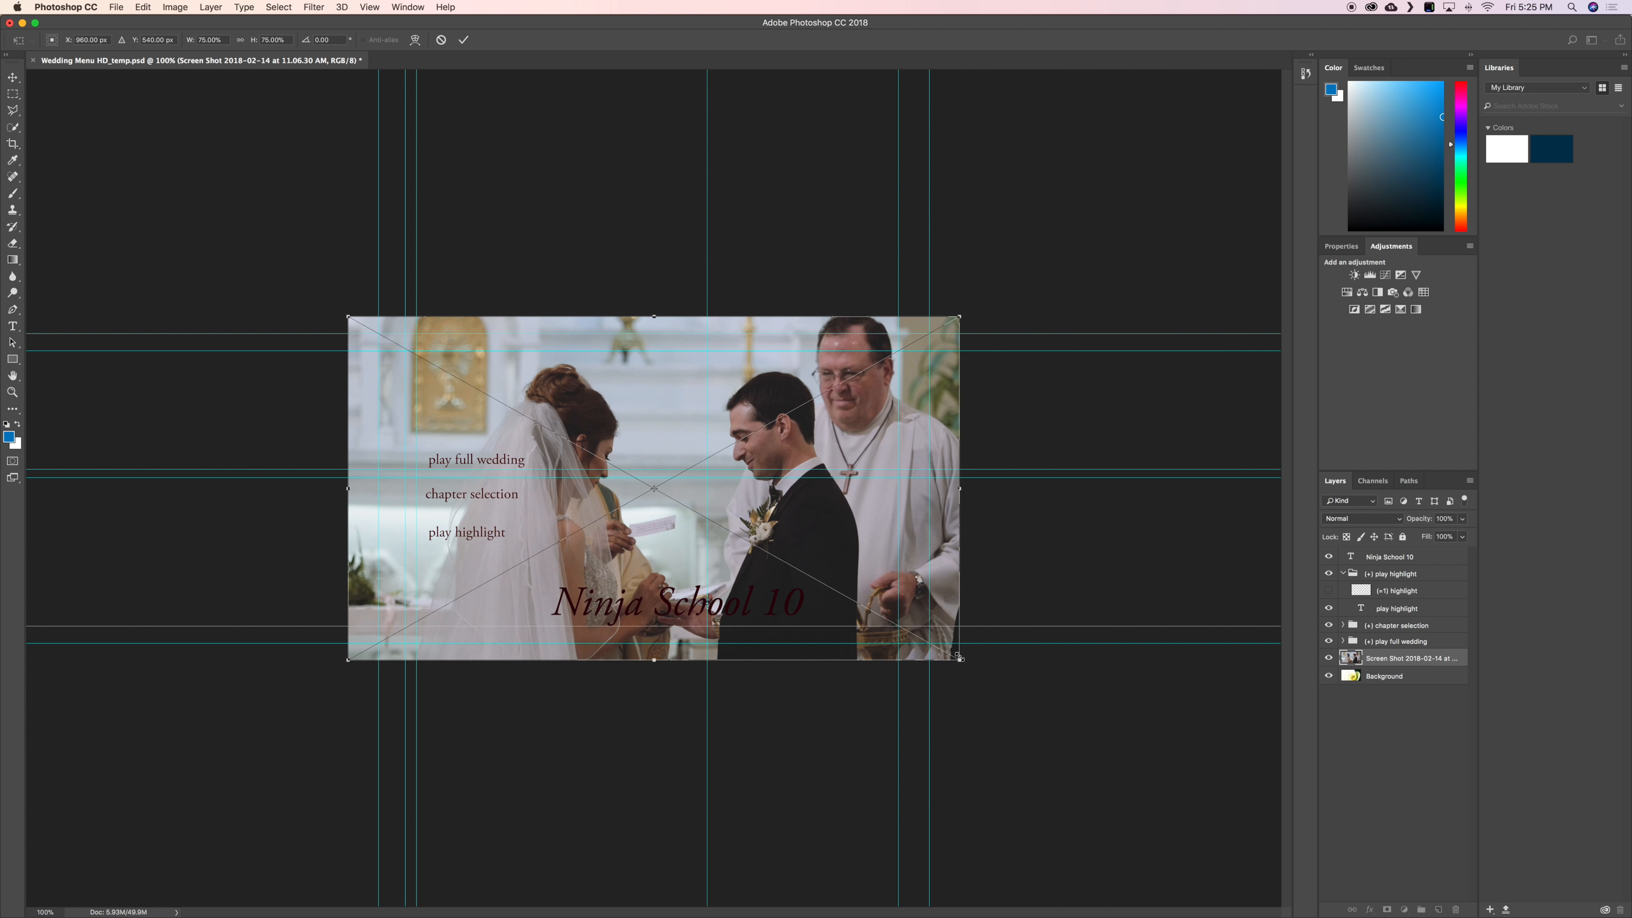
mouse_move(961, 659)
left_mouse_down()
mouse_move(1152, 772)
mouse_move(944, 666)
mouse_move(968, 669)
left_mouse_up()
key("Return")
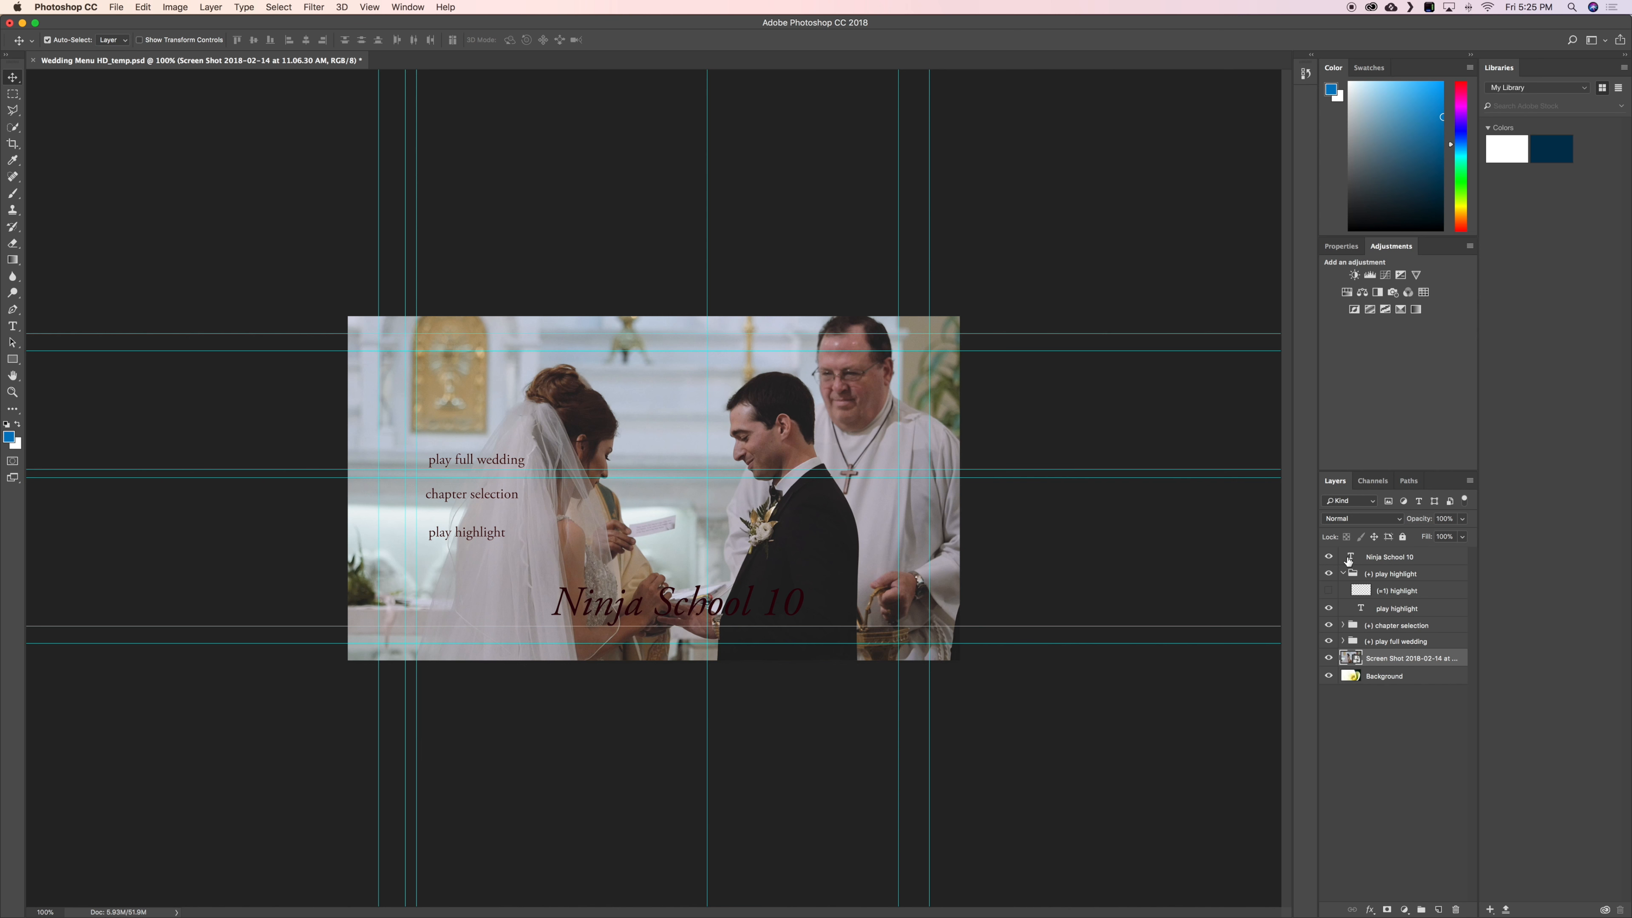
Step: Recolour the "Ninja School 10" title text to white
left_click(1352, 557)
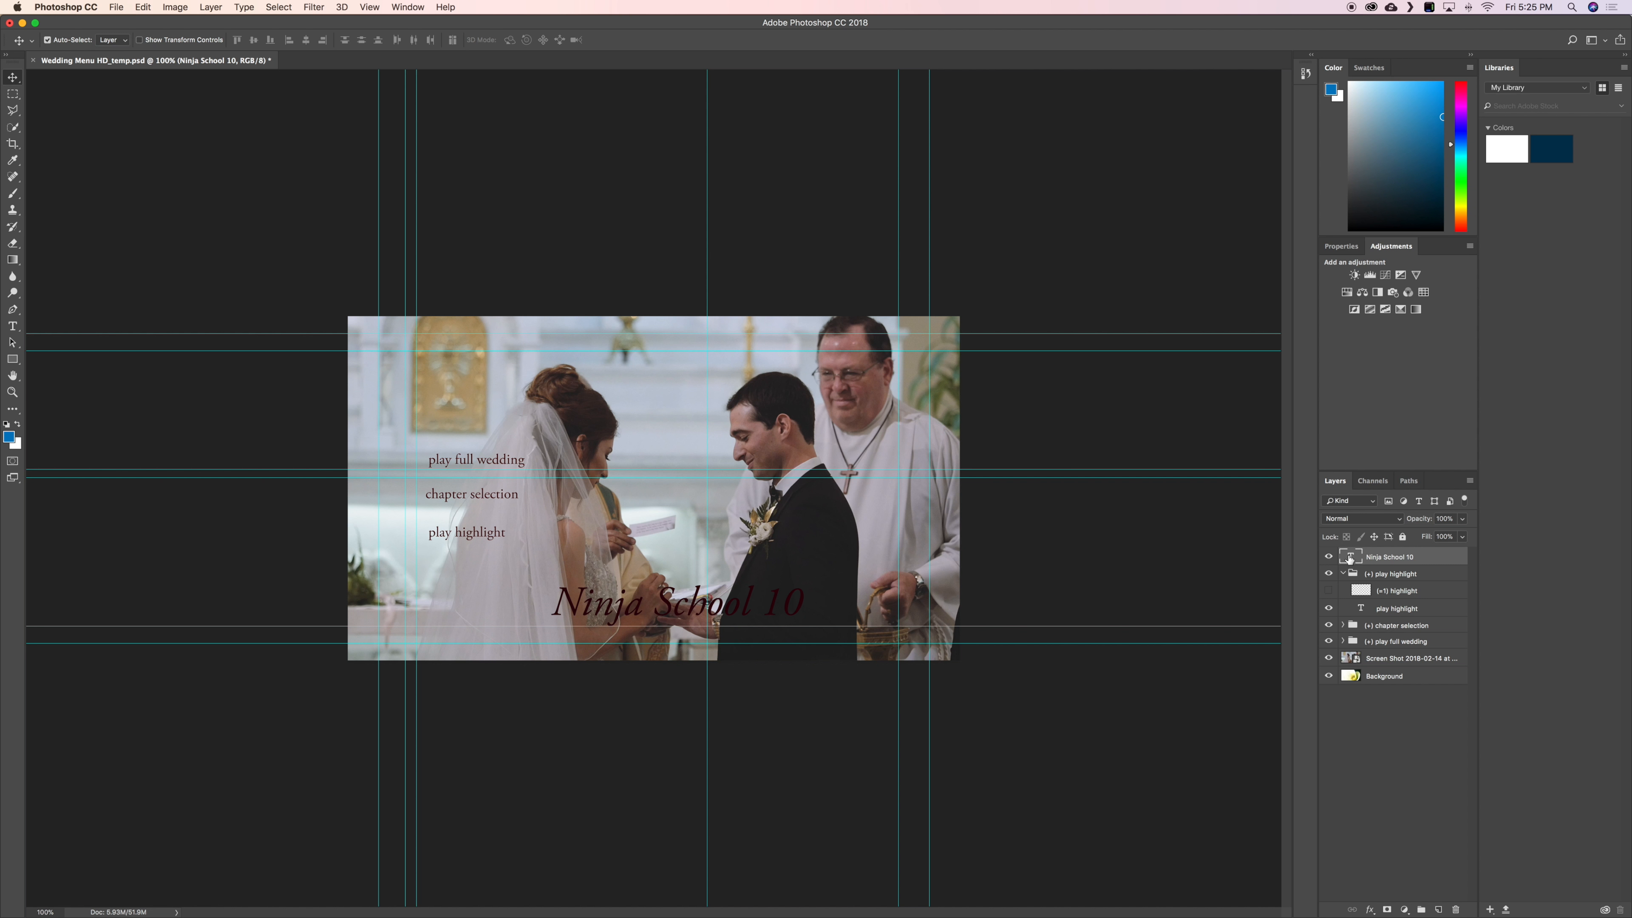
double_click(1349, 557)
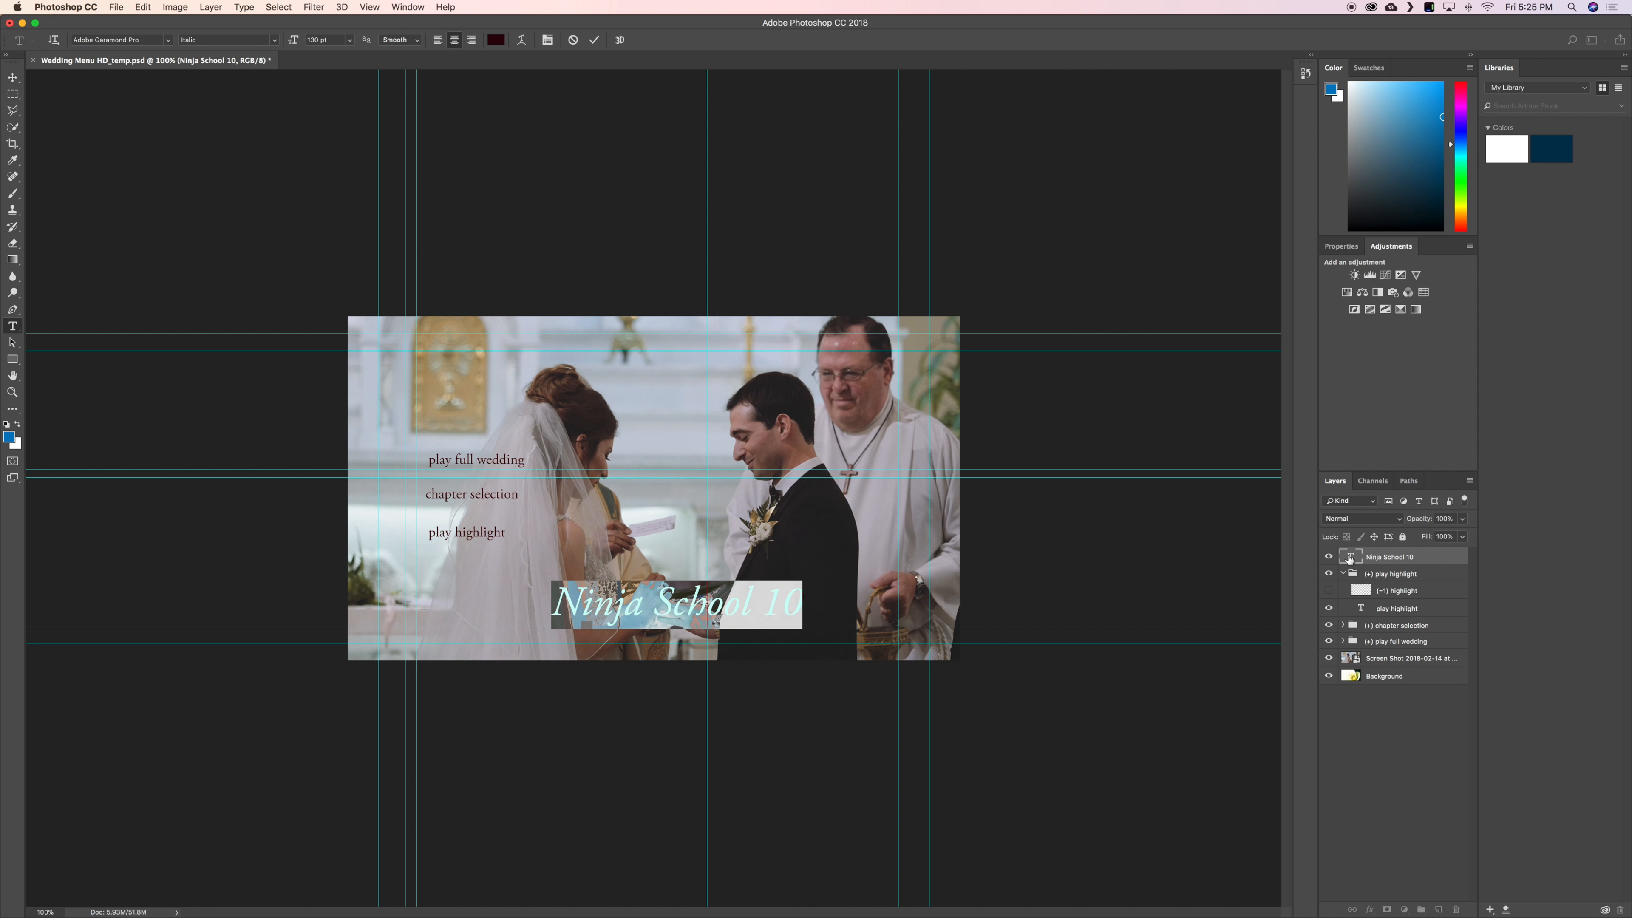
left_click(495, 40)
left_click(917, 739)
left_click_drag(922, 735, 804, 634)
left_click(1178, 672)
key("super+Return")
key("v")
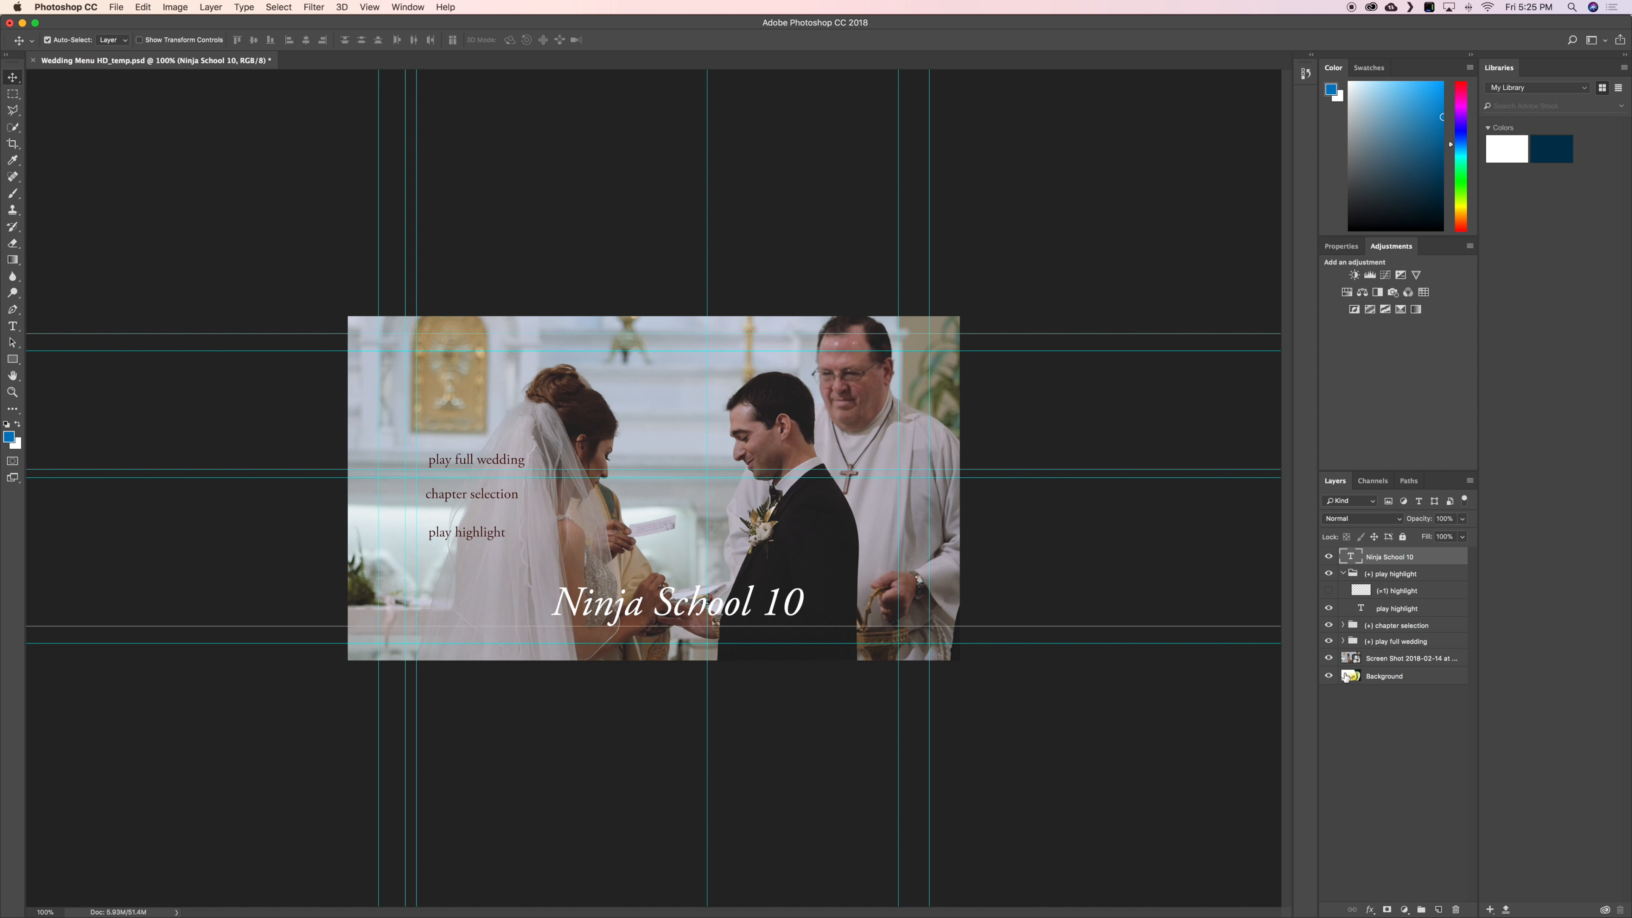
Step: Compare the menu with and without the wedding photo layer and lower that layer's opacity to 52%
left_click(1329, 659)
left_click(1329, 659)
left_click(1329, 659)
left_click(1329, 658)
left_click(1329, 659)
left_click(1329, 659)
left_click(1398, 660)
left_click(1463, 519)
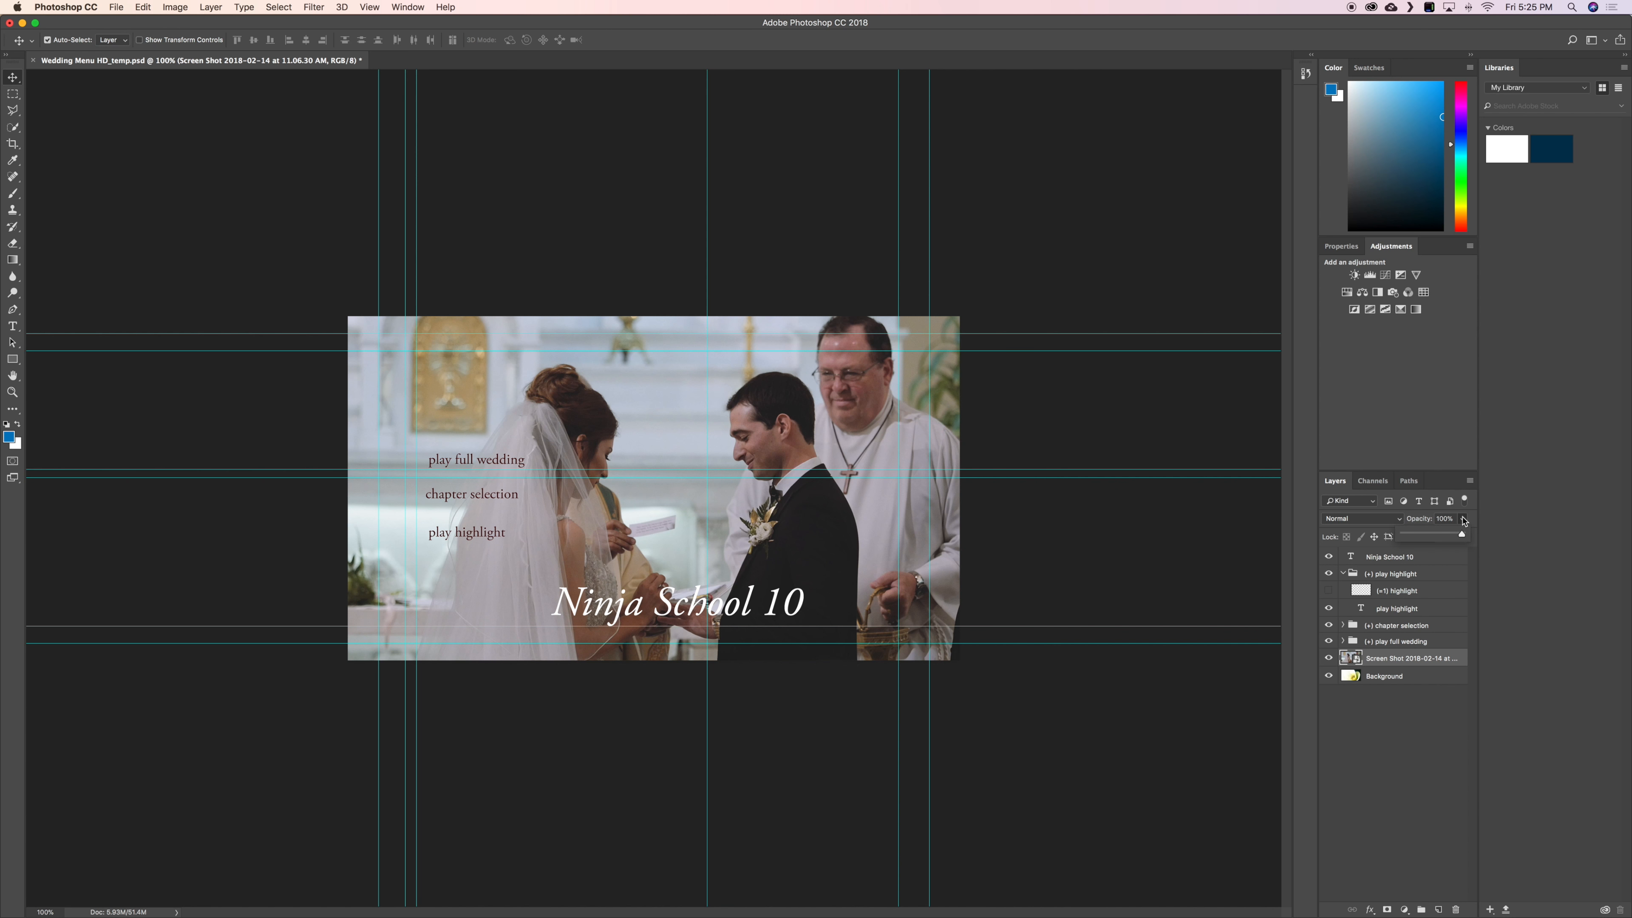
left_click_drag(1405, 534, 1435, 534)
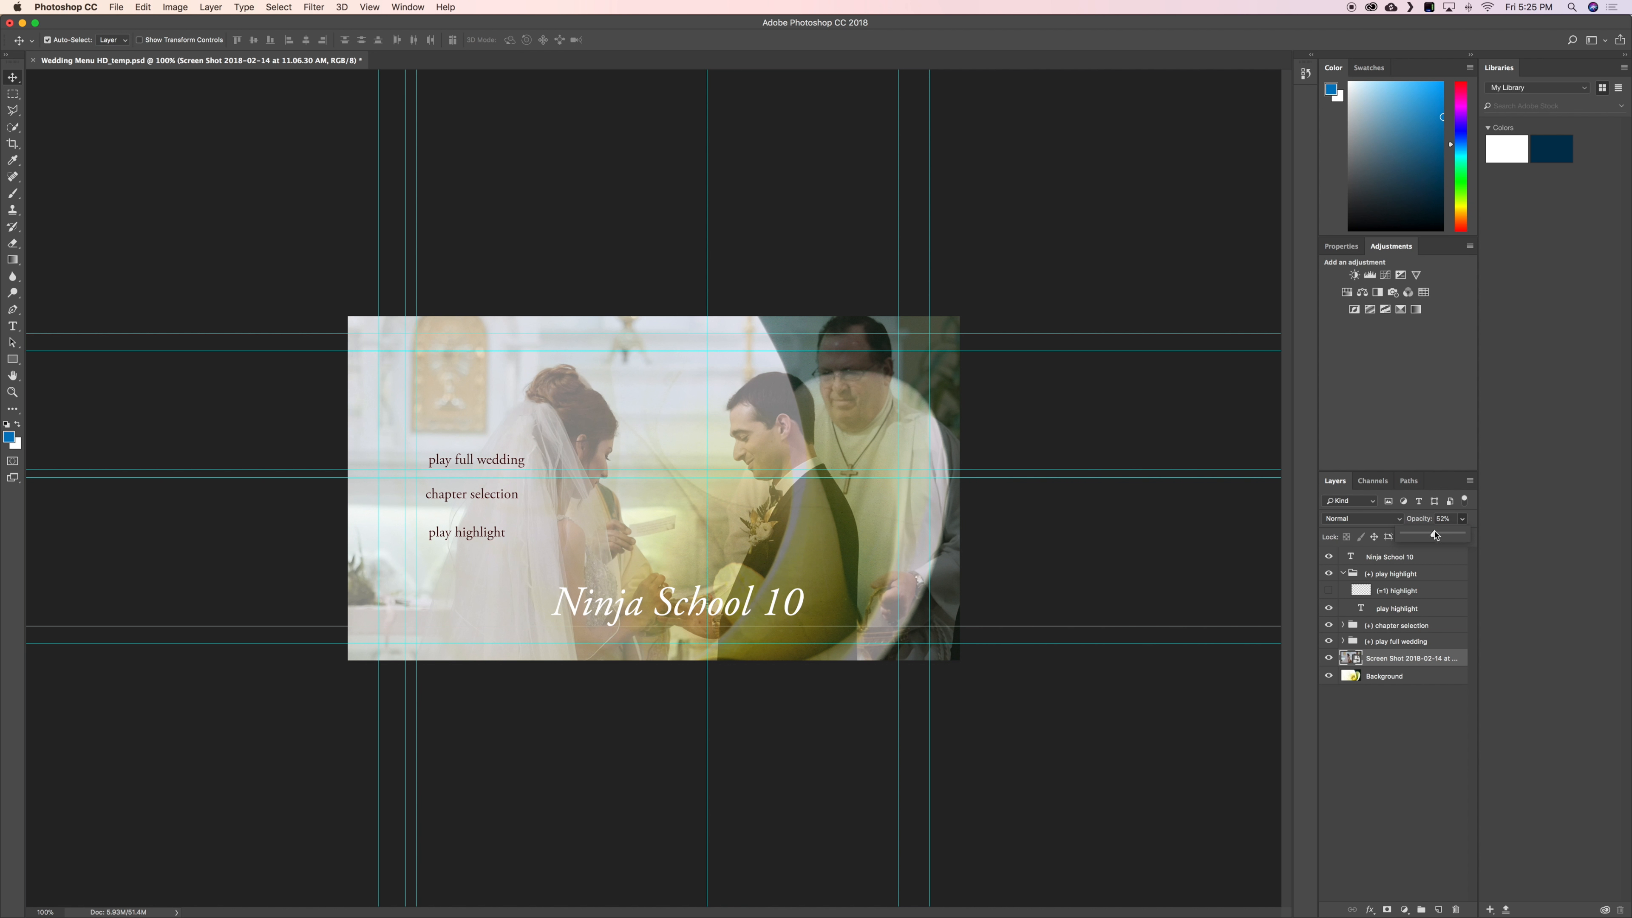
left_click(1463, 520)
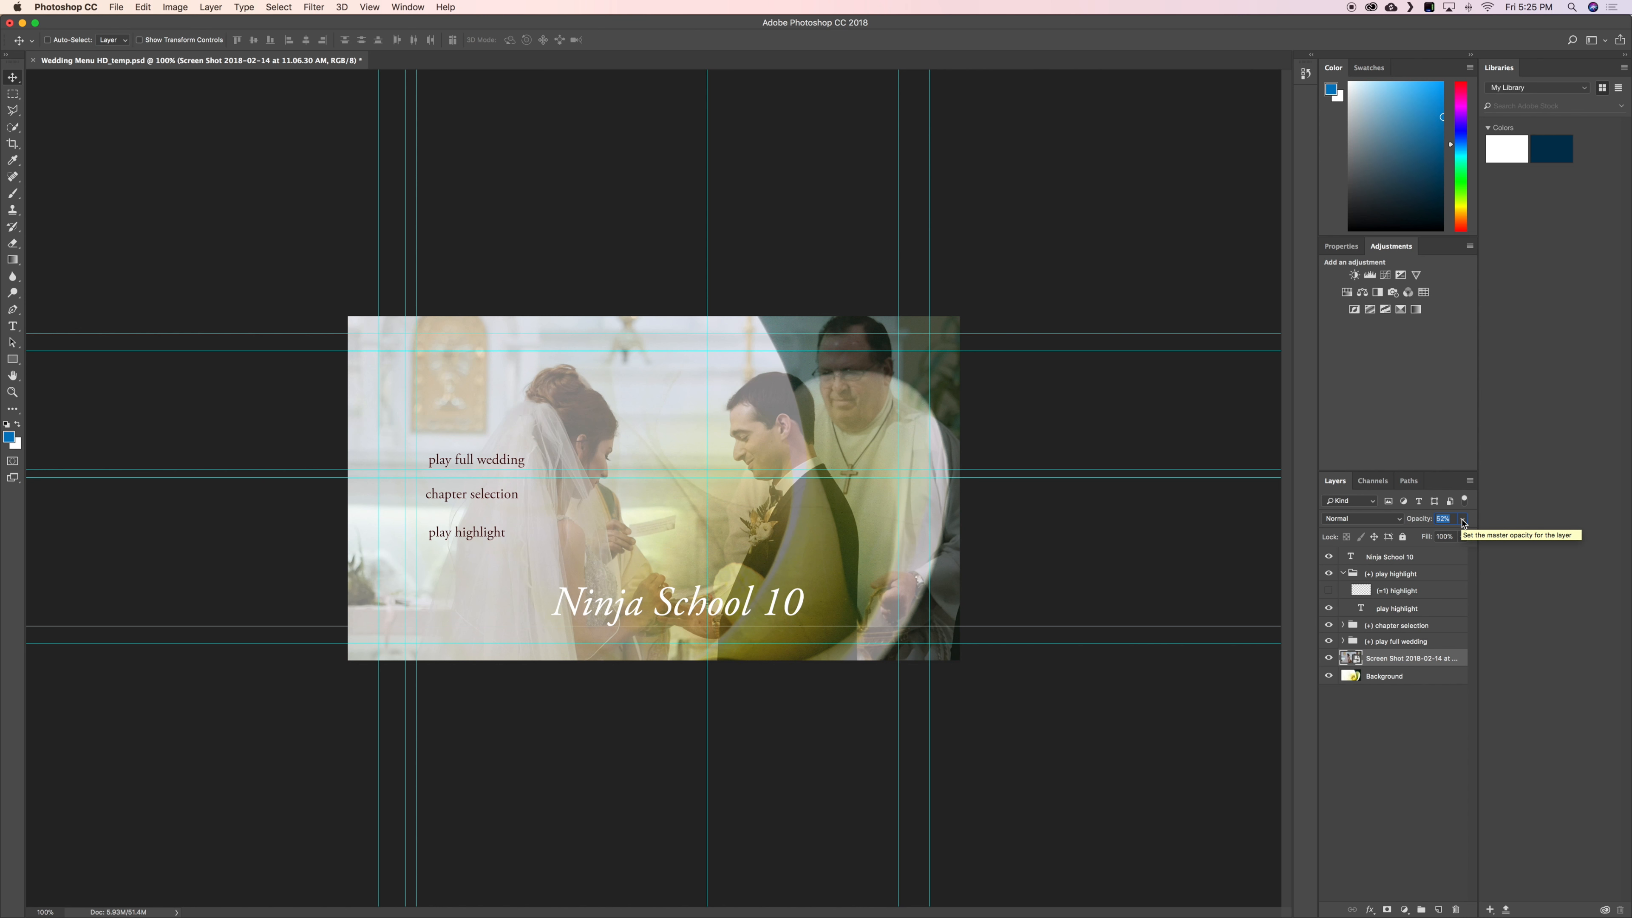
left_click(1437, 694)
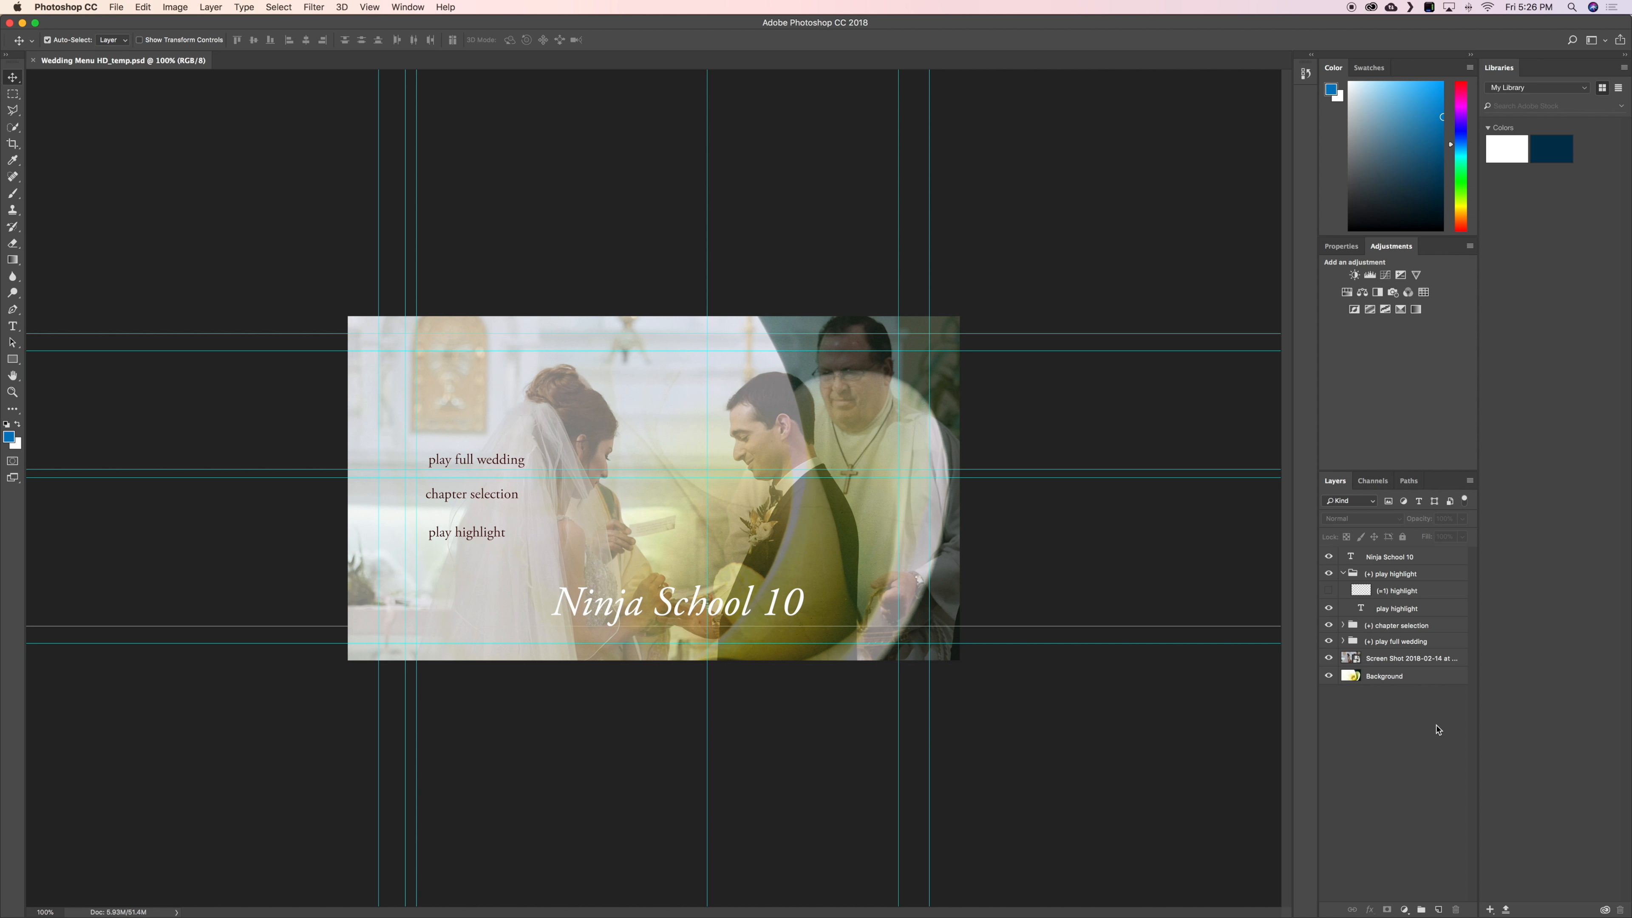
Step: Return to Adobe Encore and review the Wedding Menu HD and Wedding Multipage Submenu HD menus, ending on Wedding Menu HD
key("super+h")
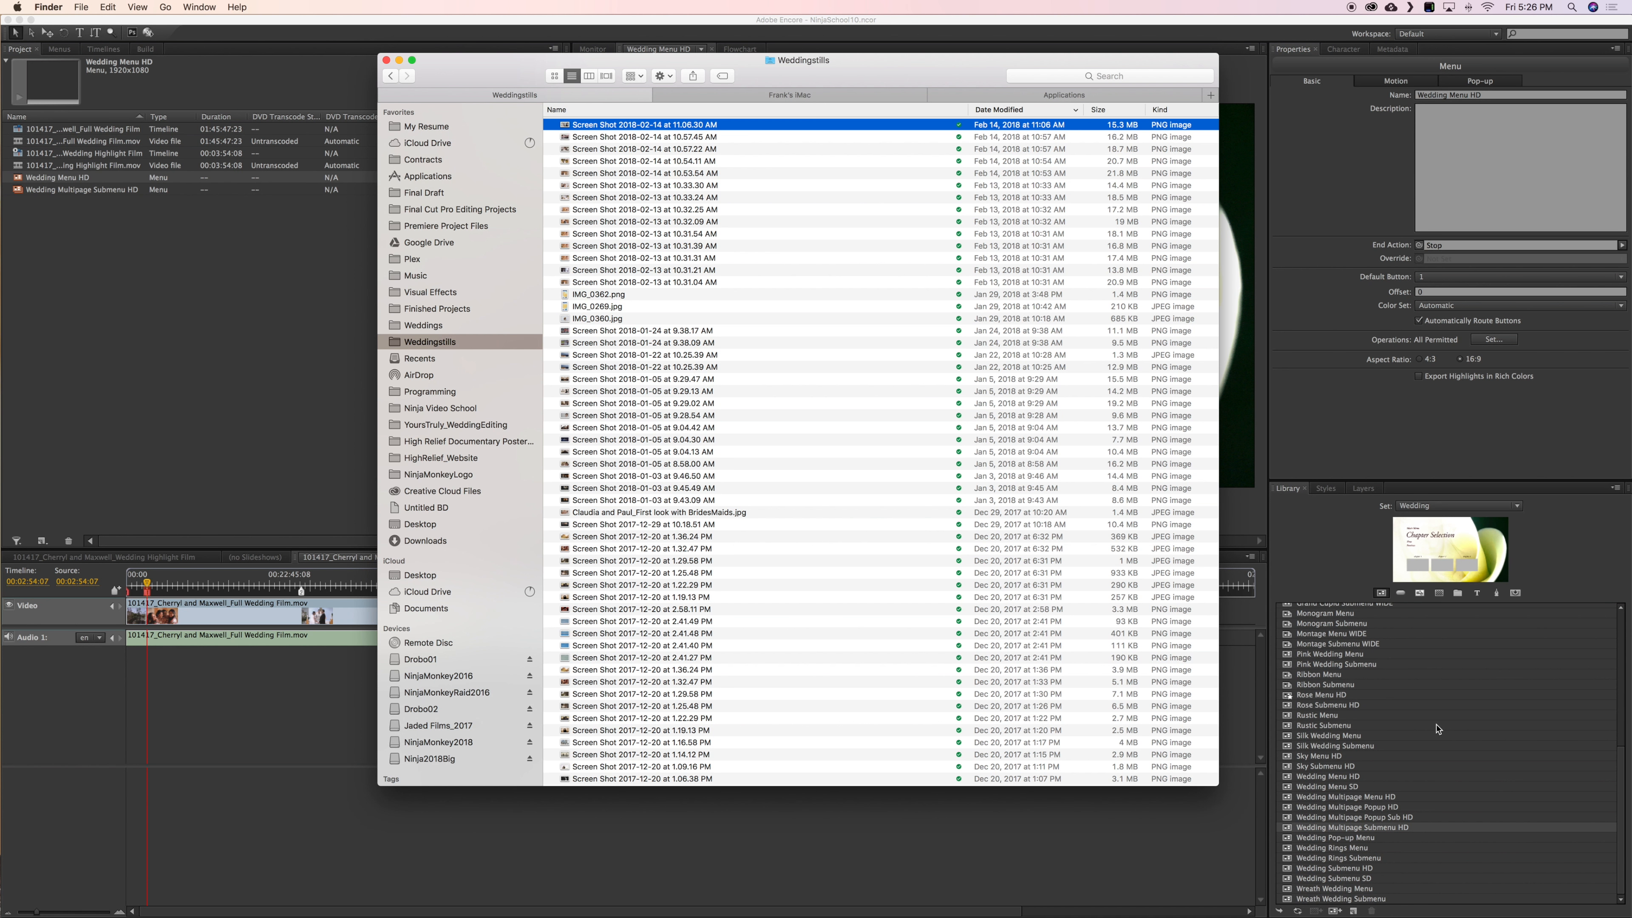
left_click(247, 403)
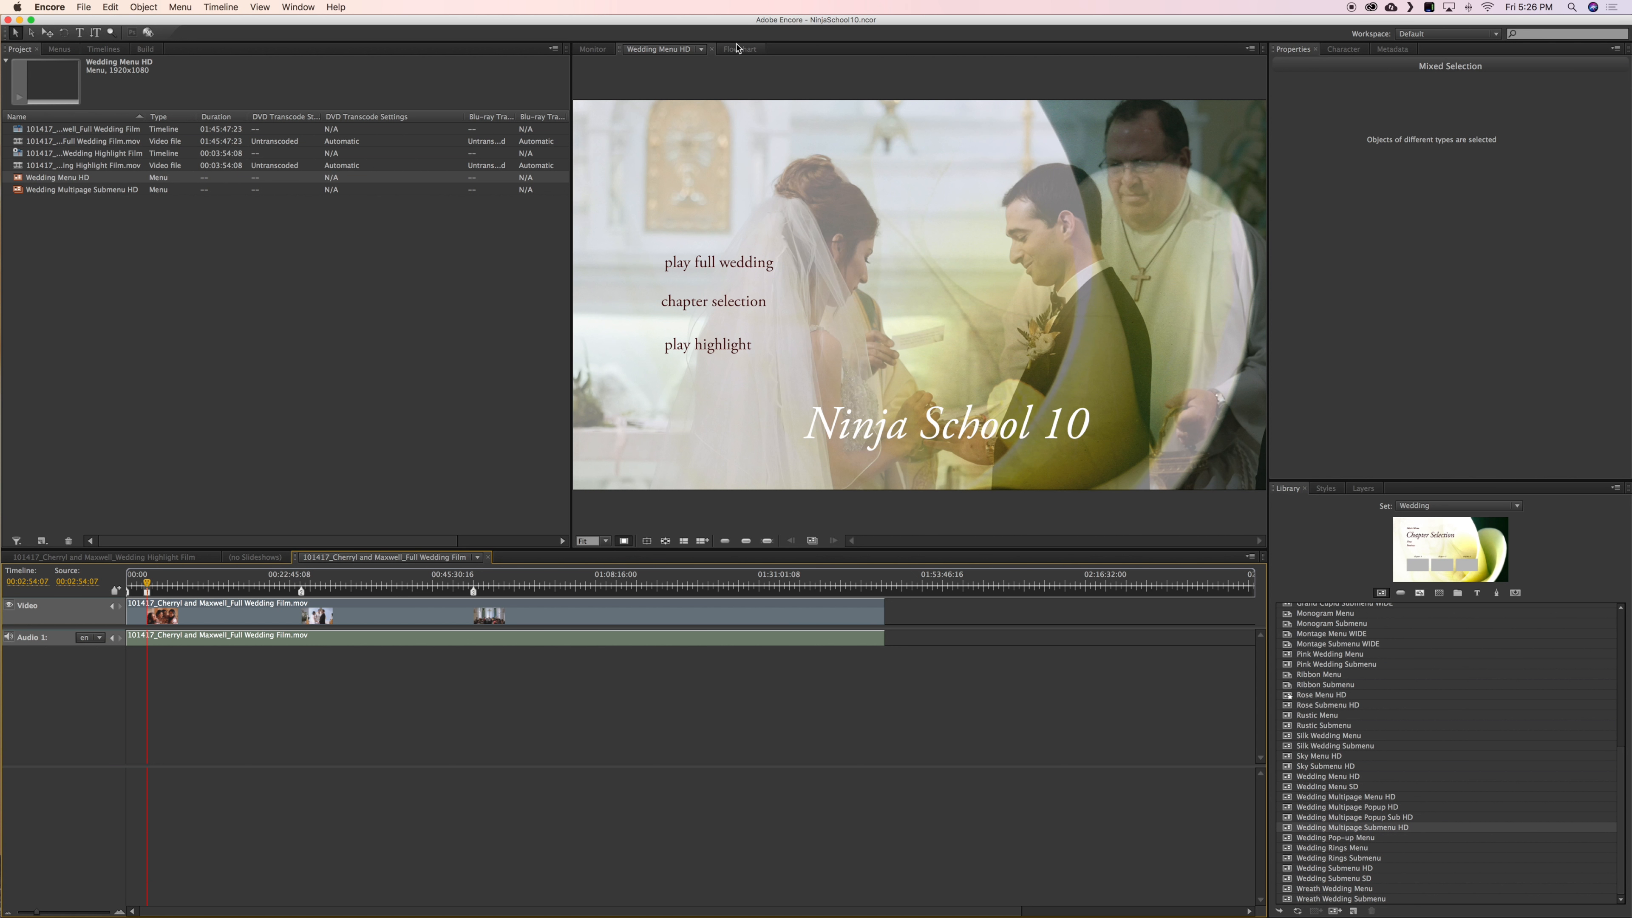
double_click(18, 177)
double_click(19, 190)
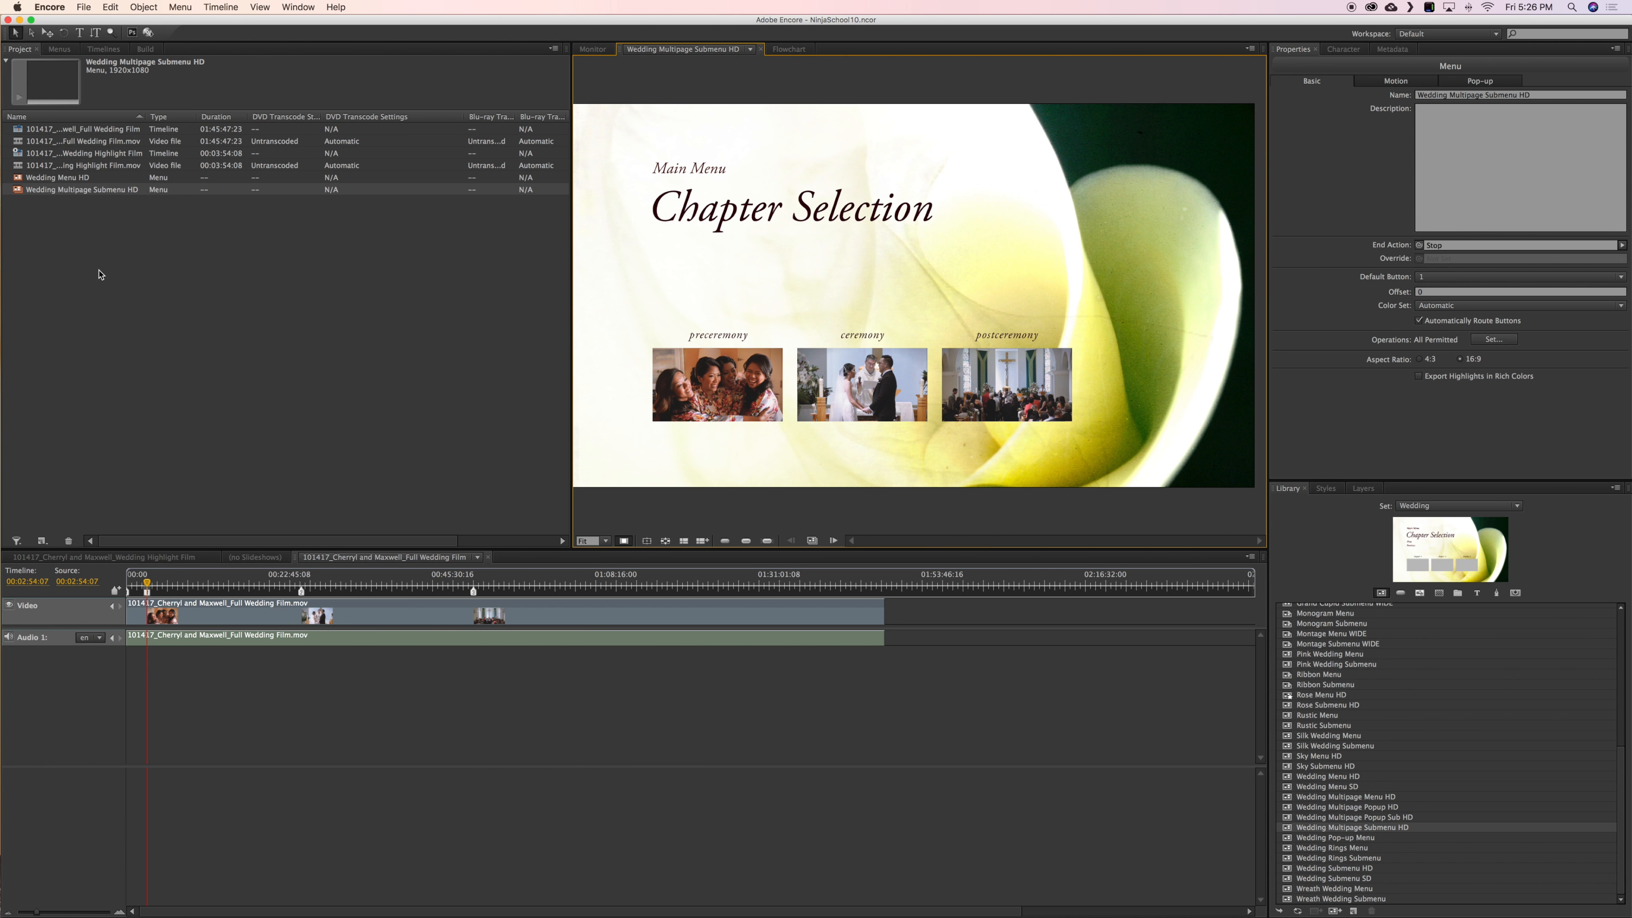
double_click(19, 177)
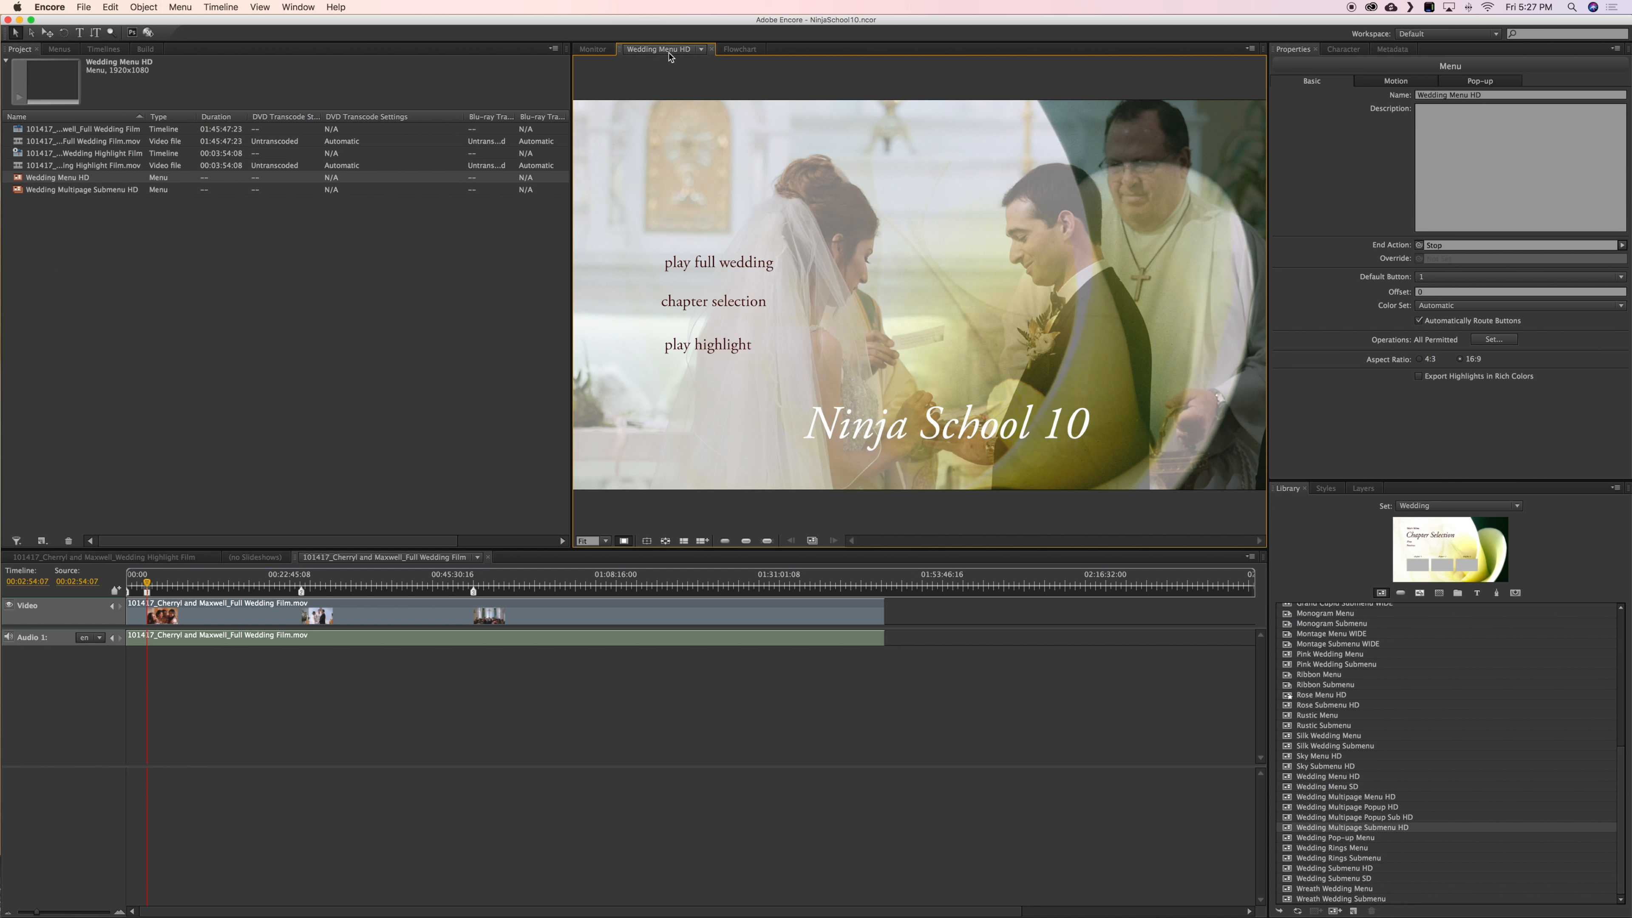
Step: Open the project flowchart and rename the disc as "Ninja Monkey 10"
left_click(740, 49)
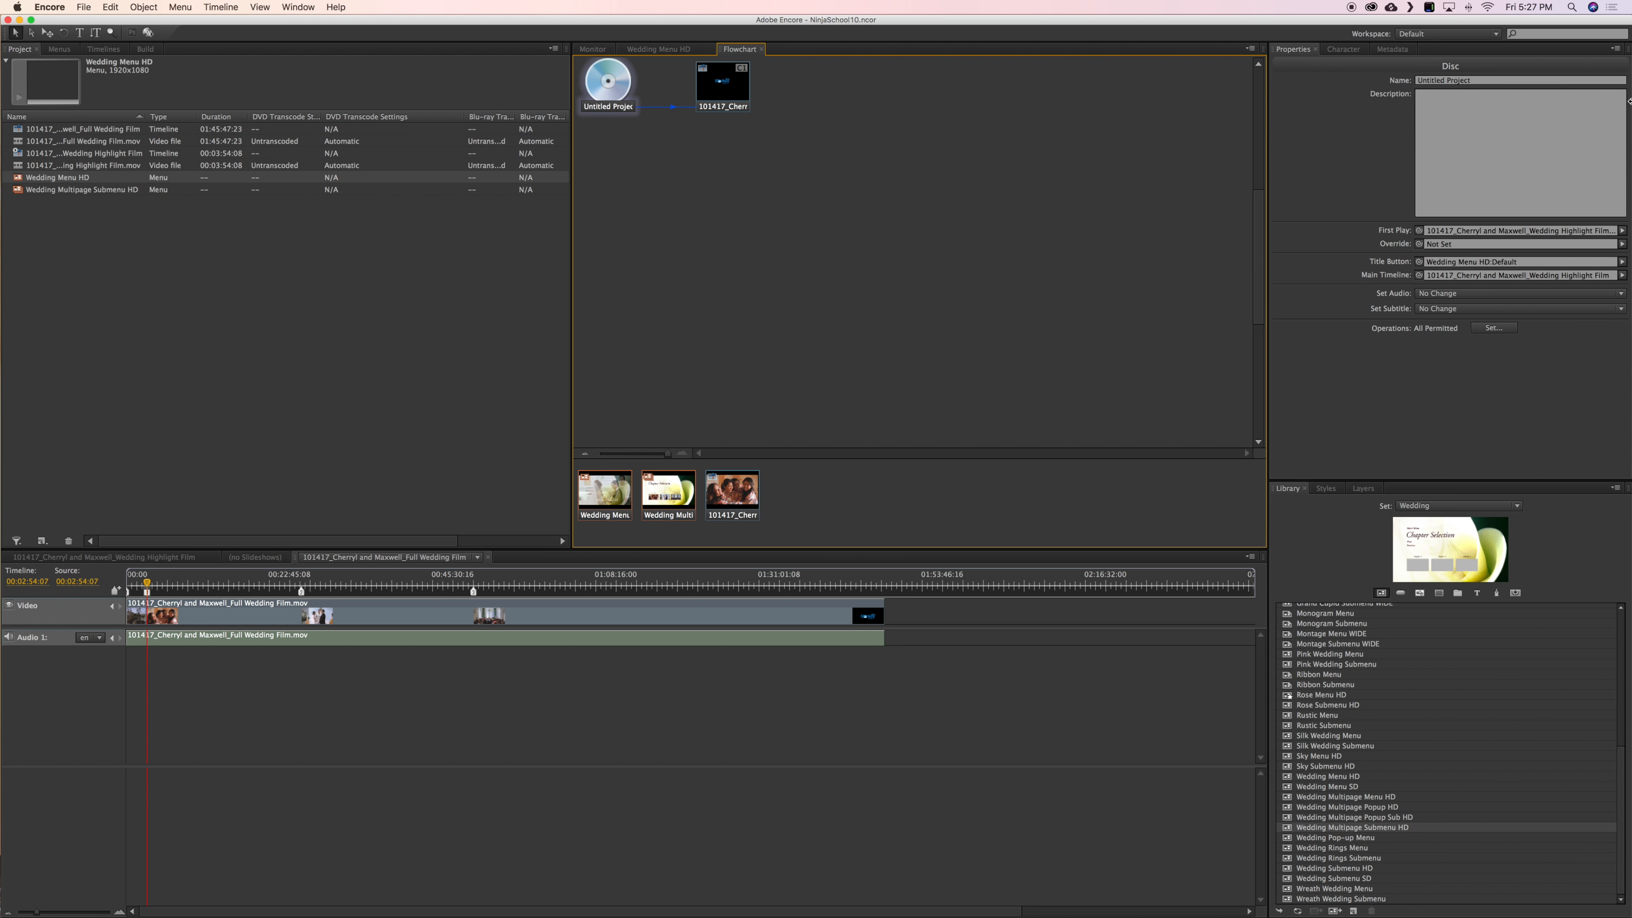
left_click(1522, 80)
type("Ninja")
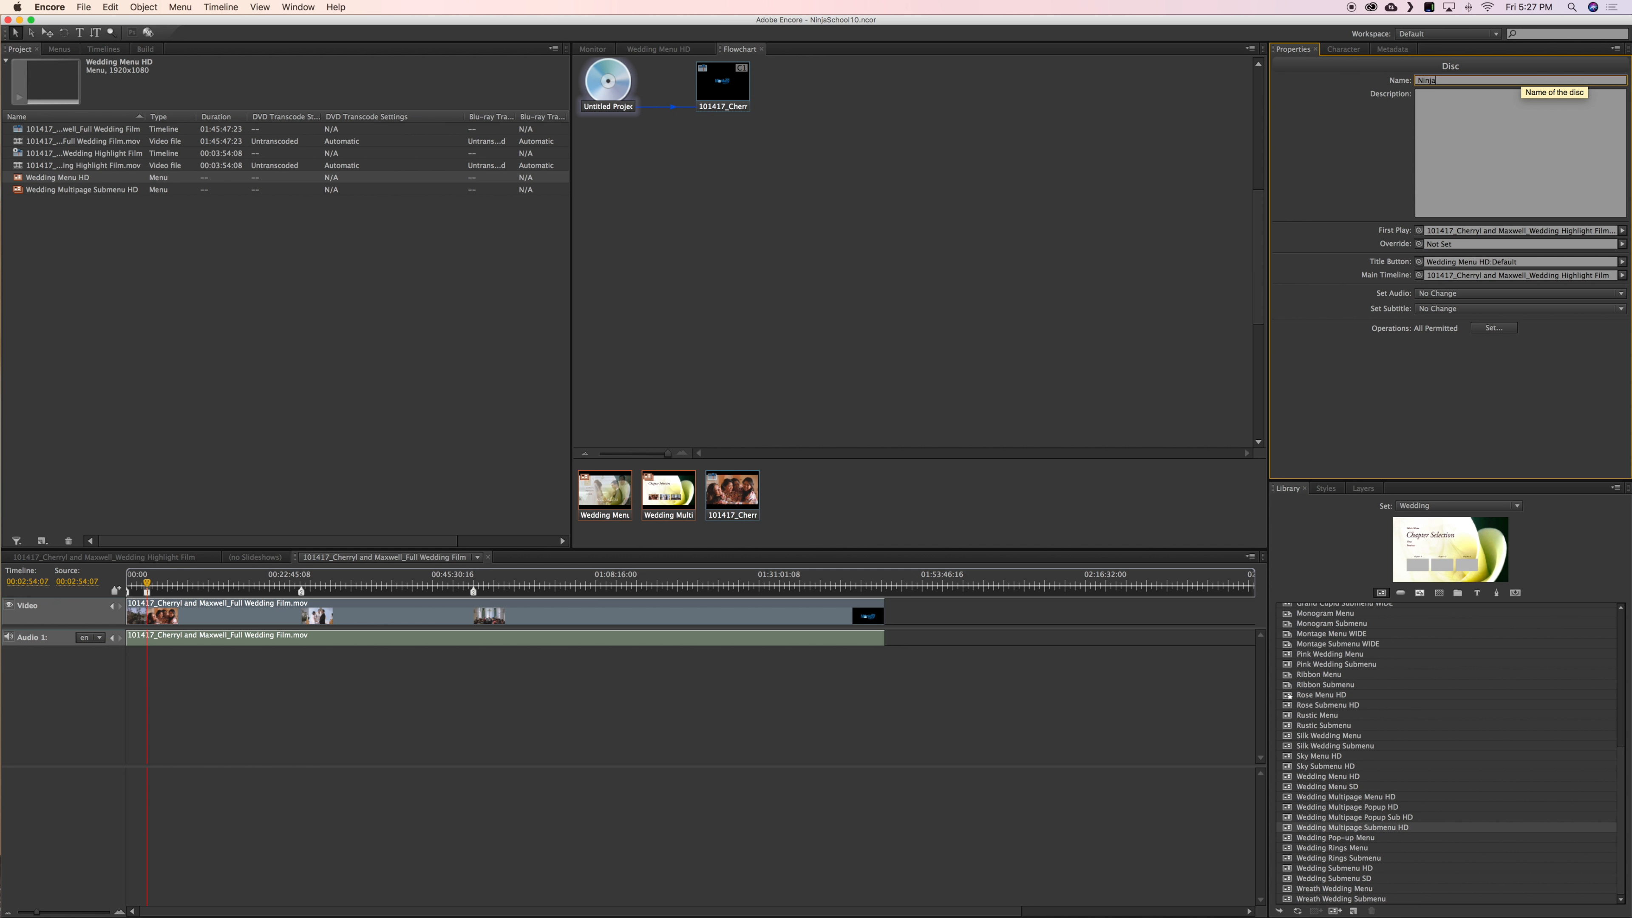
type(" Monkey 10")
key("Return")
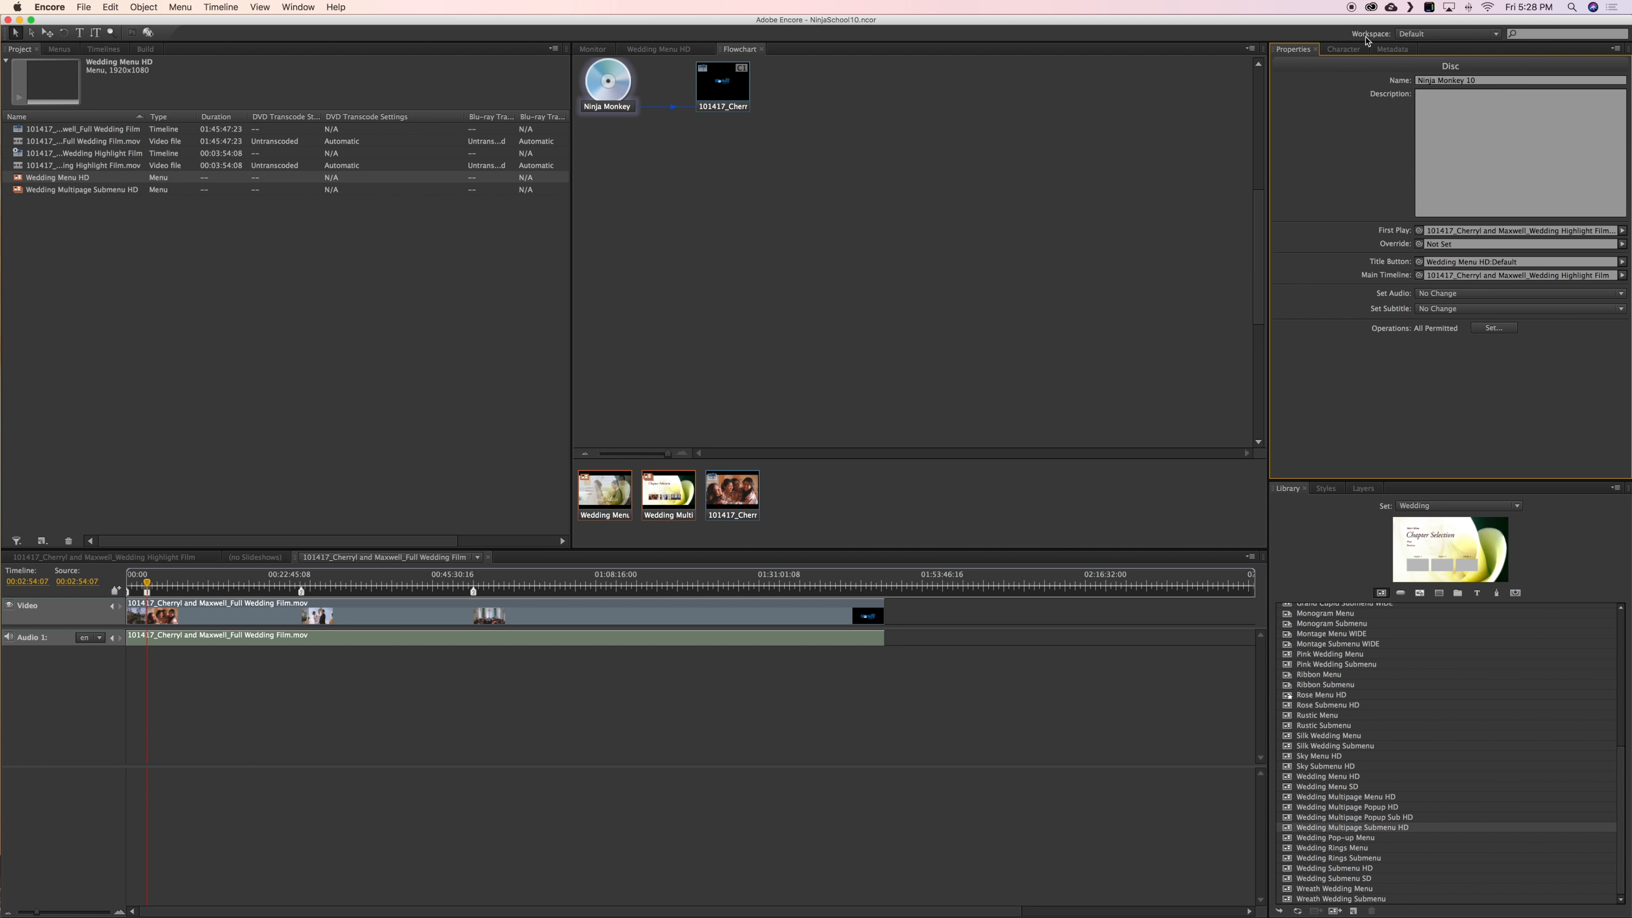
Step: Set the disc's First Play to Wedding Menu HD and check its full wedding and chapter selection links in the flowchart
left_click(601, 90)
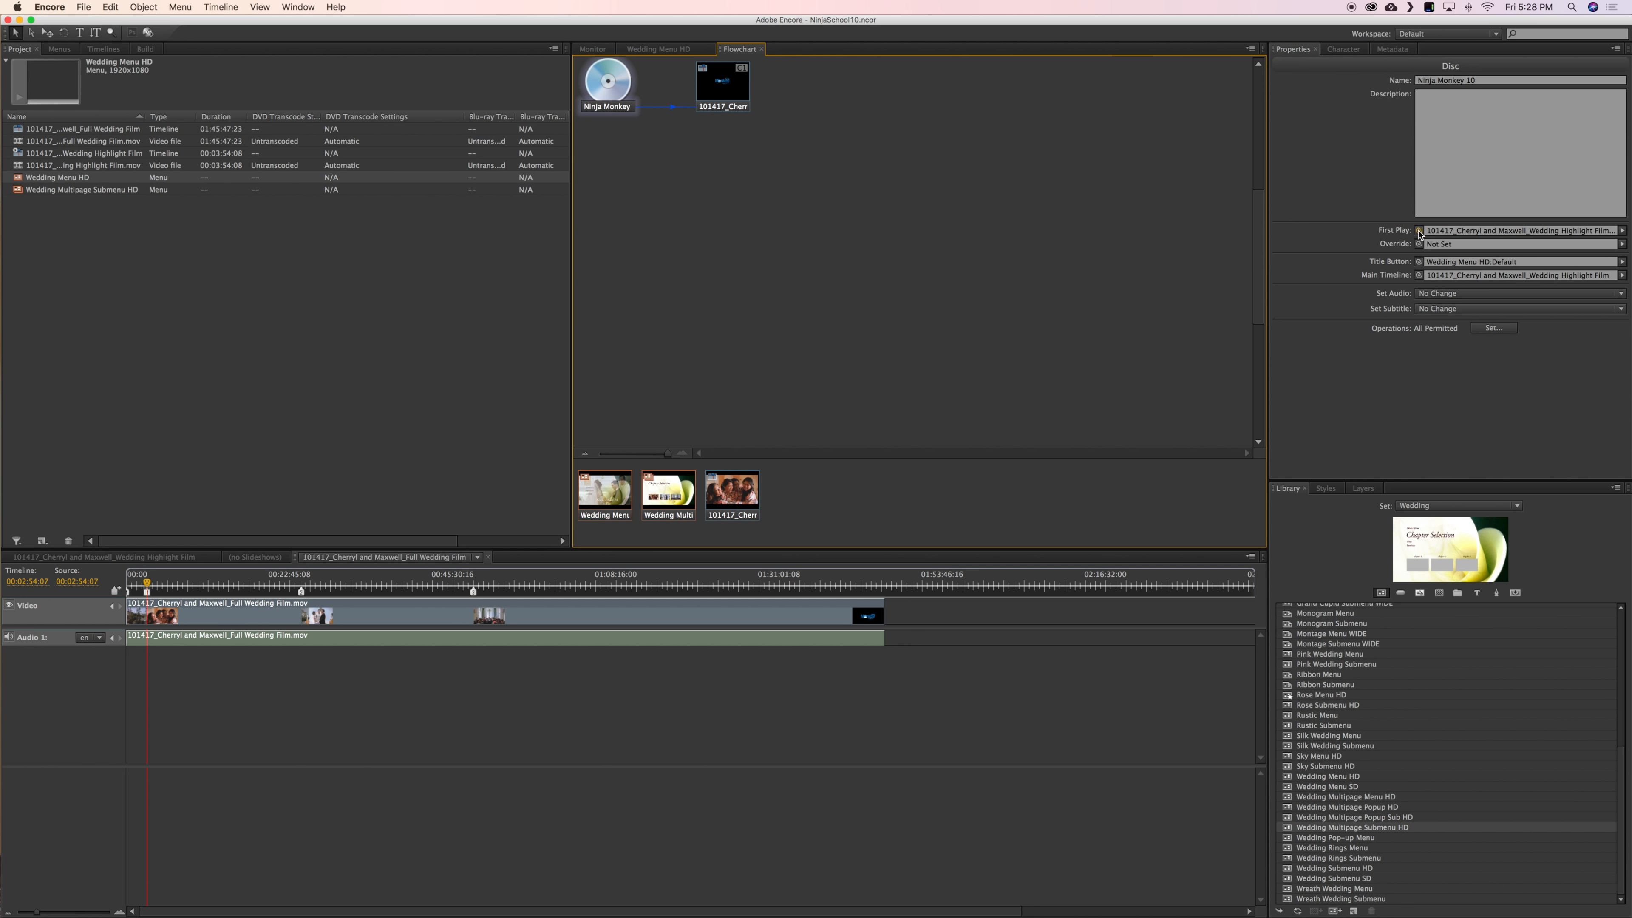
left_click_drag(1419, 233, 43, 180)
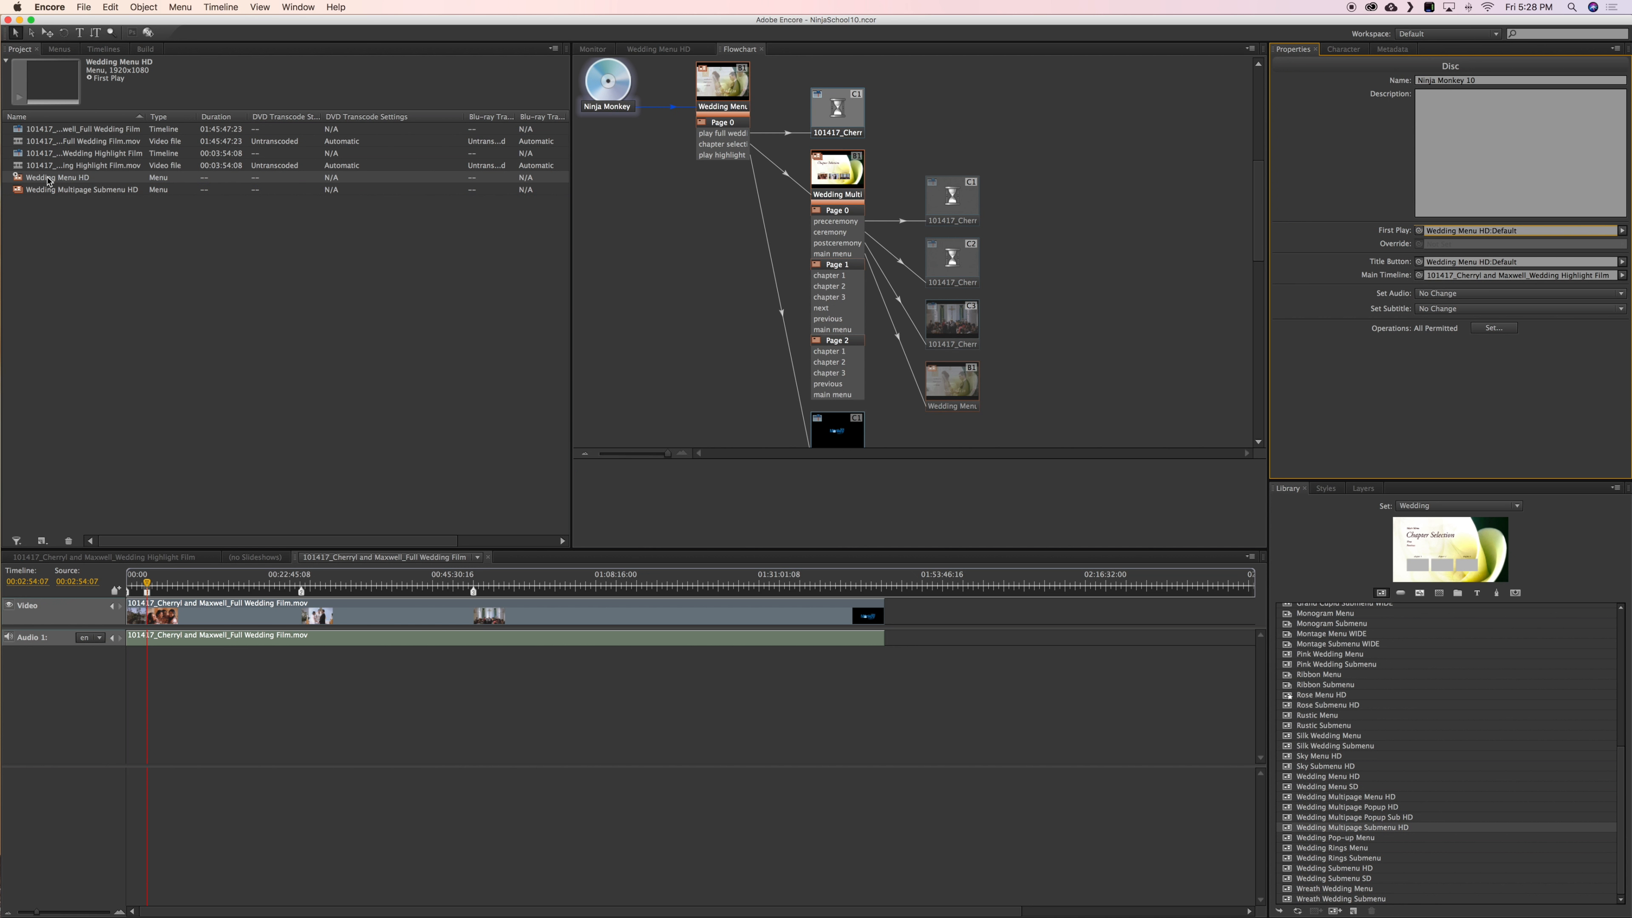
left_click(727, 139)
left_click(726, 146)
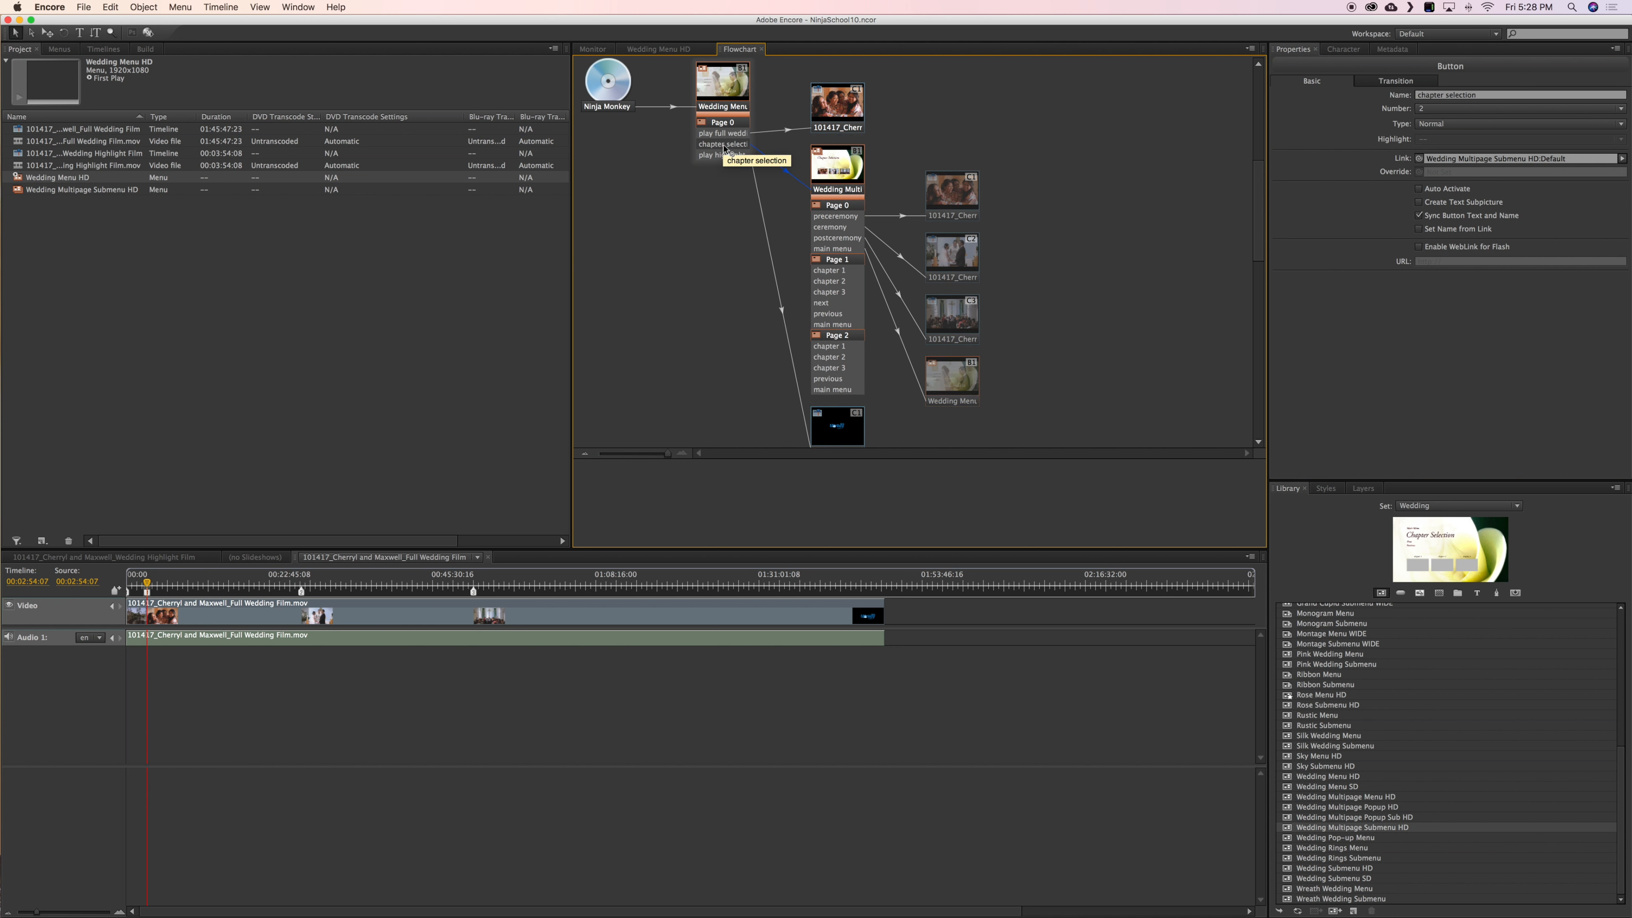
Step: Open the Wedding Multipage Submenu HD menu from the flowchart in Photoshop for editing
left_click(841, 128)
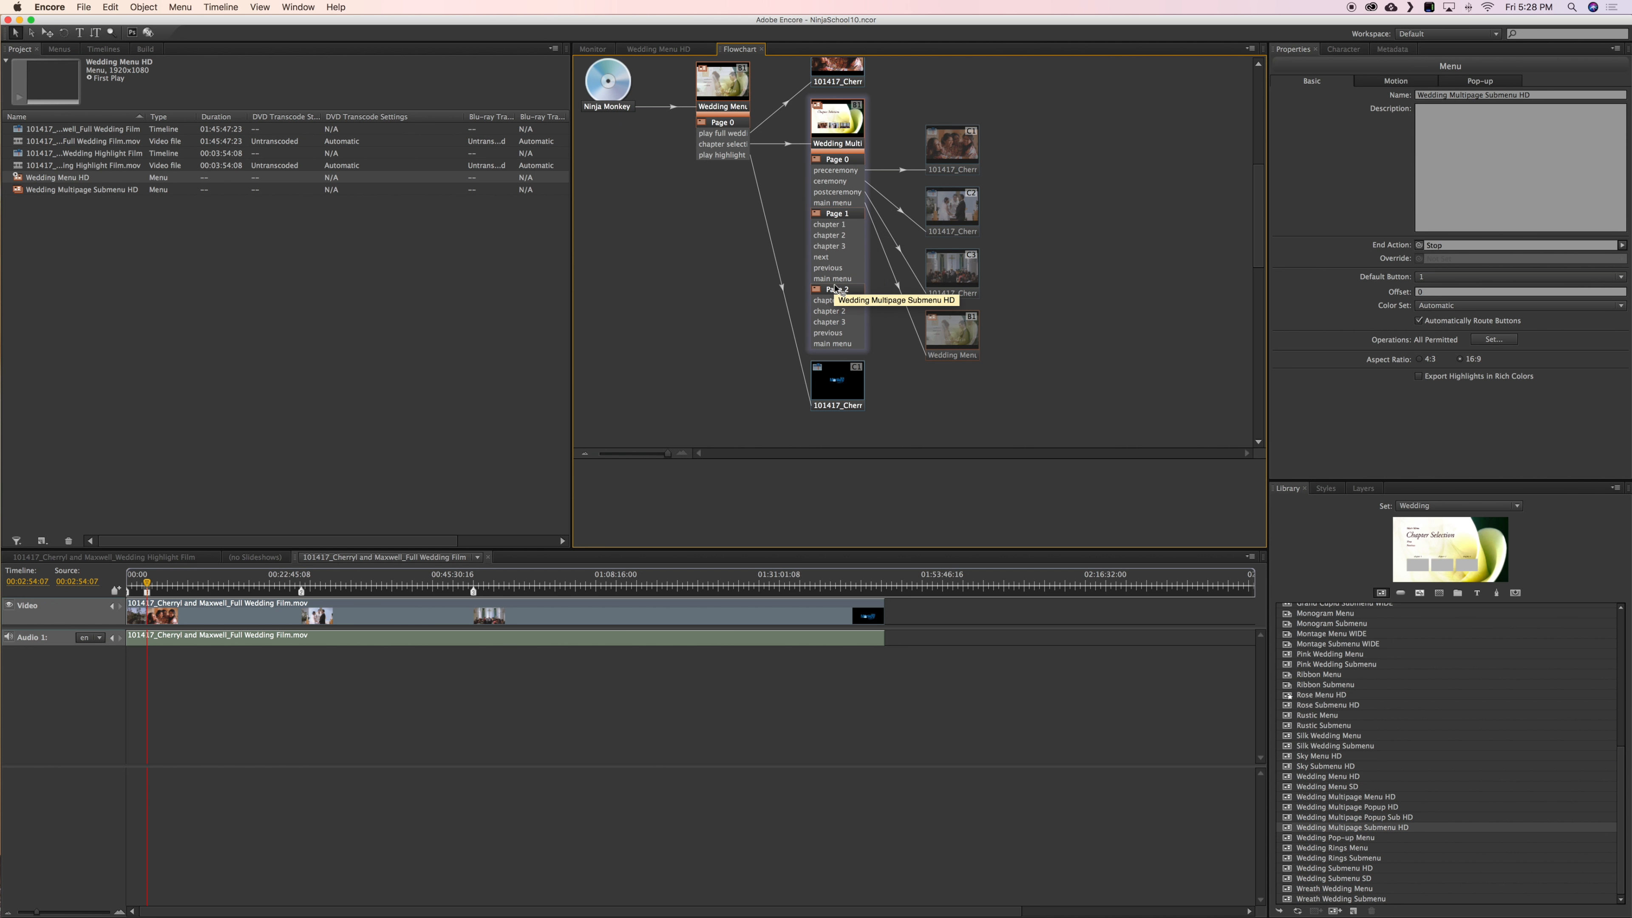
right_click(835, 116)
left_click(892, 168)
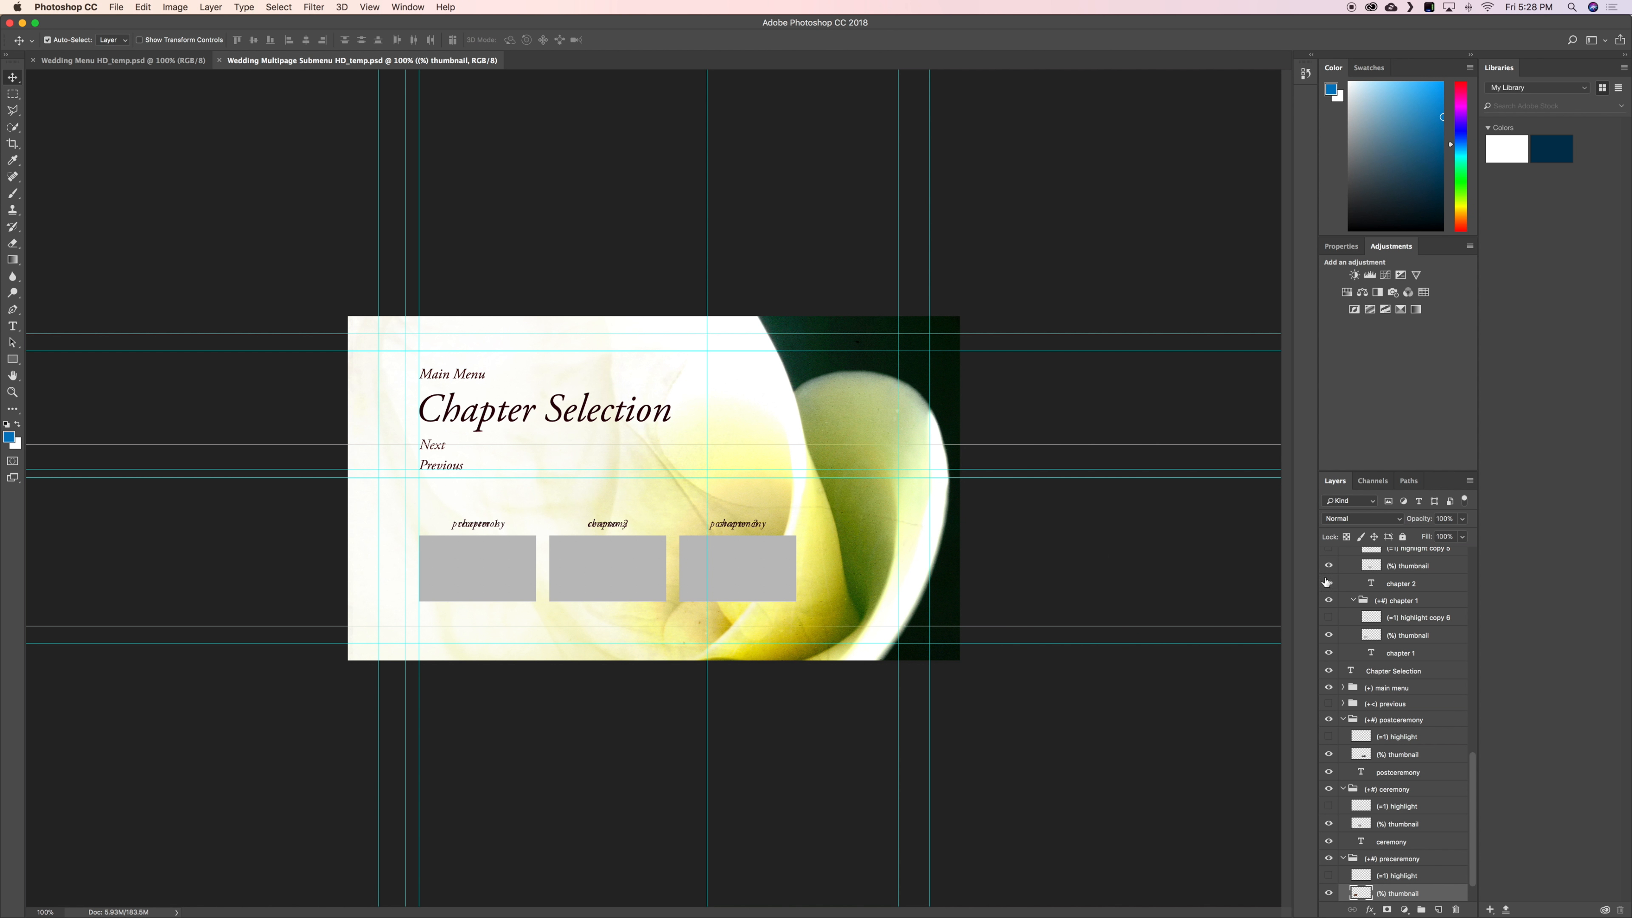
Step: Collapse and hide the Page 2 and Page 1 layer groups of the chapter submenu
scroll(1397, 598, "up", 10)
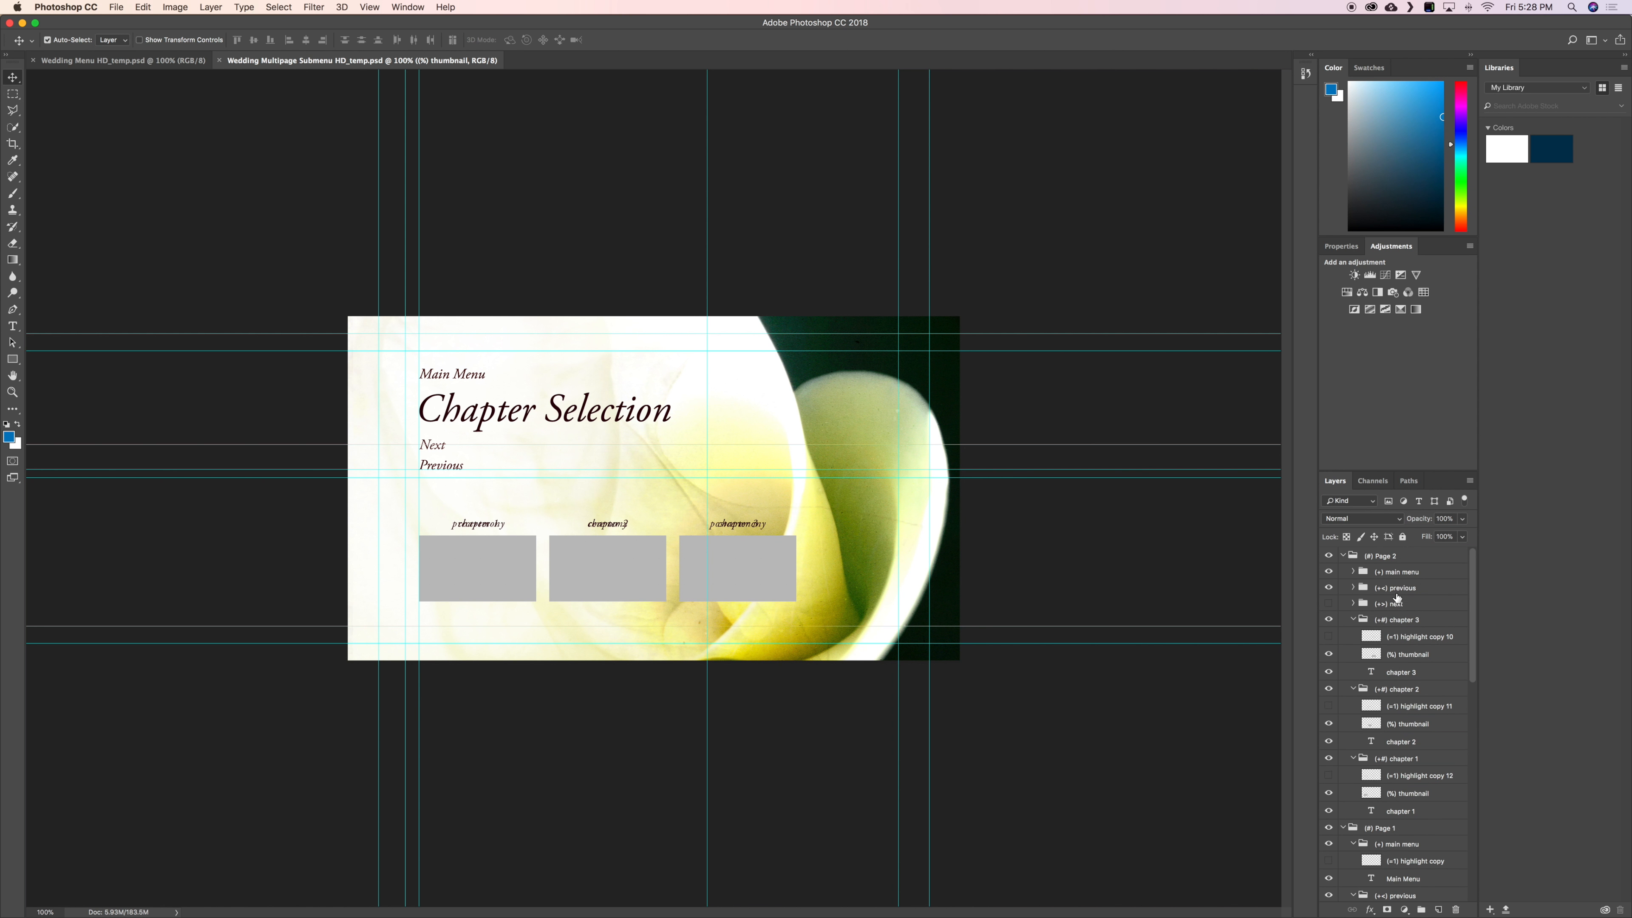
left_click(1343, 555)
left_click(1344, 572)
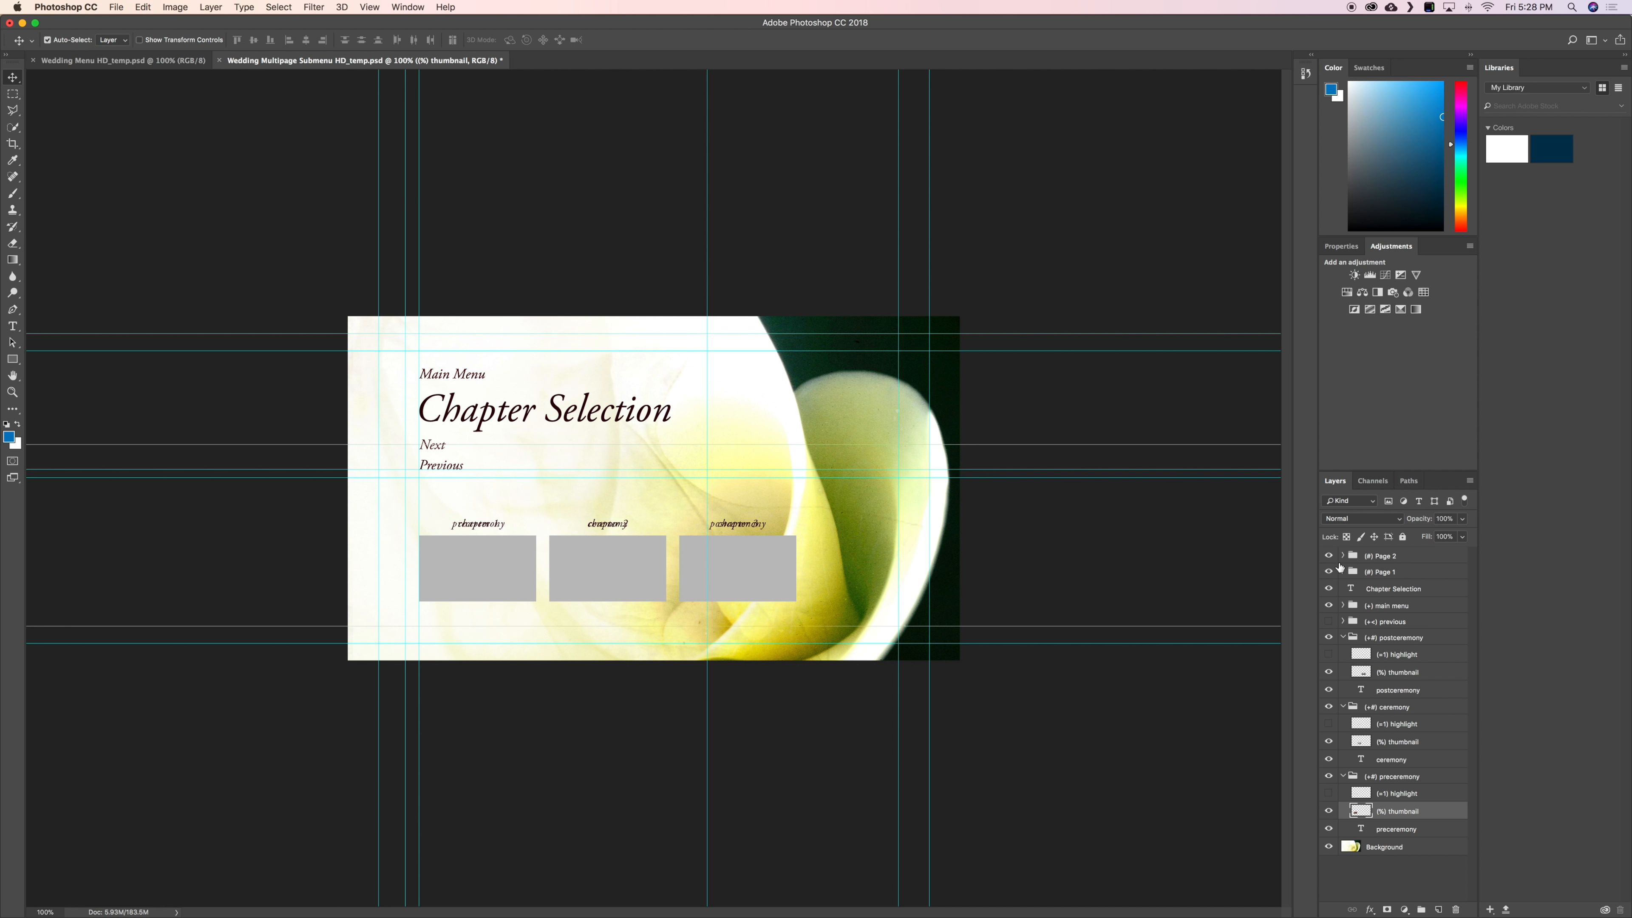
left_click(1329, 572)
left_click(1329, 556)
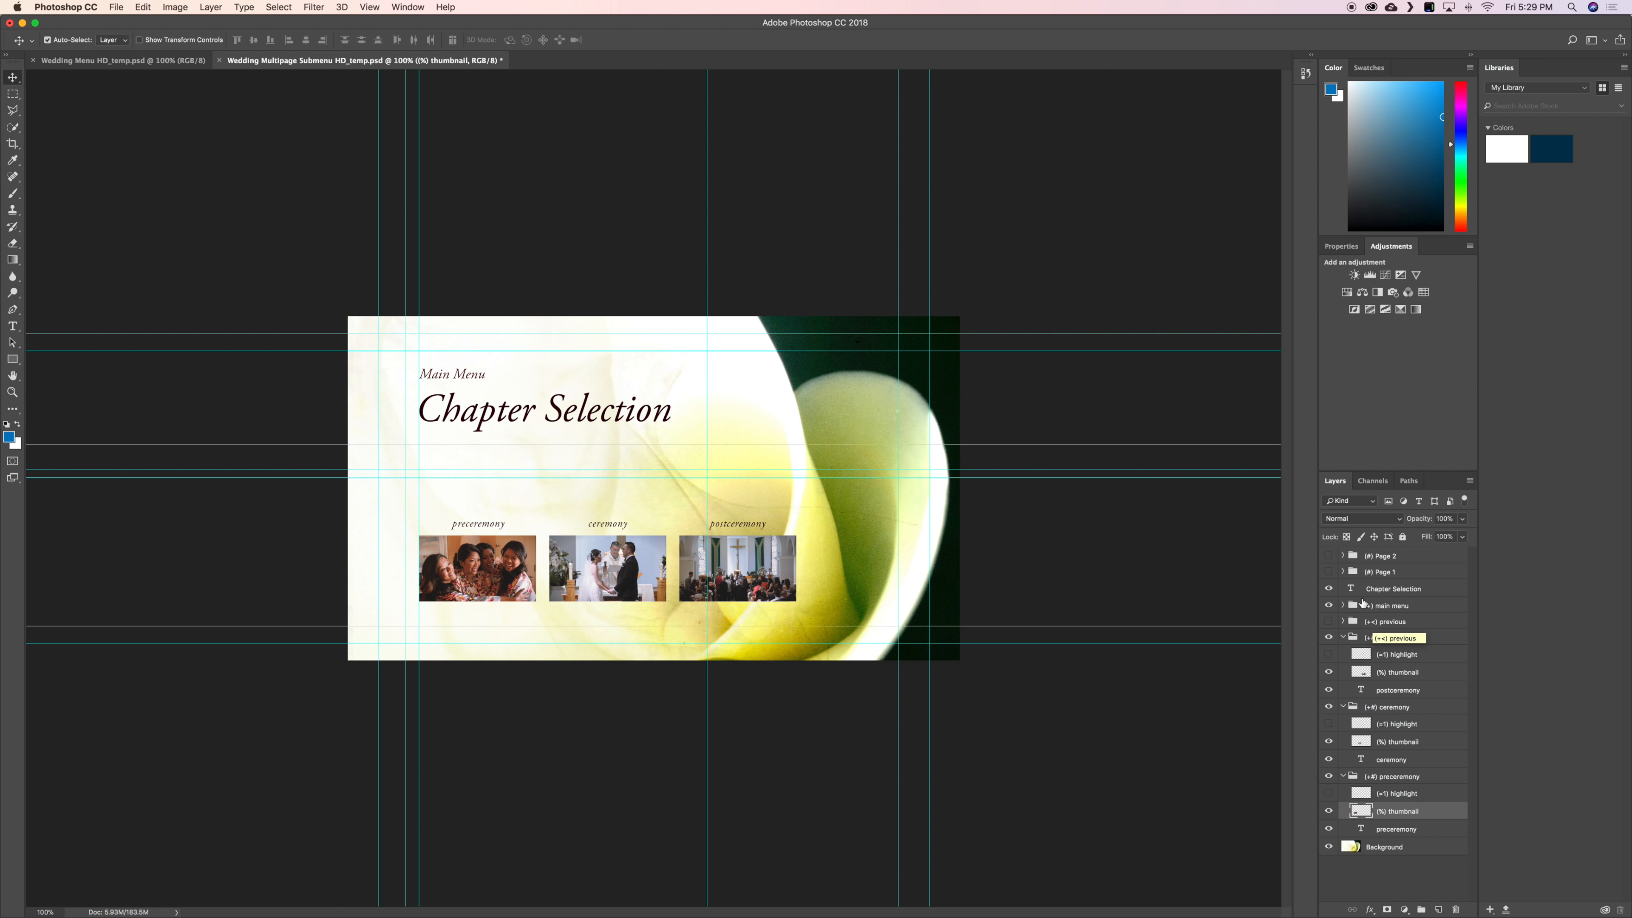
Step: Save the chapter submenu in Photoshop, return to Encore and check the updated submenu in the flowchart
key("super+s")
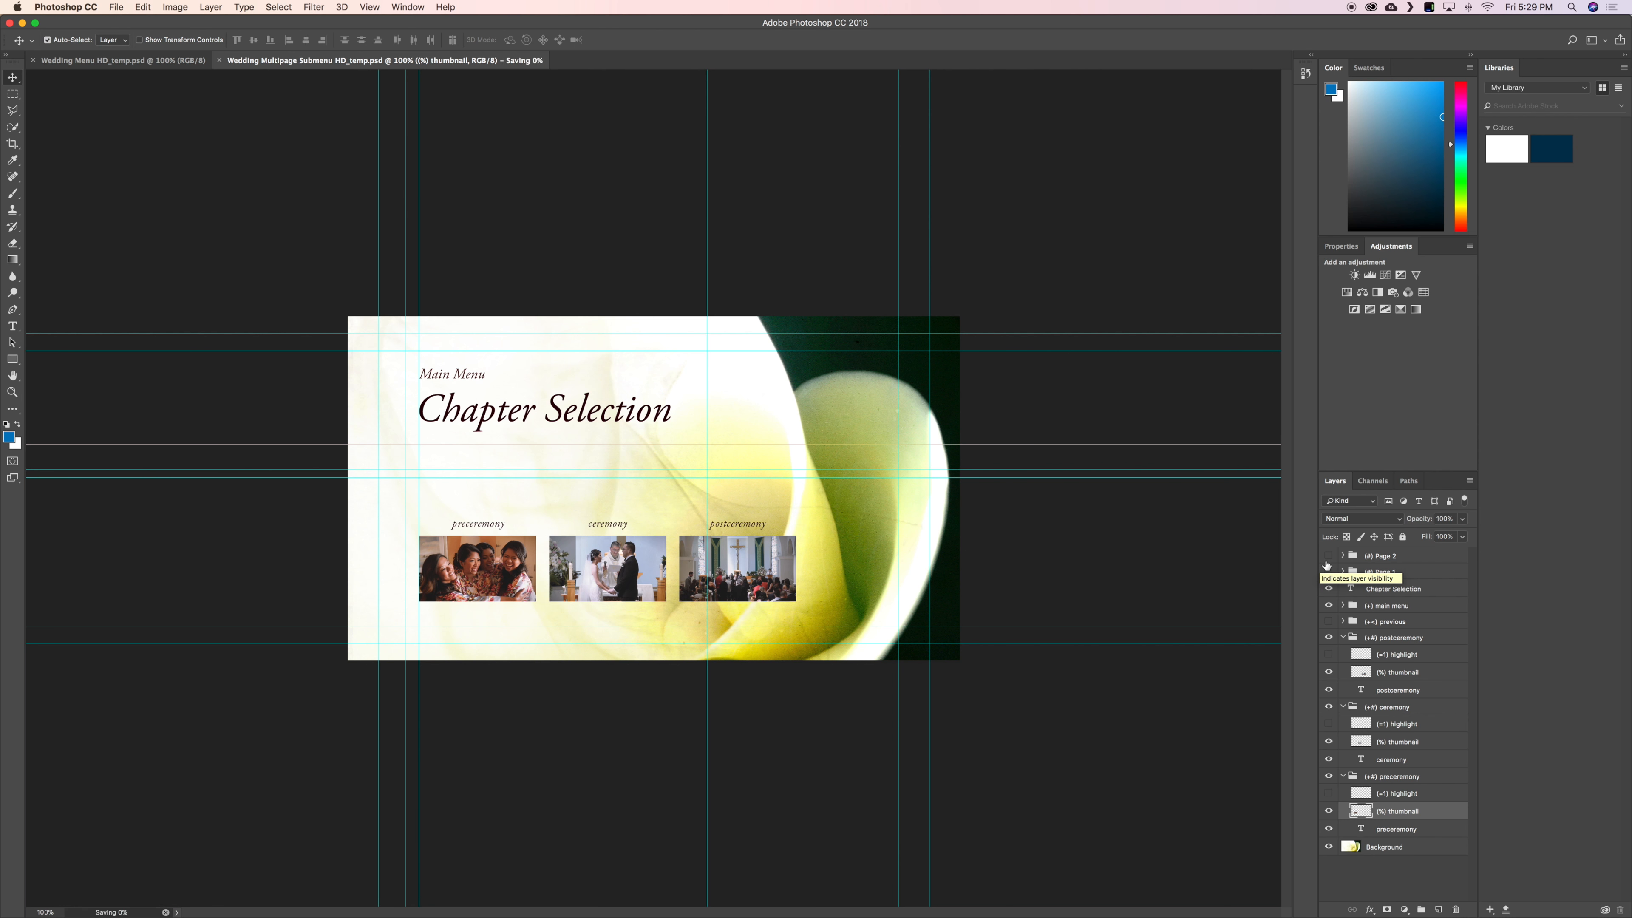
key("super+Tab")
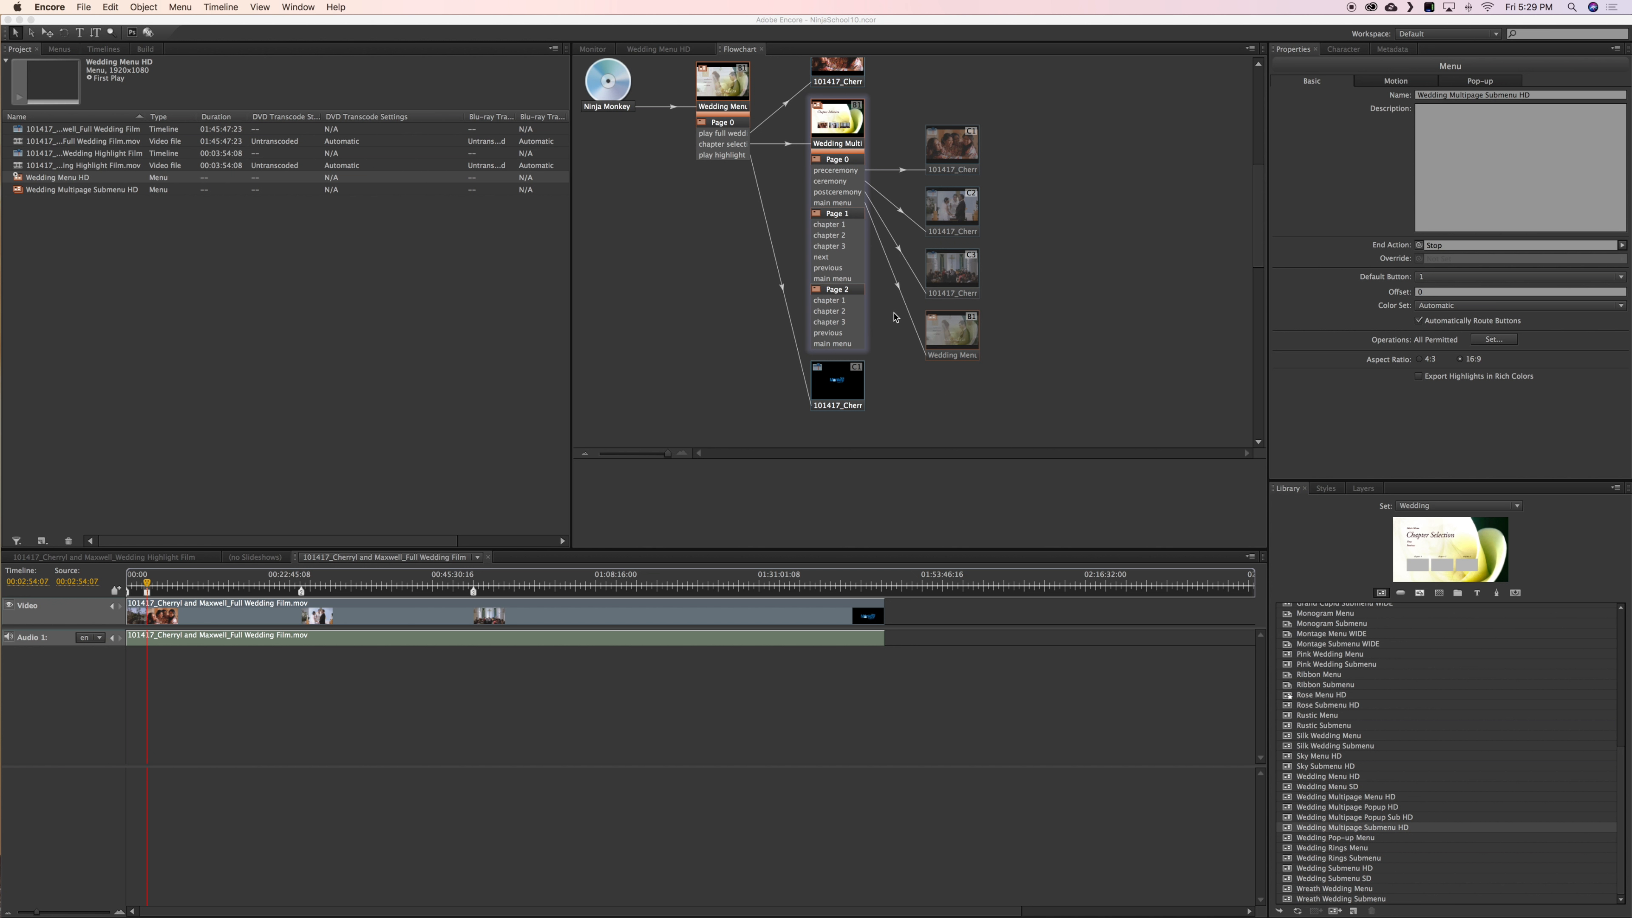
scroll(875, 336, "up", 5)
scroll(875, 337, "down", 5)
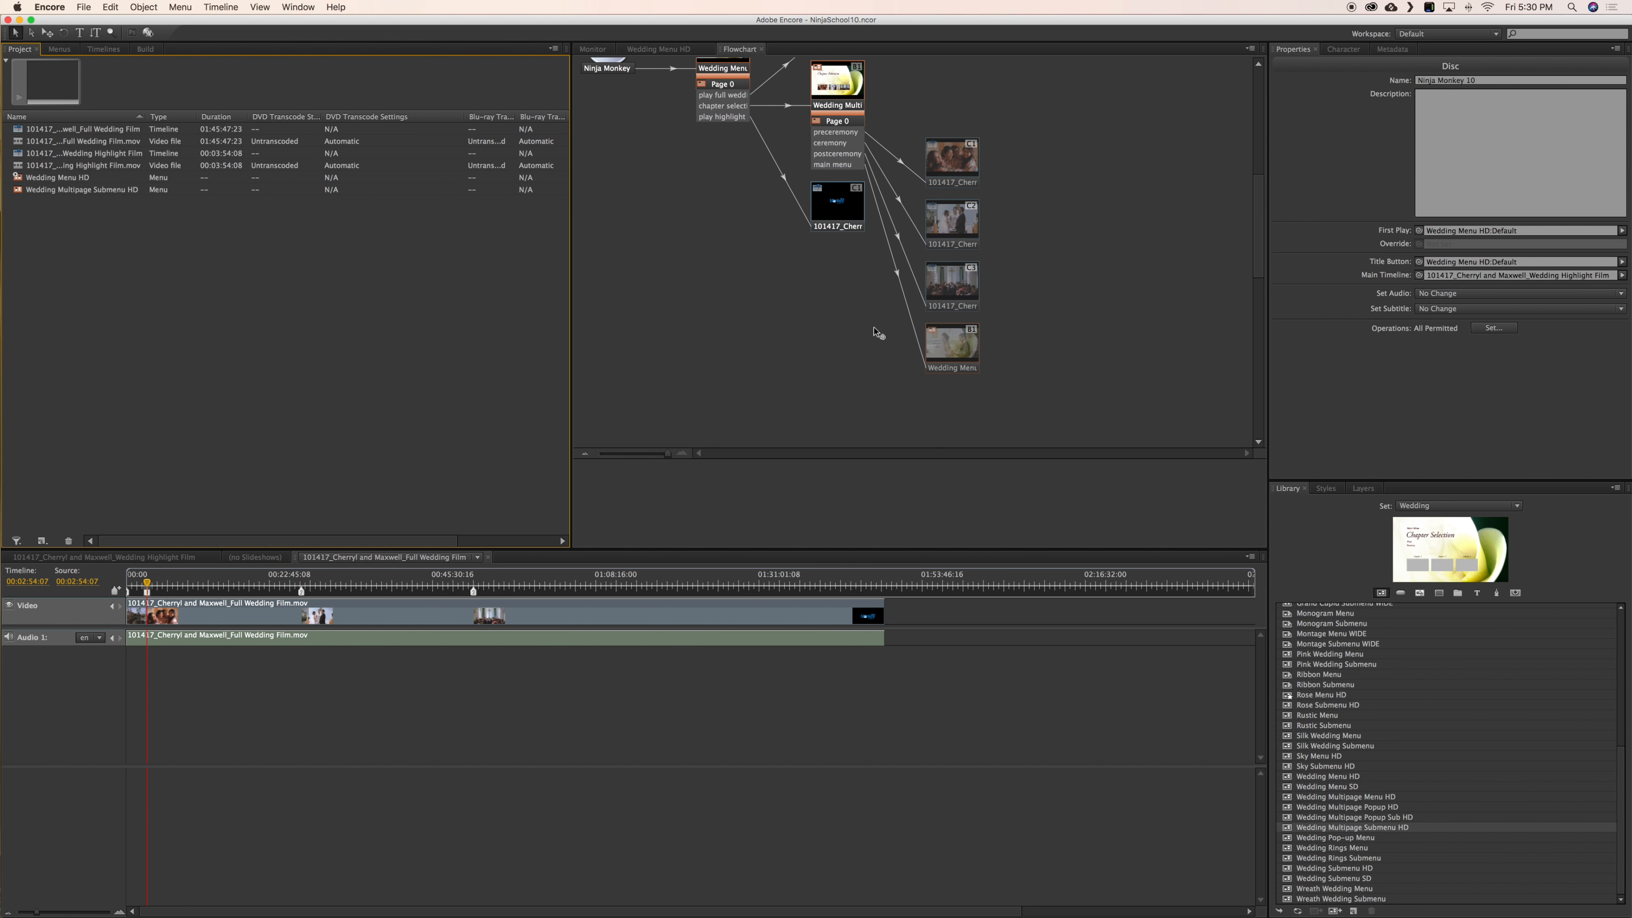
scroll(827, 254, "up", 5)
scroll(827, 253, "down", 5)
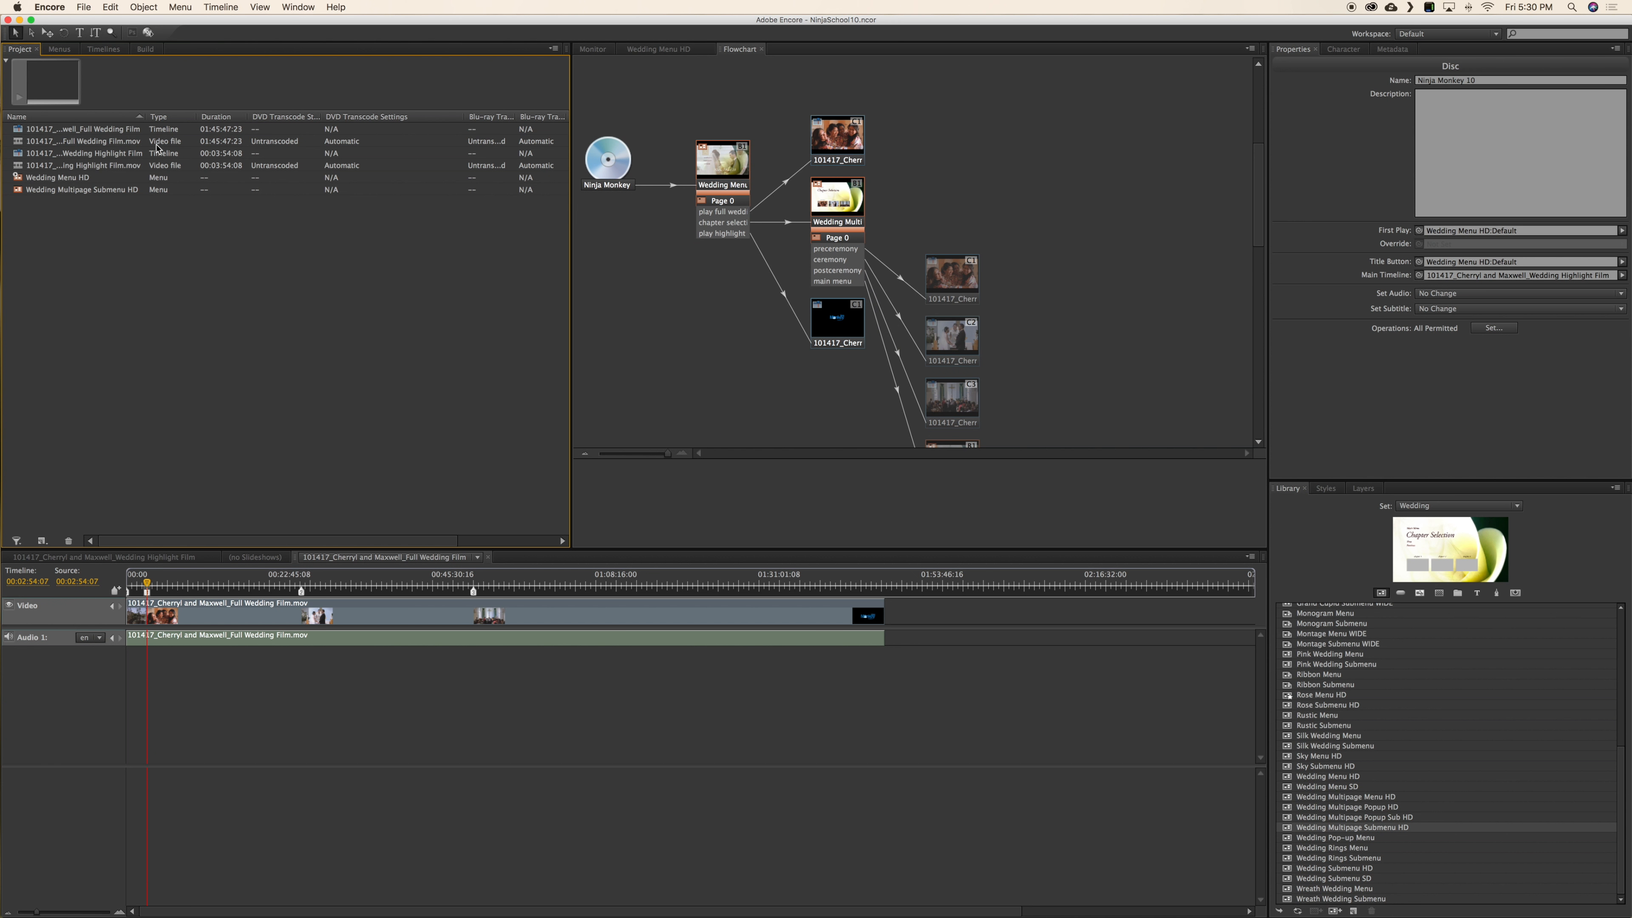
Step: Link the End Action of both the full wedding film and highlight film timelines to Wedding Menu HD
left_click(119, 132)
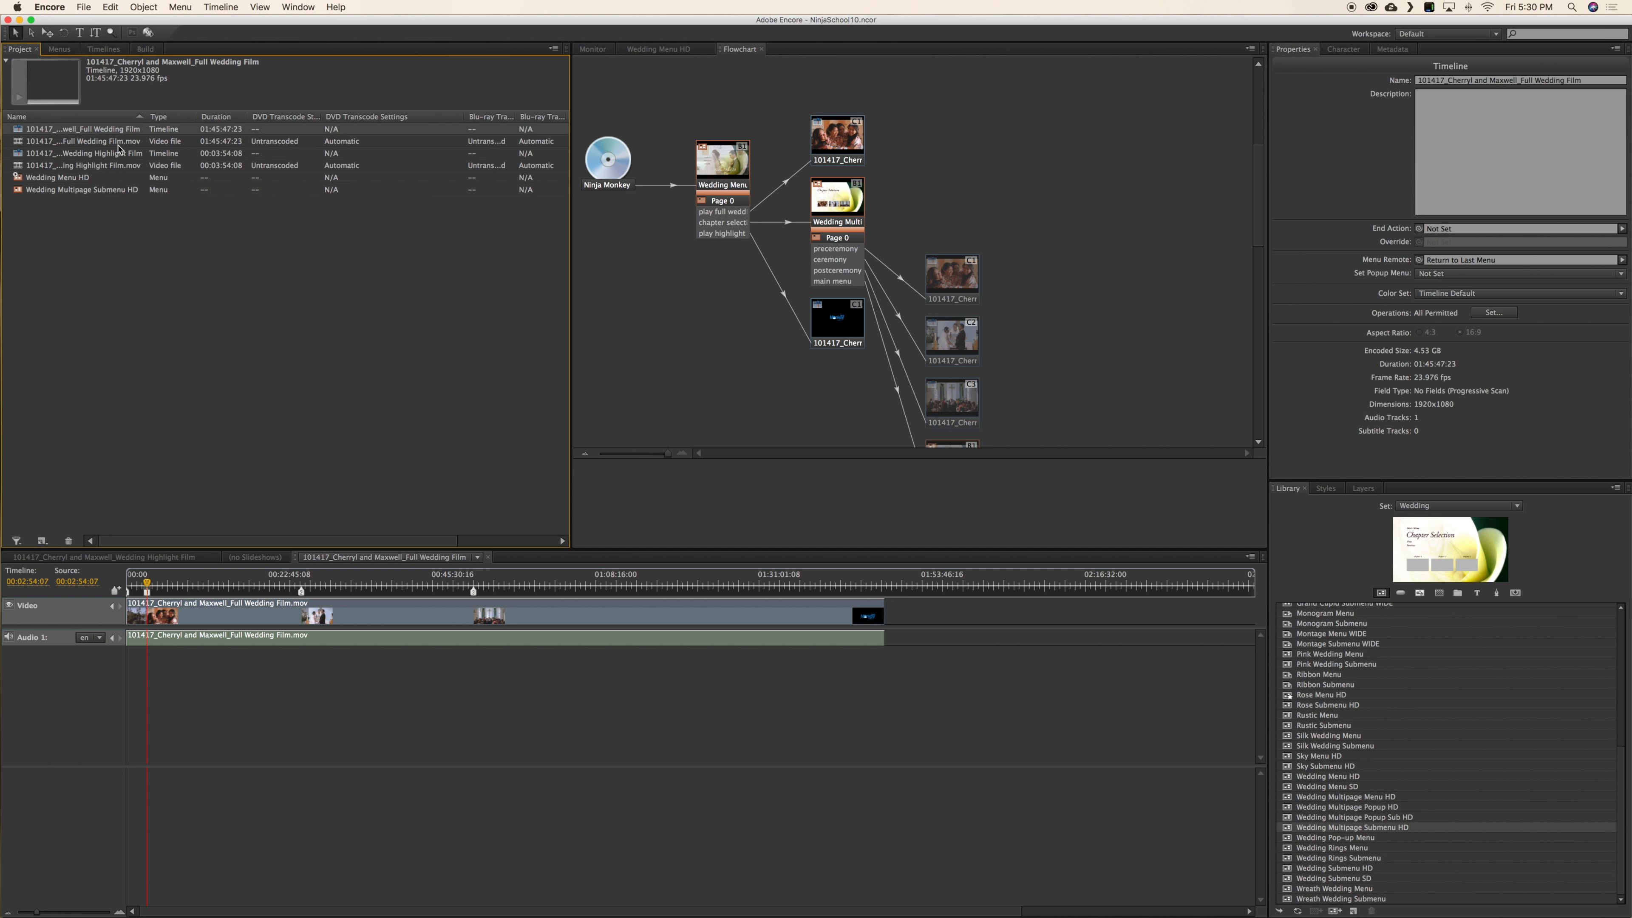
left_click_drag(1420, 228, 41, 179)
left_click(83, 158)
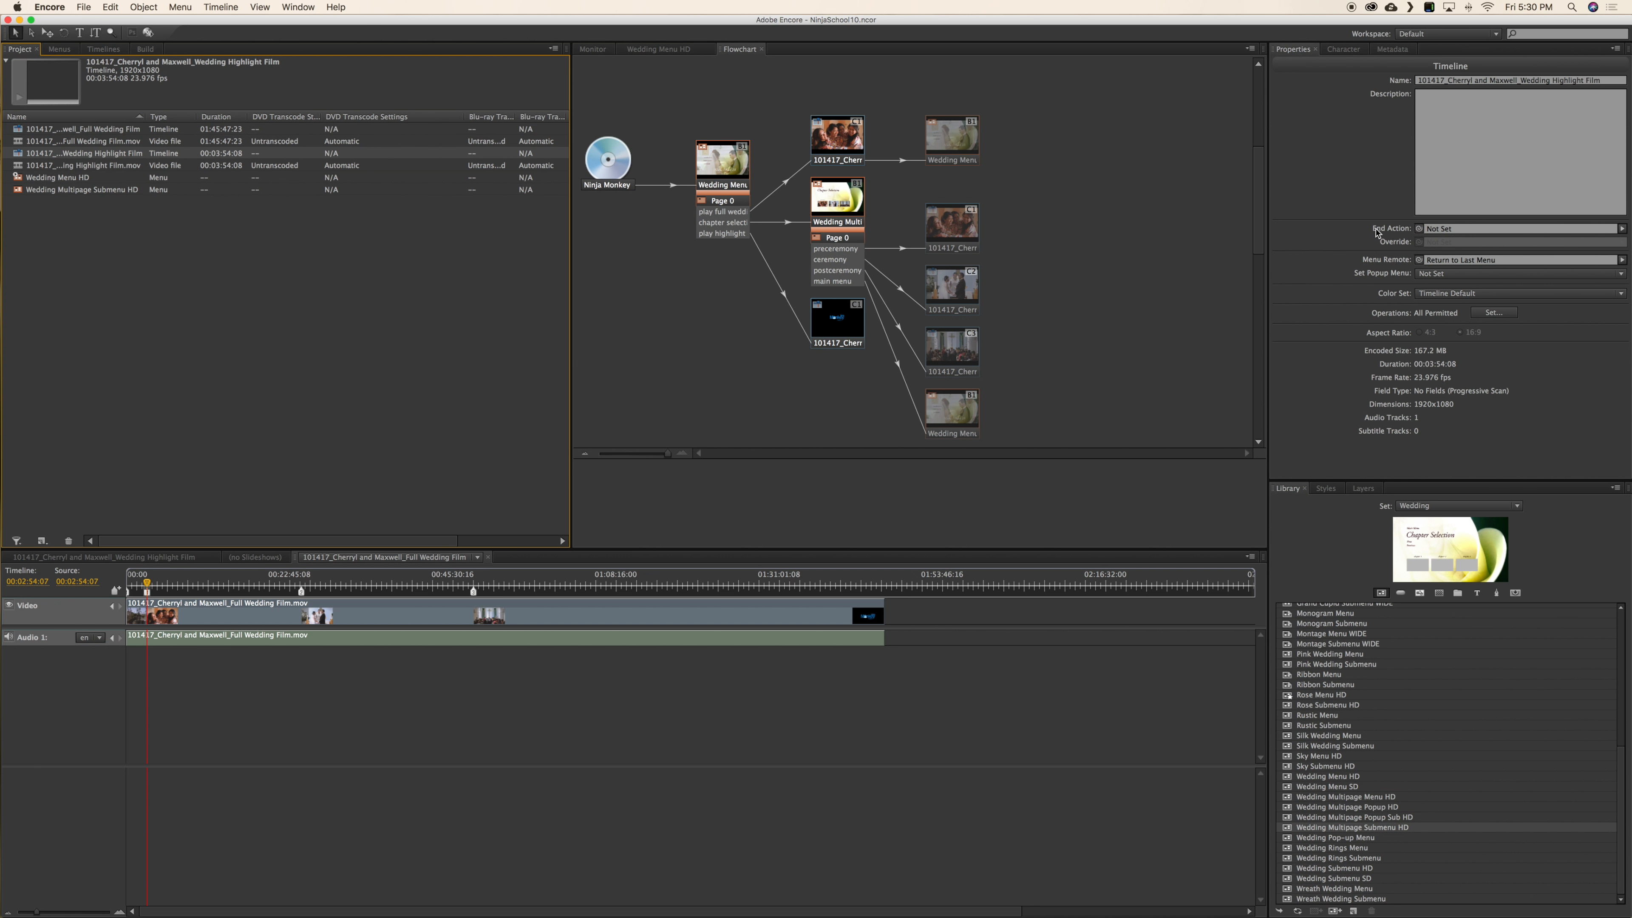
left_click_drag(1420, 229, 61, 182)
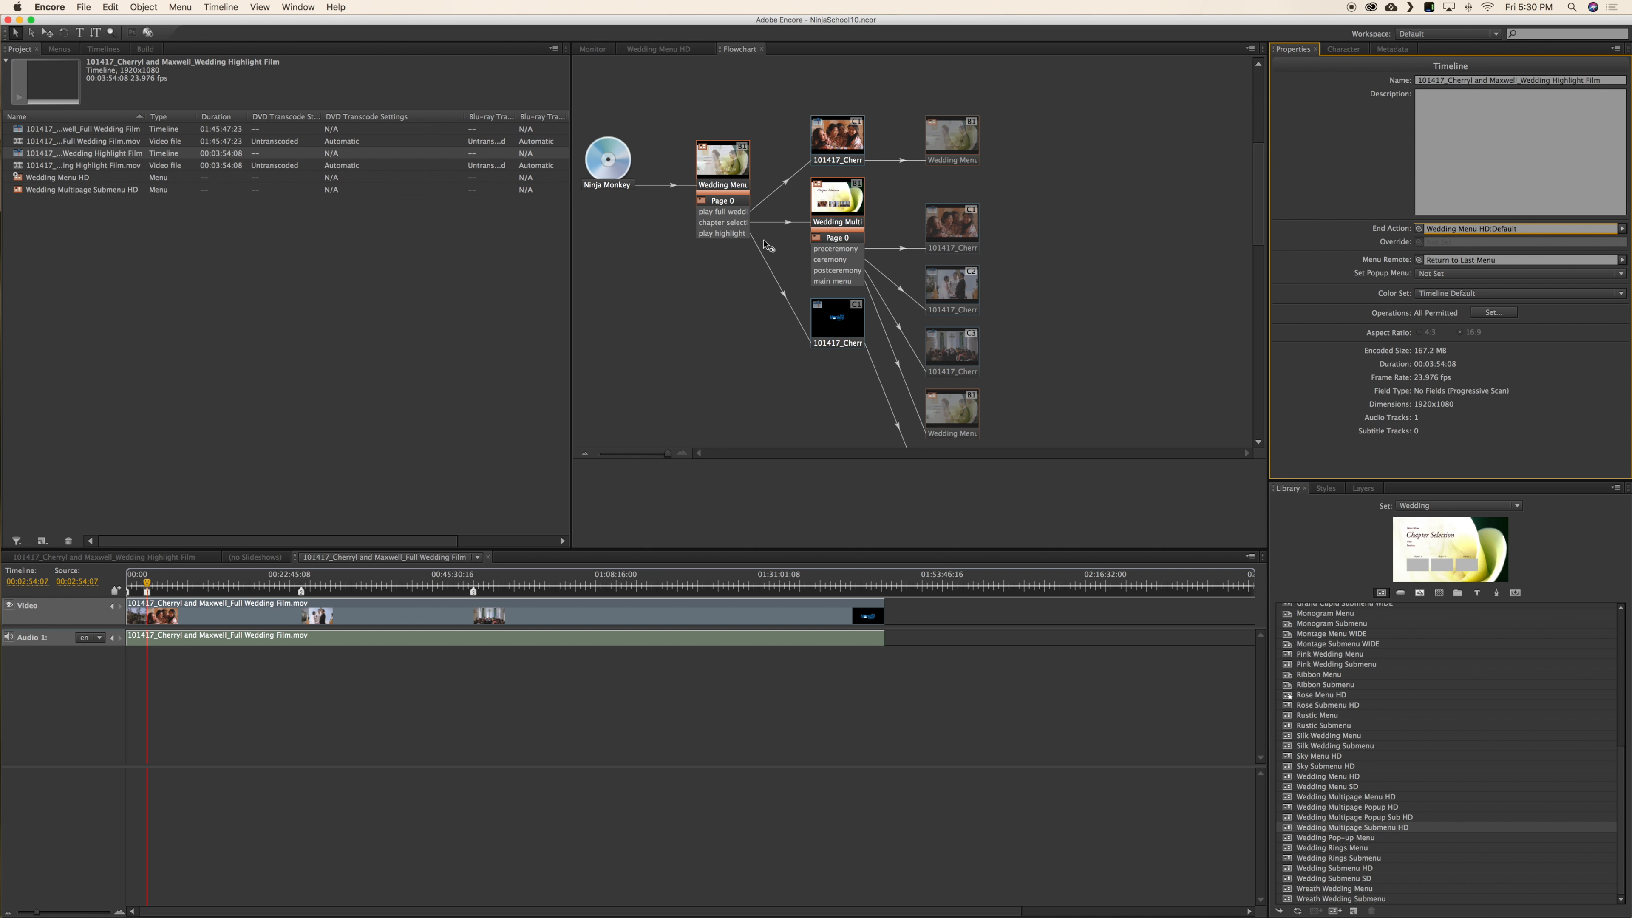
scroll(764, 245, "down", 2)
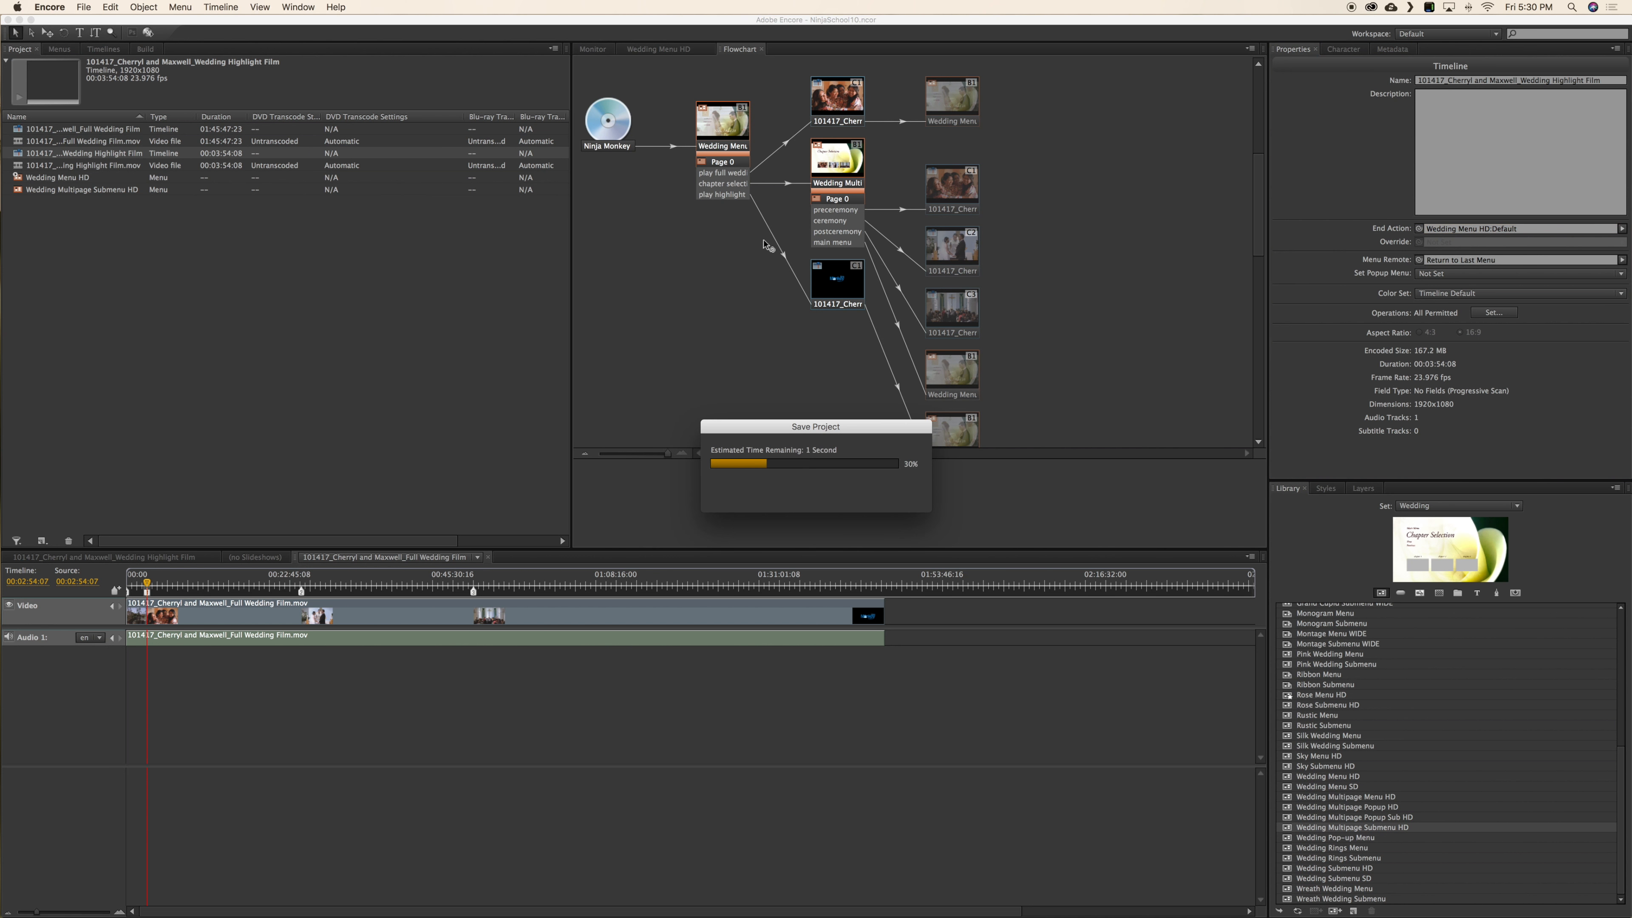
Step: Preview the project from the disc, step through the main menu buttons and open the chapter selection
right_click(615, 132)
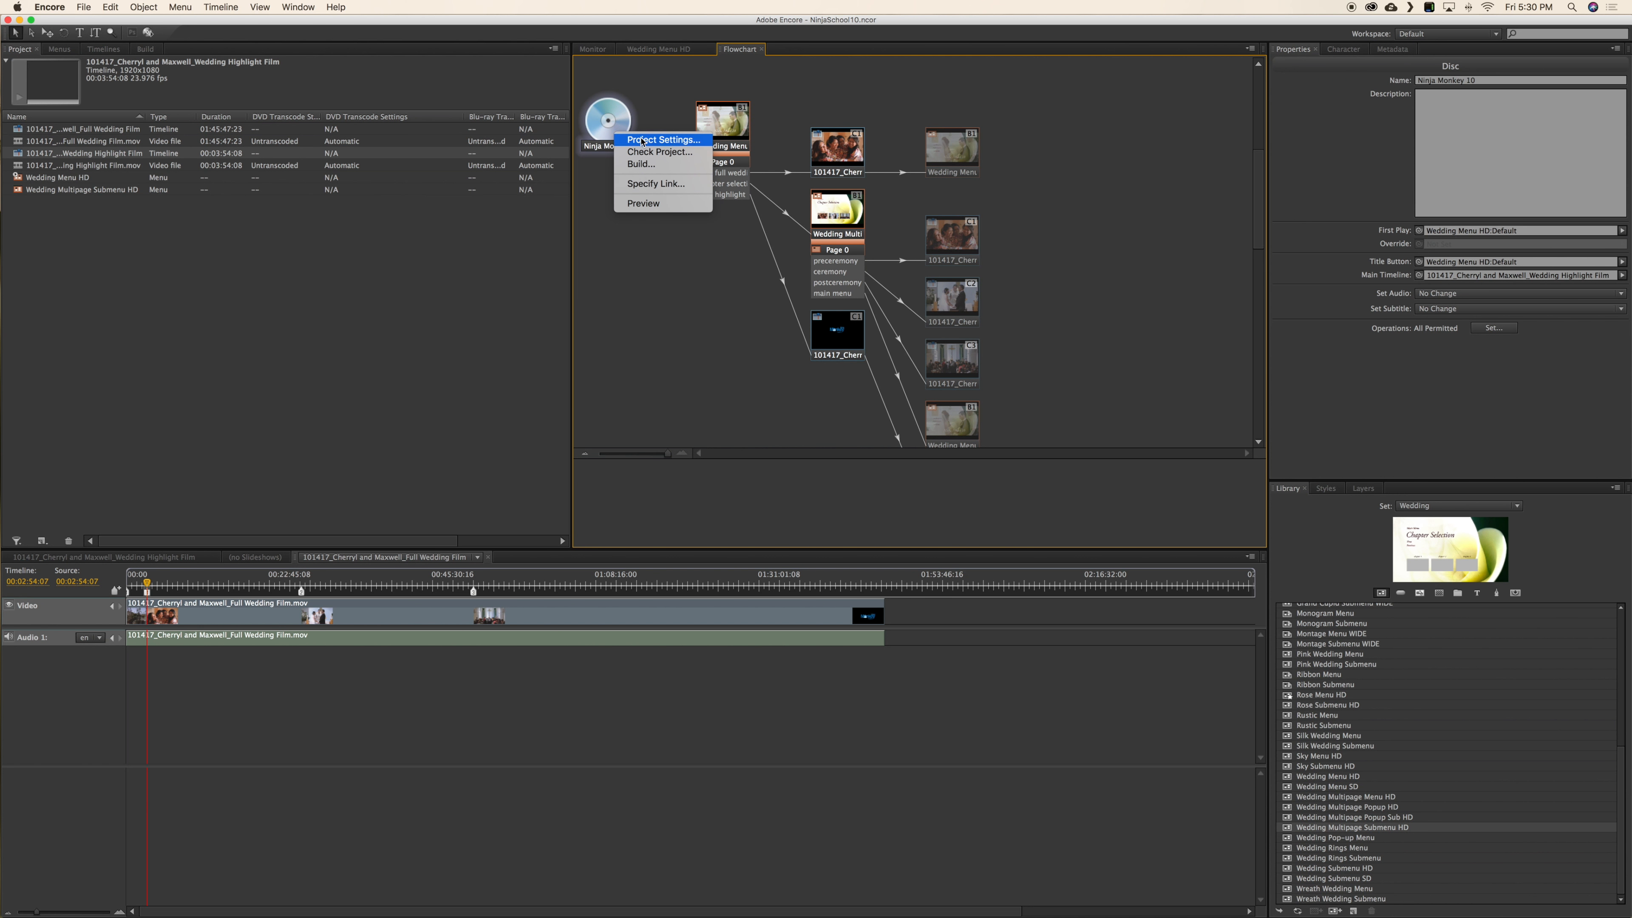
left_click(655, 203)
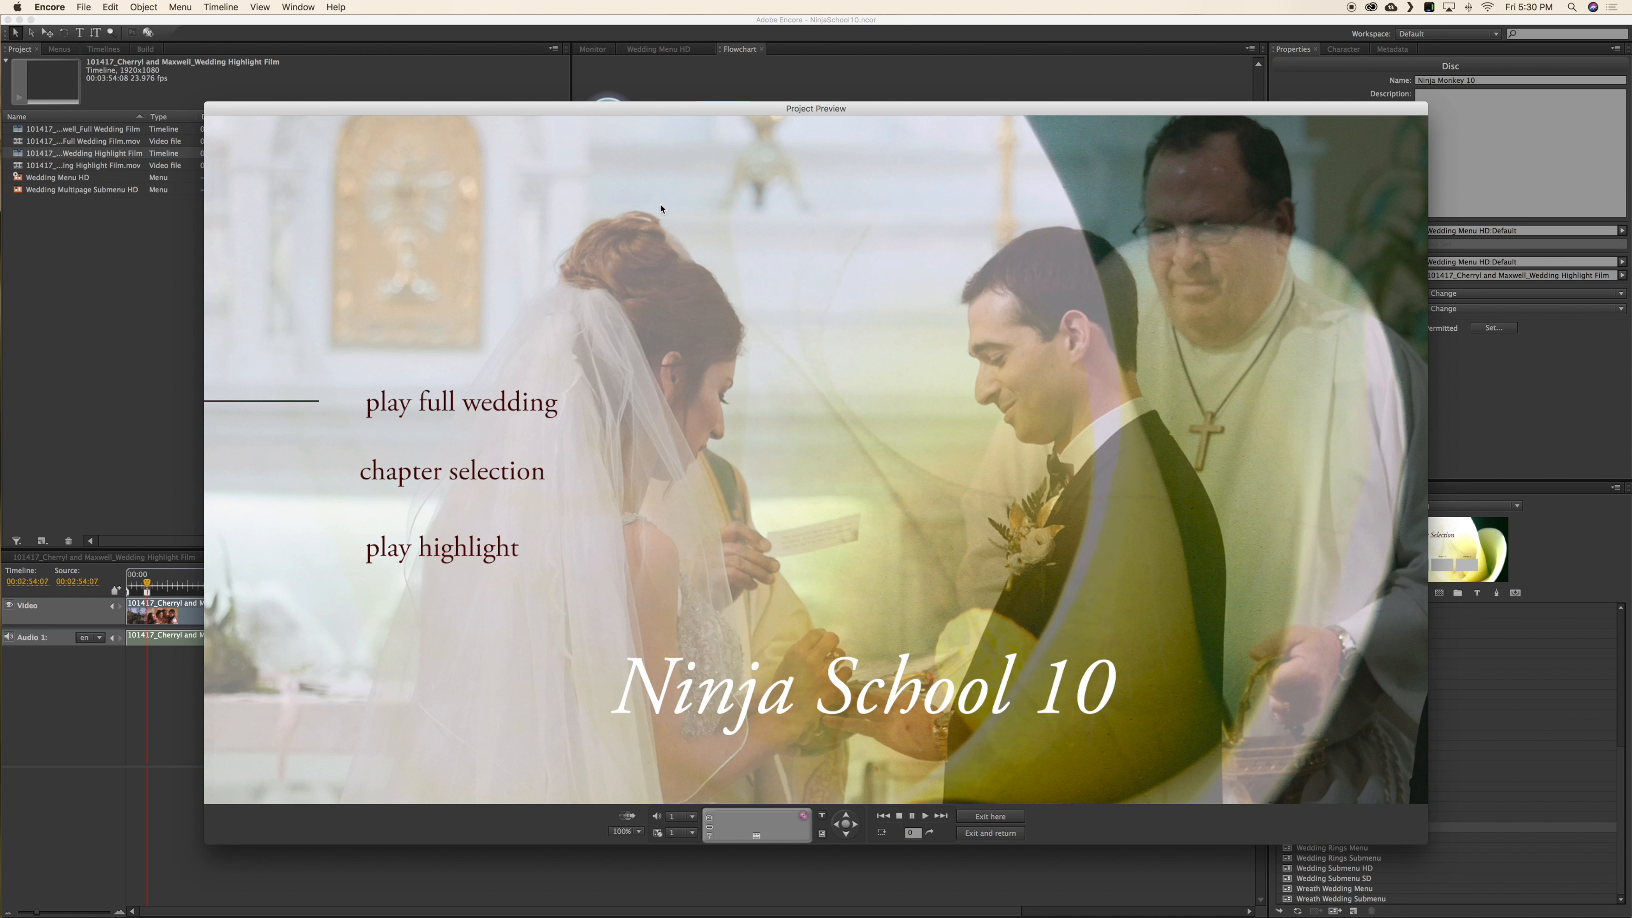
key("Down")
key("Down")
key("Up")
key("Down")
key("Up")
key("Return")
Step: Navigate the chapter submenu buttons in the preview, return to and test the main menu, and exit the preview
key("Right")
key("Right")
key("Left")
key("Left")
key("Up")
key("Return")
key("Down")
key("Down")
key("Up")
key("Up")
left_click(995, 818)
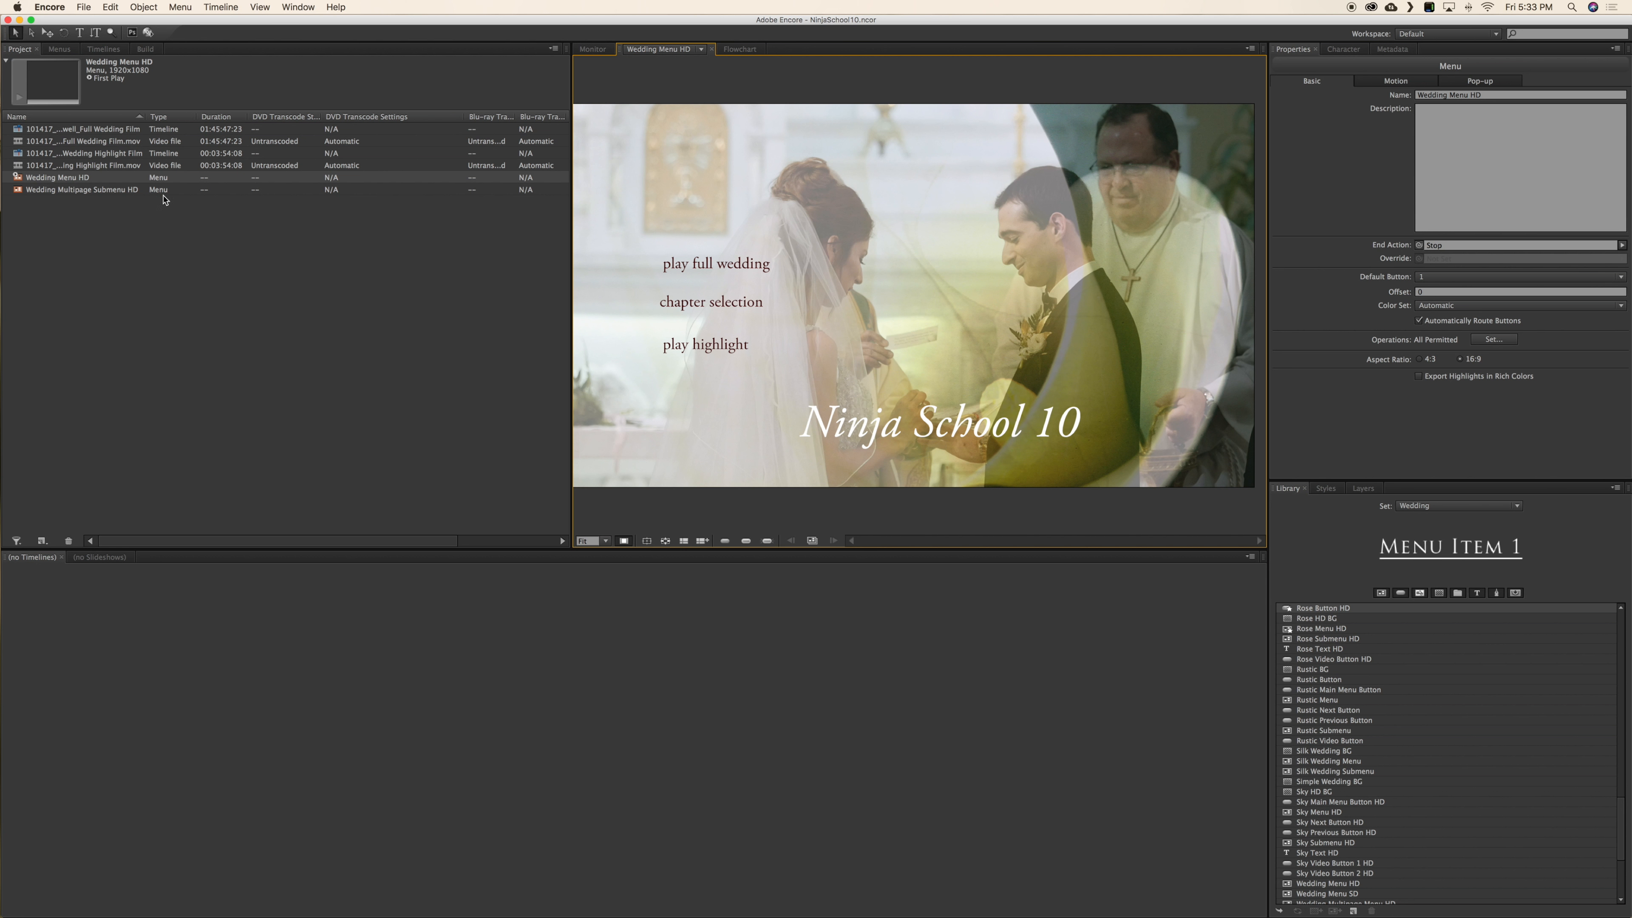
Step: Inspect the links of the play full wedding and play highlight buttons on the main menu
left_click(730, 270)
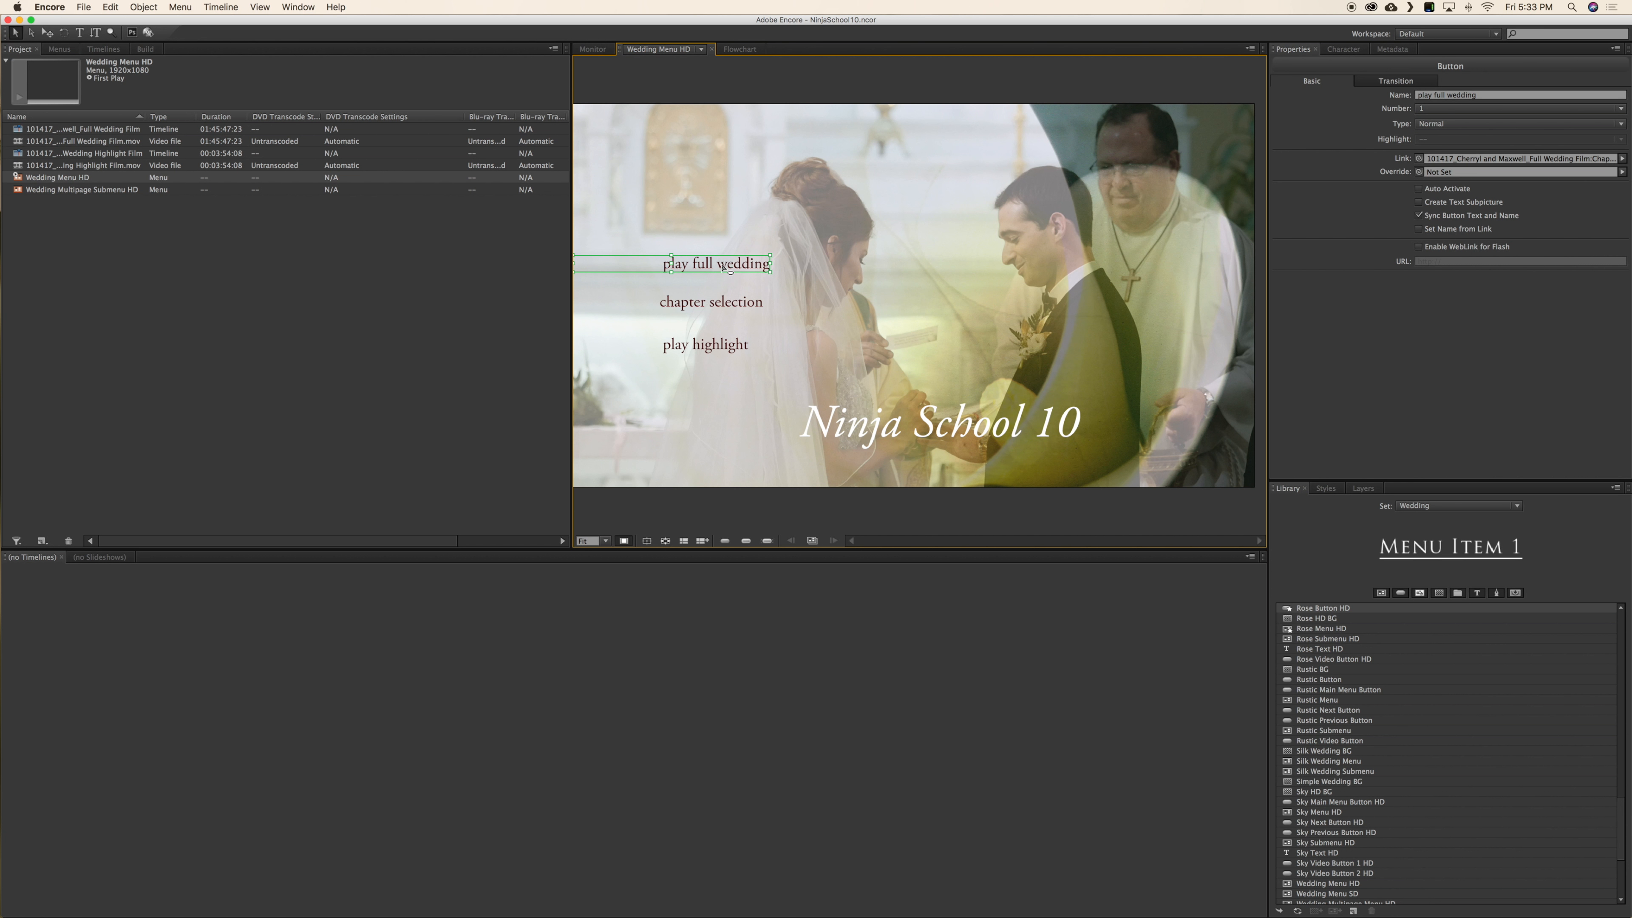
left_click(719, 347)
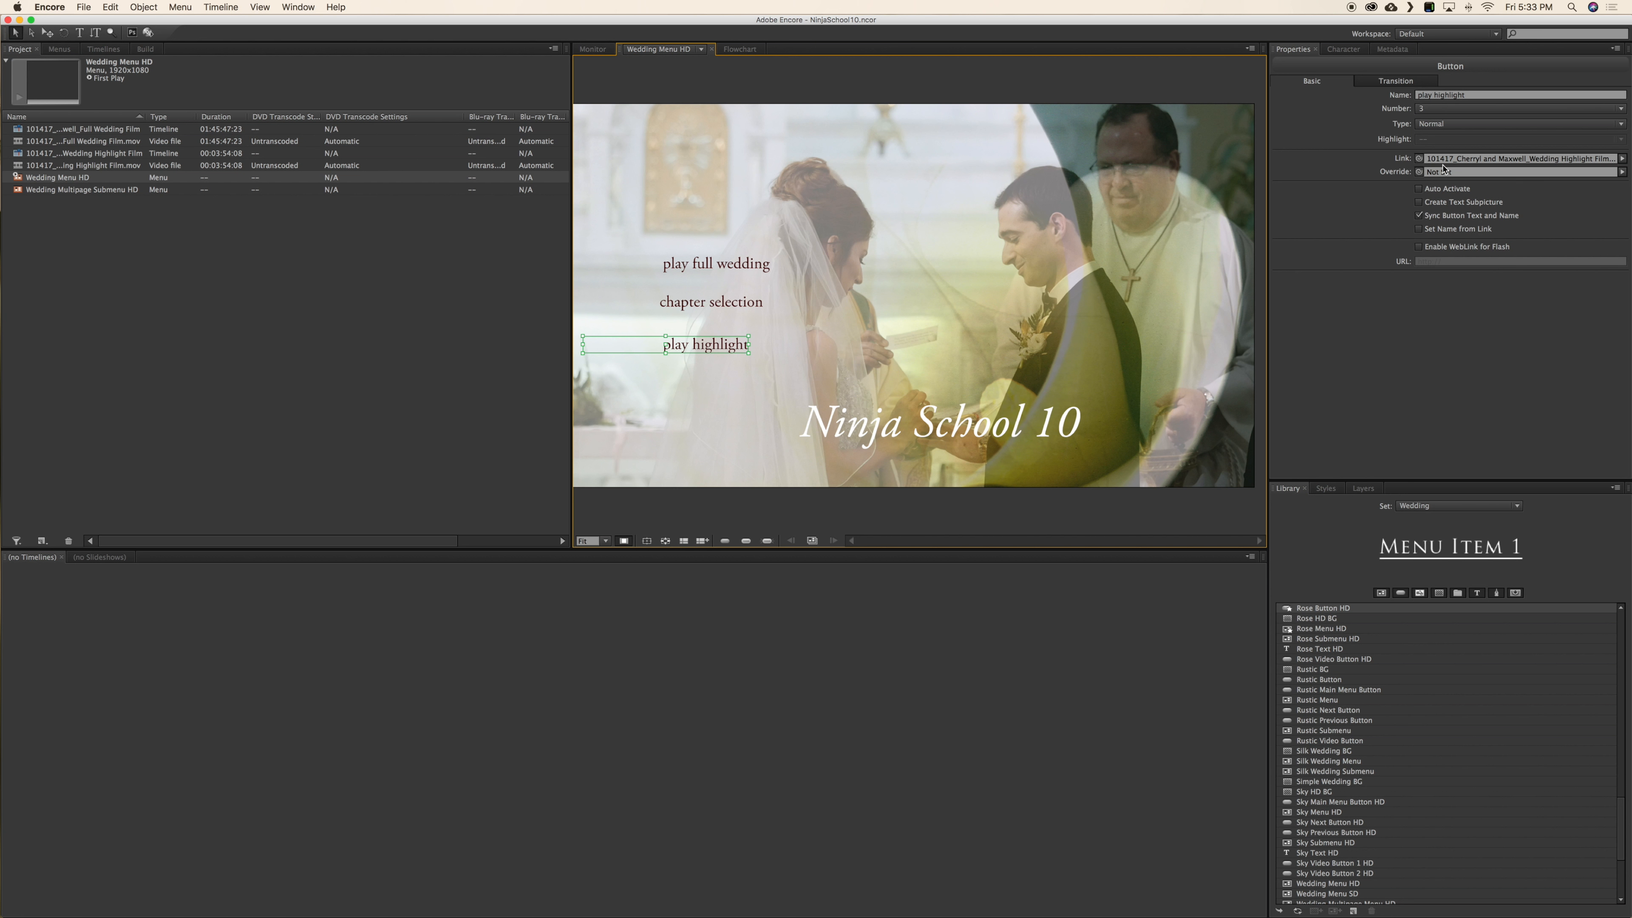
Step: Set the project's build format to Blu-ray with Blu-ray Disc output and review the other format and output options
left_click(145, 49)
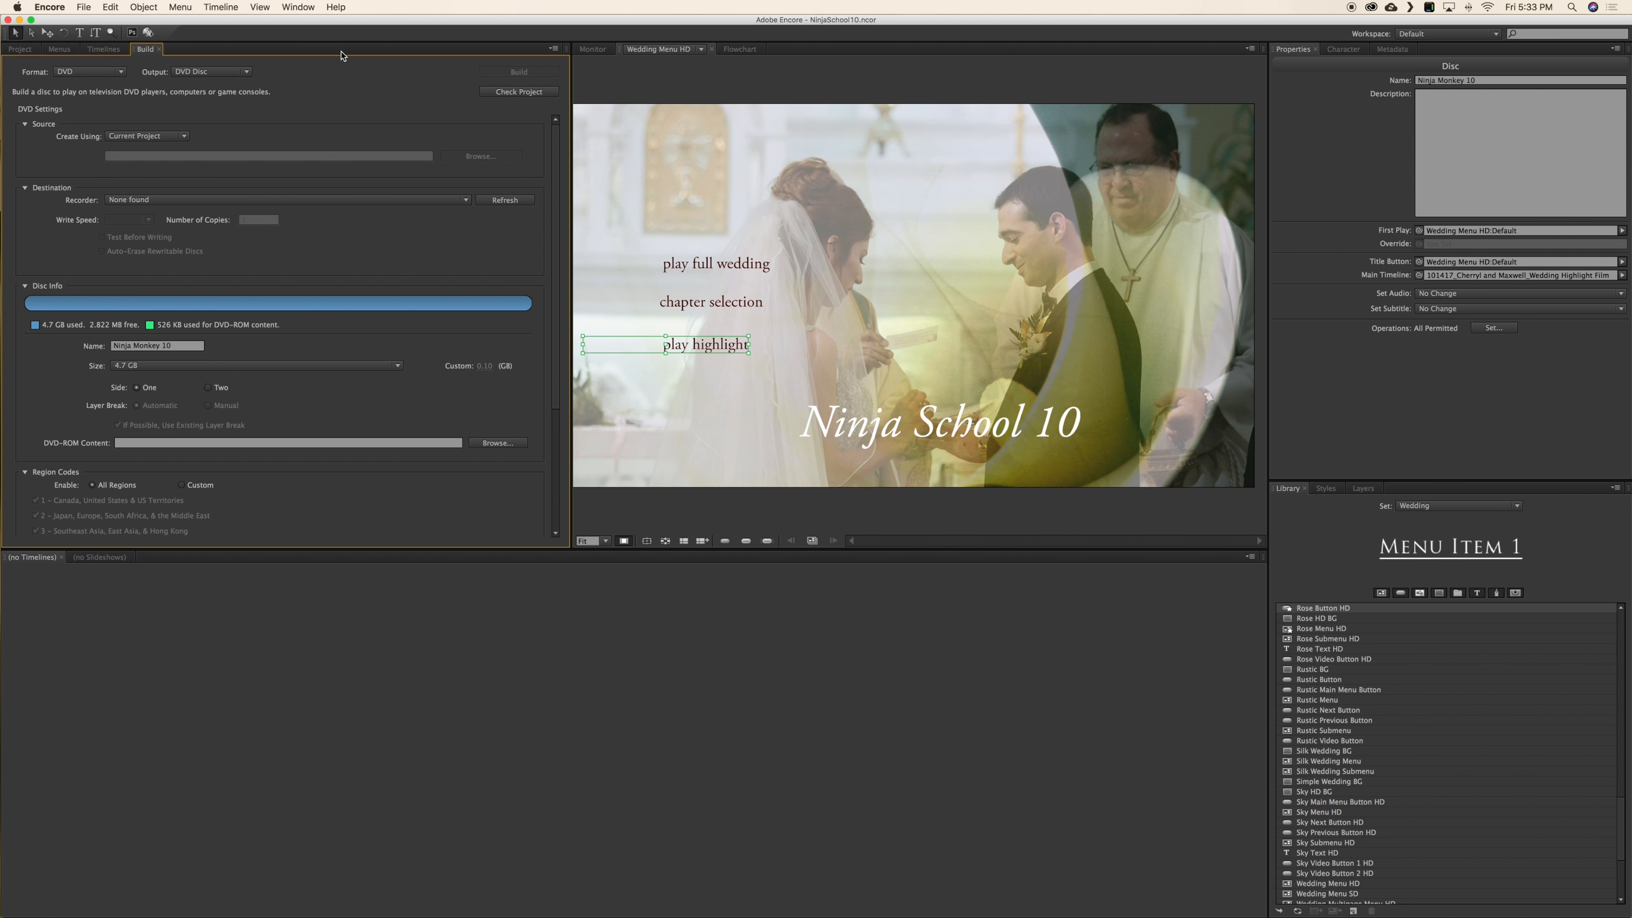
left_click(64, 72)
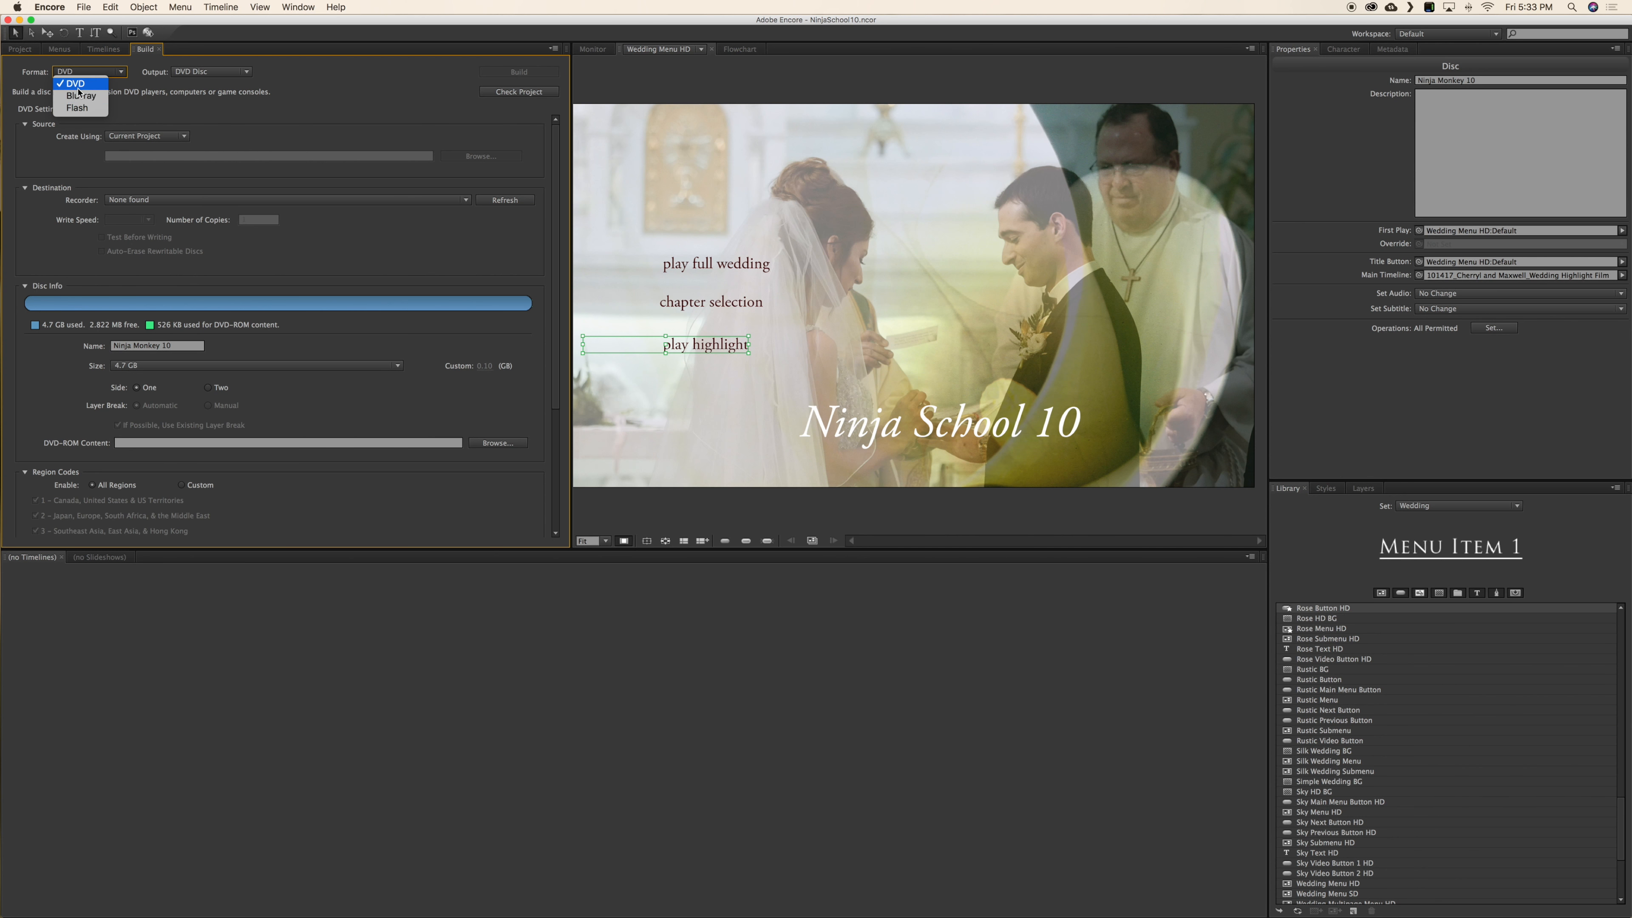
left_click(115, 82)
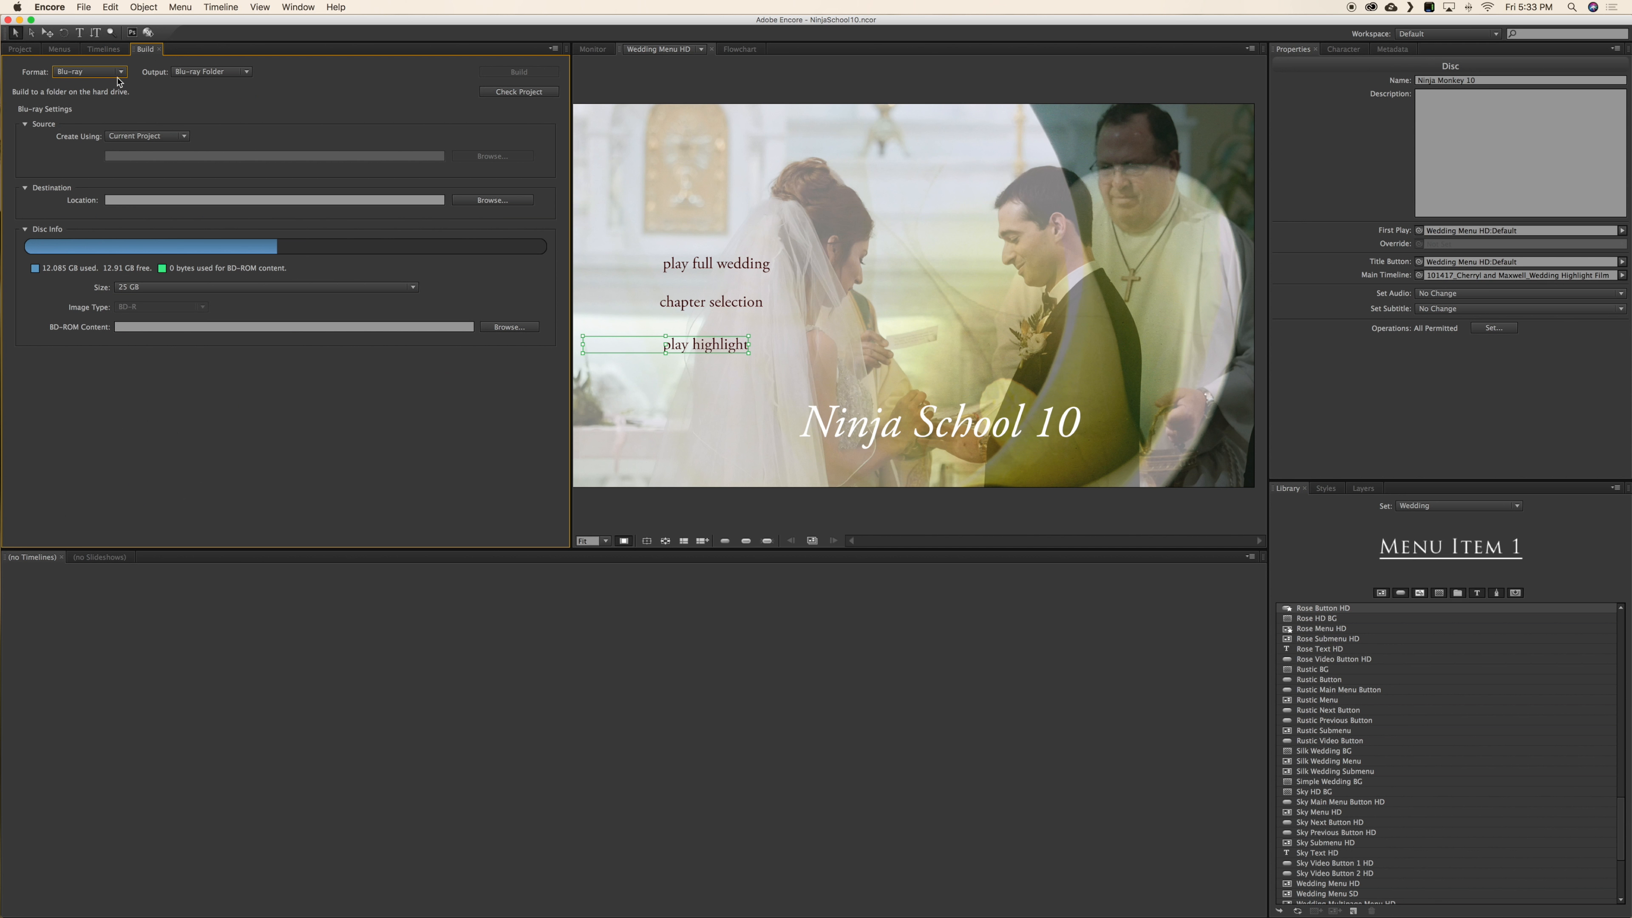
left_click(214, 72)
left_click(226, 85)
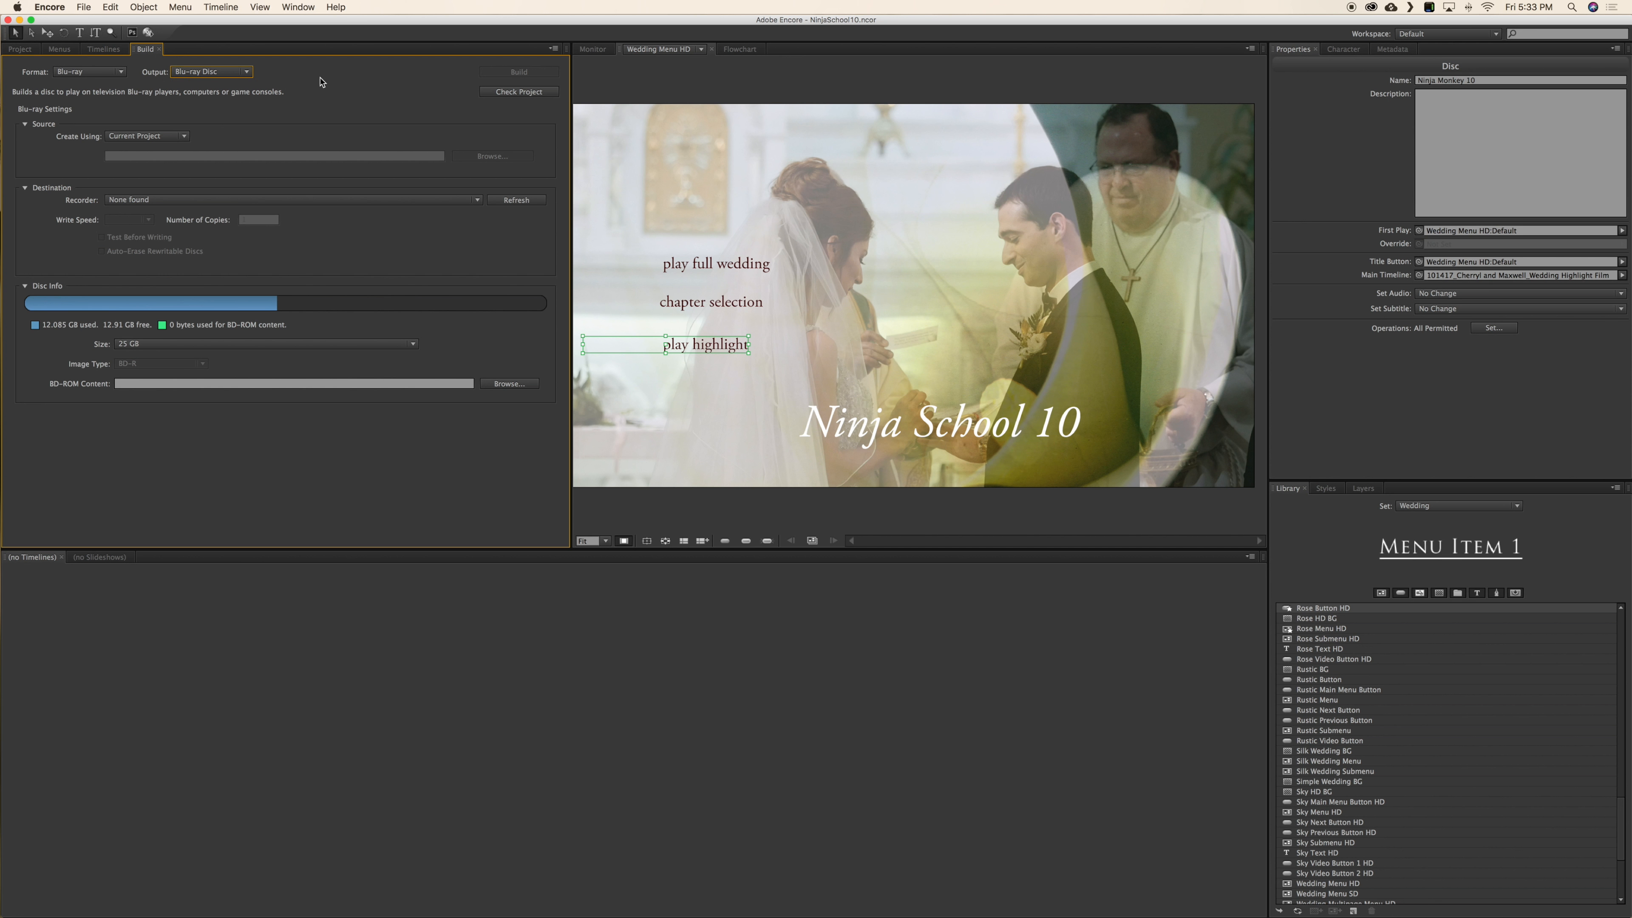
left_click(226, 72)
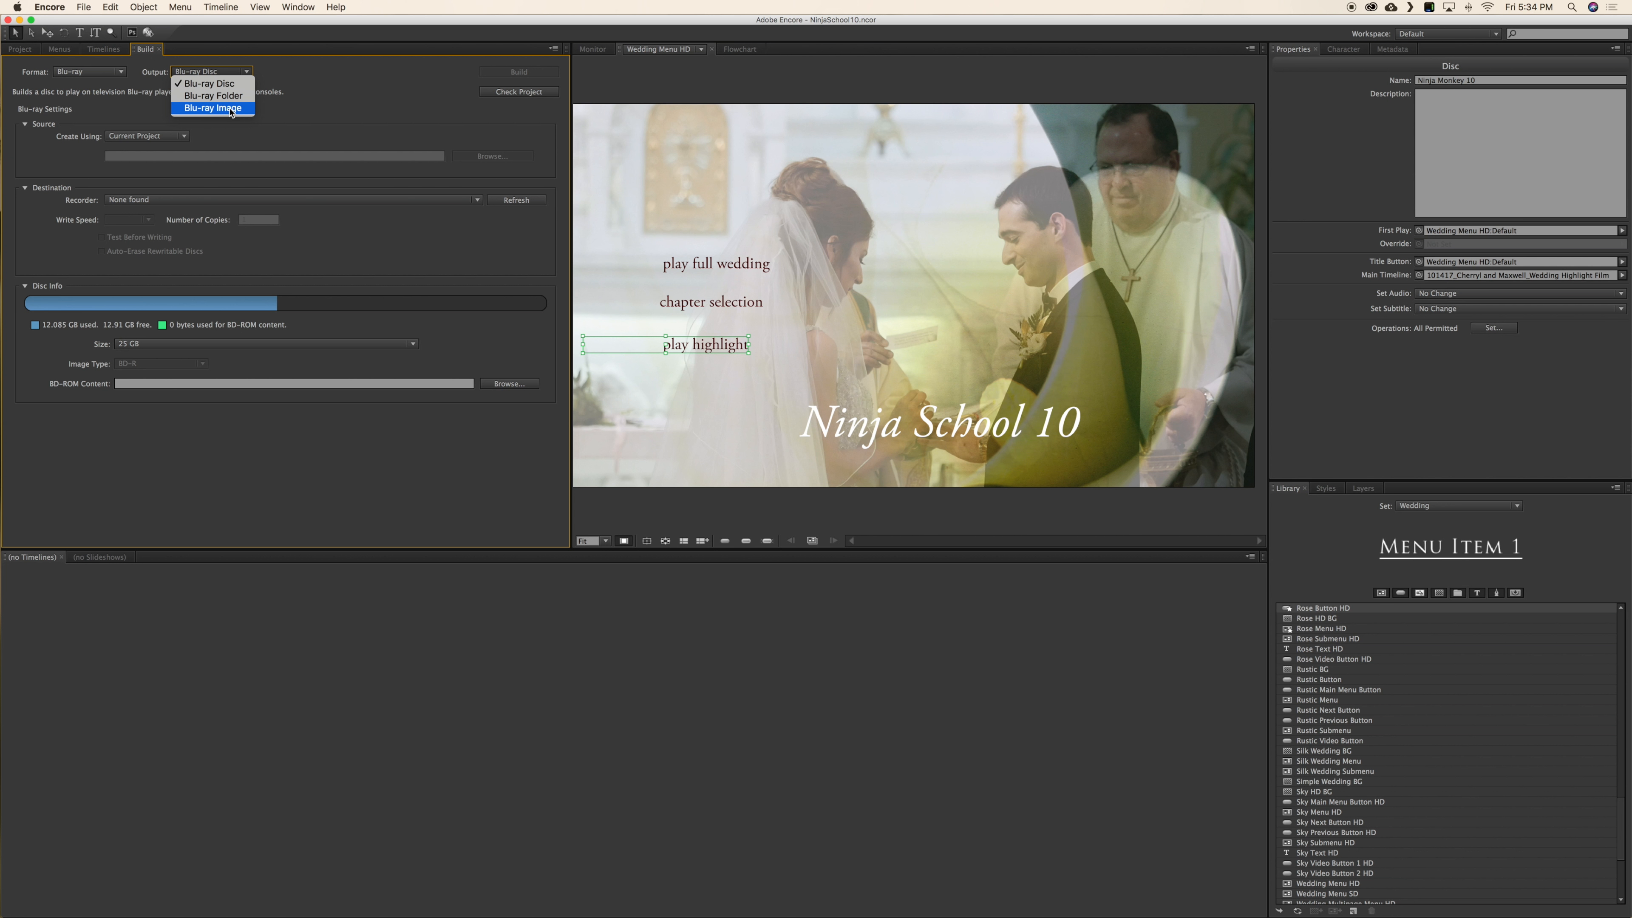
left_click(304, 79)
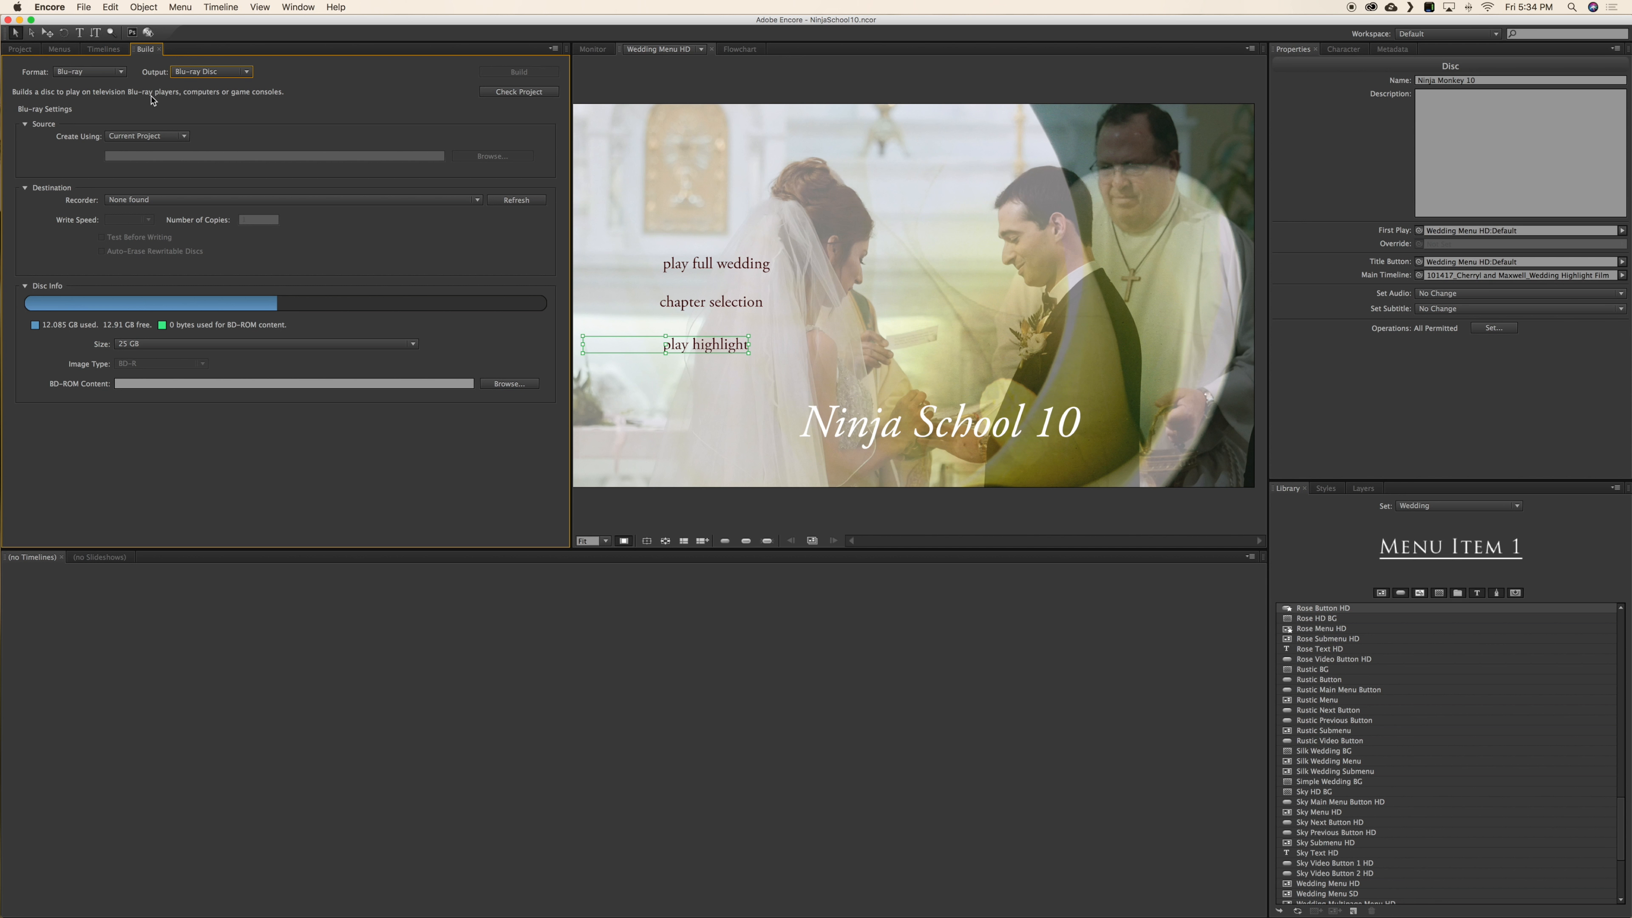
left_click(101, 74)
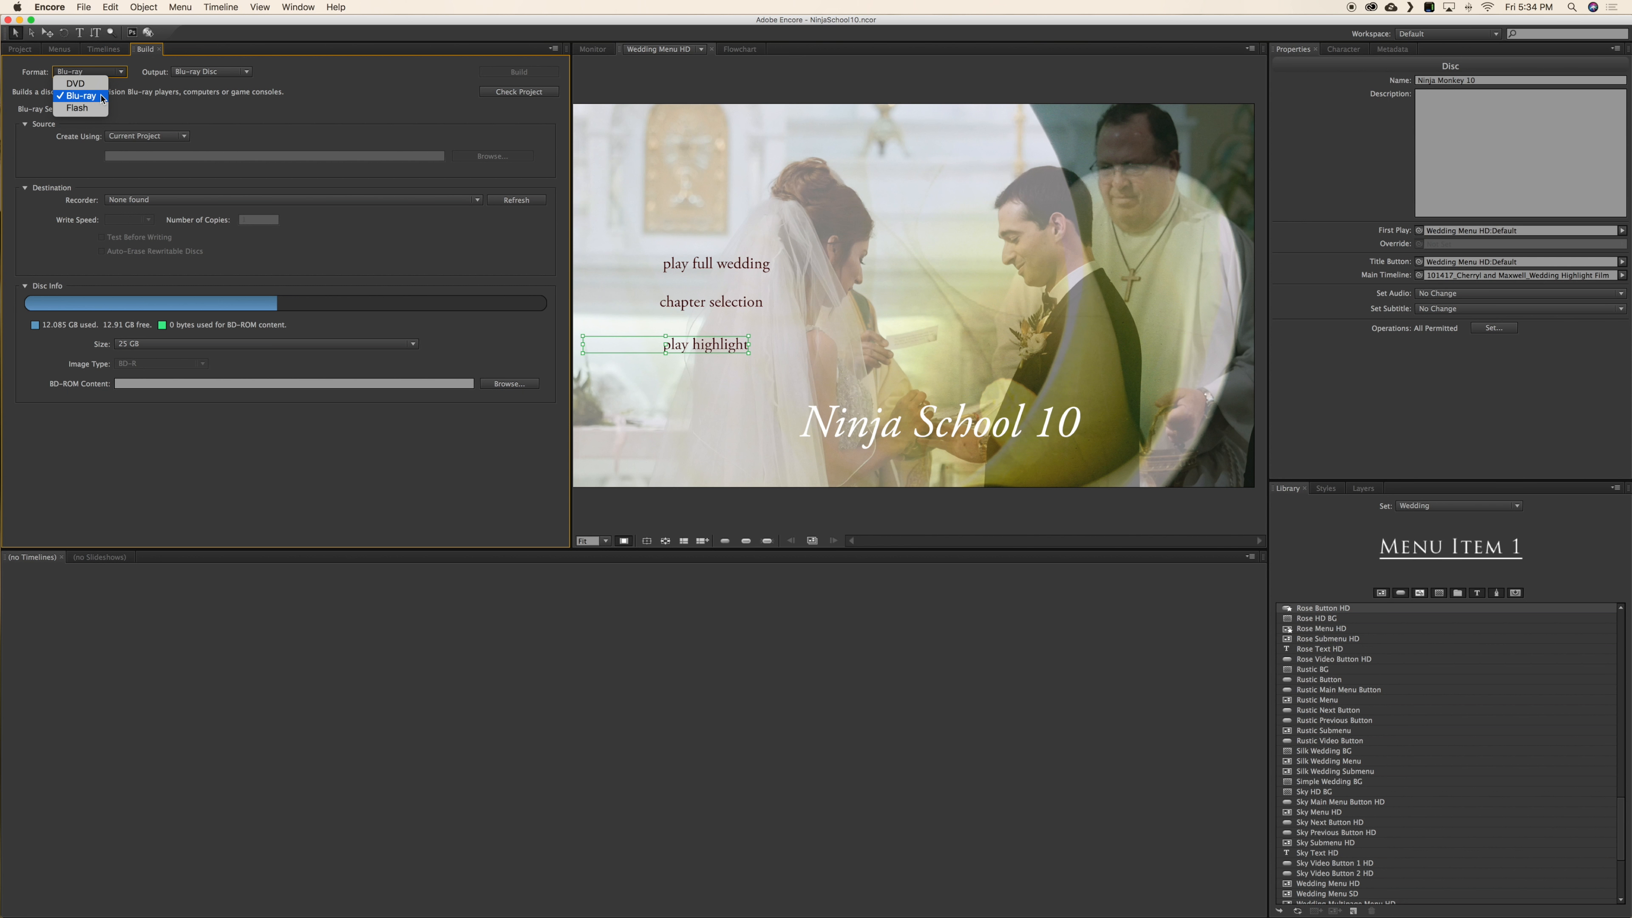
left_click(369, 74)
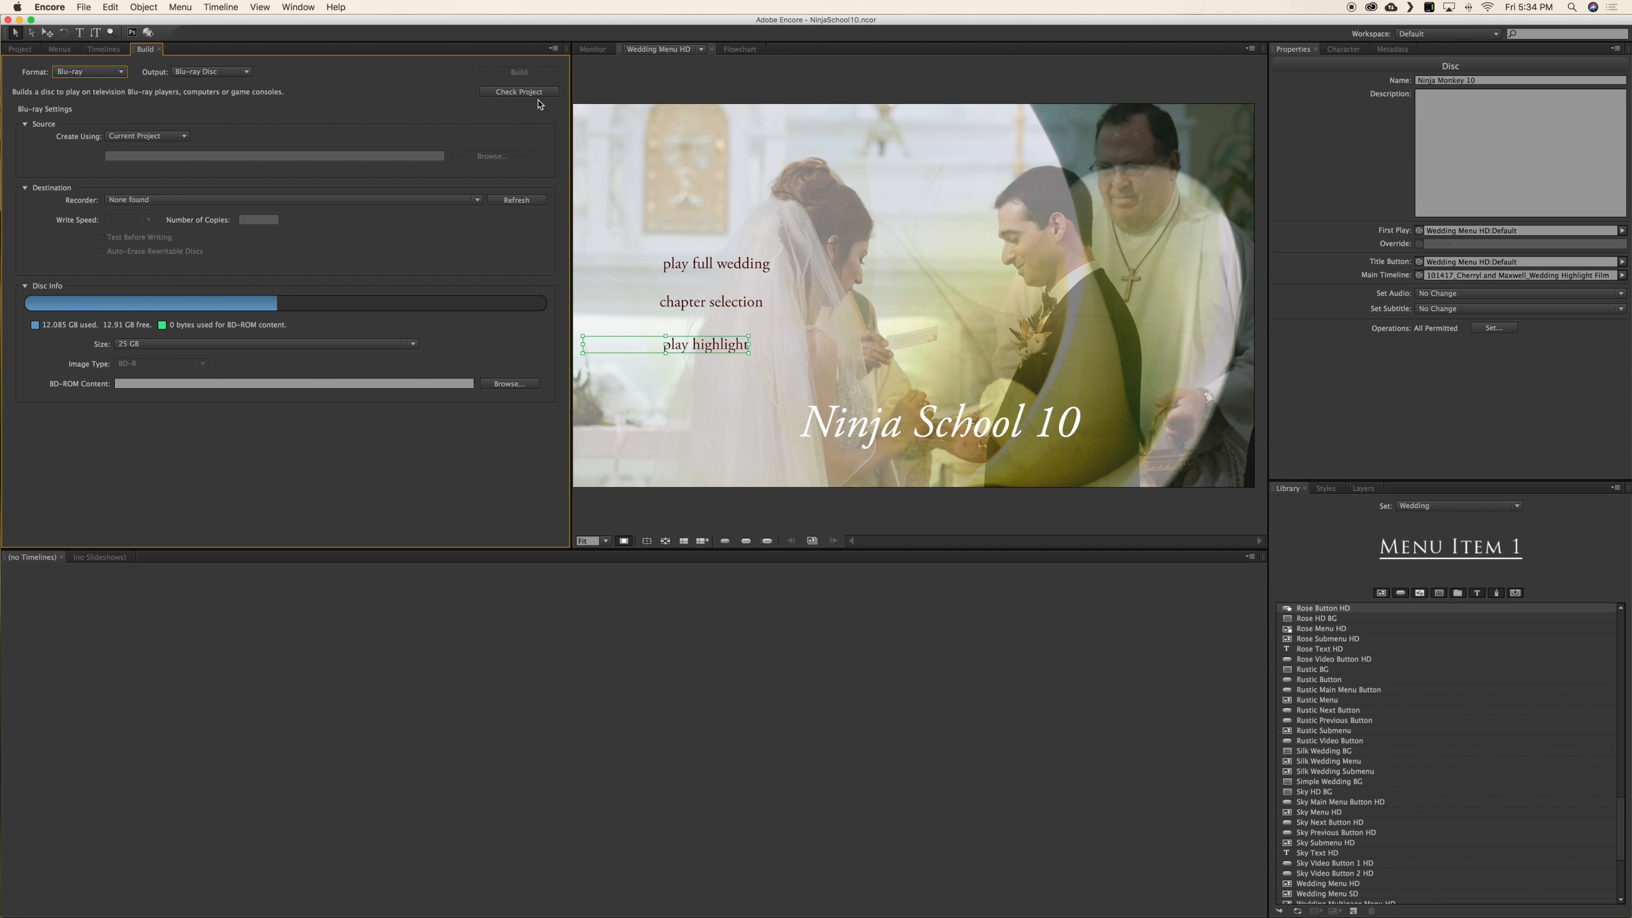
Step: Run the project check with all checks enabled and inspect the chapter selection and play full wedding button links
left_click(529, 93)
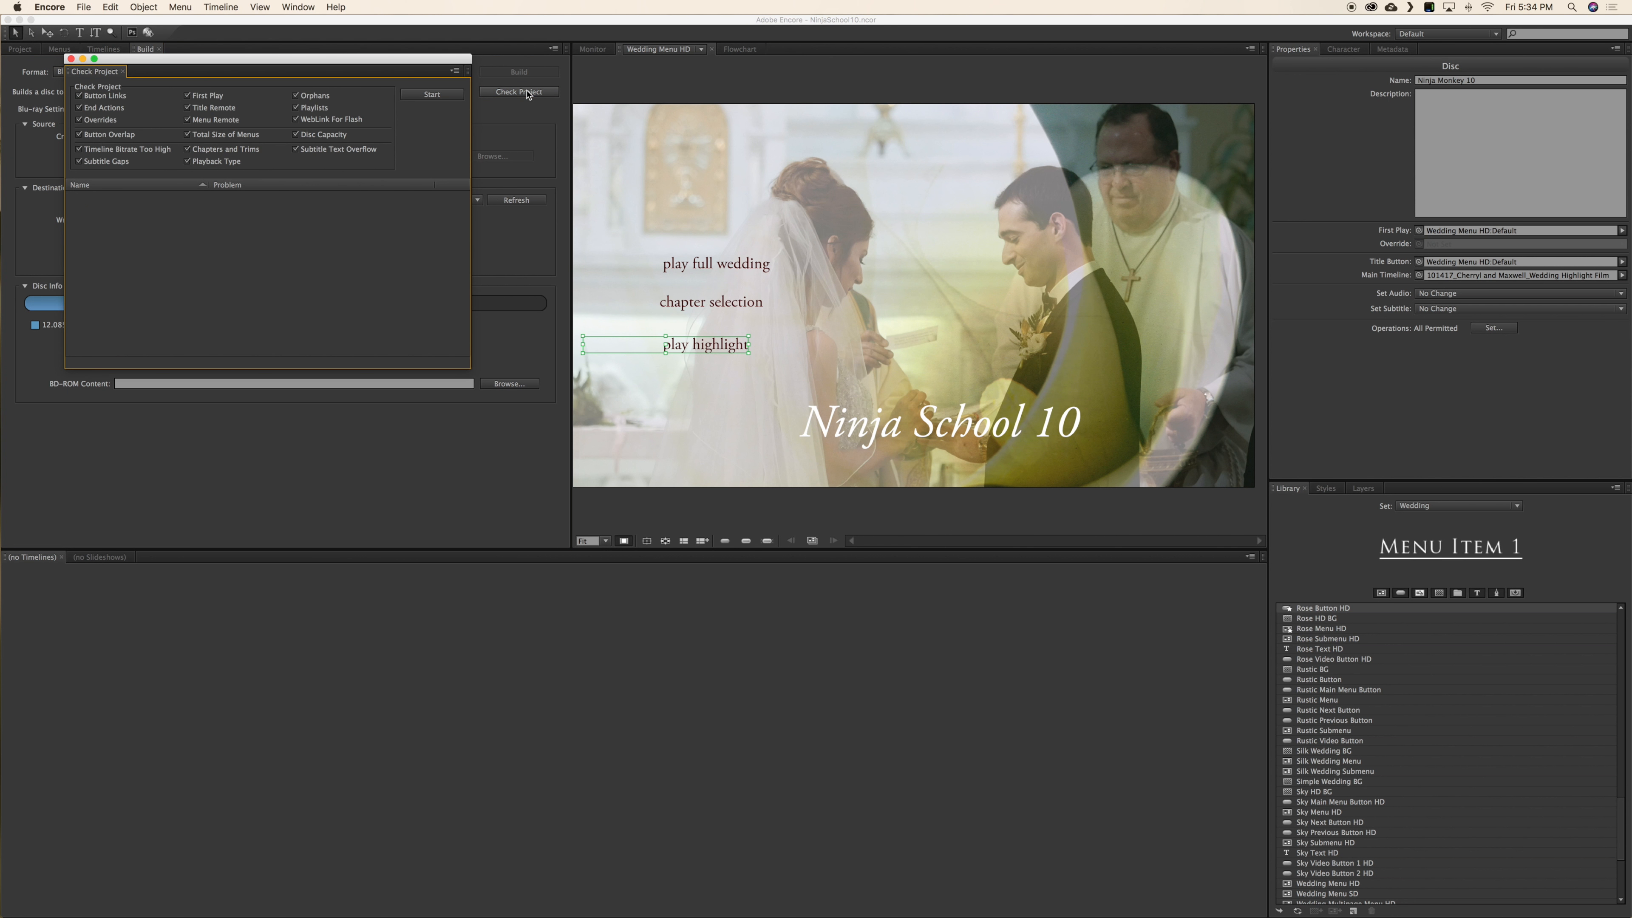
left_click(424, 99)
left_click(71, 59)
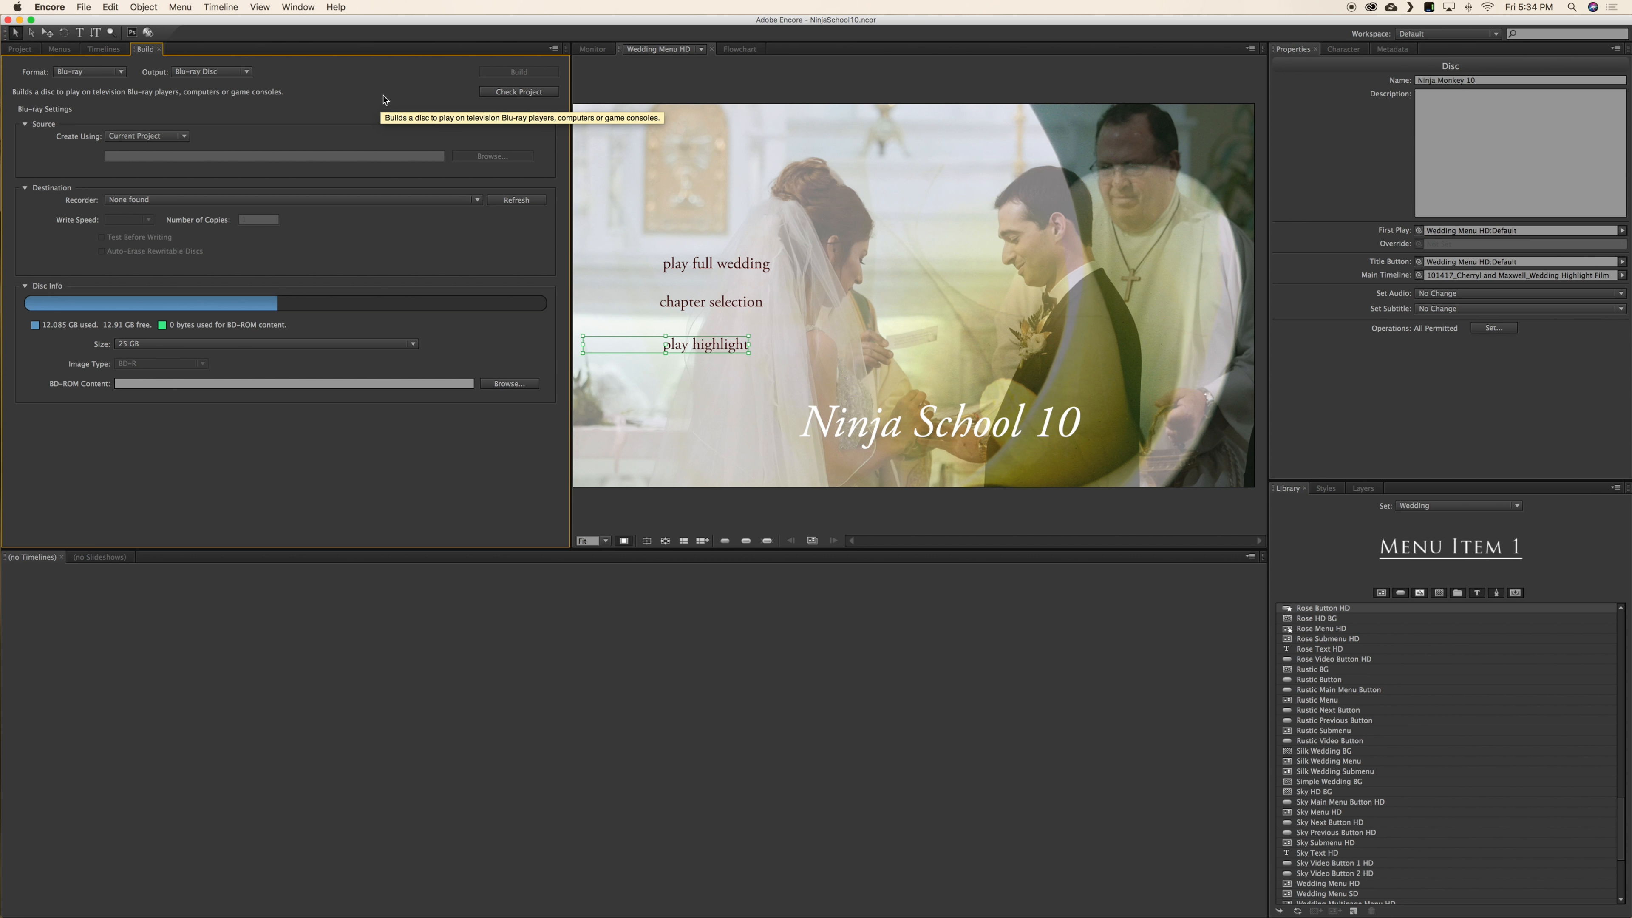
left_click(741, 304)
left_click(734, 267)
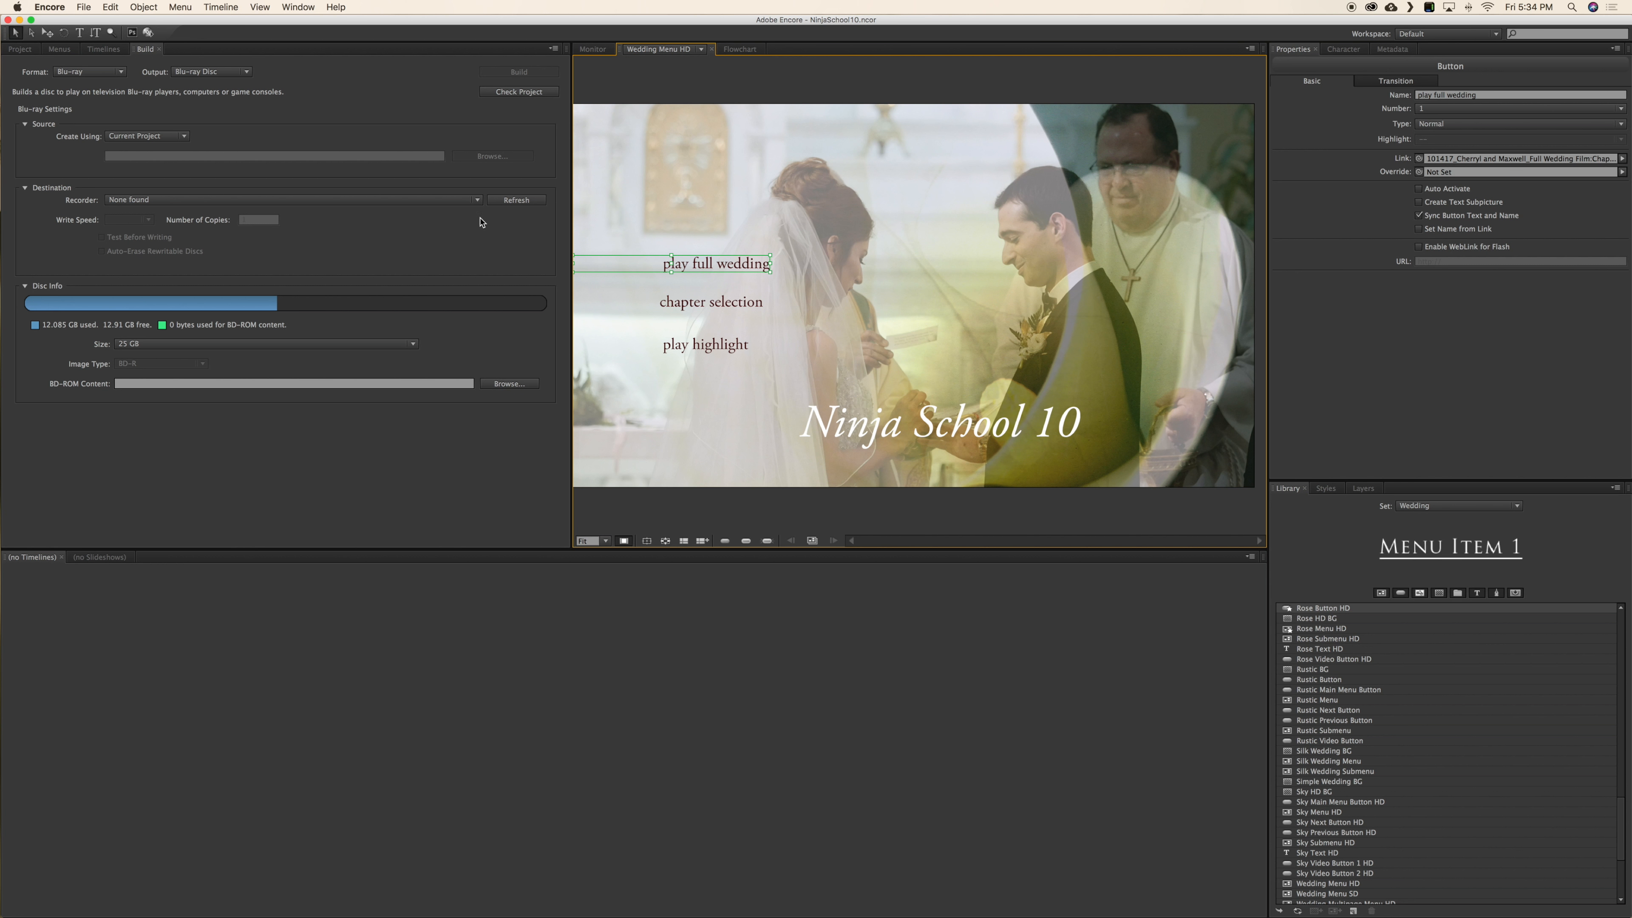
left_click(400, 115)
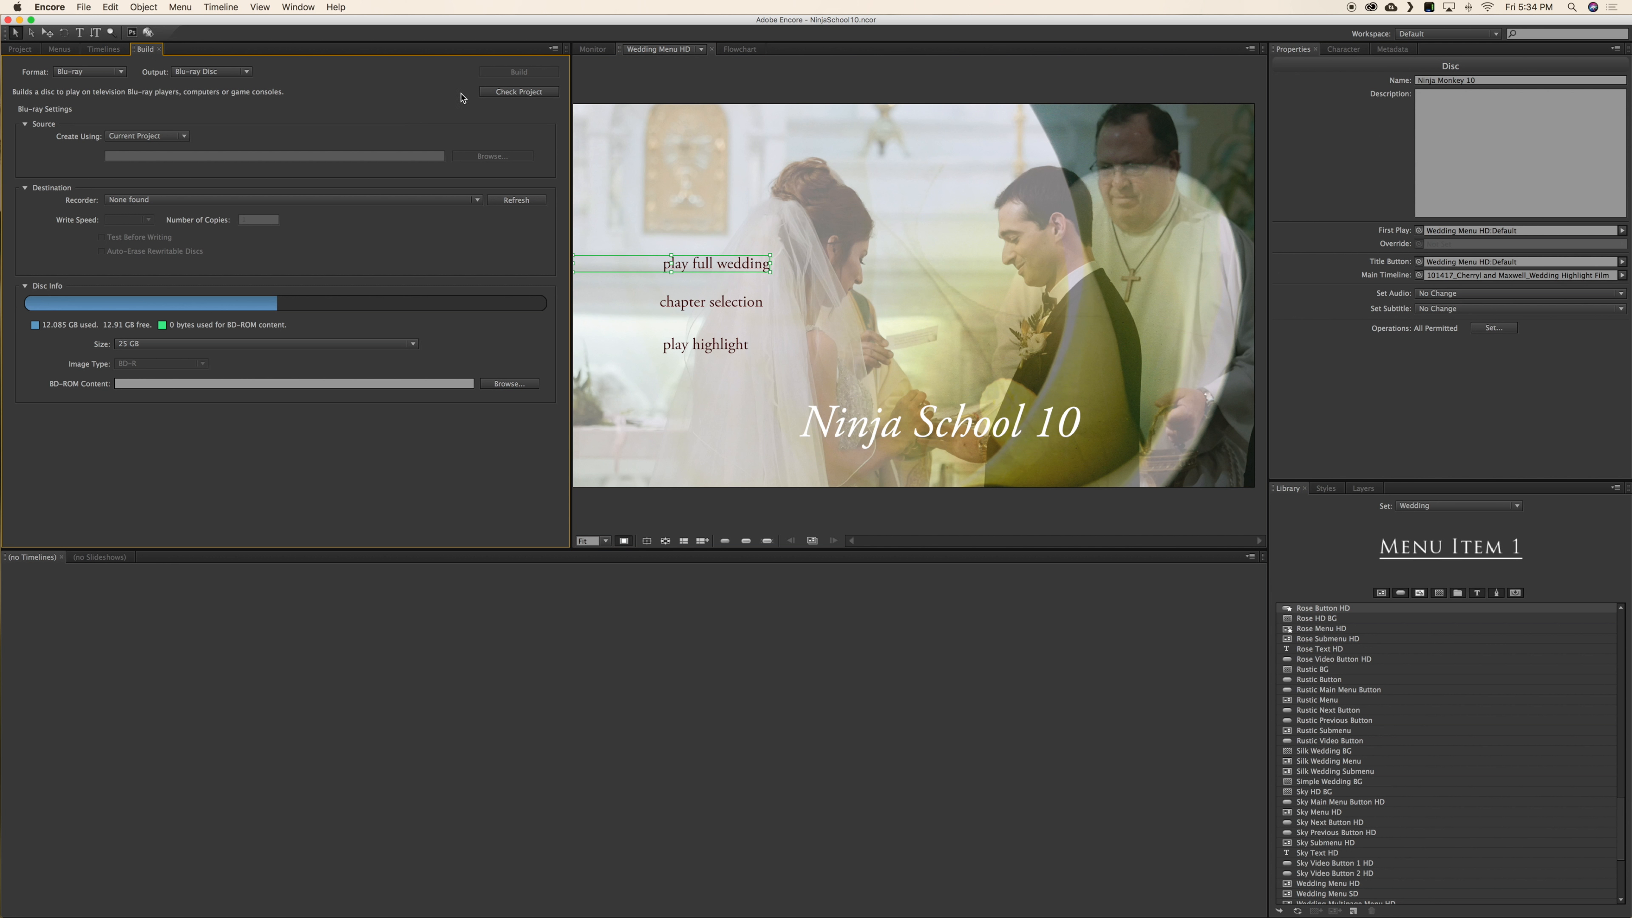
Step: Set the build output to Blu-ray Folder with the Desktop as destination, and review the source options
left_click(224, 72)
left_click(206, 105)
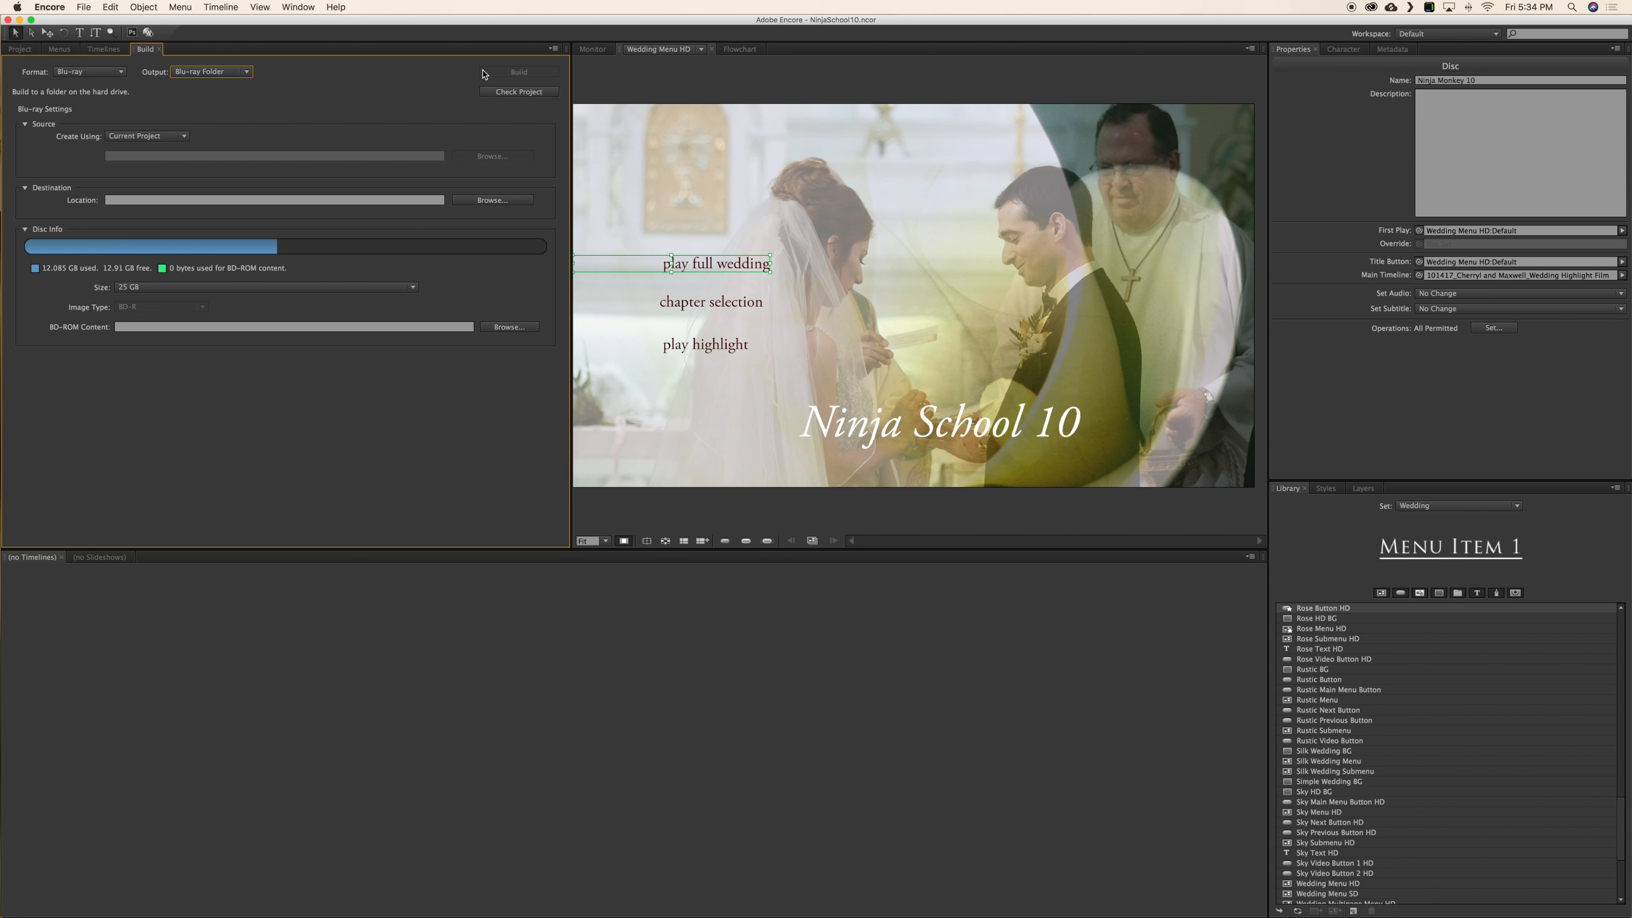
left_click(493, 204)
scroll(600, 415, "down", 5)
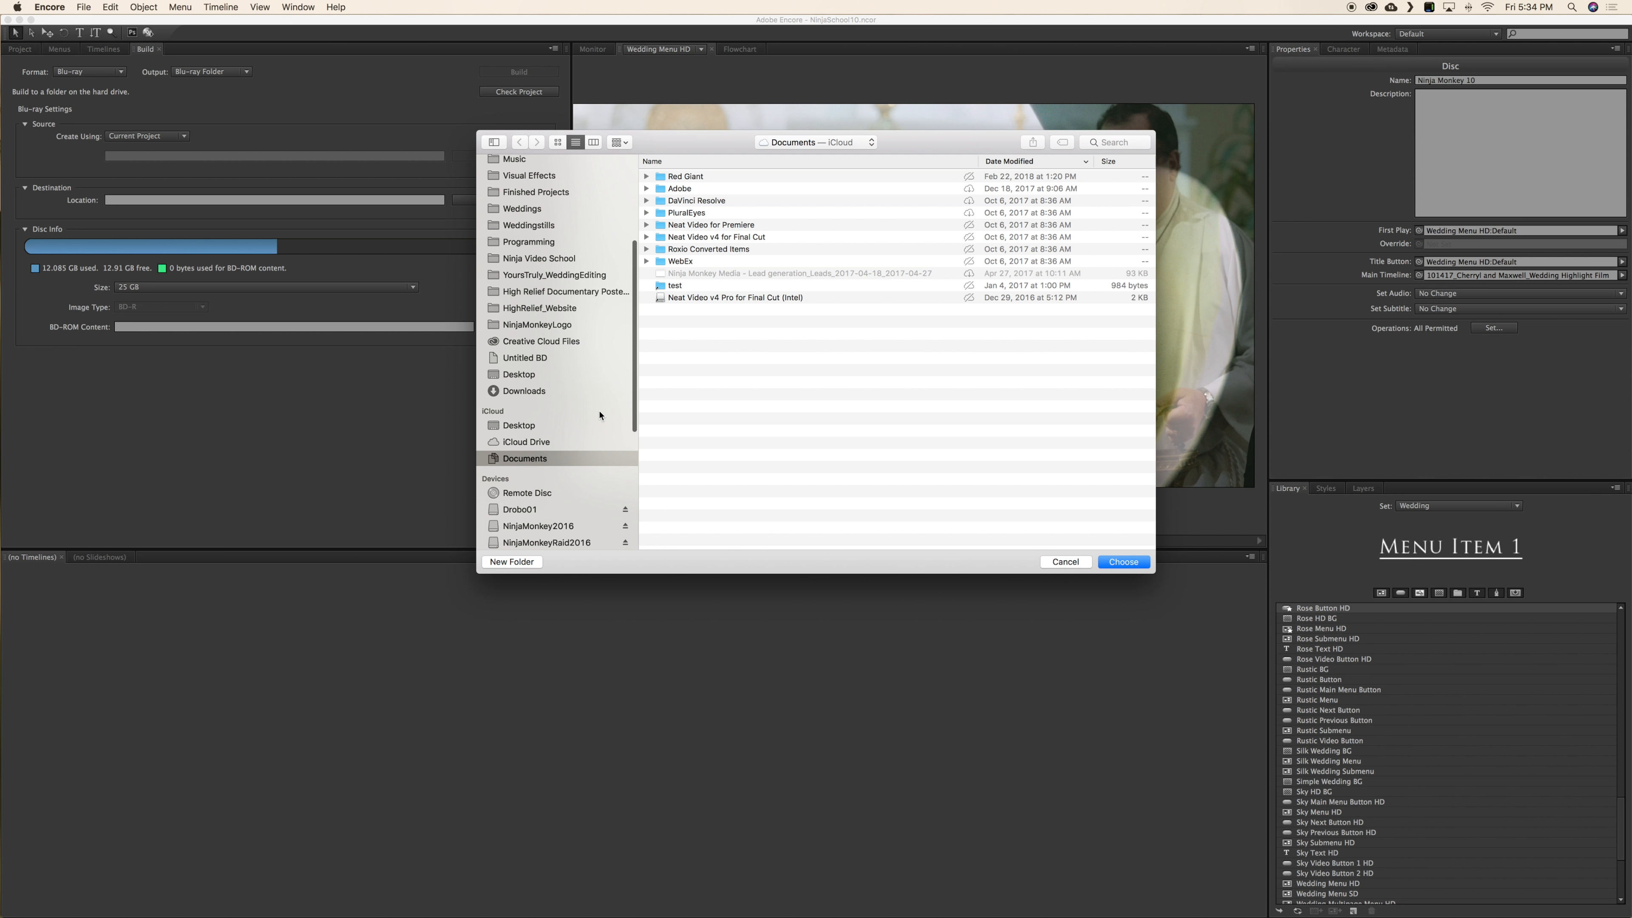
left_click(524, 426)
left_click(1137, 563)
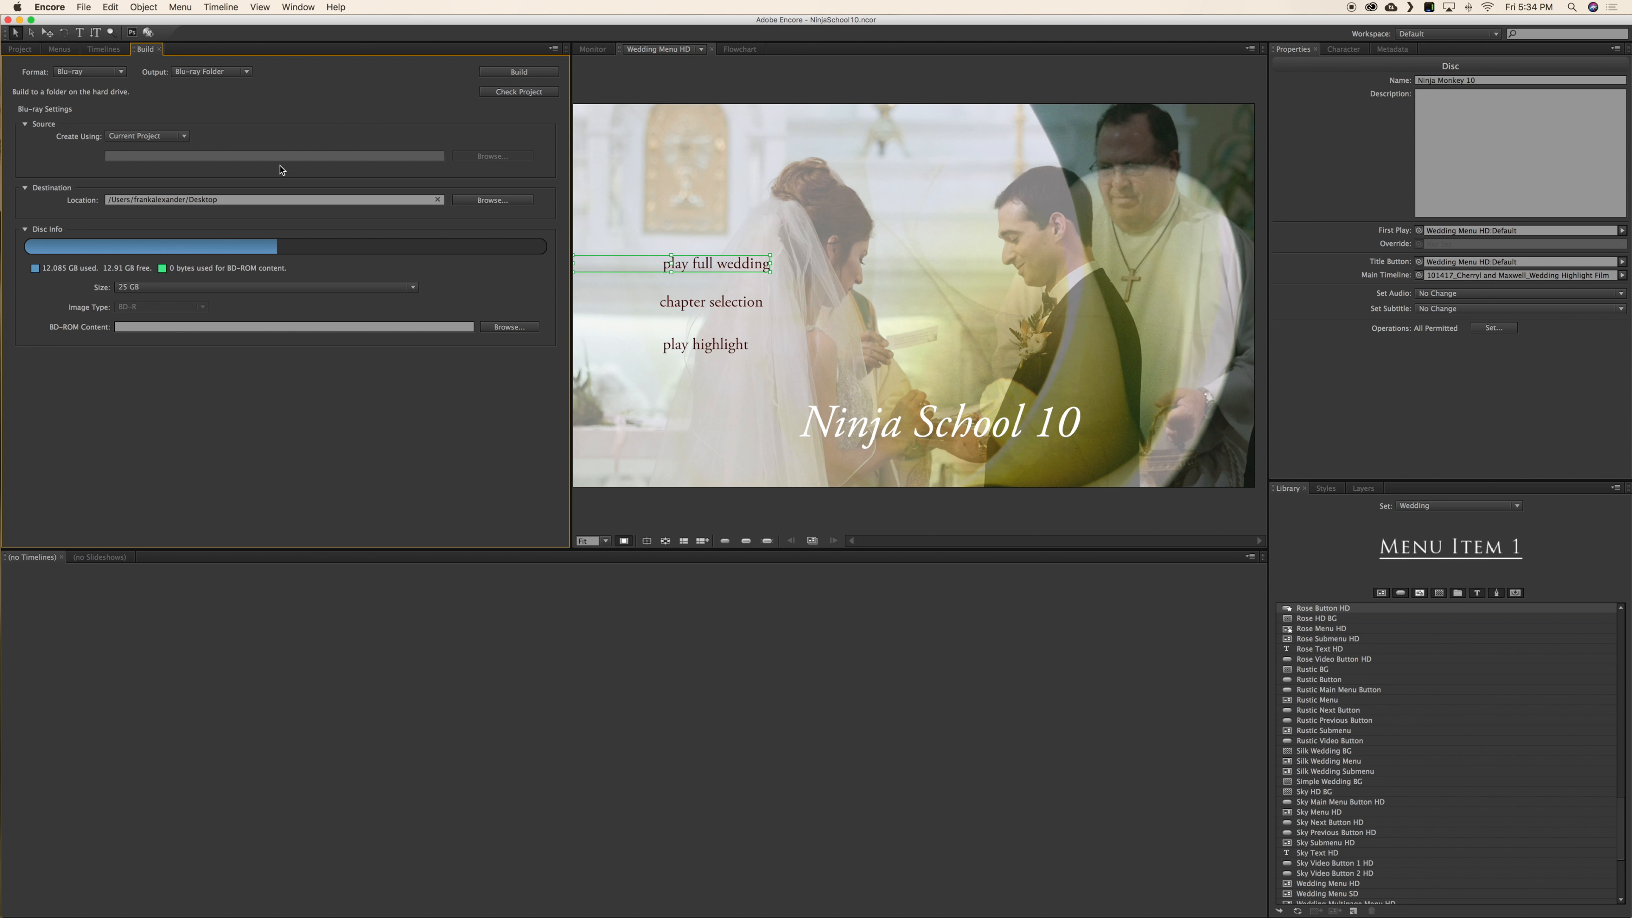
left_click(180, 137)
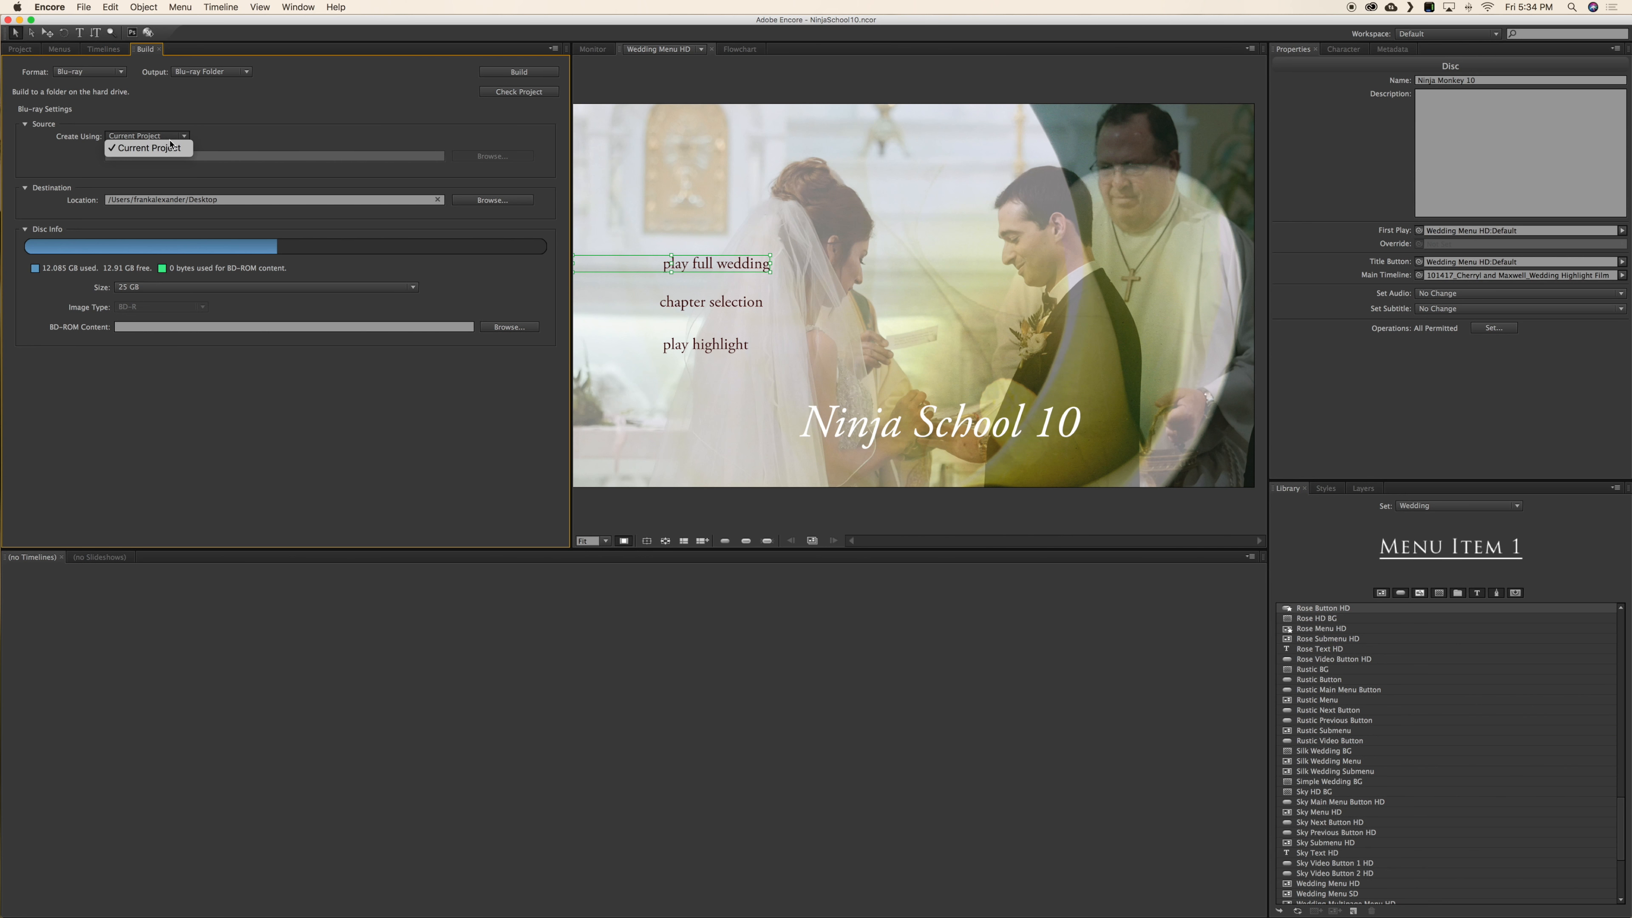
left_click(204, 121)
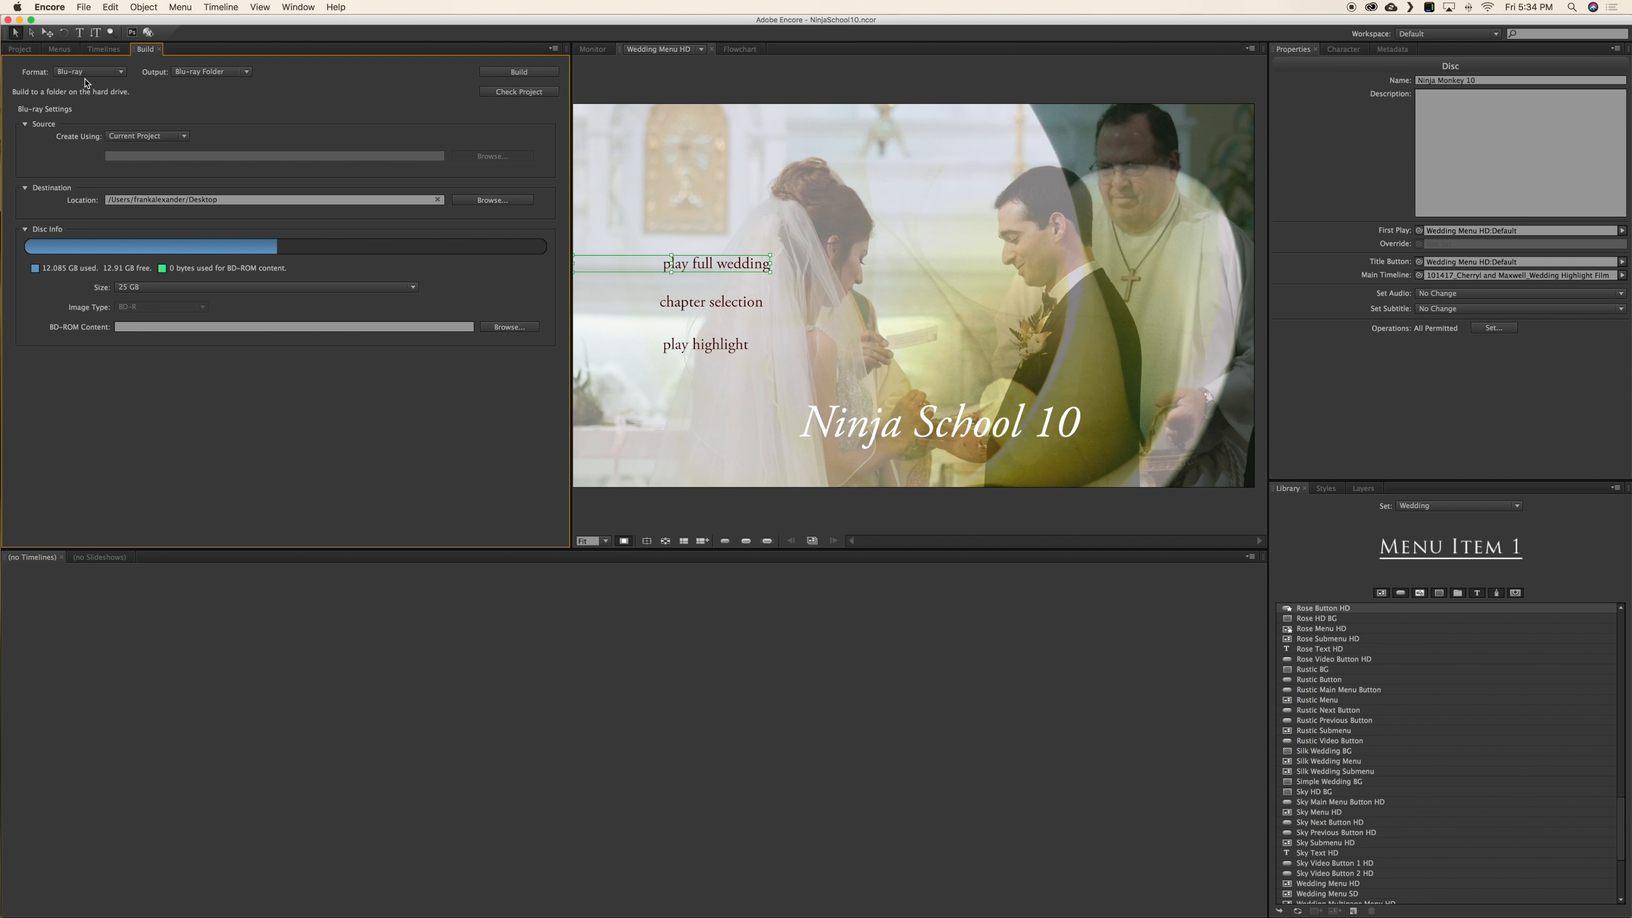
Step: Review the Blu-ray image types and leave the build output set to Blu-ray Image
left_click(217, 74)
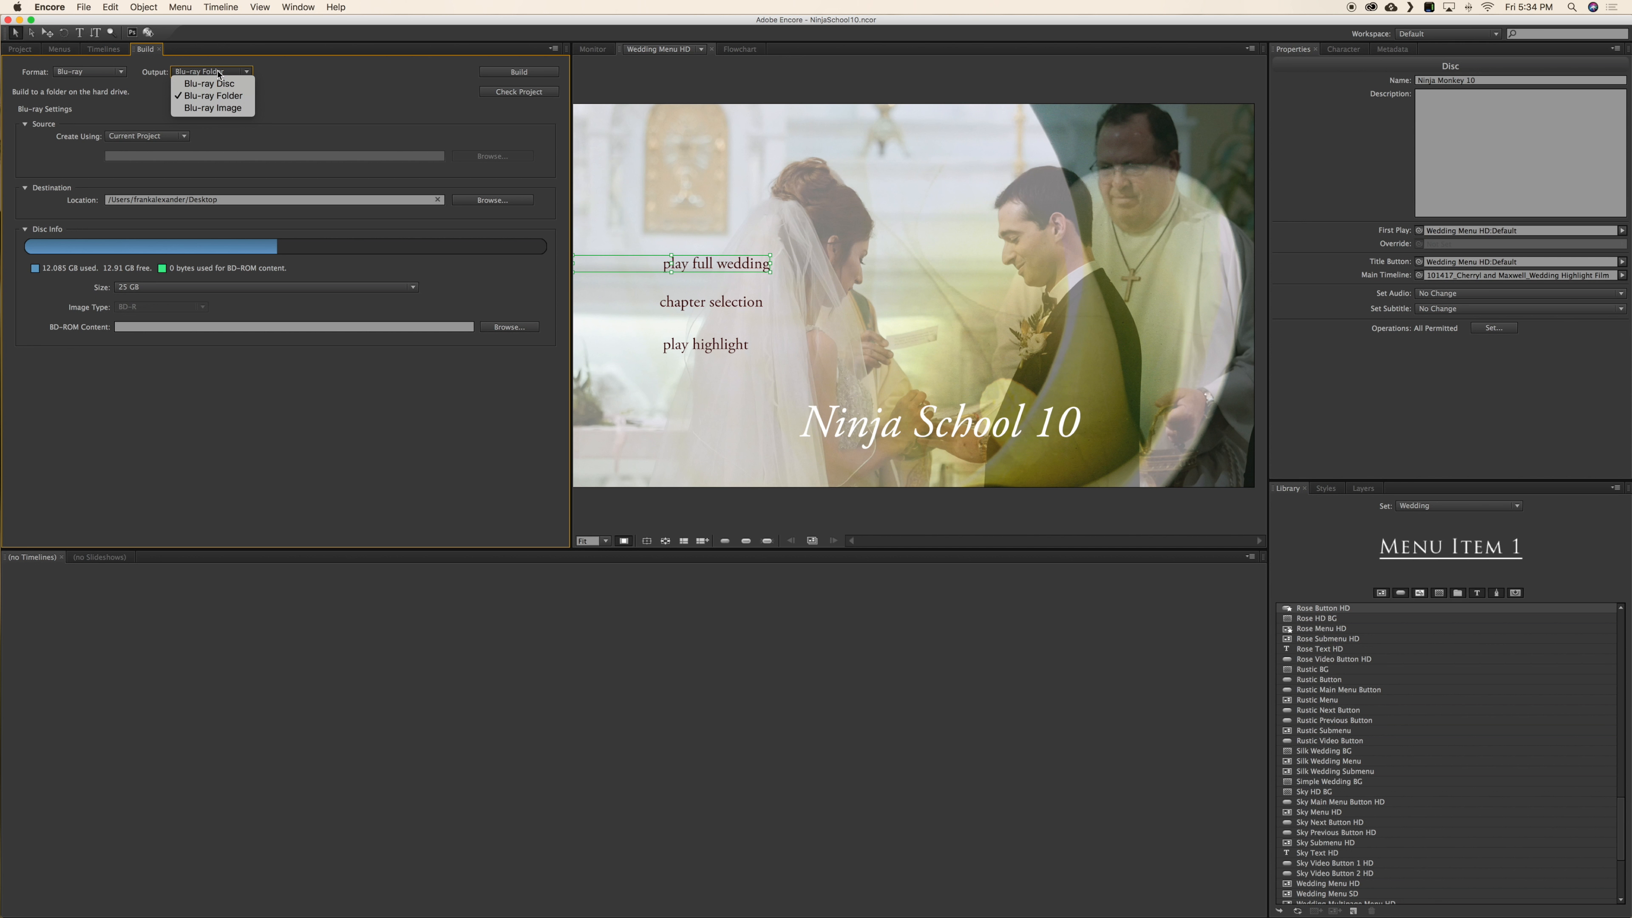
left_click(246, 109)
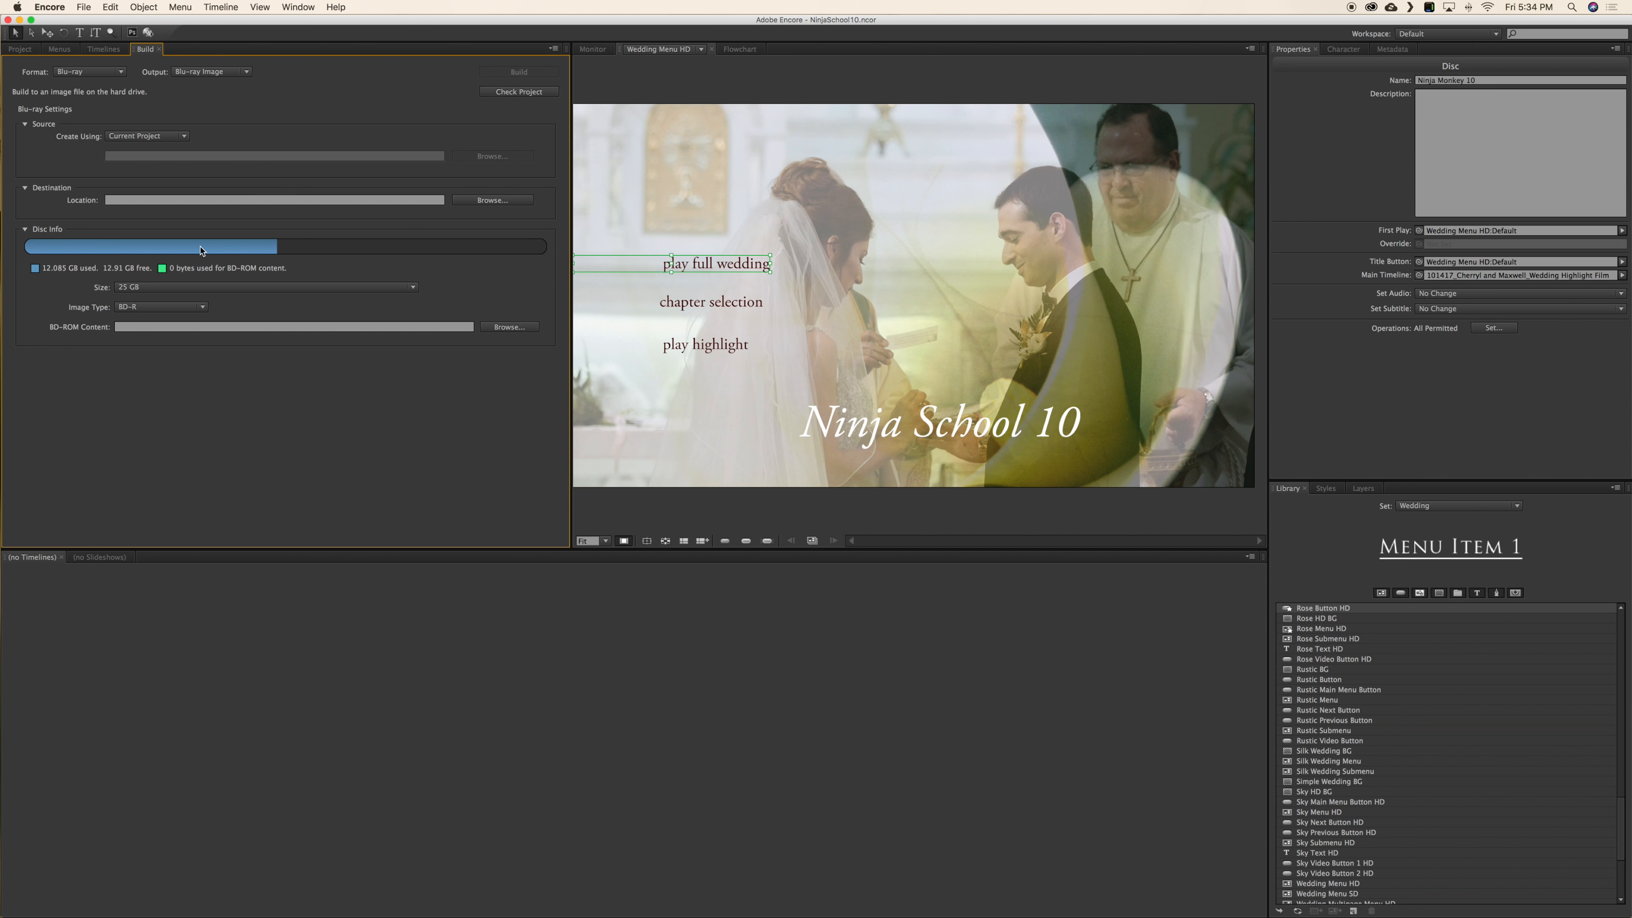
left_click(172, 307)
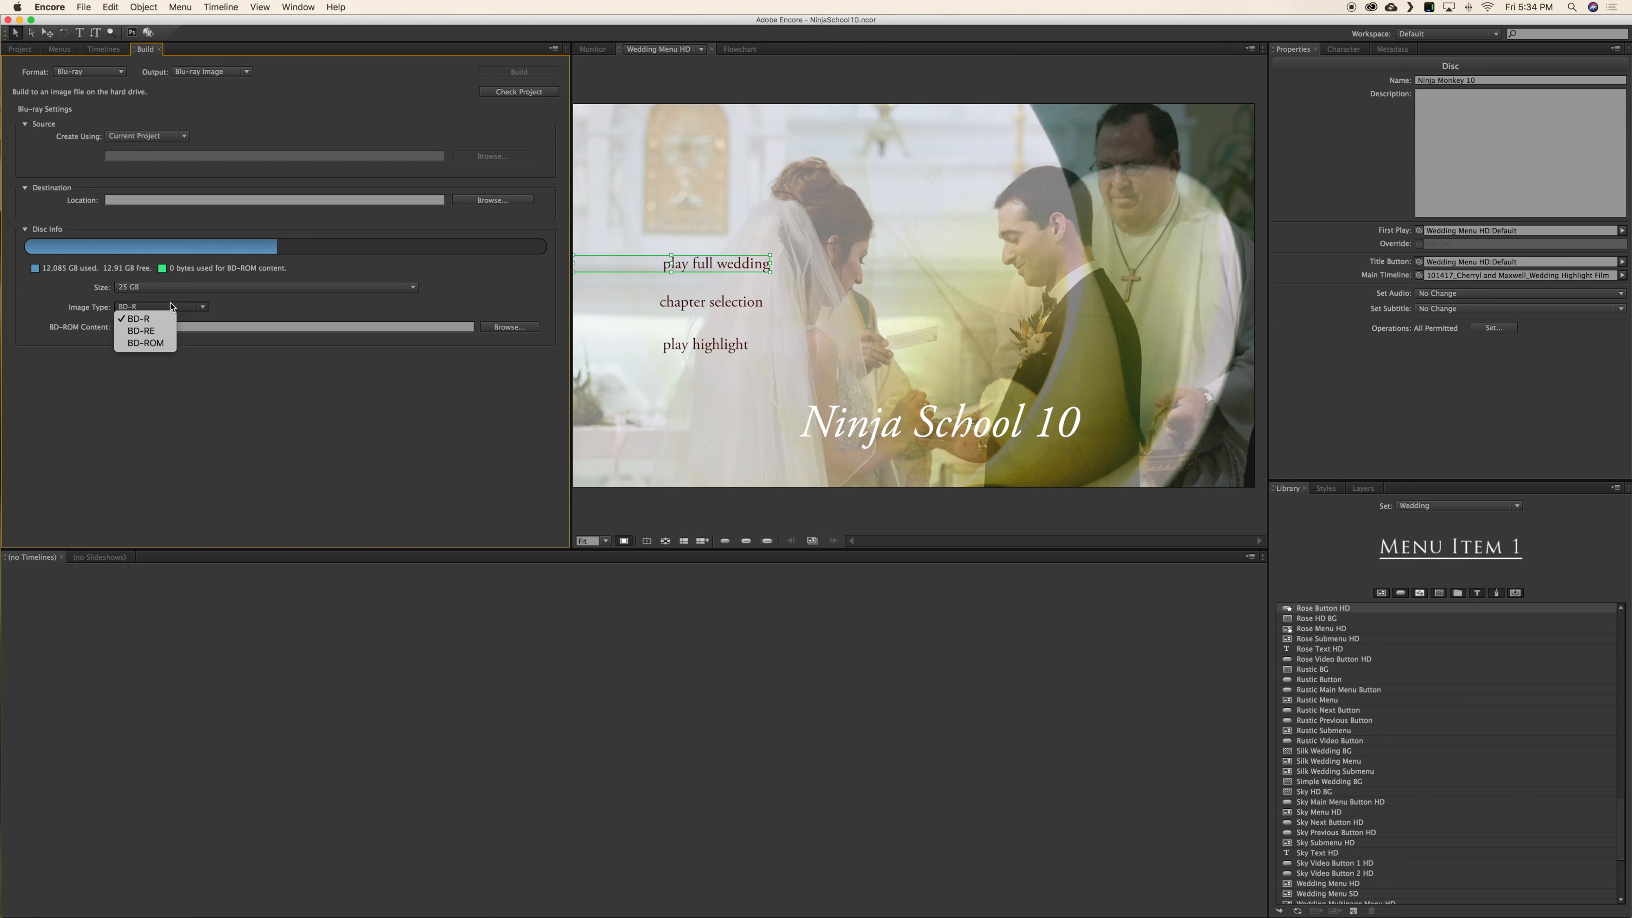
left_click(415, 246)
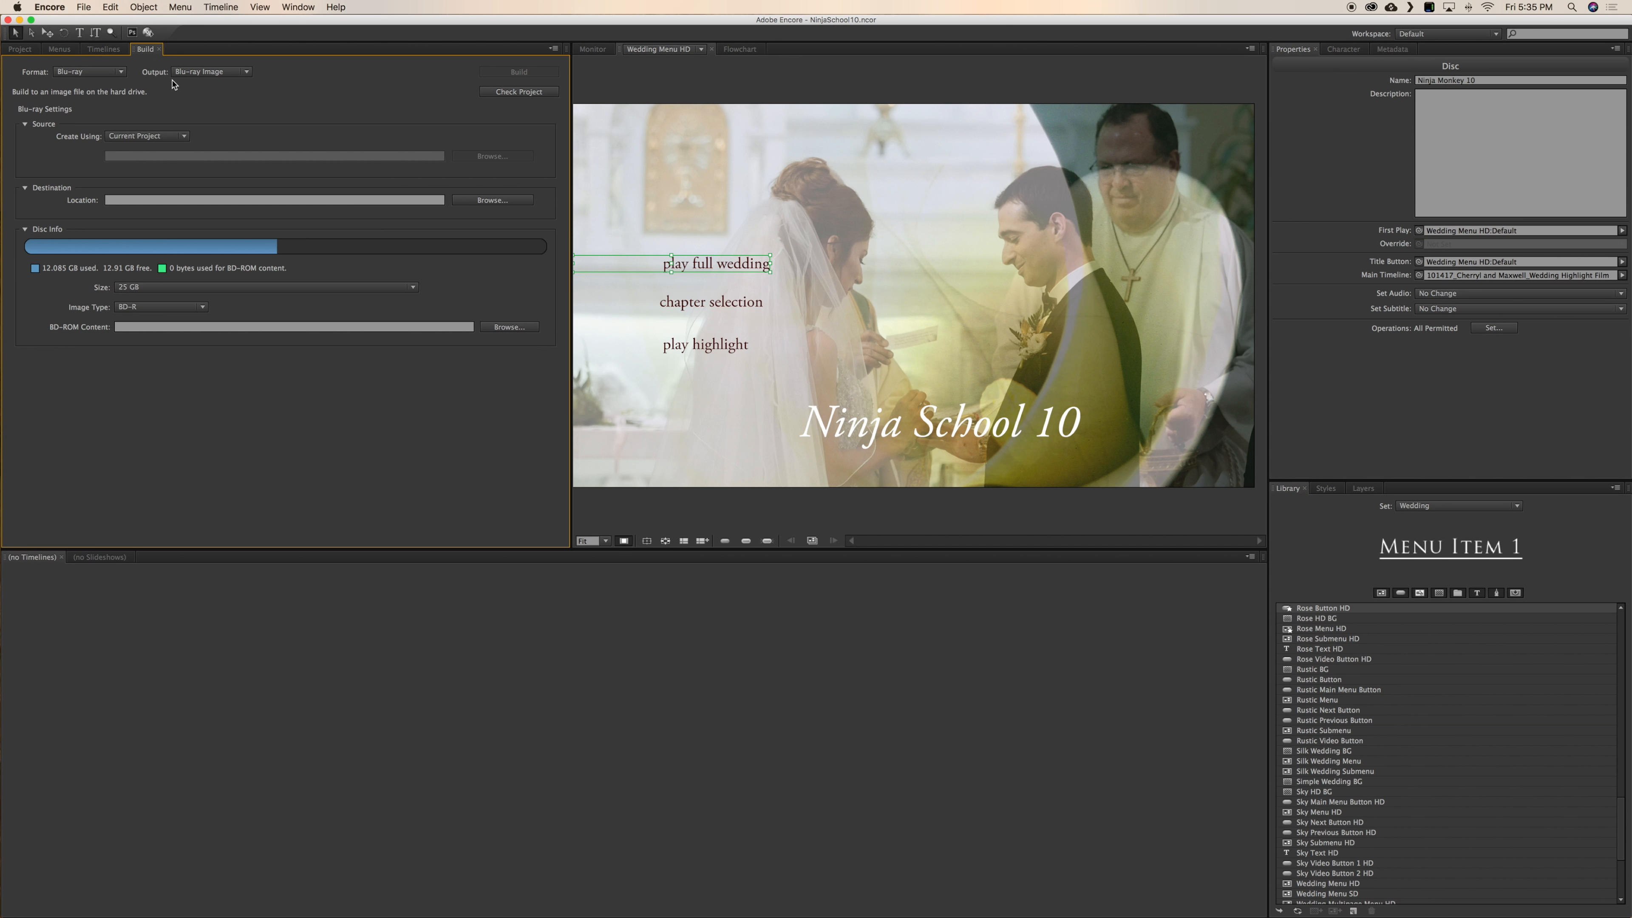
left_click(188, 76)
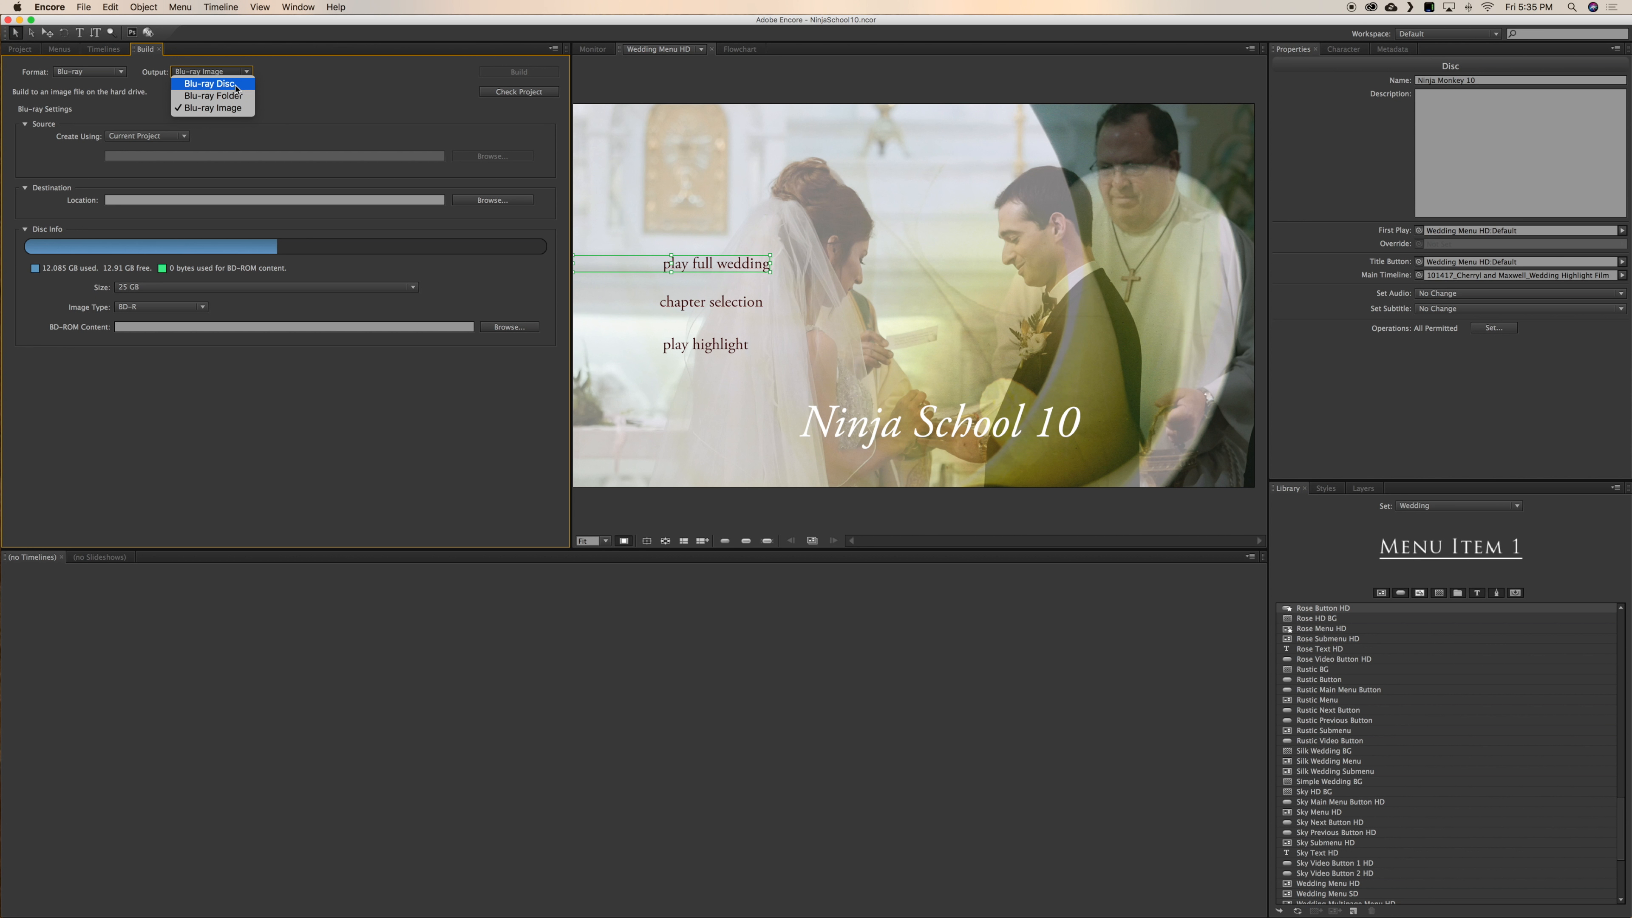
left_click(236, 84)
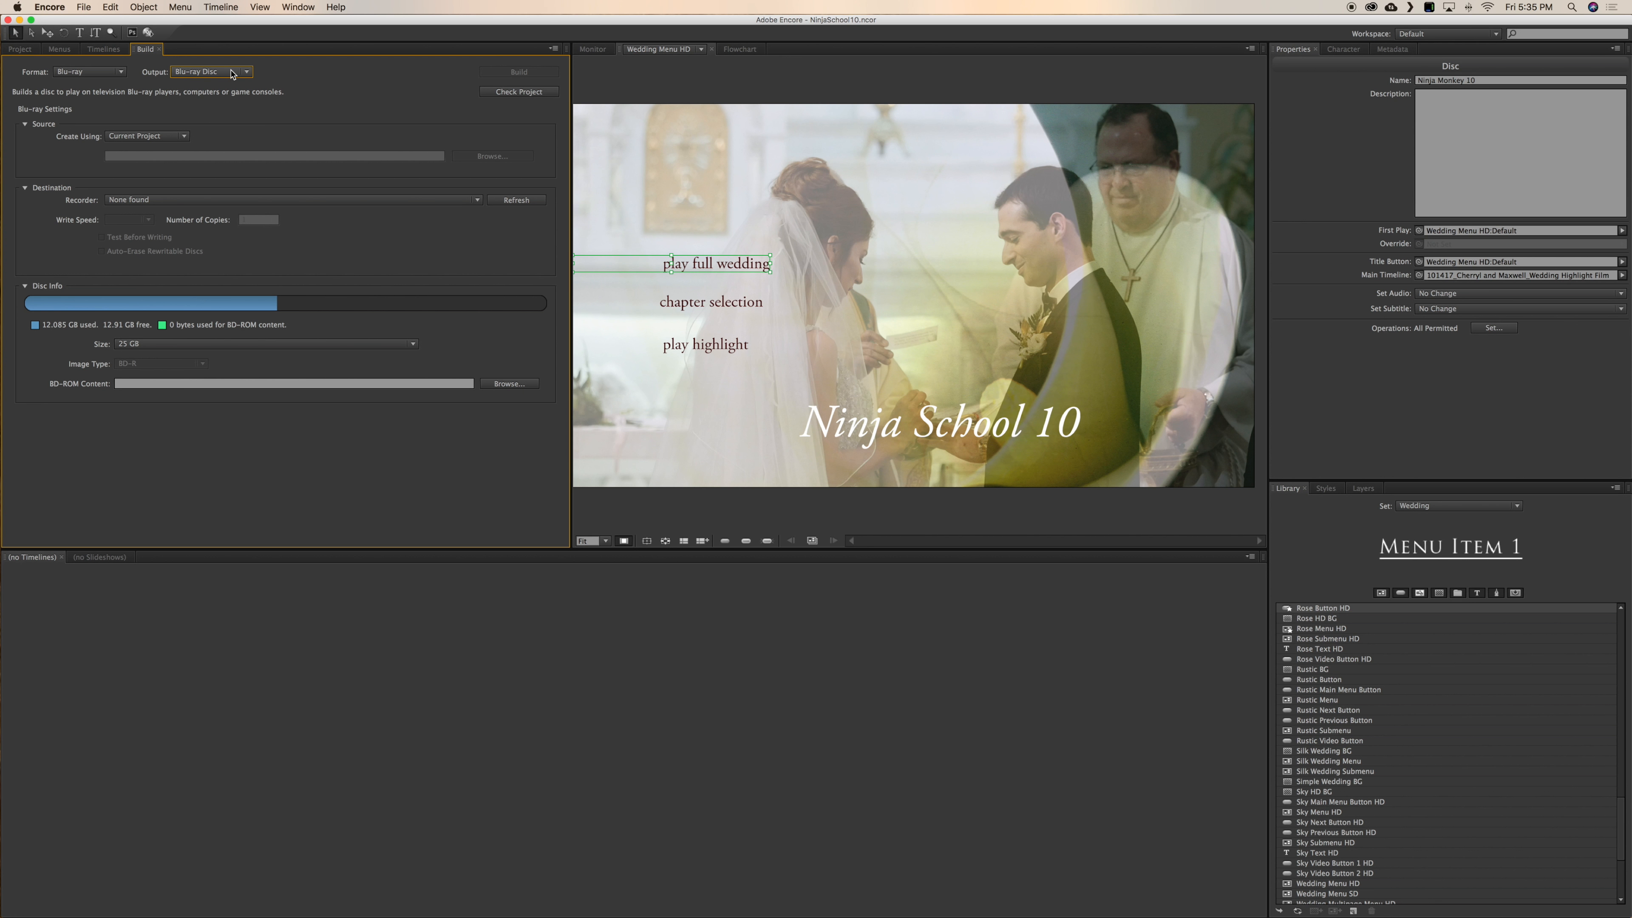
left_click(232, 74)
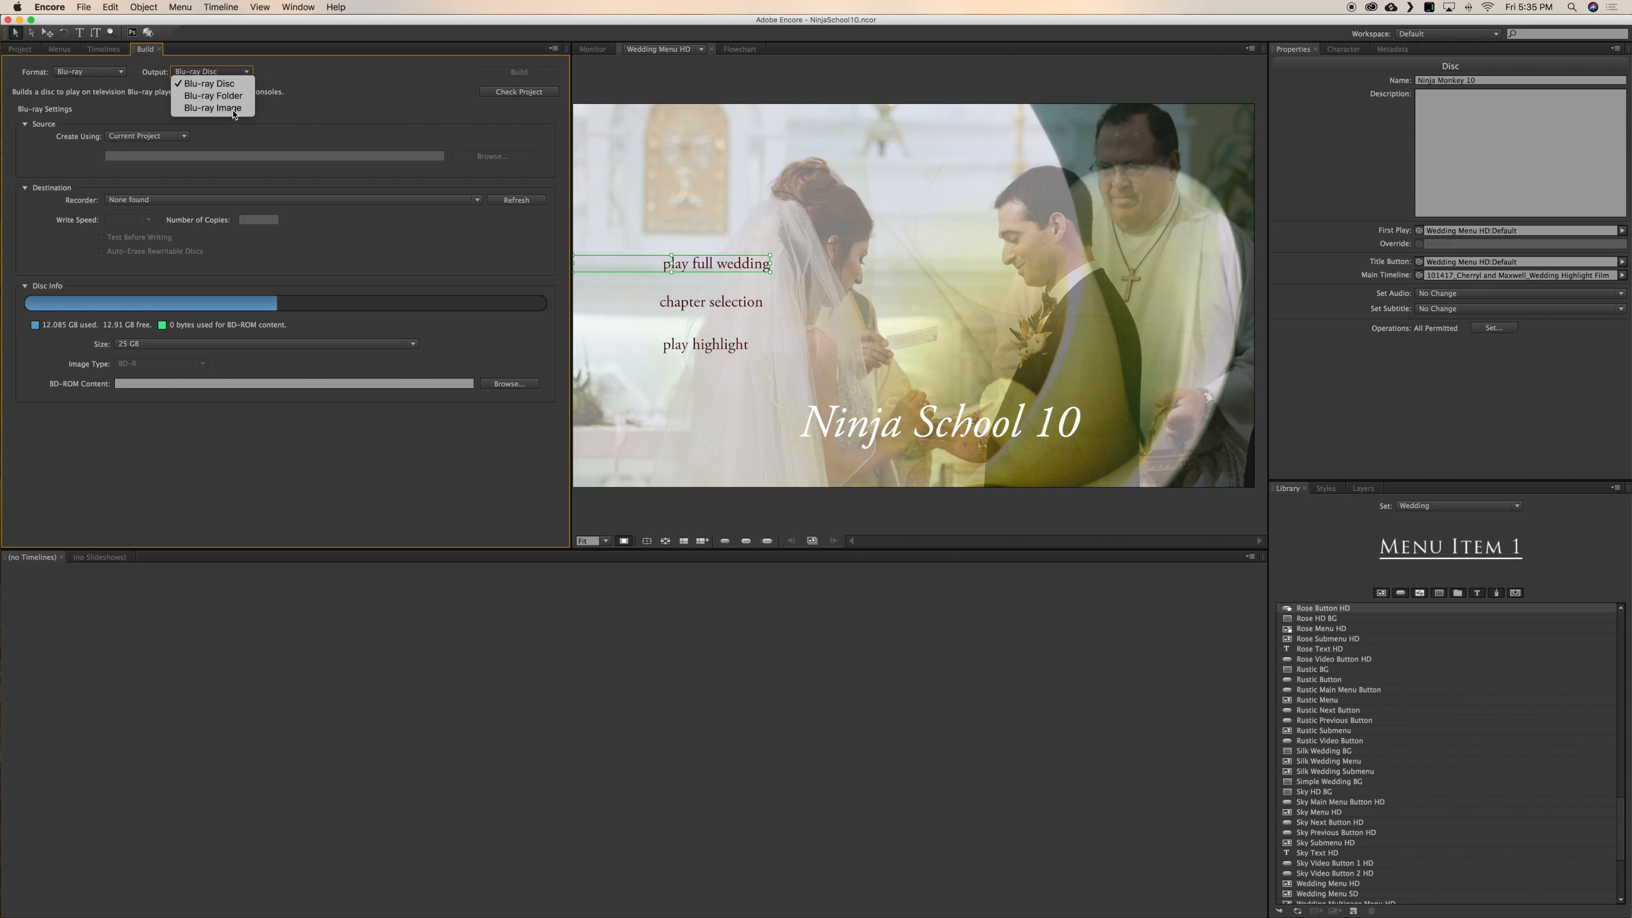
left_click(214, 107)
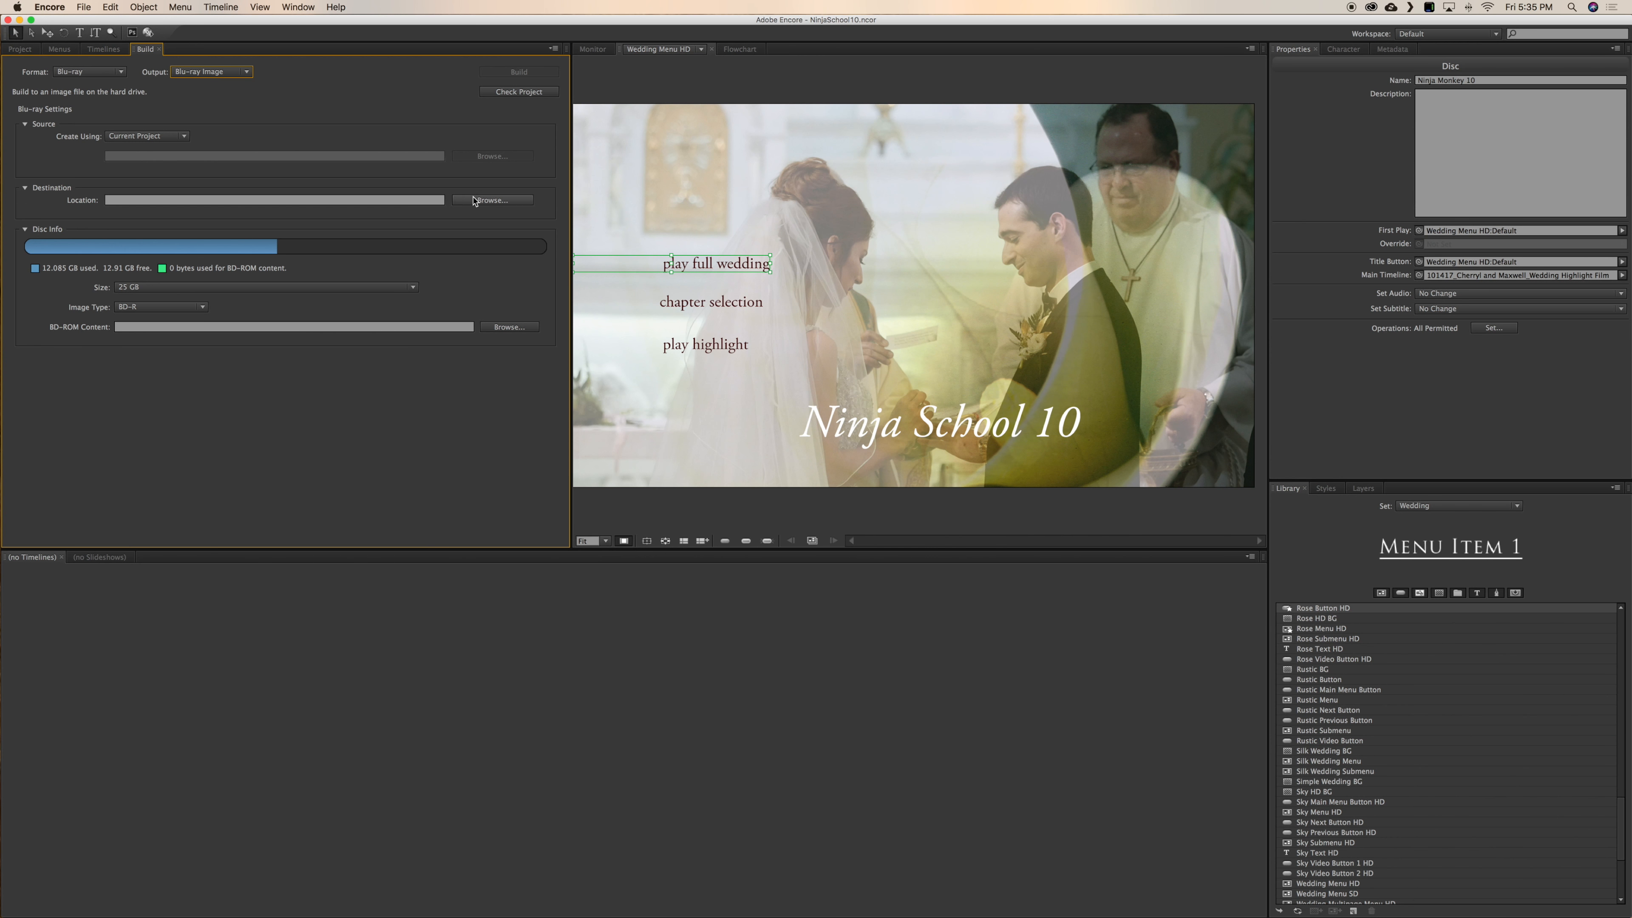